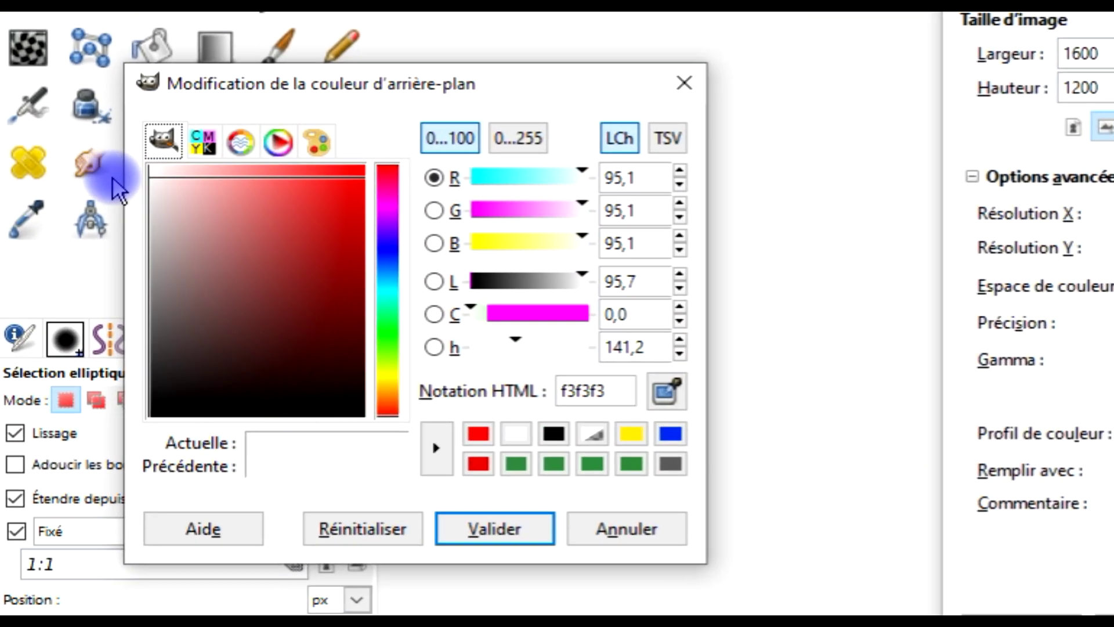
# - Set the background colour to eeeeee and create a 1600 × 1200 px RGB image filled with the background colour
pyautogui.moveTo(119, 189); pyautogui.dragTo(114, 184)
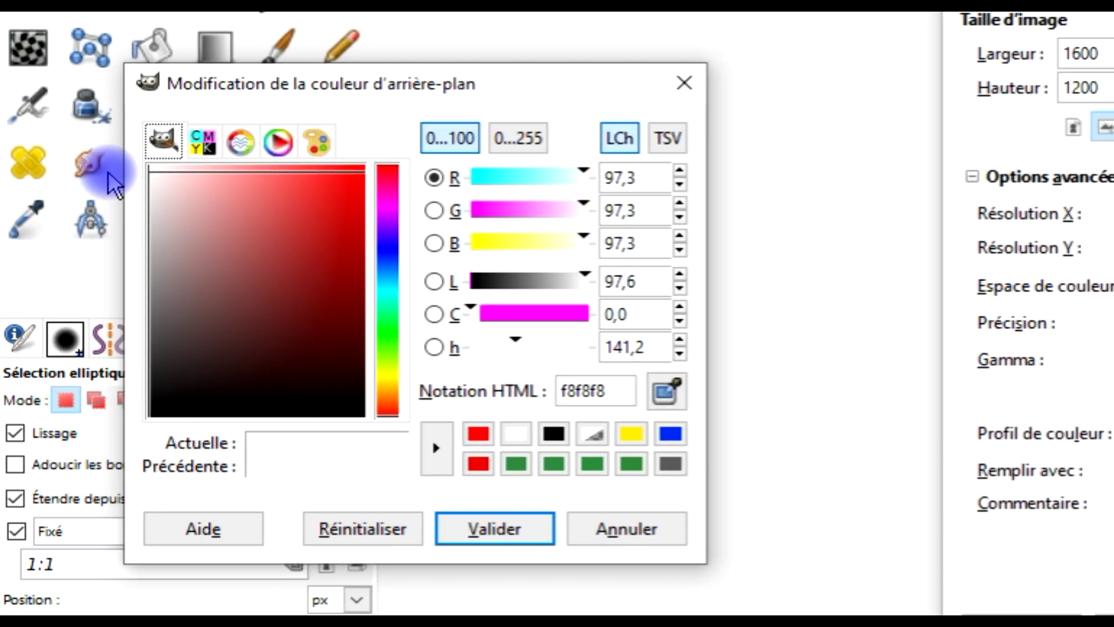
pyautogui.click(494, 525)
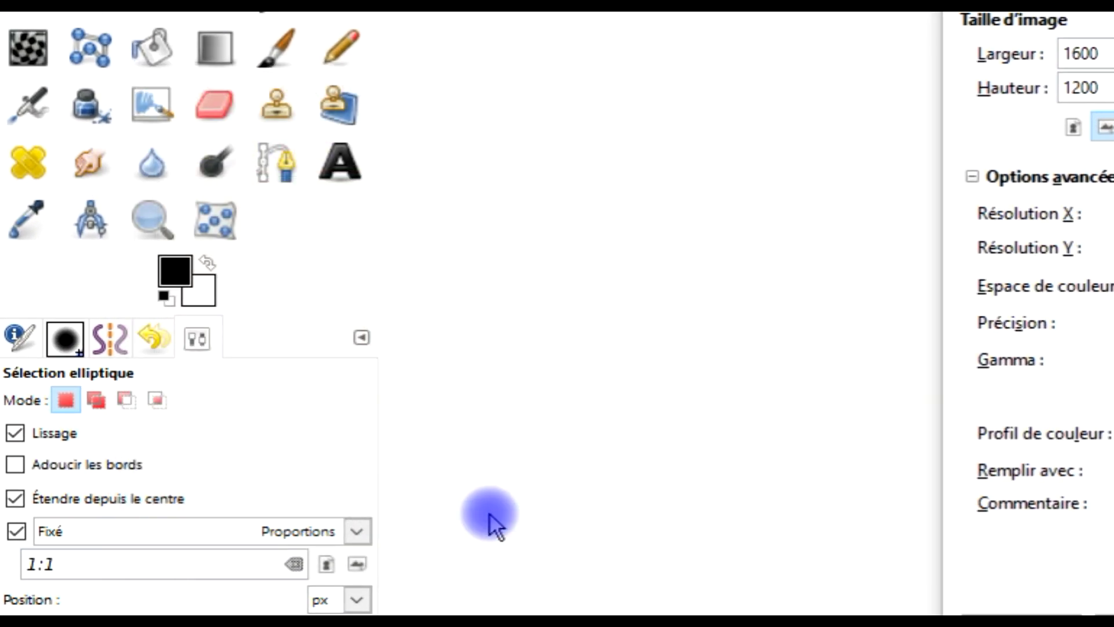
pyautogui.click(200, 293)
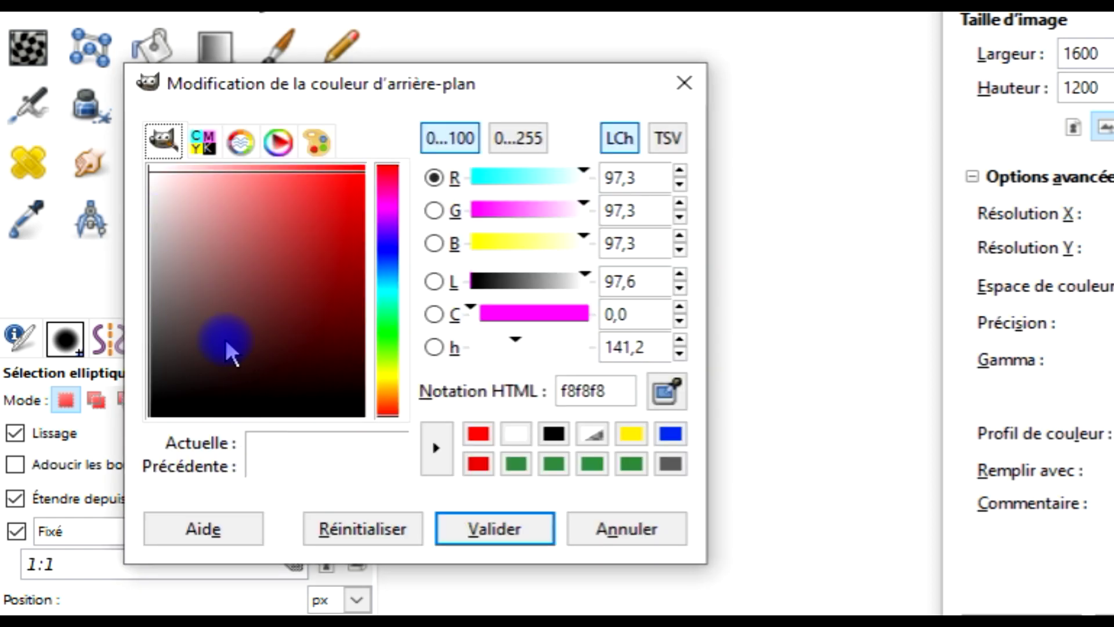
pyautogui.moveTo(145, 196); pyautogui.dragTo(131, 179)
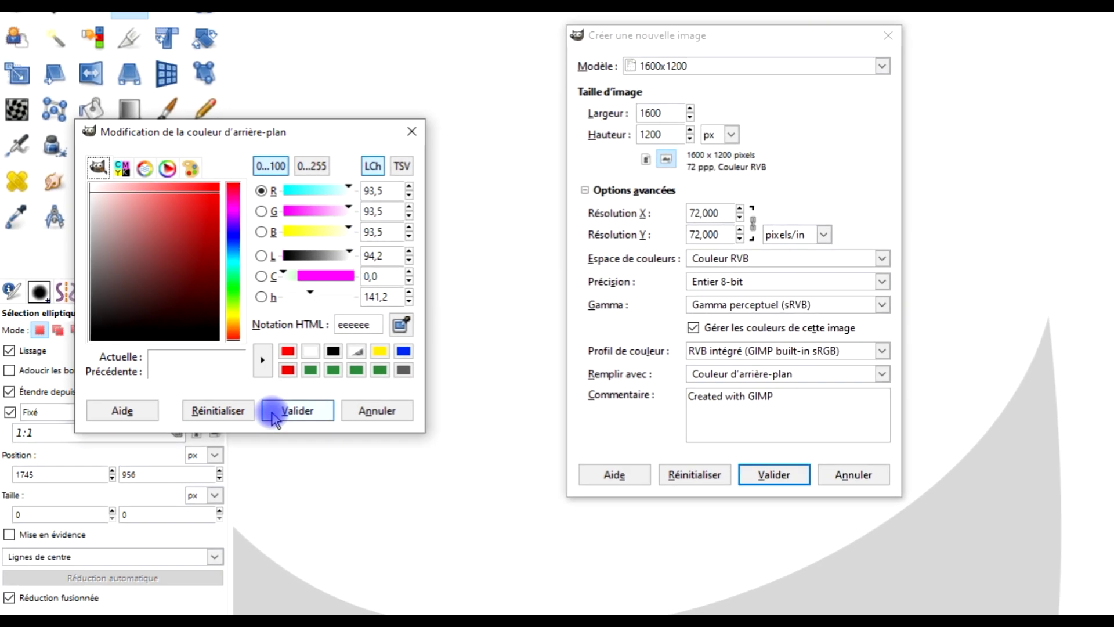
pyautogui.click(273, 412)
pyautogui.click(774, 474)
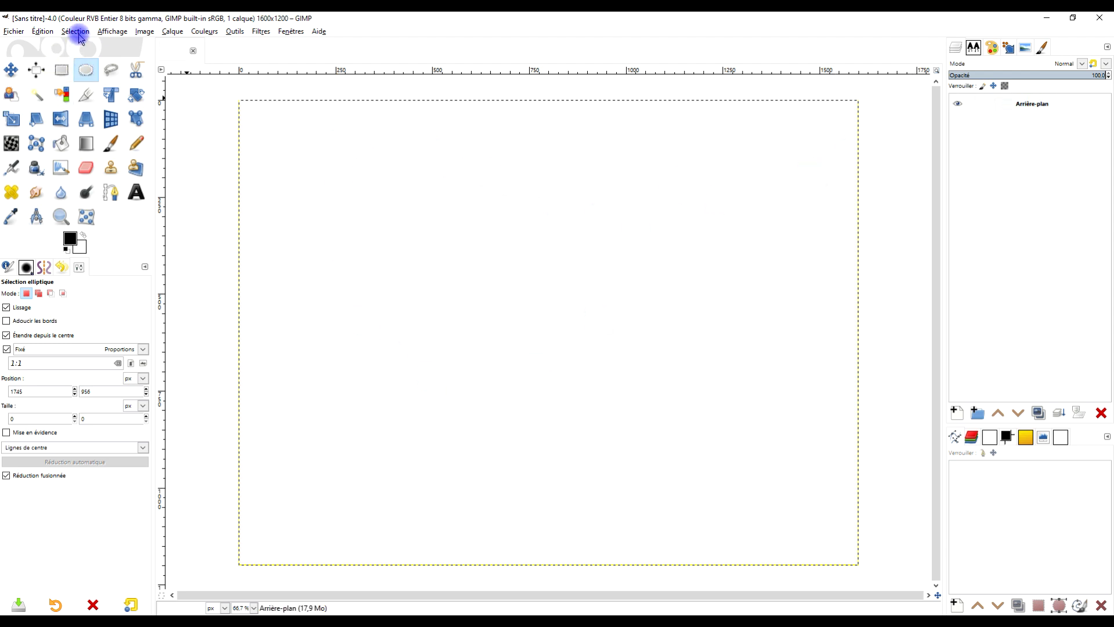
# - Check the ruler display option and choose centre lines (Lignes de centre) as the guides for the ellipse selection
pyautogui.click(106, 34)
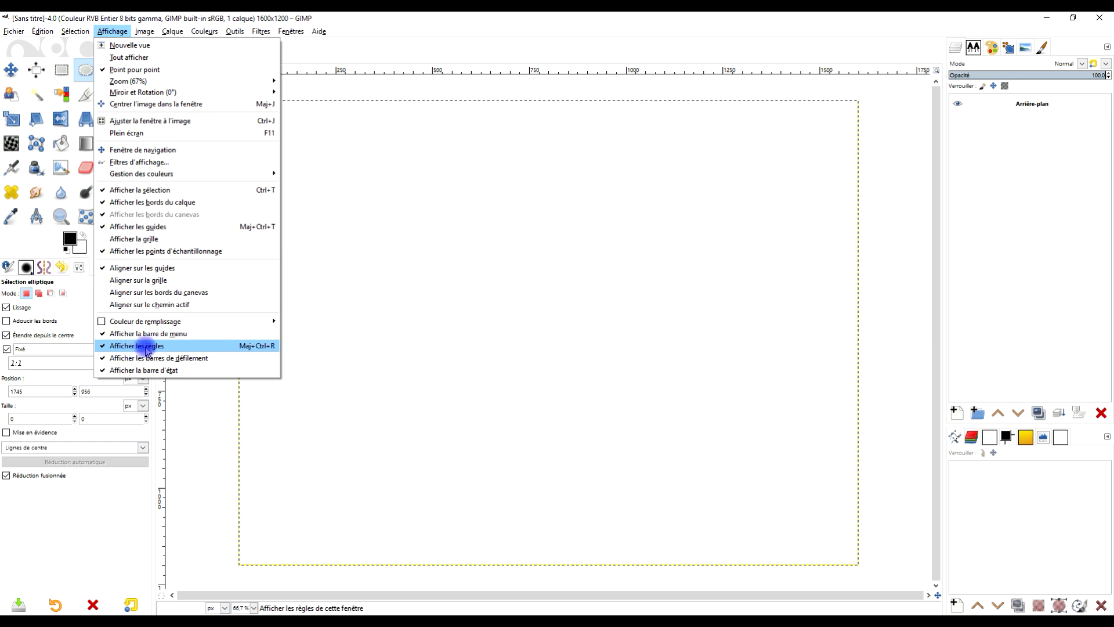
pyautogui.click(364, 21)
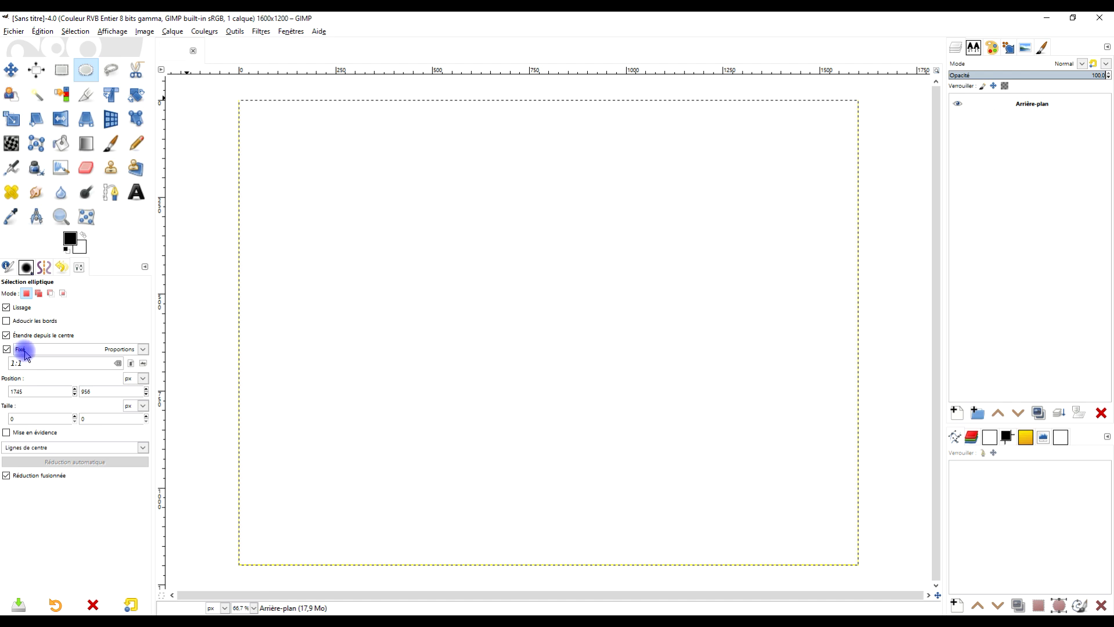
pyautogui.click(38, 449)
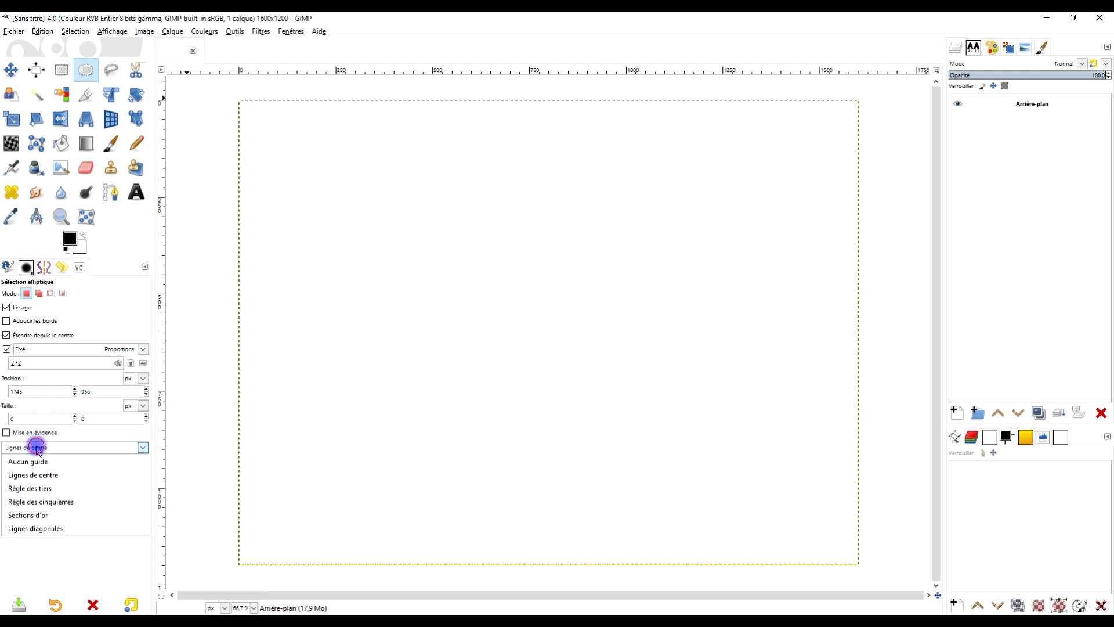
pyautogui.click(47, 476)
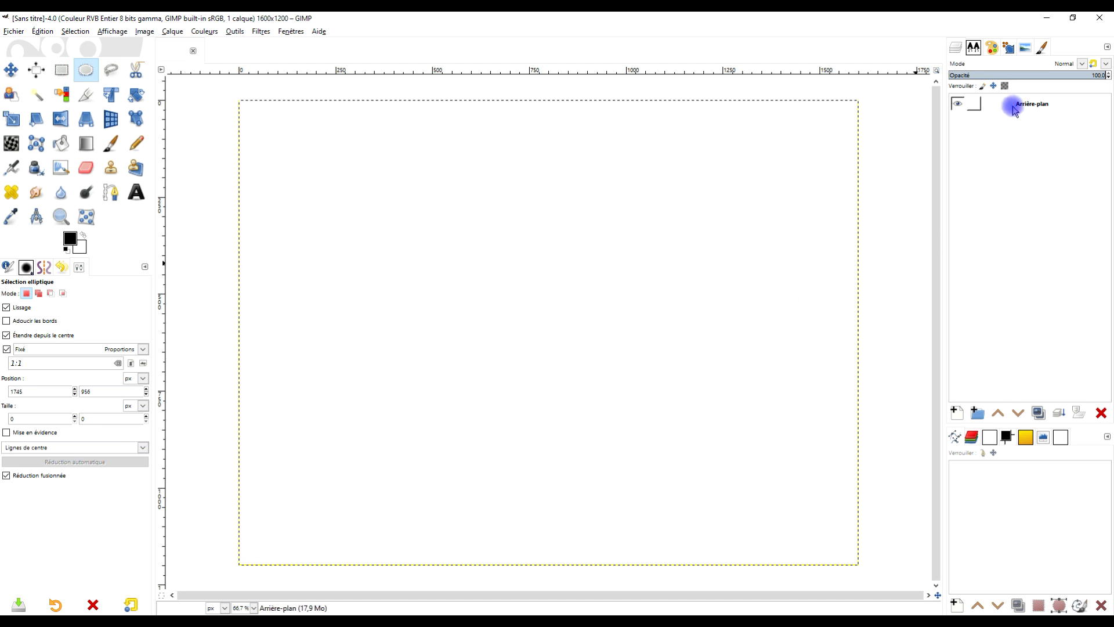
# - Create a new layer named "cercle gauche" filled with transparency
pyautogui.click(956, 412)
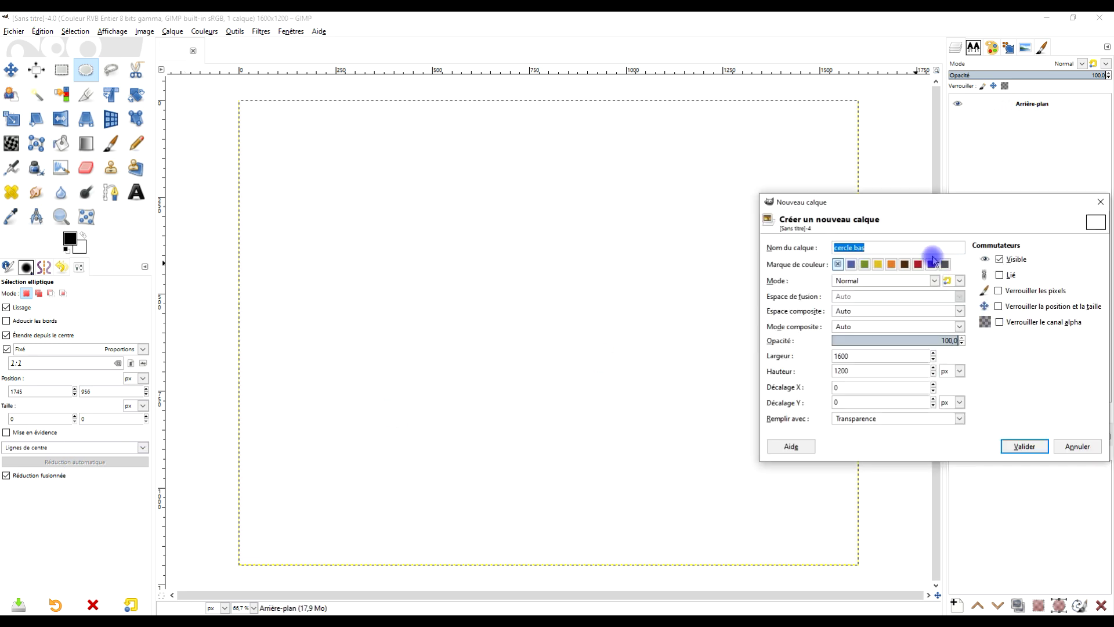
pyautogui.write('cerc')
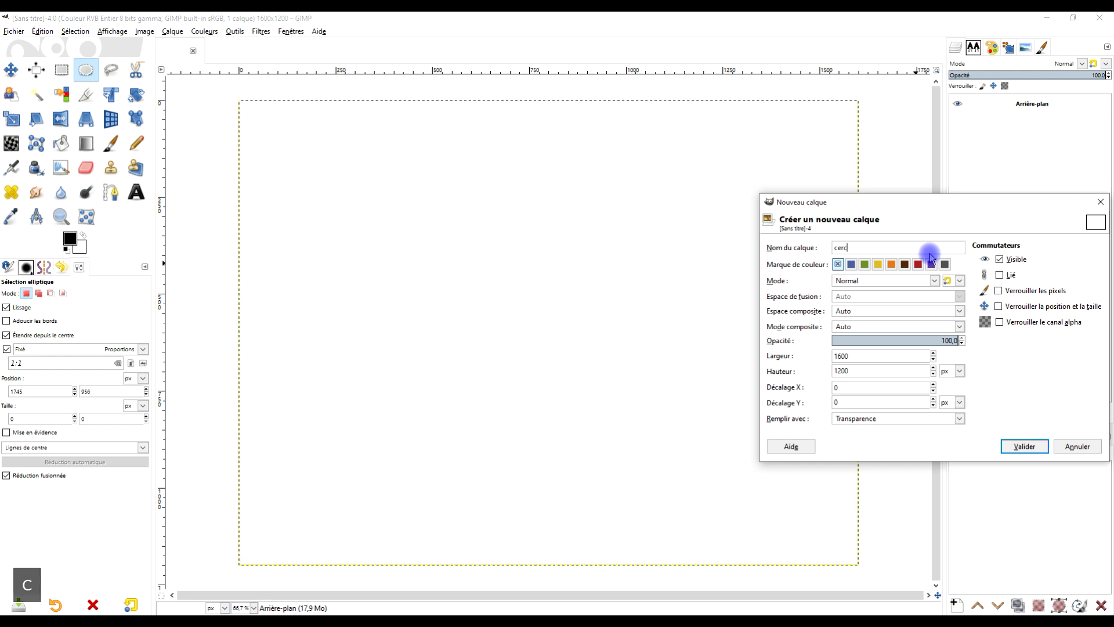
pyautogui.write('le gauche')
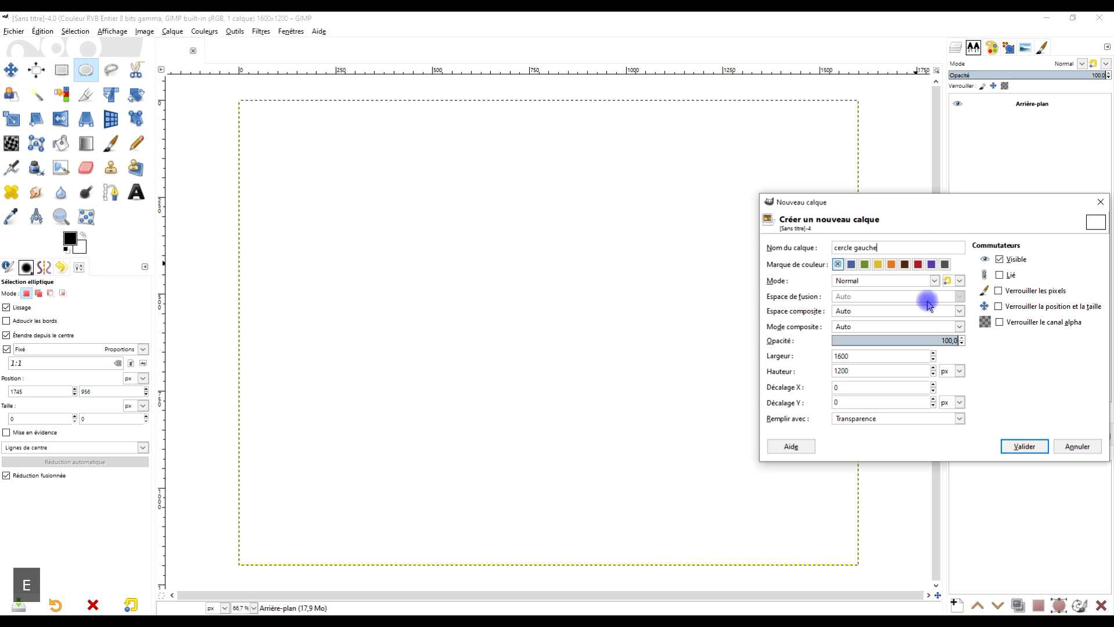
pyautogui.click(878, 419)
pyautogui.click(871, 473)
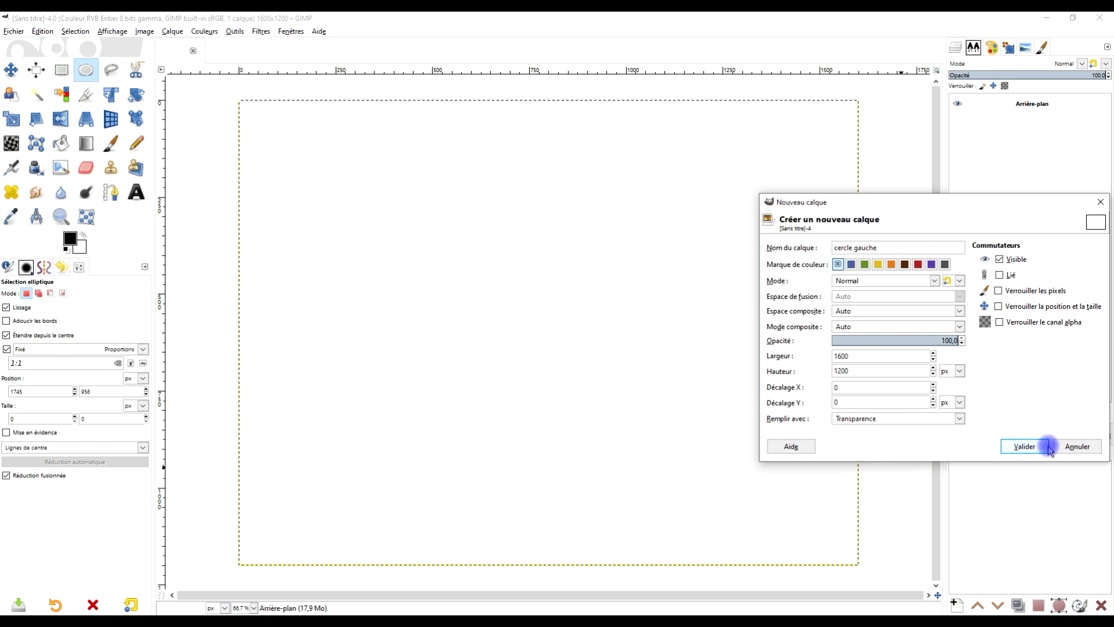
pyautogui.click(1041, 446)
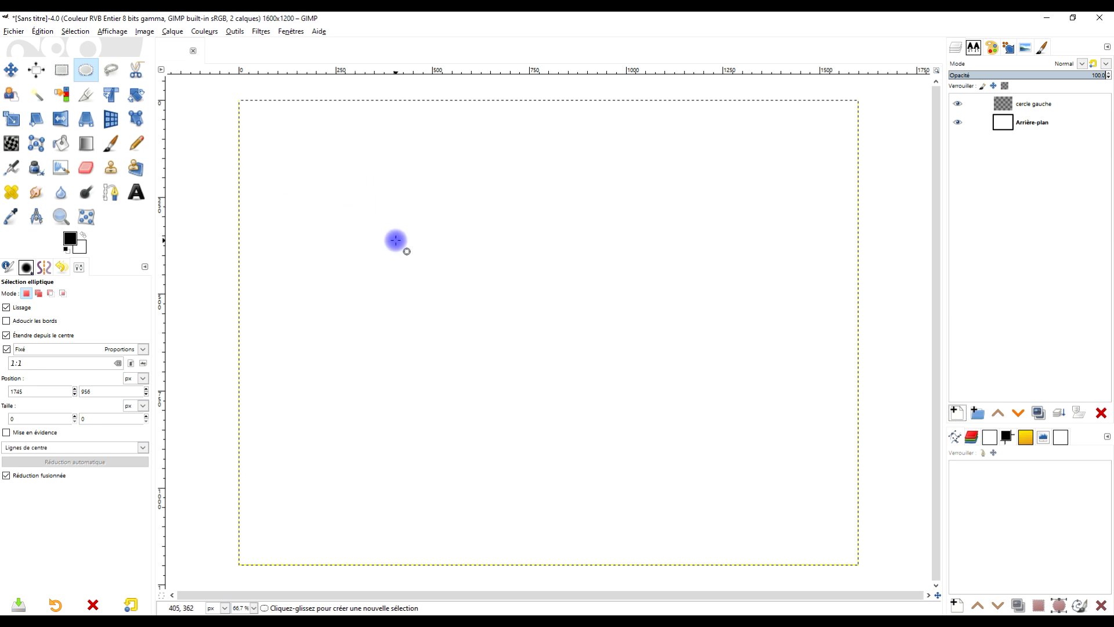
# - Draw a circular selection about 708 px in diameter in the upper-left part of the image, at about 87, 79 px
pyautogui.moveTo(391, 238)
pyautogui.mouseDown()
pyautogui.moveTo(526, 378)
pyautogui.moveTo(383, 230)
pyautogui.moveTo(401, 242)
pyautogui.mouseUp()
pyautogui.moveTo(497, 348); pyautogui.dragTo(520, 370)
pyautogui.moveTo(428, 249); pyautogui.dragTo(456, 265)
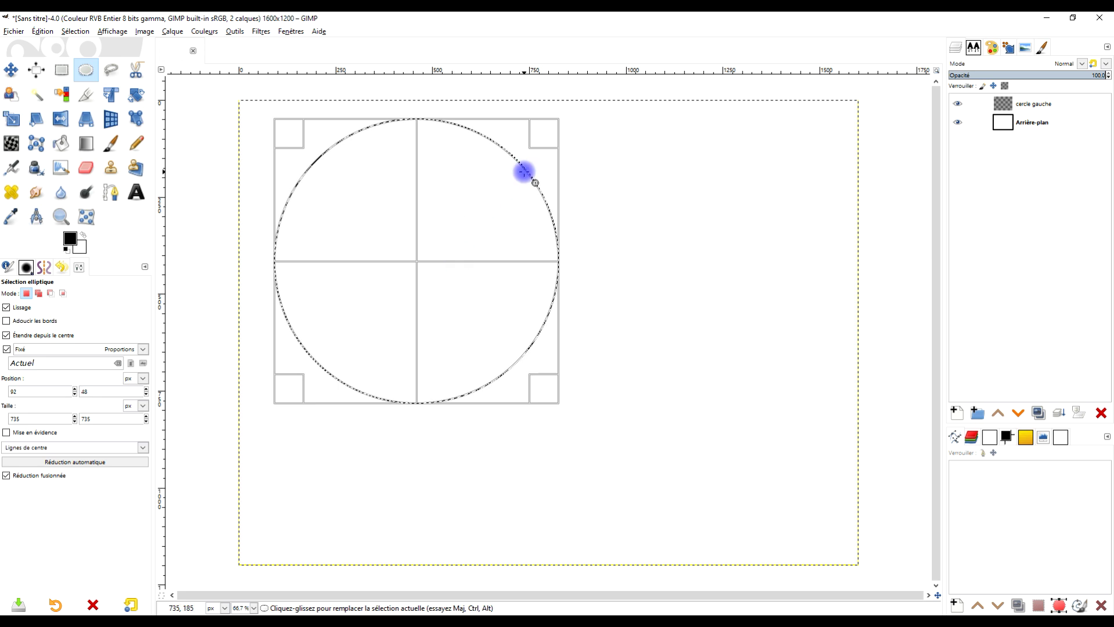
pyautogui.moveTo(550, 391); pyautogui.dragTo(539, 380)
pyautogui.moveTo(435, 253)
pyautogui.mouseDown()
pyautogui.moveTo(449, 270)
pyautogui.moveTo(428, 259)
pyautogui.mouseUp()
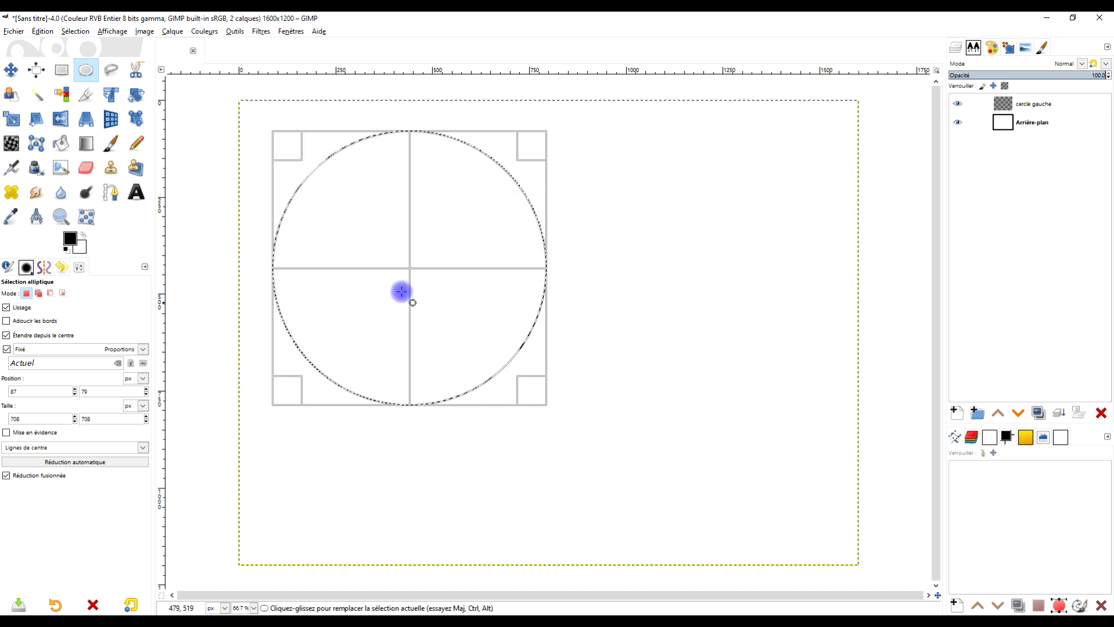
# - Place a vertical and a horizontal guide crossing at the centre of the circular selection
pyautogui.keyDown('ctrl'); pyautogui.scroll(2, 417, 278); pyautogui.keyUp('ctrl')
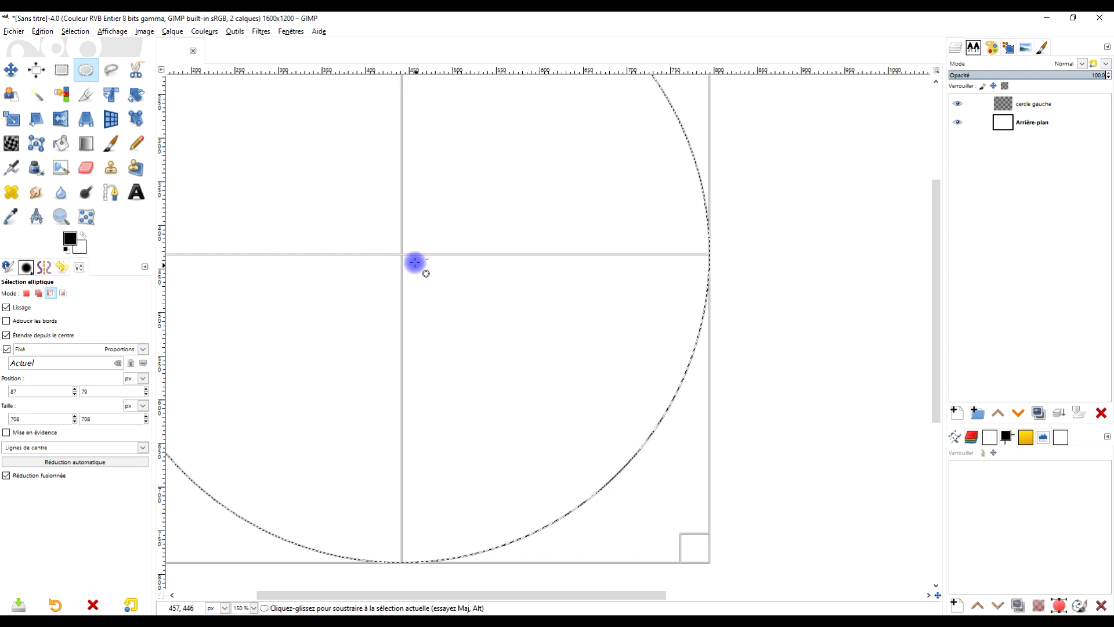
pyautogui.keyDown('ctrl'); pyautogui.scroll(2, 413, 258); pyautogui.keyUp('ctrl')
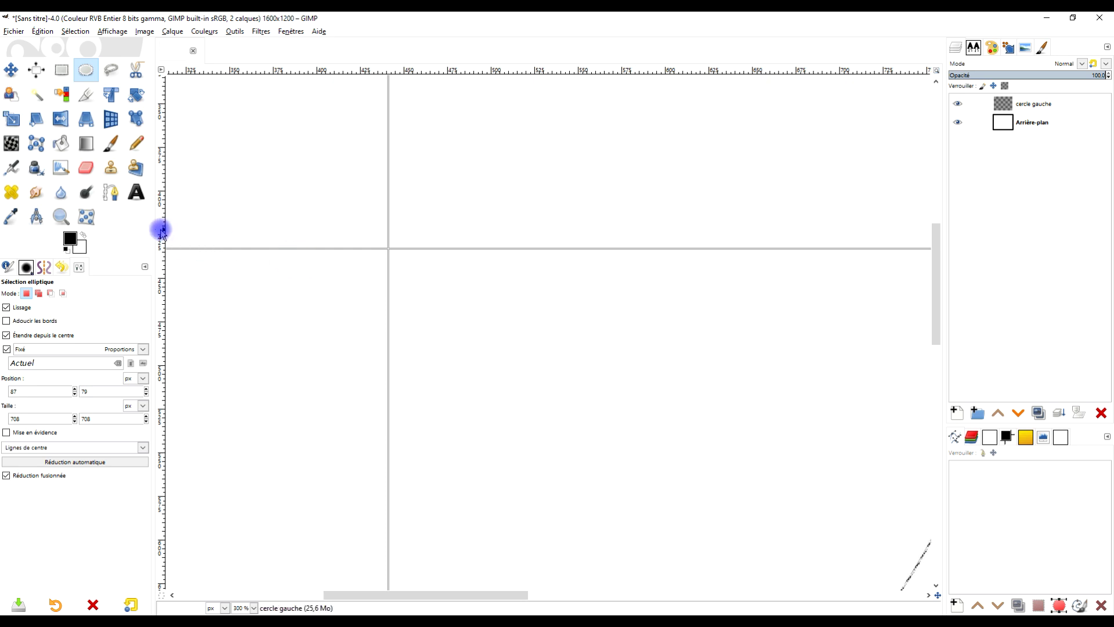
pyautogui.moveTo(162, 229); pyautogui.dragTo(389, 248)
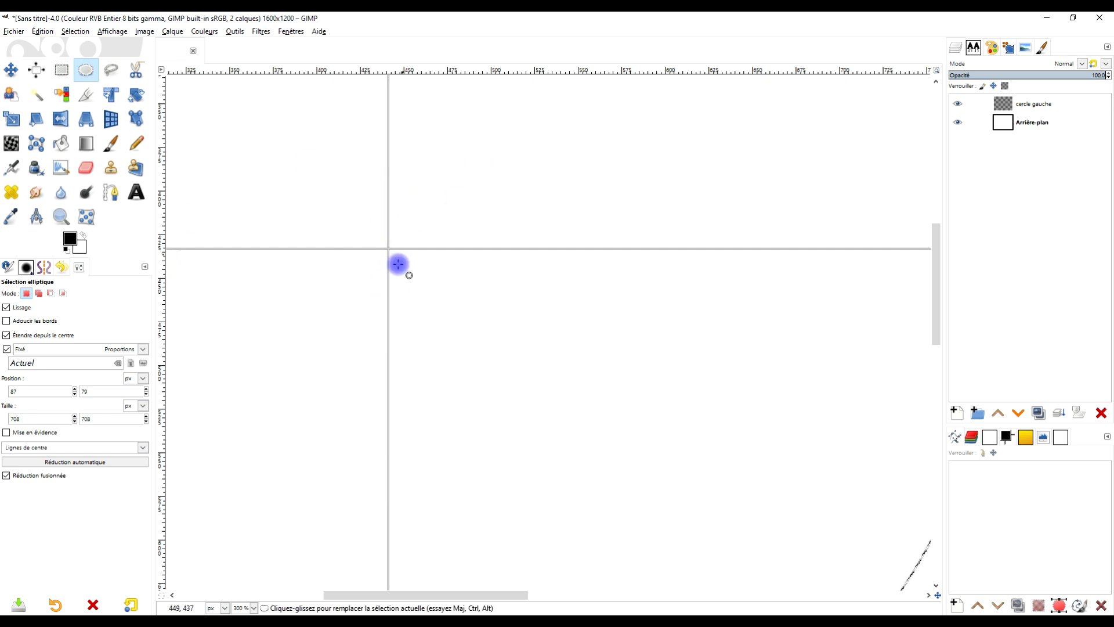
pyautogui.moveTo(486, 71); pyautogui.dragTo(469, 249)
# - Convert the circular selection into a 20 px border selection with the Lisse border style
pyautogui.scroll(-5, 489, 229)
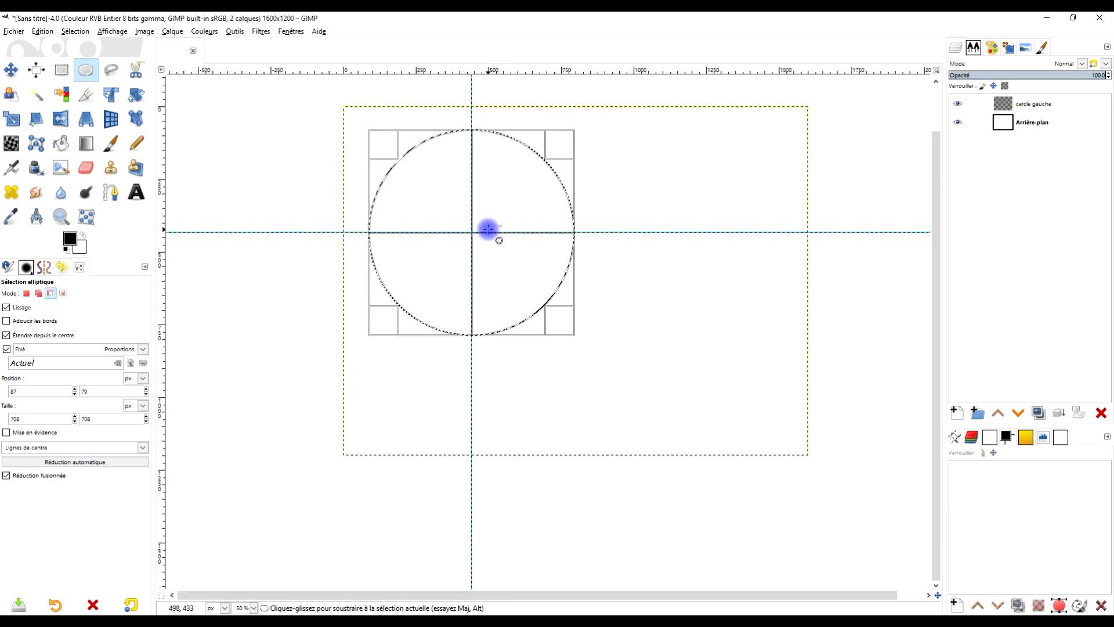
pyautogui.moveTo(646, 263); pyautogui.dragTo(515, 282)
pyautogui.click(75, 34)
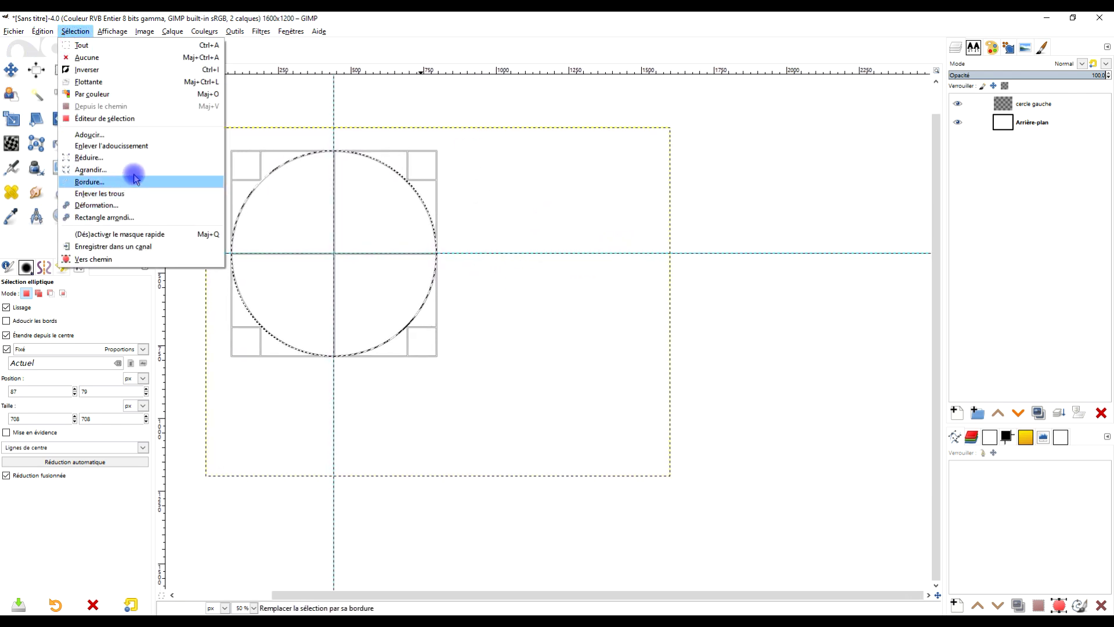
pyautogui.click(122, 183)
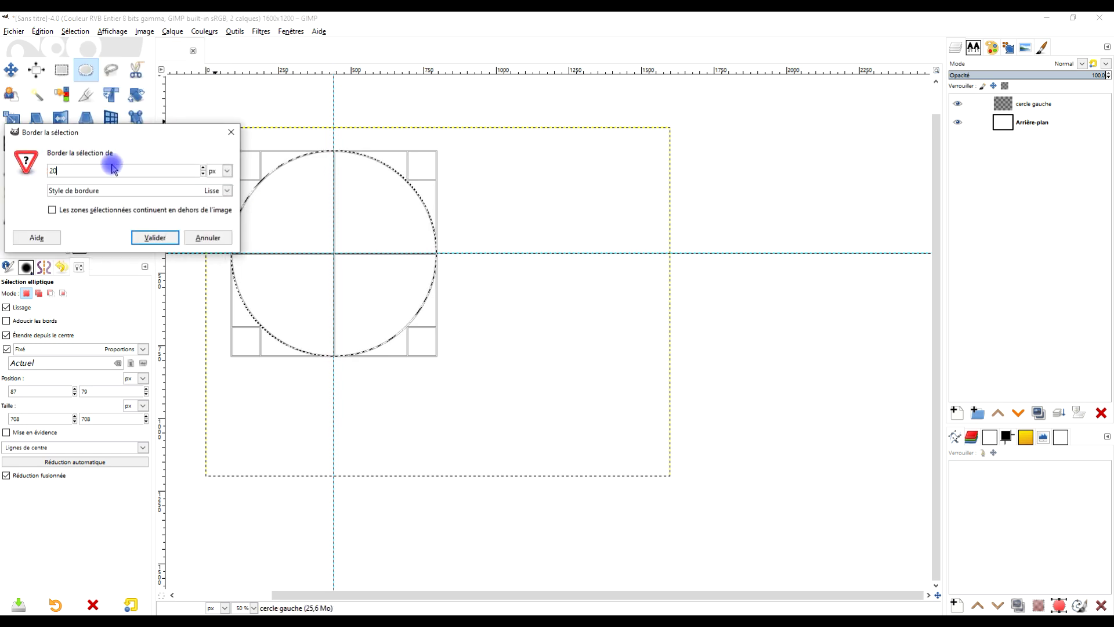
pyautogui.click(135, 172)
pyautogui.click(107, 186)
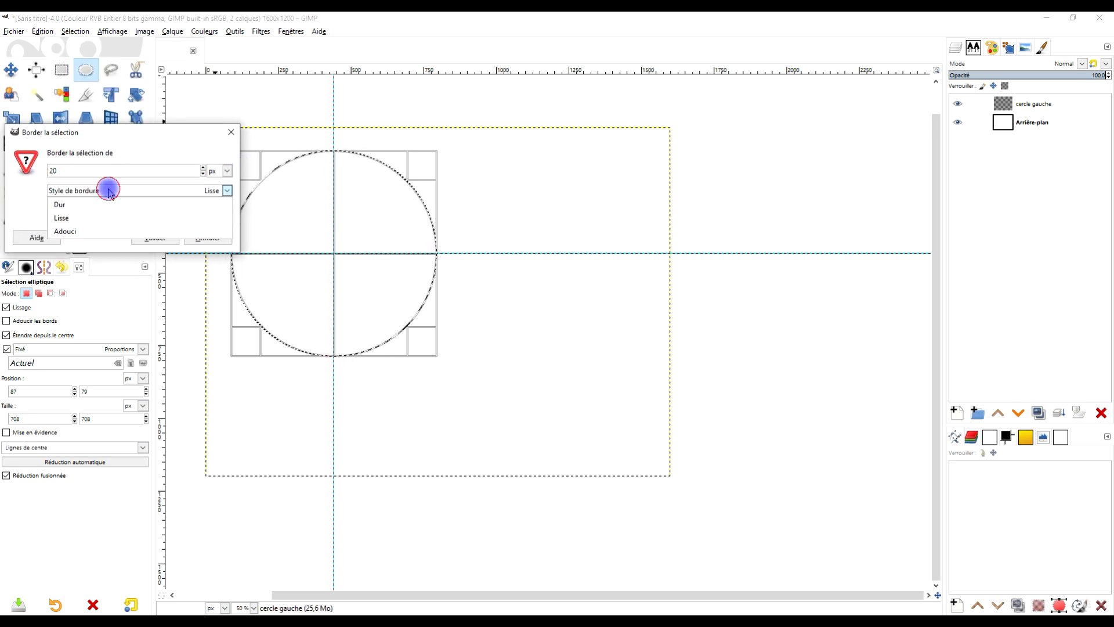
pyautogui.click(102, 192)
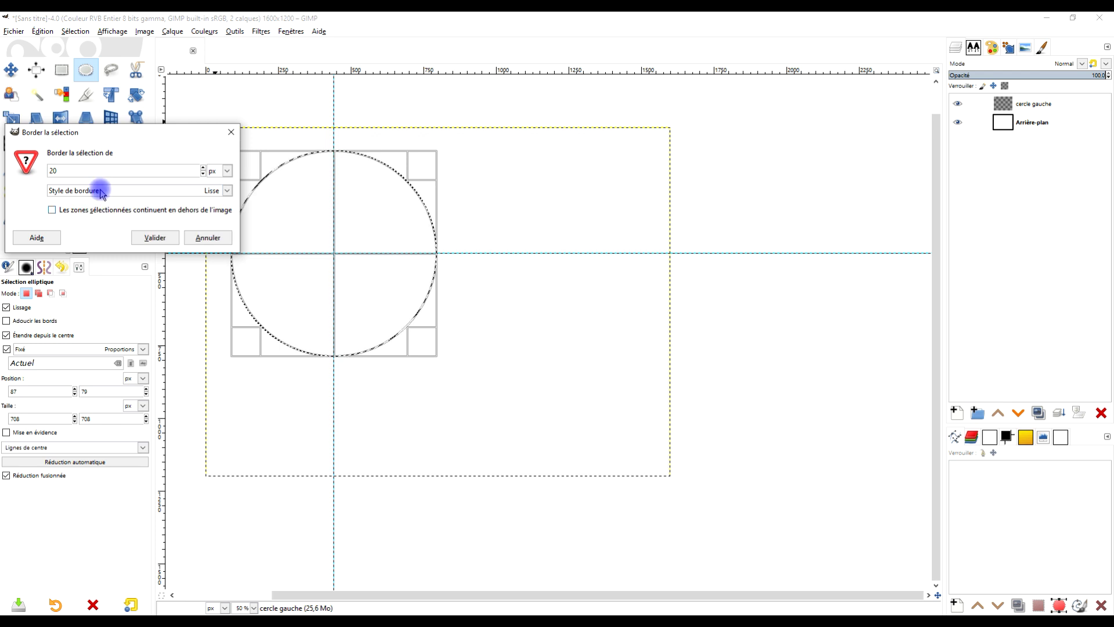
pyautogui.press('Return')
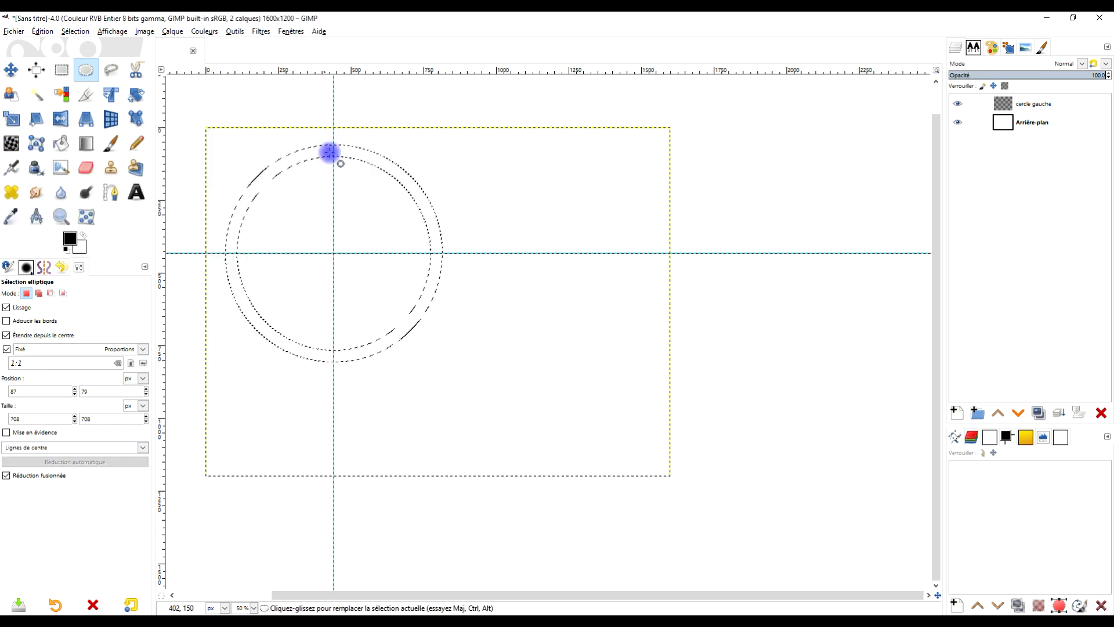
# - Reset the foreground and background colours to the default black and white
pyautogui.press('ctrl')
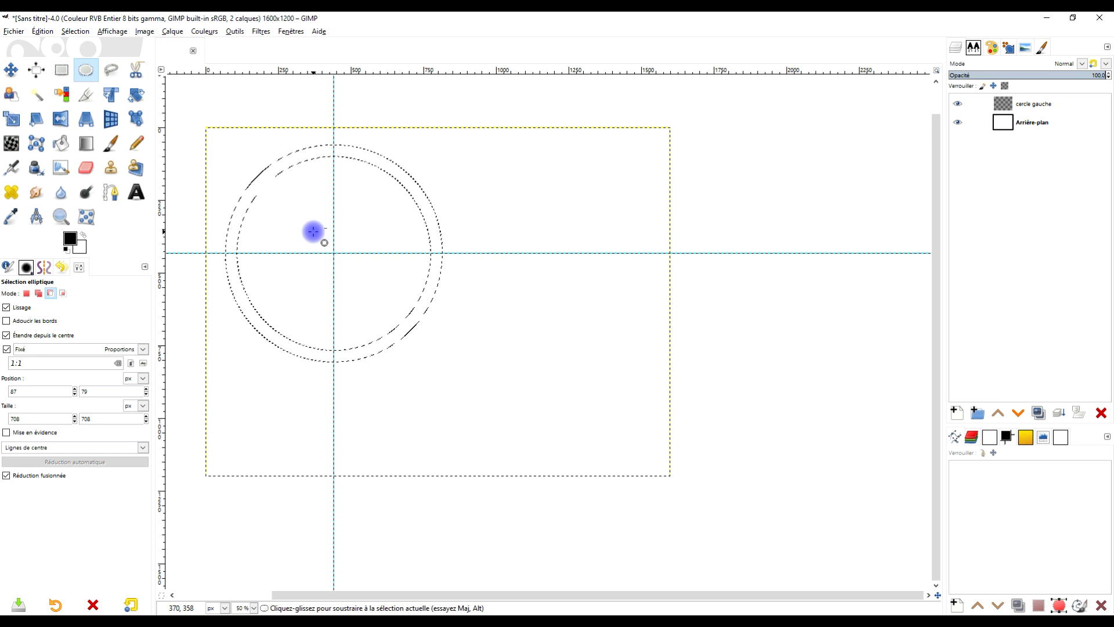
pyautogui.scroll(2, 313, 231)
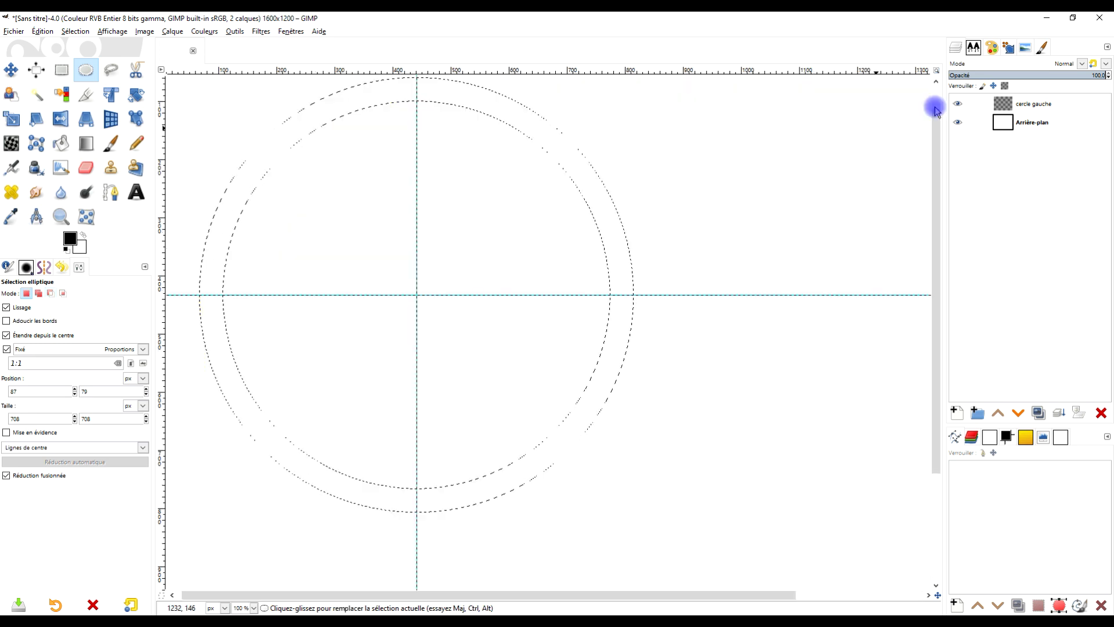
pyautogui.click(66, 249)
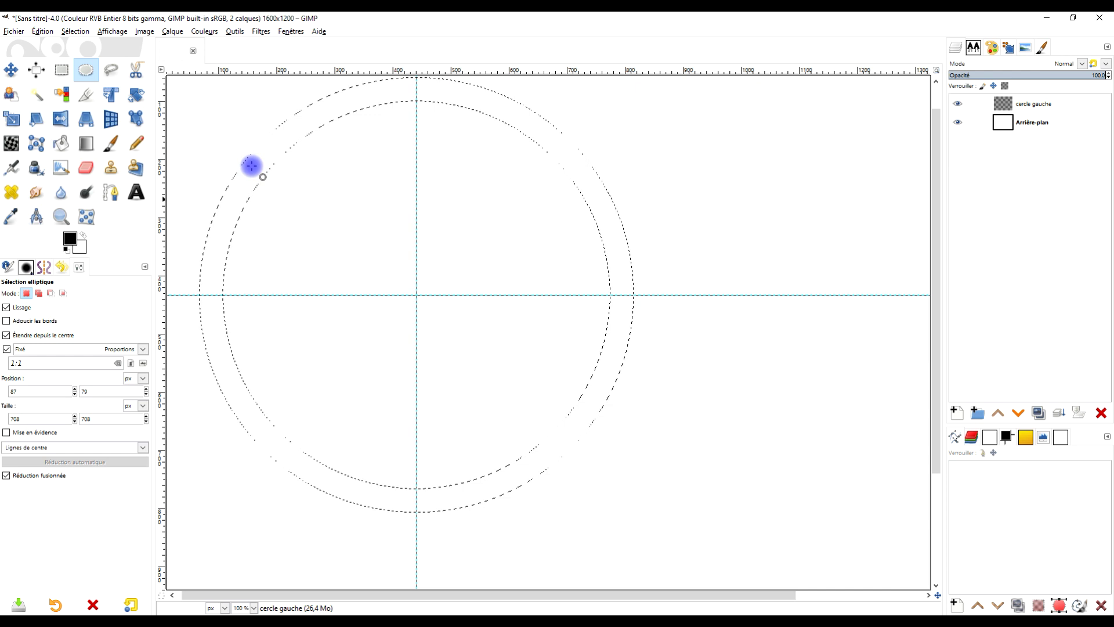
# - Move the ring selection to the right until its outer left edge meets the vertical guide, centred on the horizontal guide
pyautogui.press('m')
pyautogui.moveTo(485, 201); pyautogui.dragTo(686, 257)
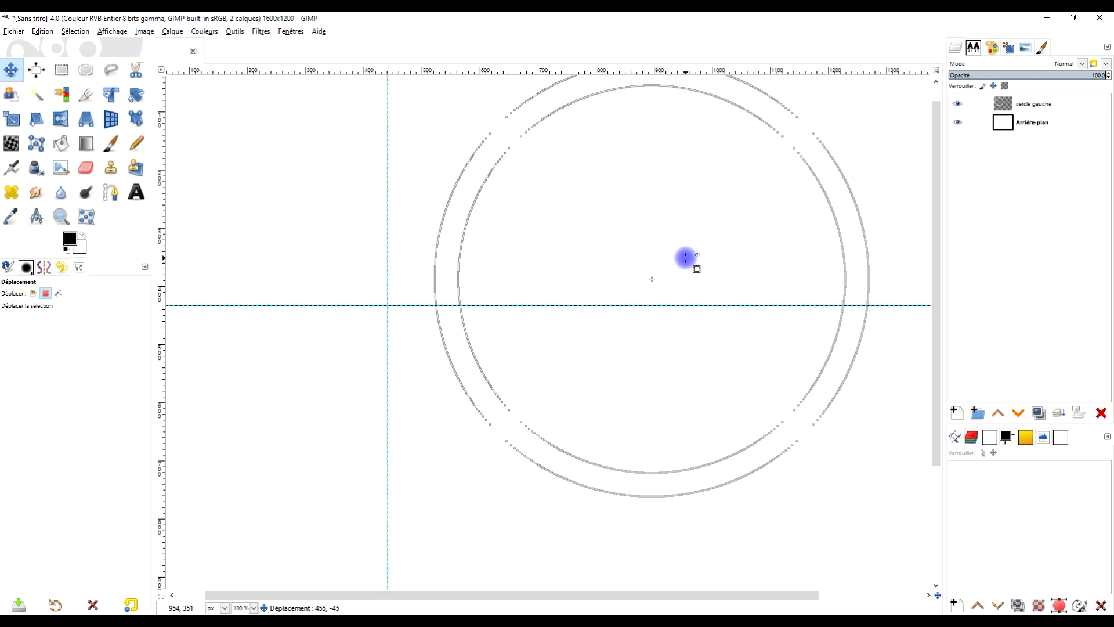
pyautogui.moveTo(685, 257); pyautogui.dragTo(640, 282)
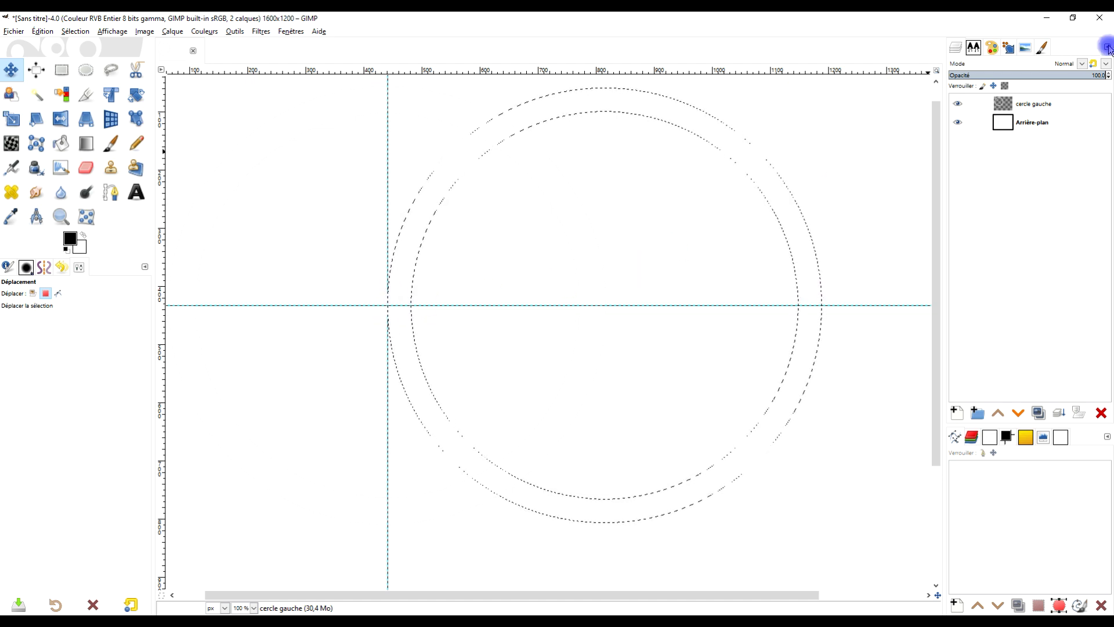
# - Create a new transparent layer named "cercle droite" above the cercle gauche layer and make it active
pyautogui.click(954, 412)
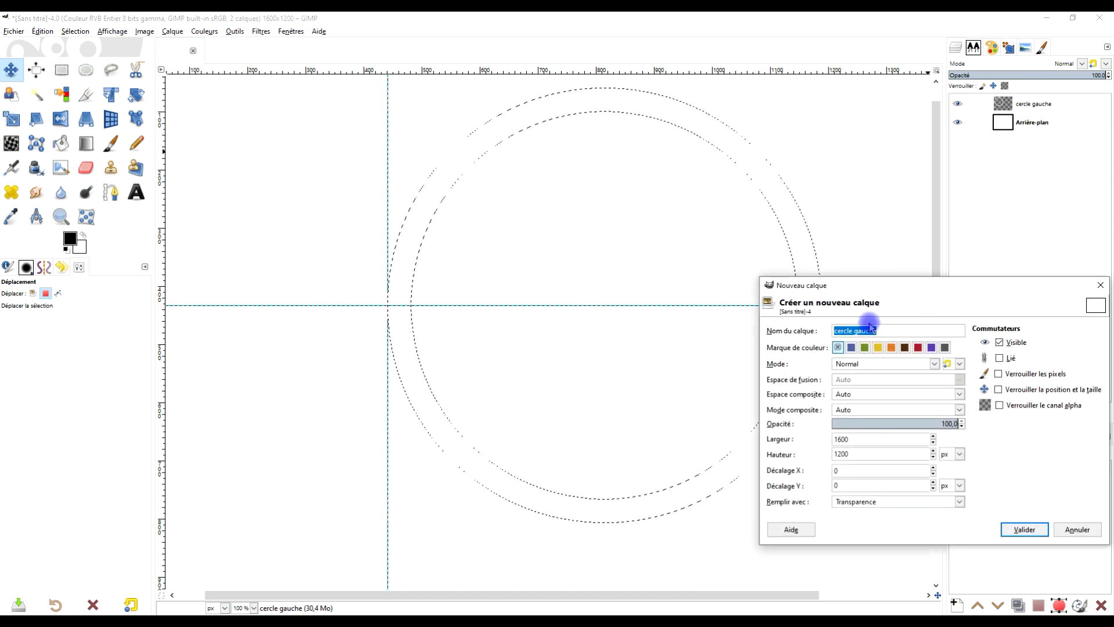
pyautogui.write('droit')
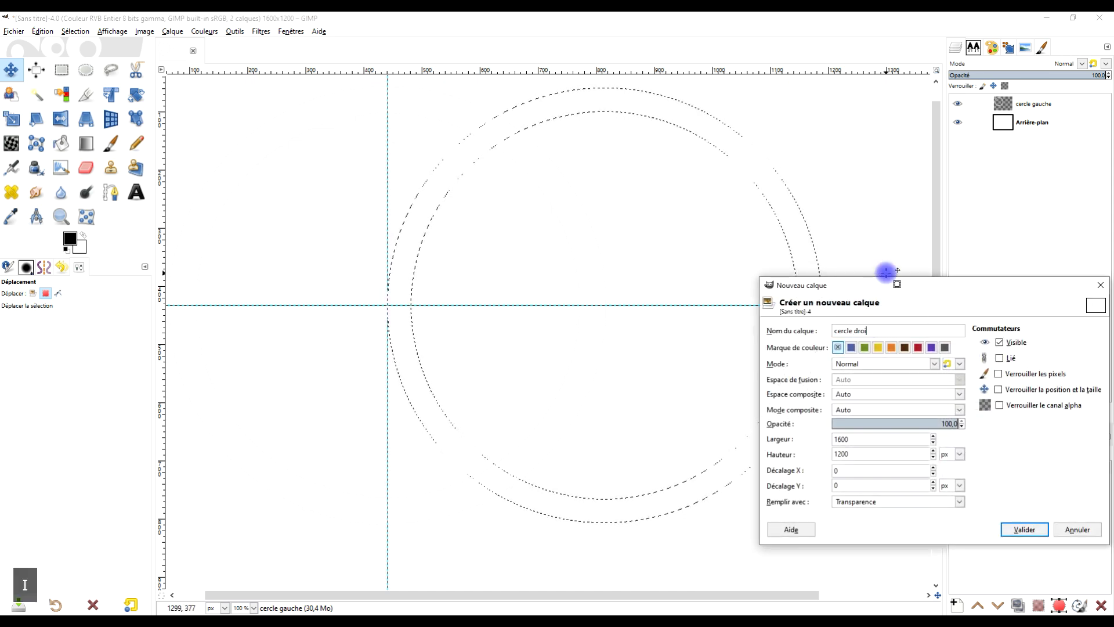
pyautogui.click(1024, 528)
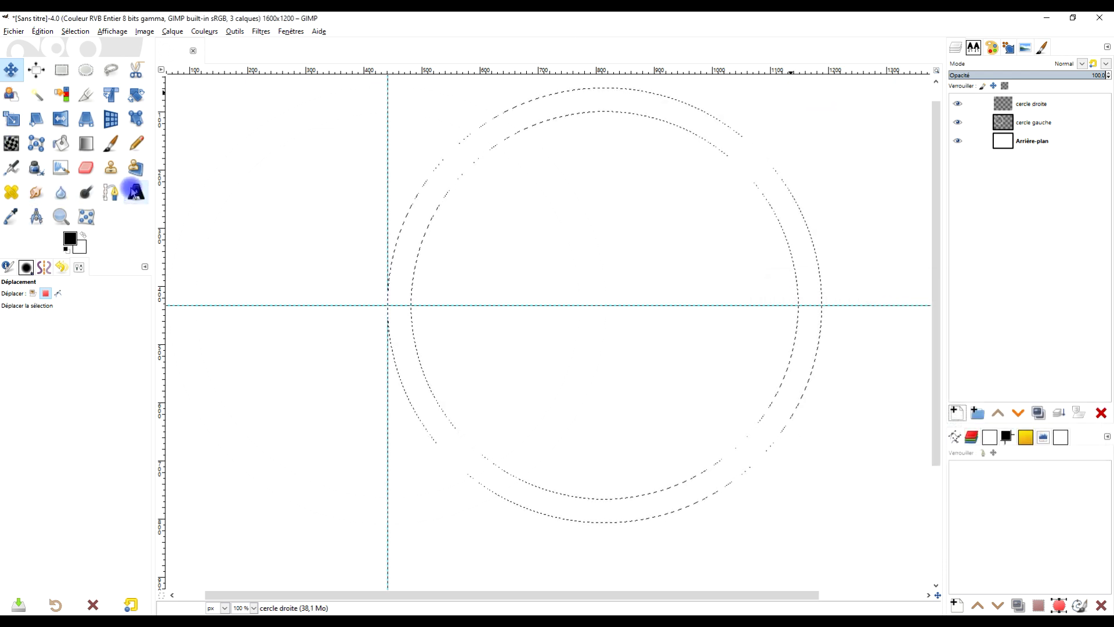
pyautogui.click(1037, 103)
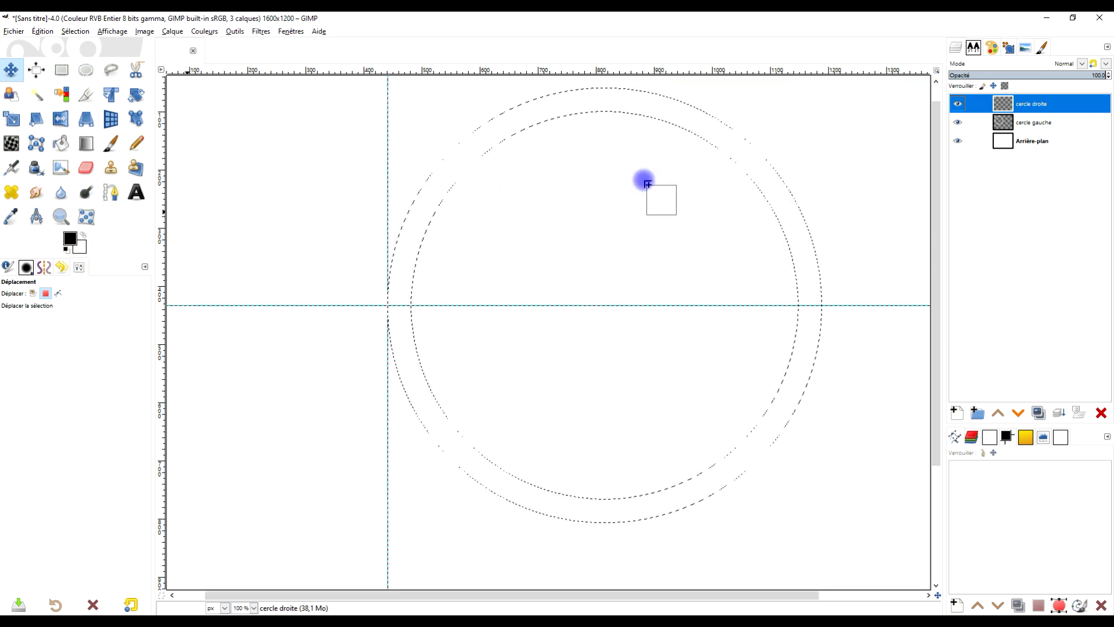
pyautogui.moveTo(666, 289); pyautogui.dragTo(673, 227)
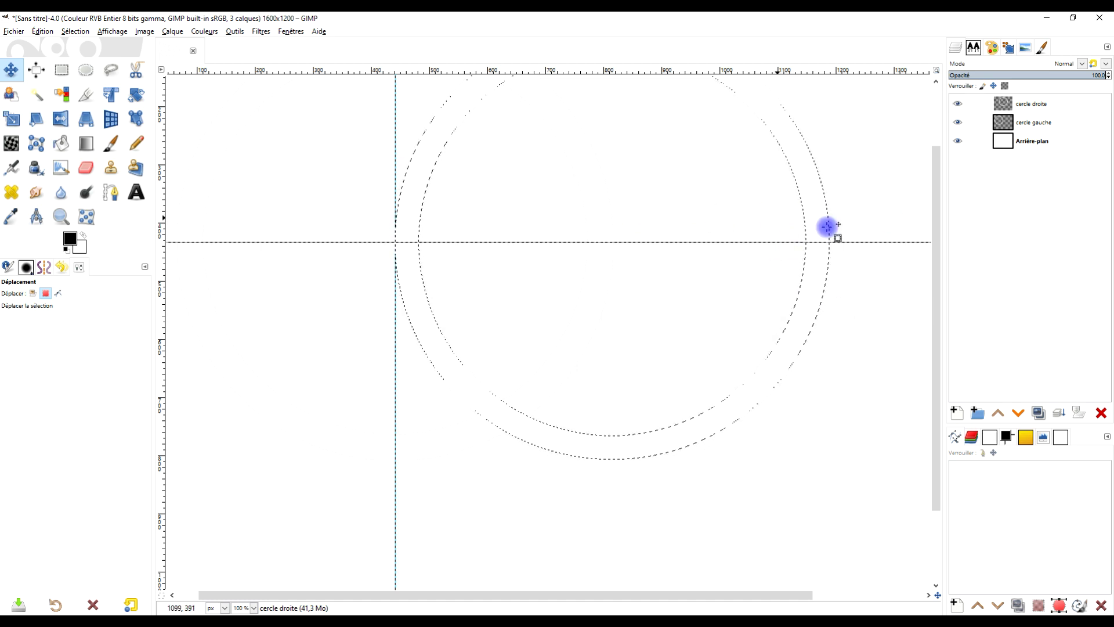
# - Create a new transparent 1600 × 1200 layer named "cercle bas" above the cercle droite layer
pyautogui.click(957, 413)
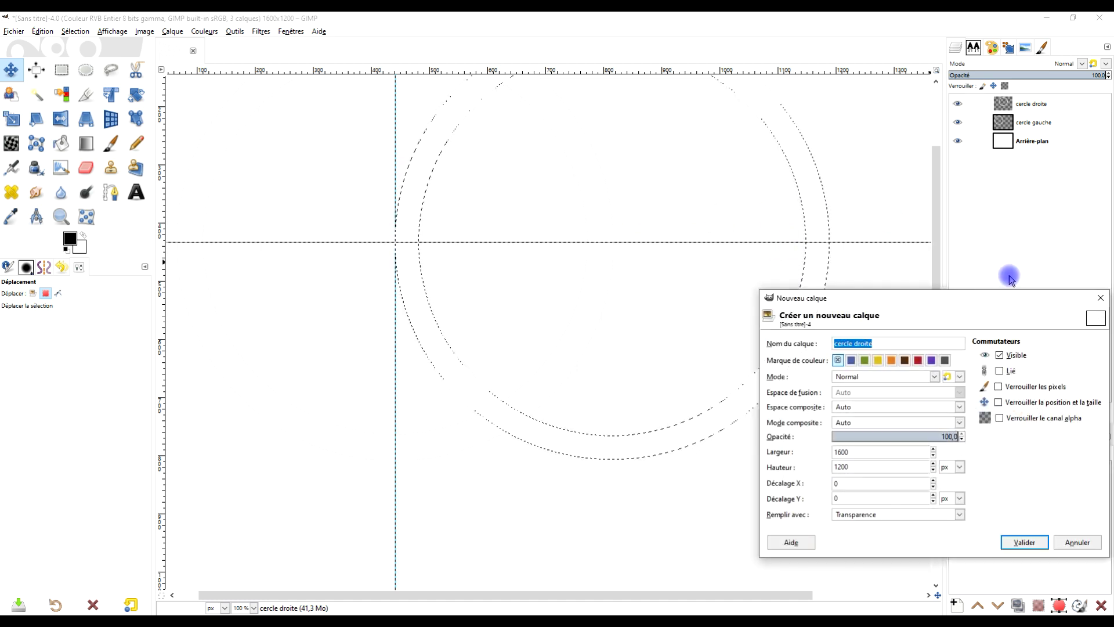
pyautogui.doubleClick(866, 343)
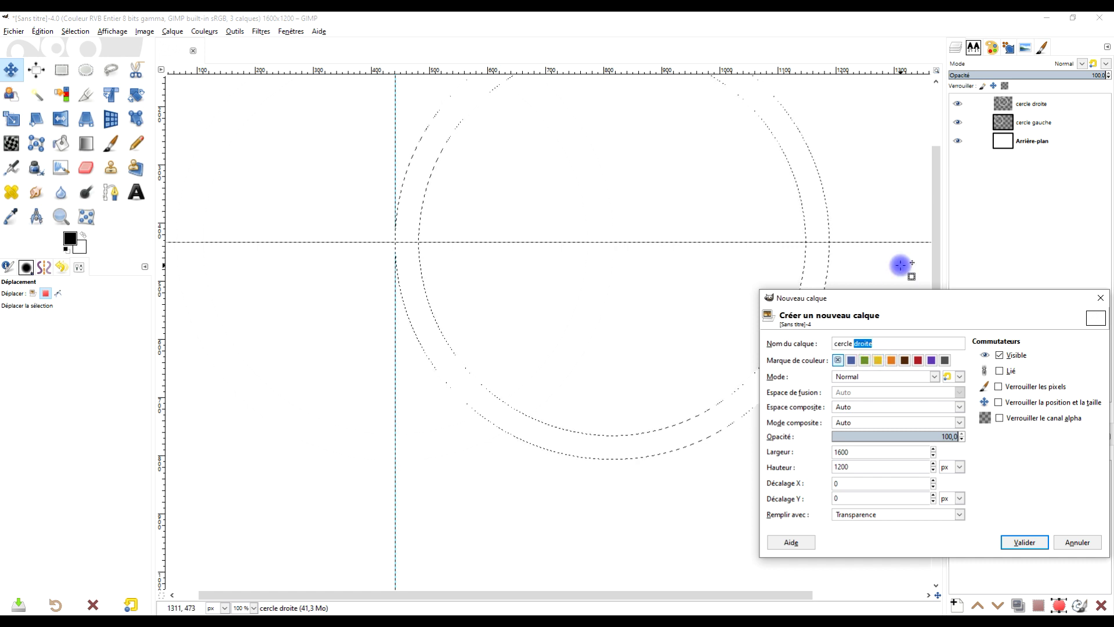
pyautogui.write('ba')
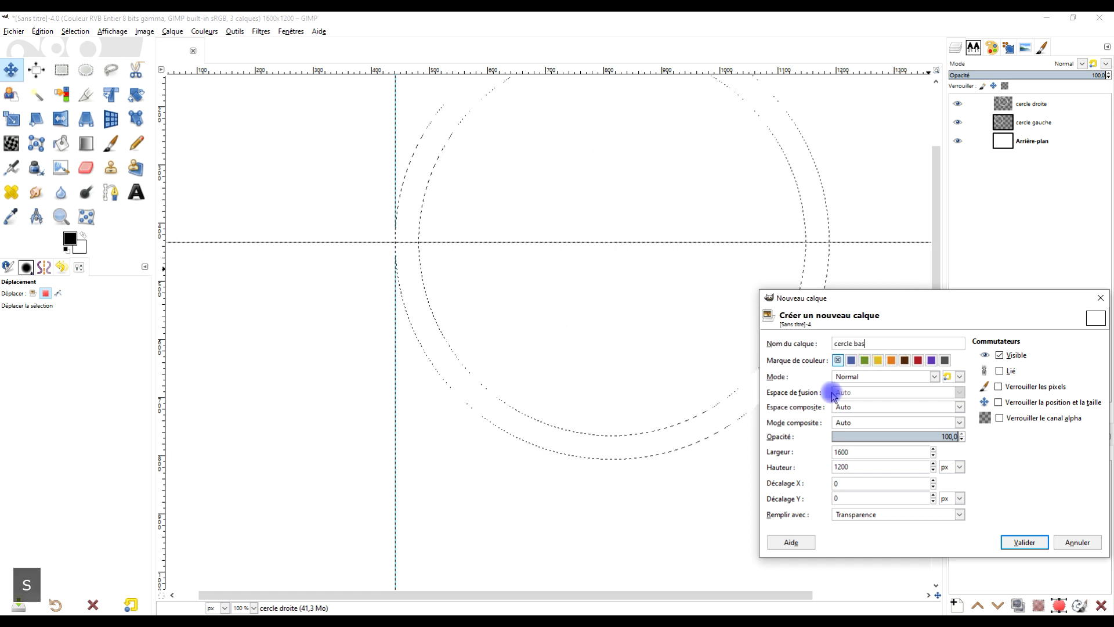
pyautogui.write('s')
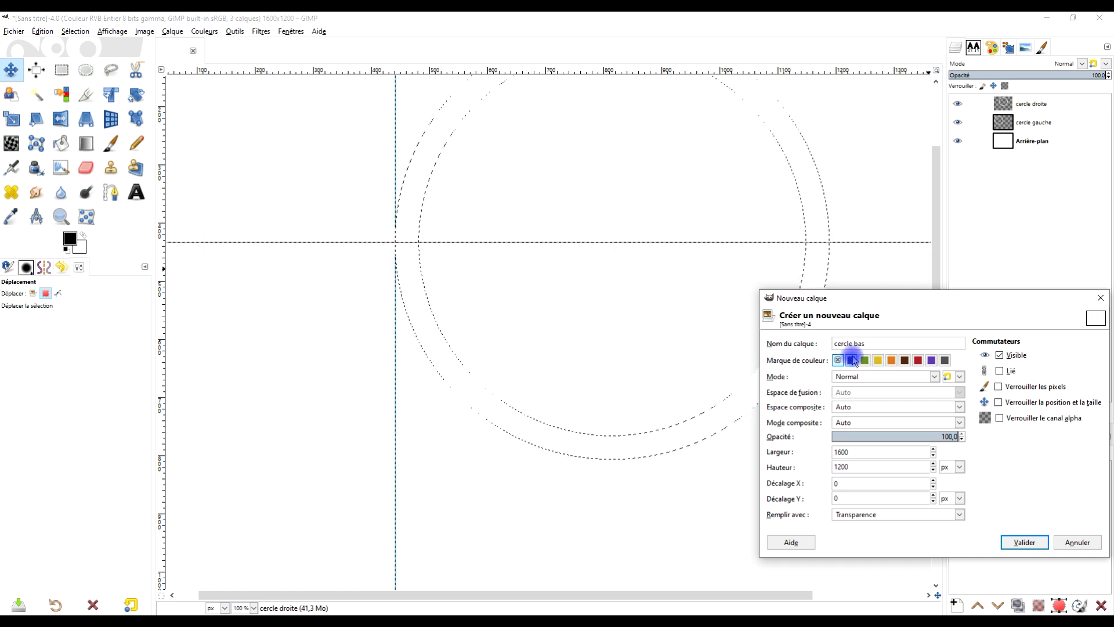
pyautogui.click(1019, 542)
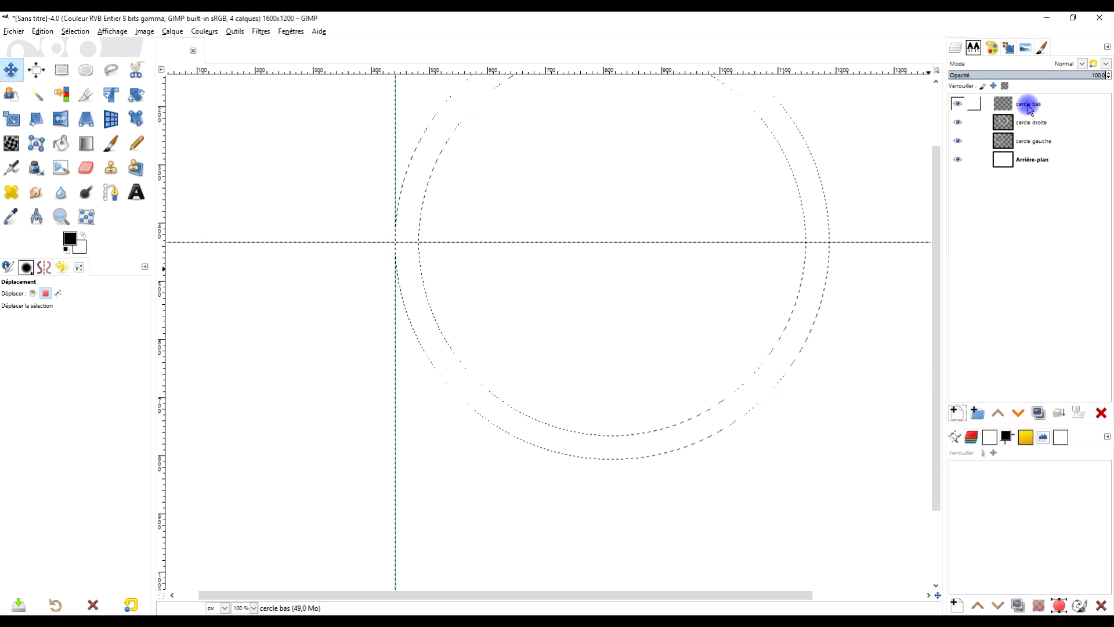
# - Move the ring selection down between the two upper rings, centred at about x 628, y 758 px, and fill it with white
pyautogui.moveTo(648, 216); pyautogui.dragTo(507, 412)
pyautogui.moveTo(572, 492); pyautogui.dragTo(535, 311)
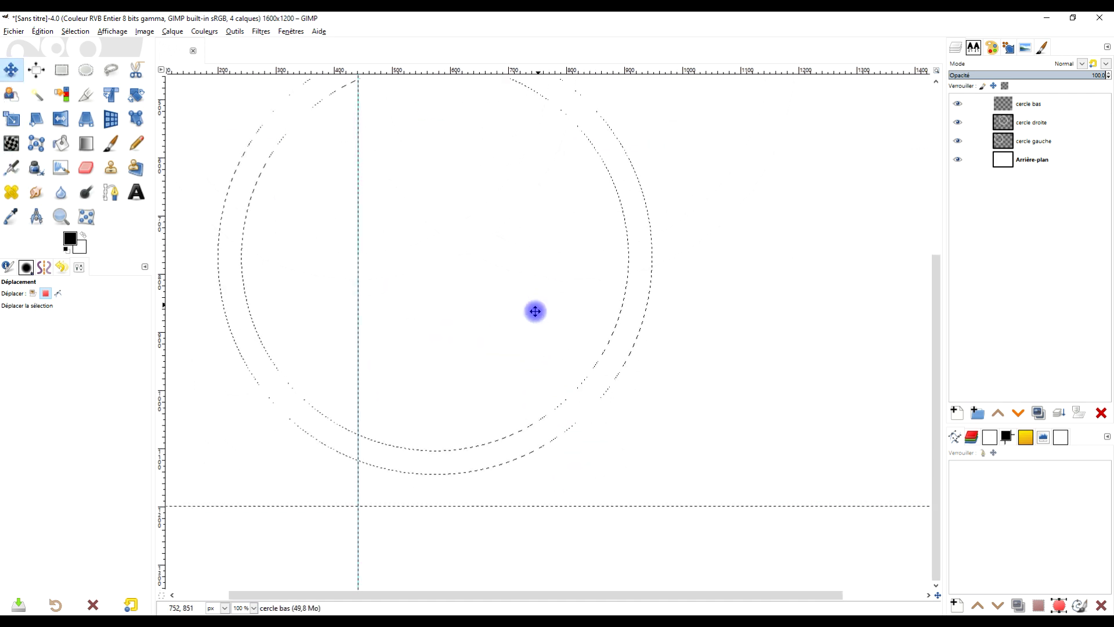
pyautogui.moveTo(416, 297); pyautogui.dragTo(447, 290)
pyautogui.scroll(3, 470, 258)
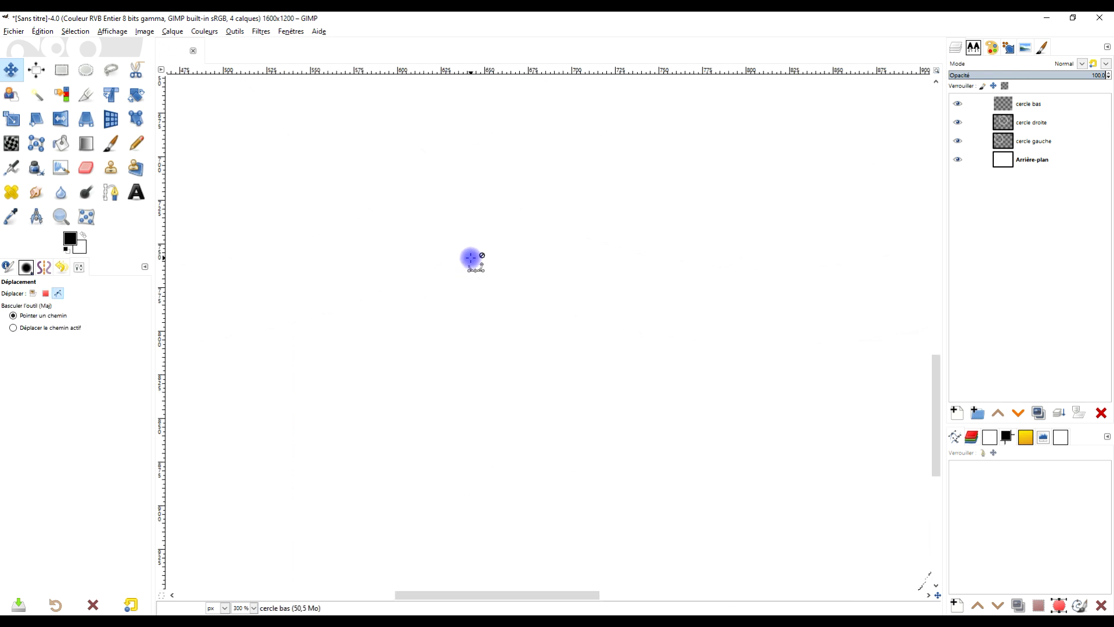
pyautogui.scroll(2, 470, 258)
pyautogui.moveTo(415, 361)
pyautogui.mouseDown()
pyautogui.moveTo(427, 391)
pyautogui.moveTo(421, 364)
pyautogui.mouseUp()
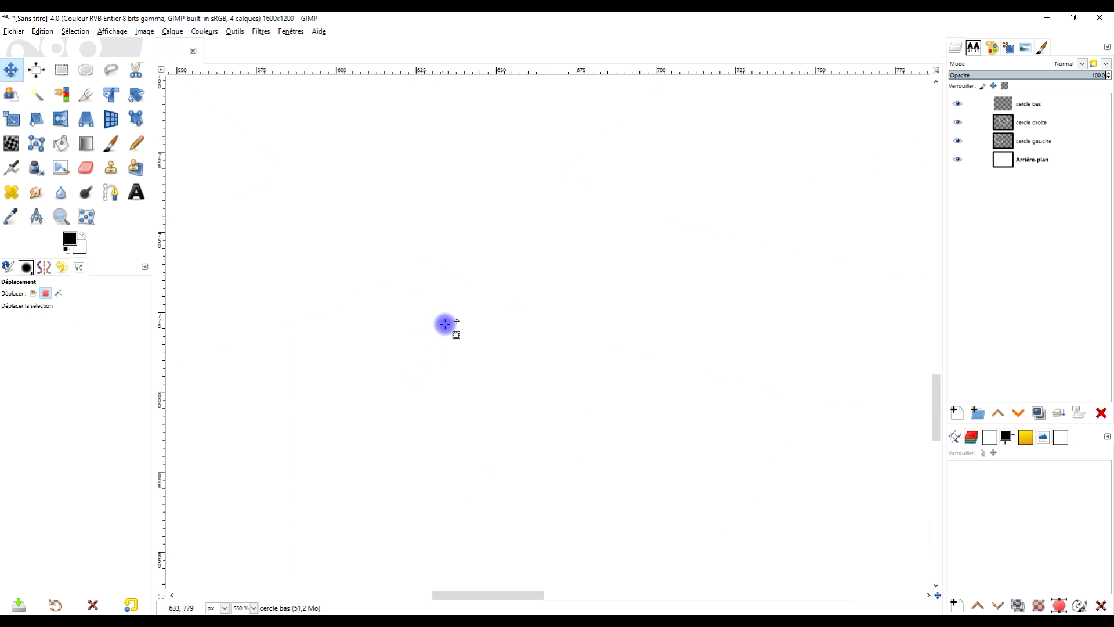
pyautogui.scroll(-6, 444, 325)
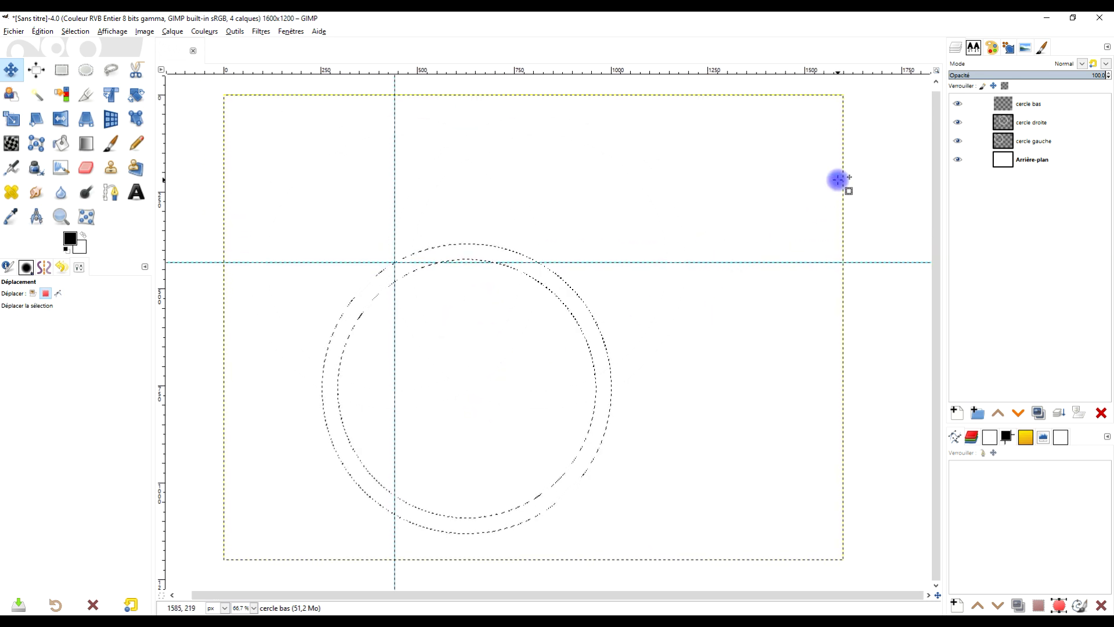
pyautogui.moveTo(91, 256); pyautogui.dragTo(380, 287)
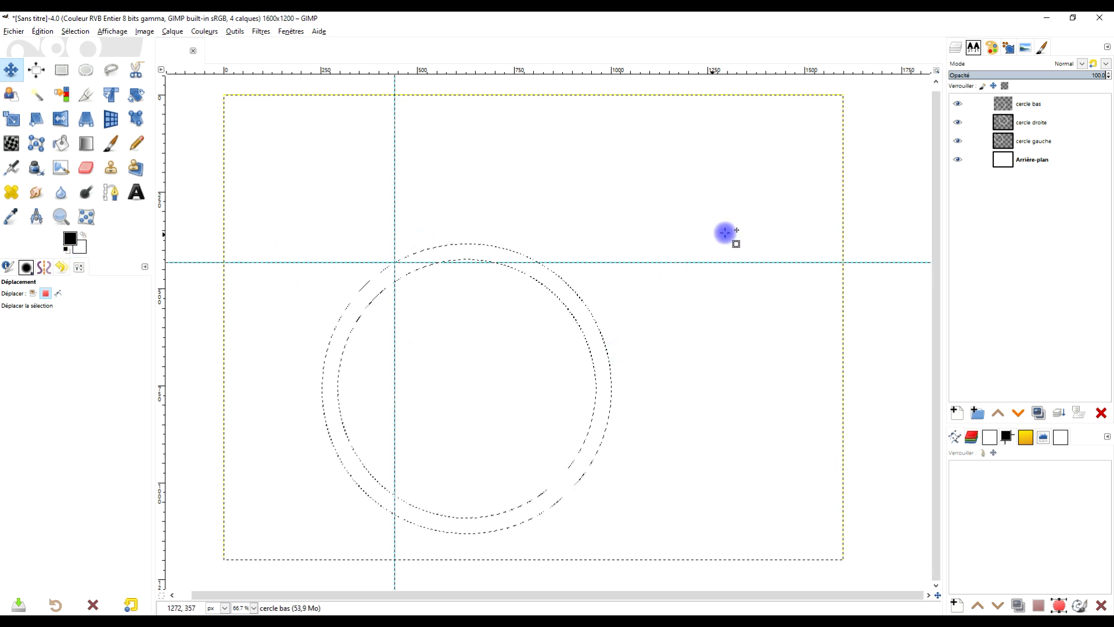
# - Load the cercle droite layer's alpha as a selection and stroke it with a 3 px solid-colour line
pyautogui.click(1006, 124)
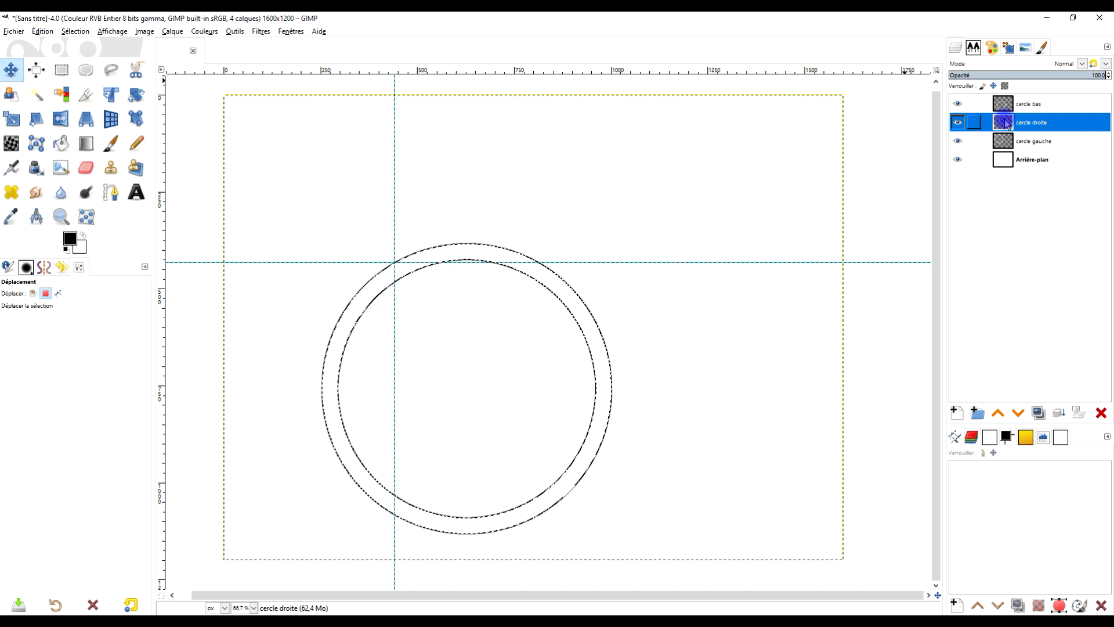
pyautogui.rightClick(1006, 125)
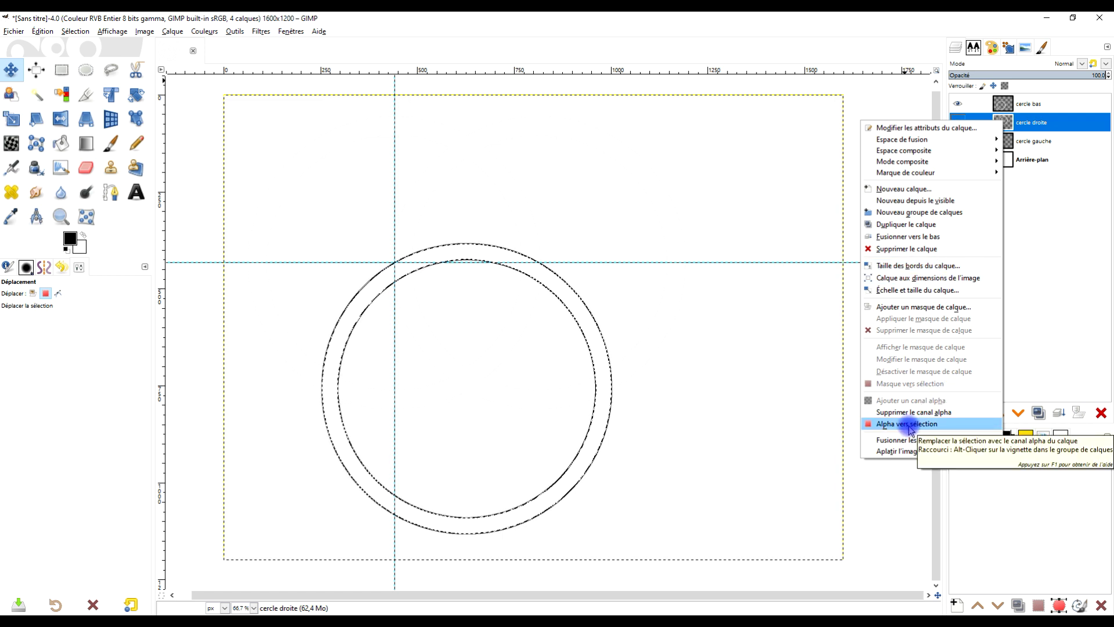
pyautogui.click(908, 429)
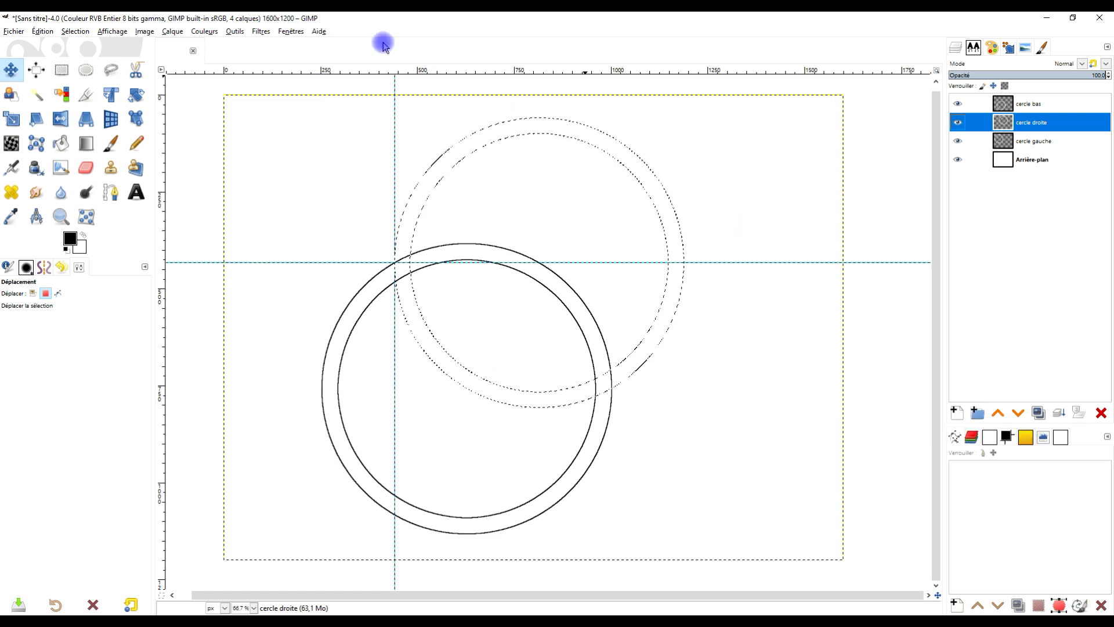
pyautogui.click(42, 31)
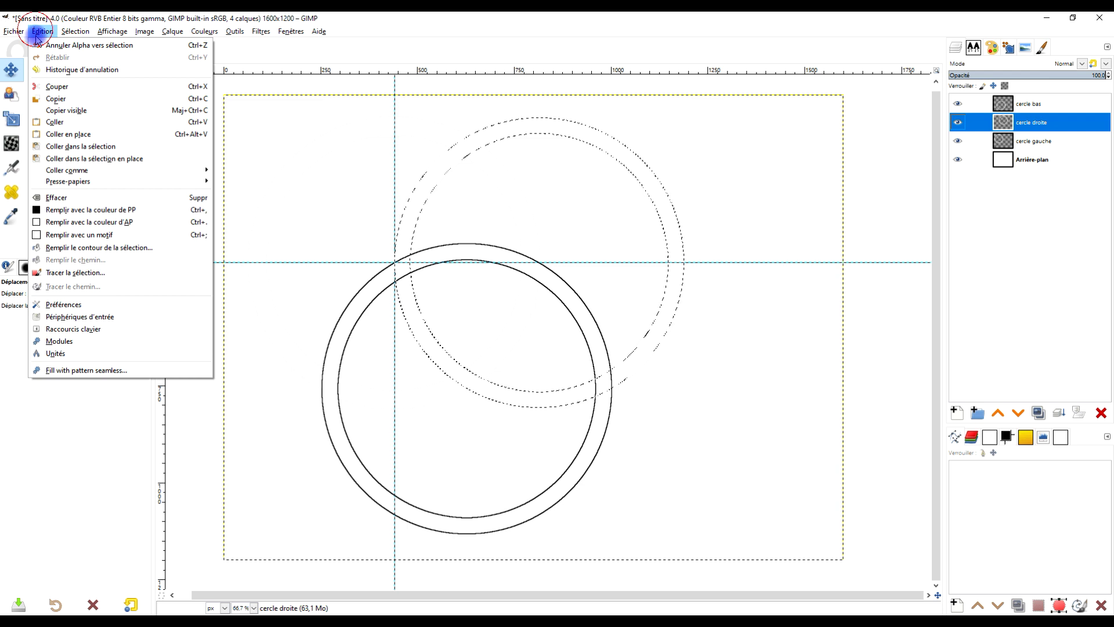
pyautogui.click(92, 273)
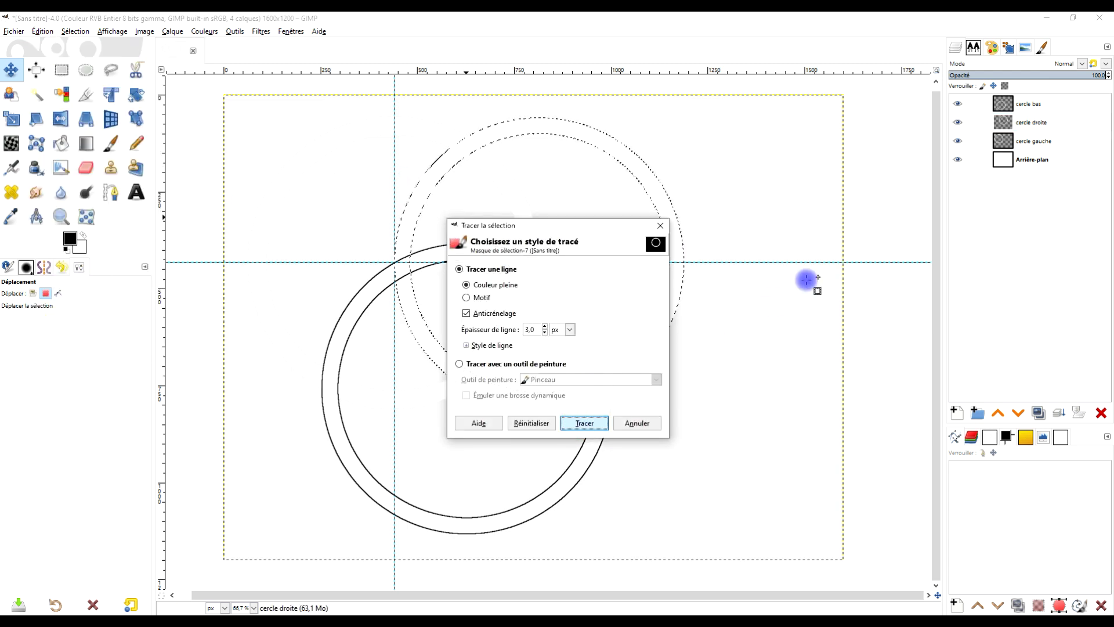
pyautogui.press('Return')
# - Stroke the cercle gauche layer's alpha selection with a 3 px antialiased solid-colour line and clear the selection
pyautogui.click(1002, 142)
pyautogui.rightClick(1004, 144)
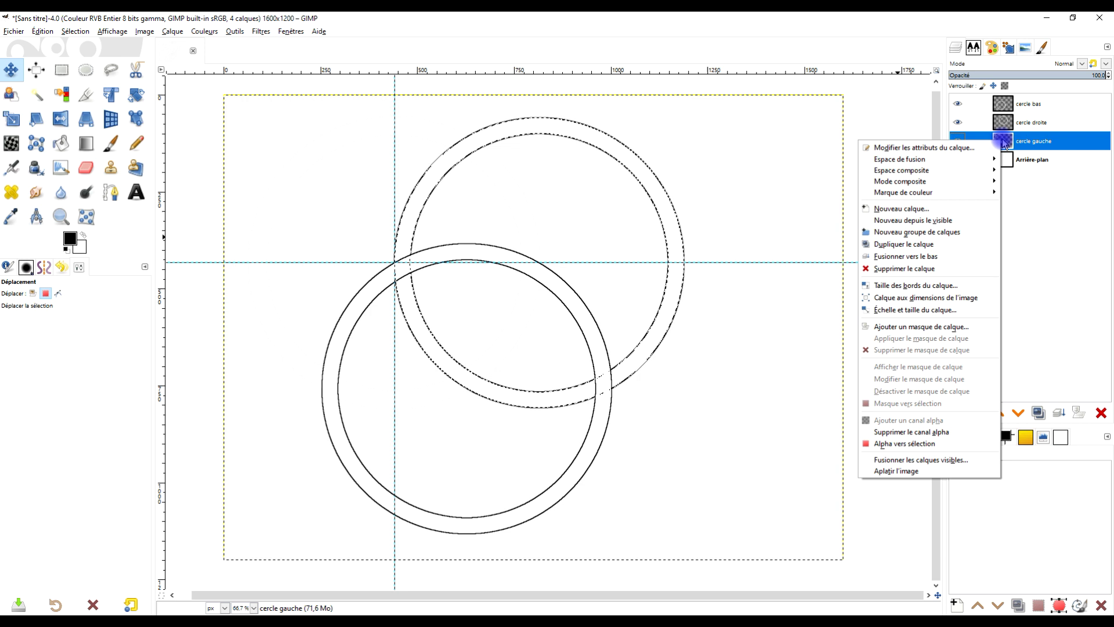
pyautogui.click(912, 445)
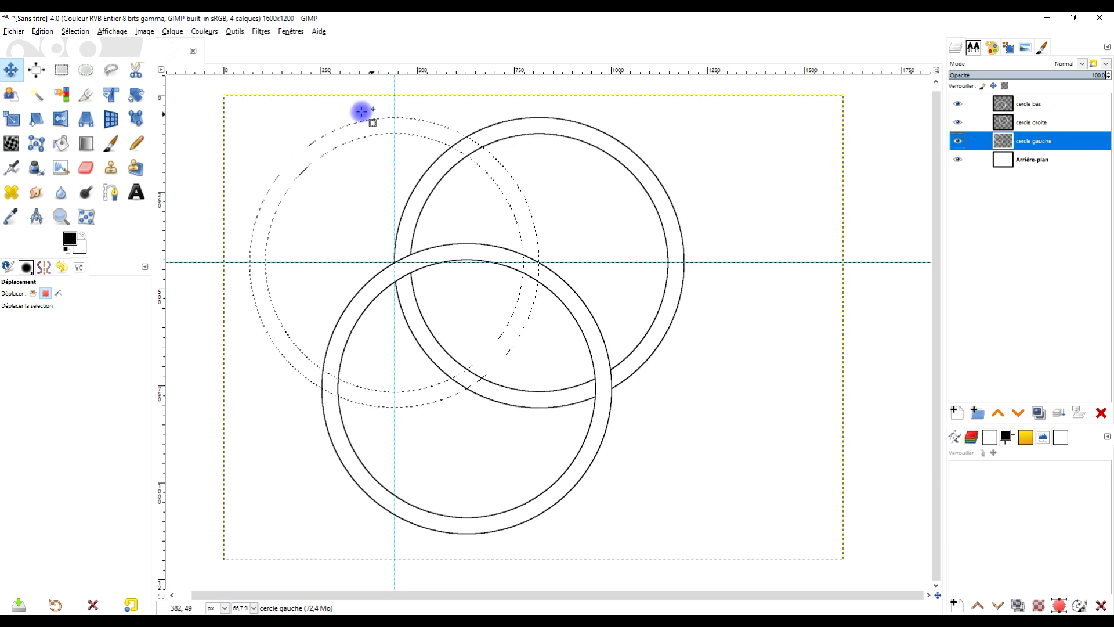
pyautogui.click(42, 31)
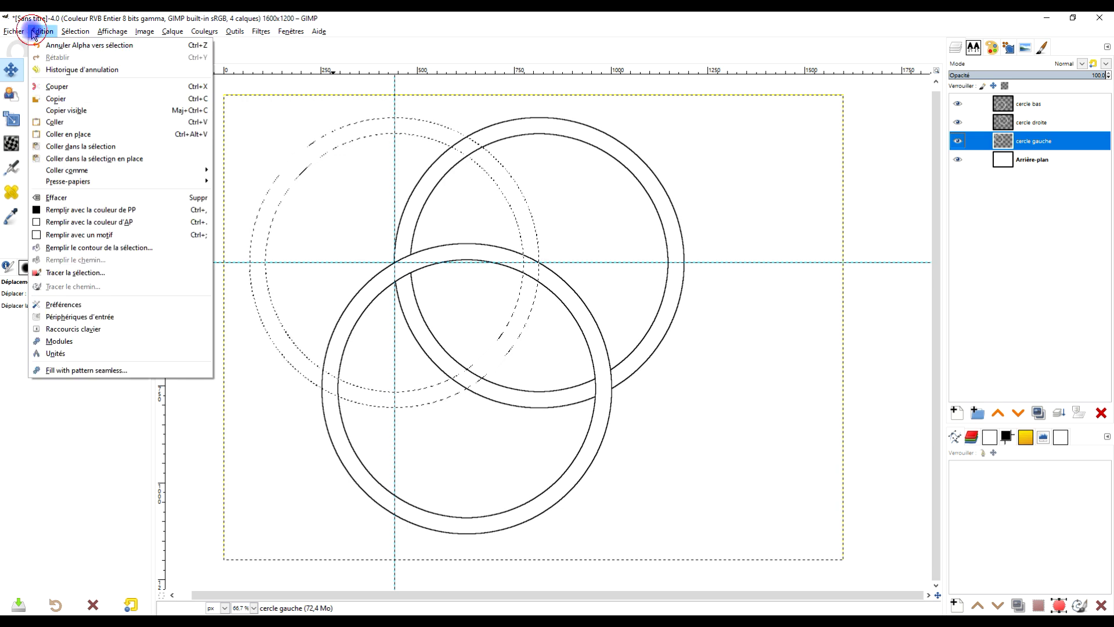
pyautogui.click(81, 272)
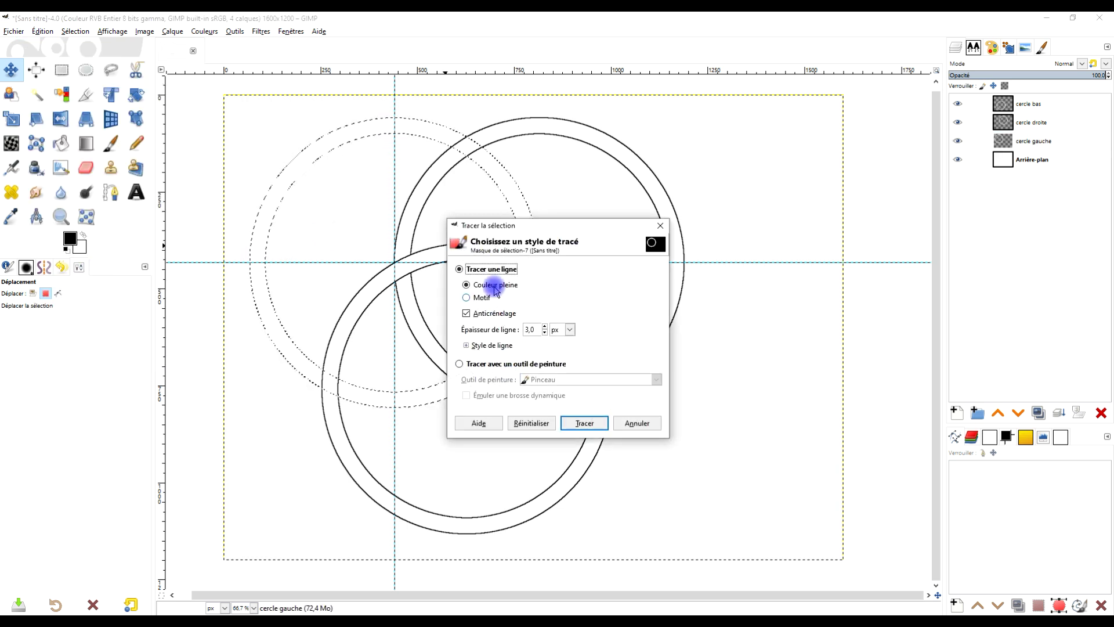
pyautogui.click(592, 428)
pyautogui.hotkey('ctrl', 'shift', 'a')
pyautogui.press('1')
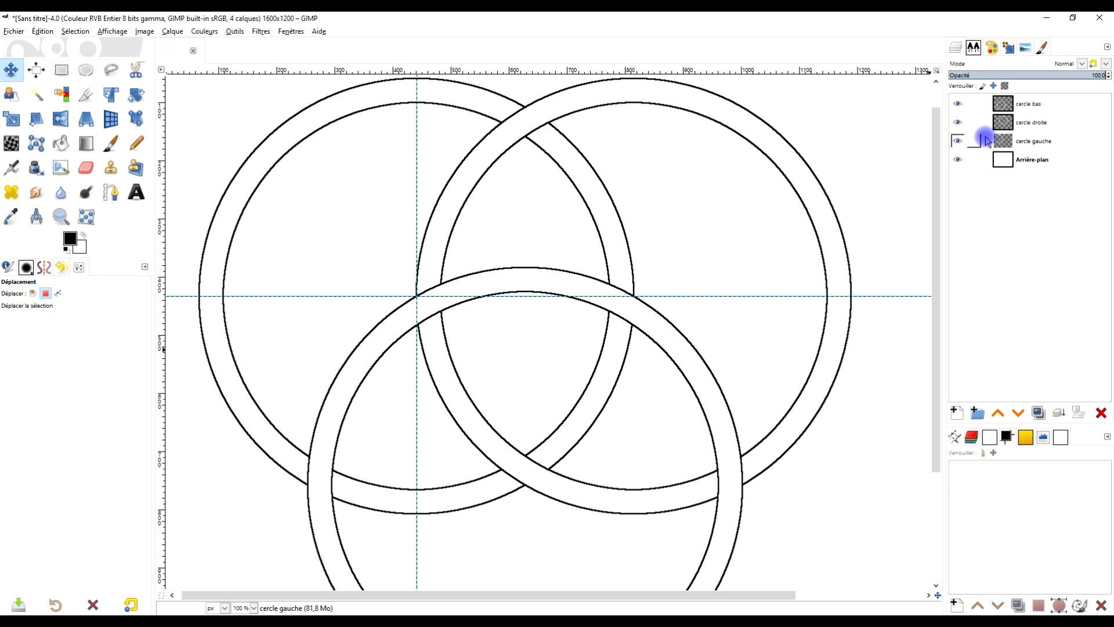
# - Add a white, full-opacity layer mask to the cercle gauche layer and make the mask active
pyautogui.rightClick(1002, 142)
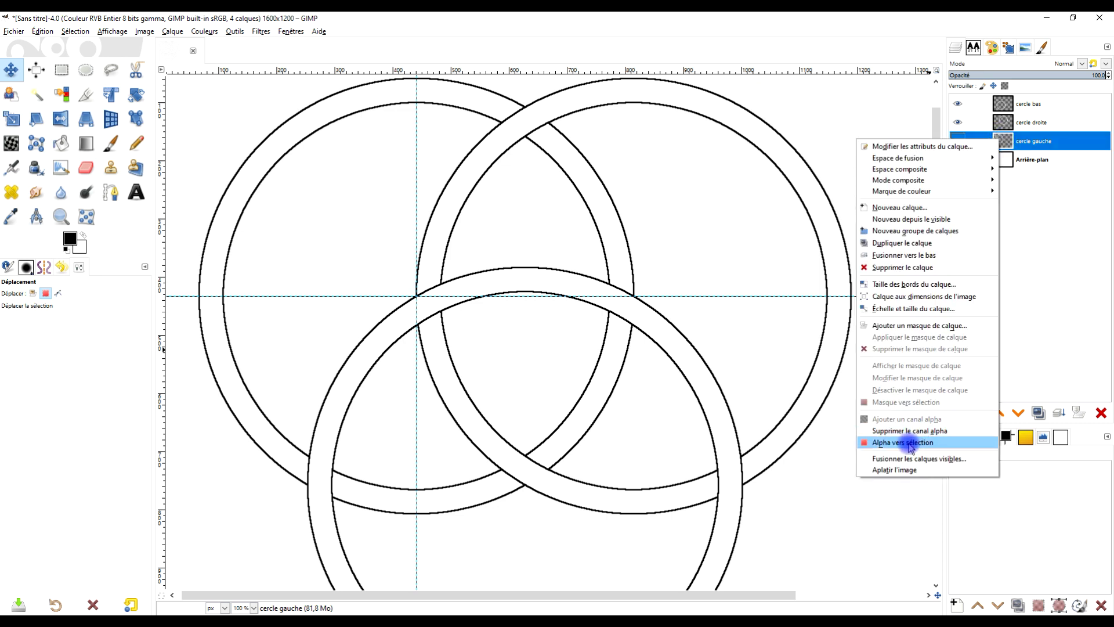
pyautogui.click(936, 326)
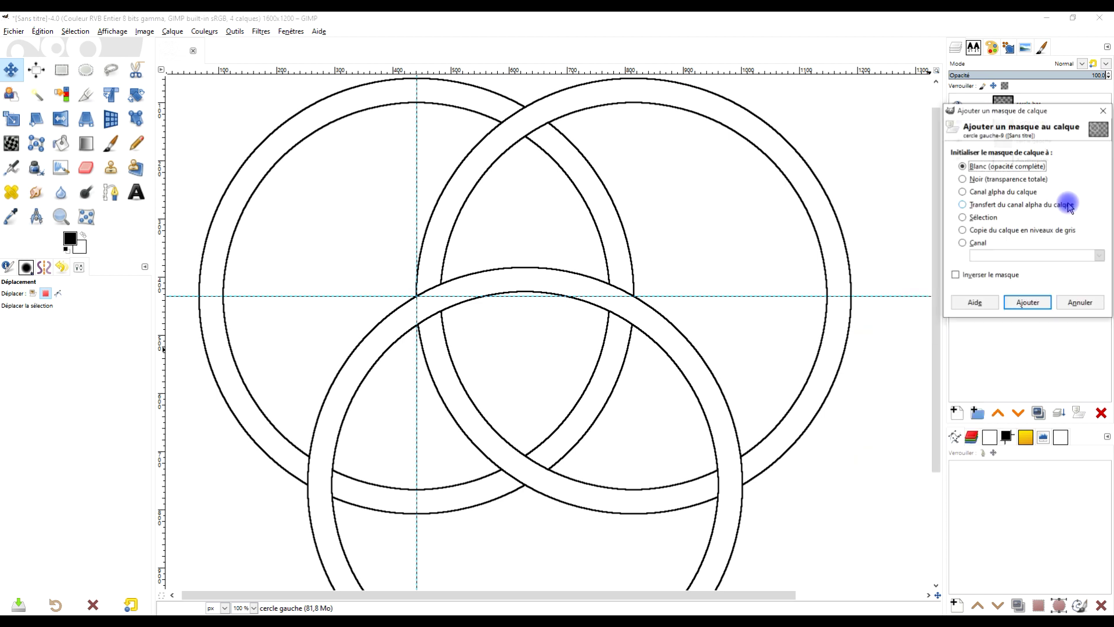
pyautogui.moveTo(994, 110); pyautogui.dragTo(700, 184)
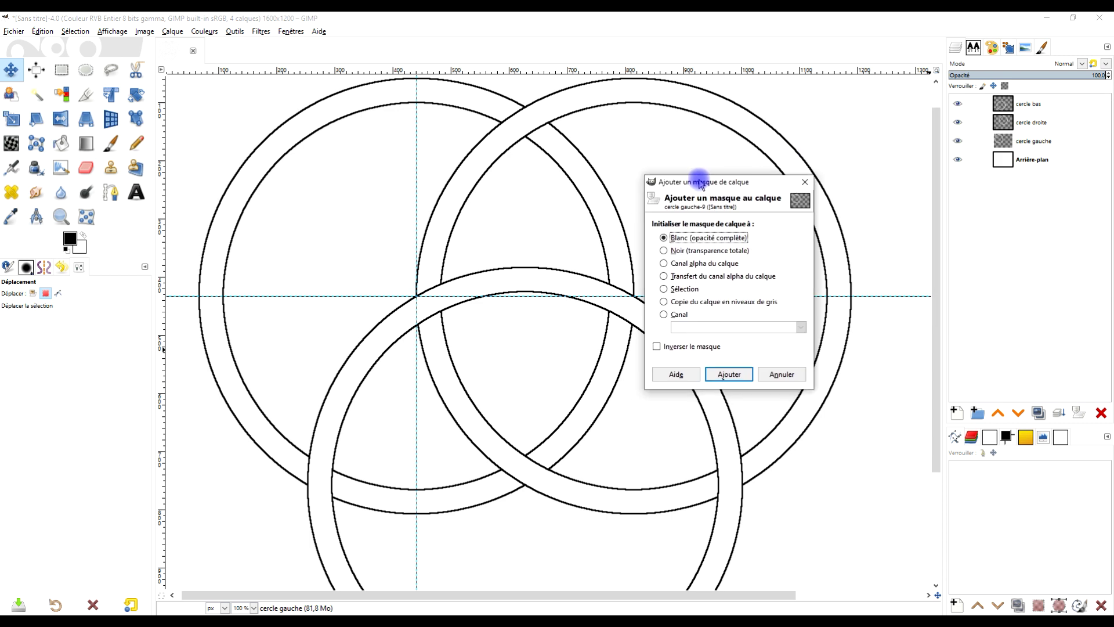
pyautogui.click(734, 372)
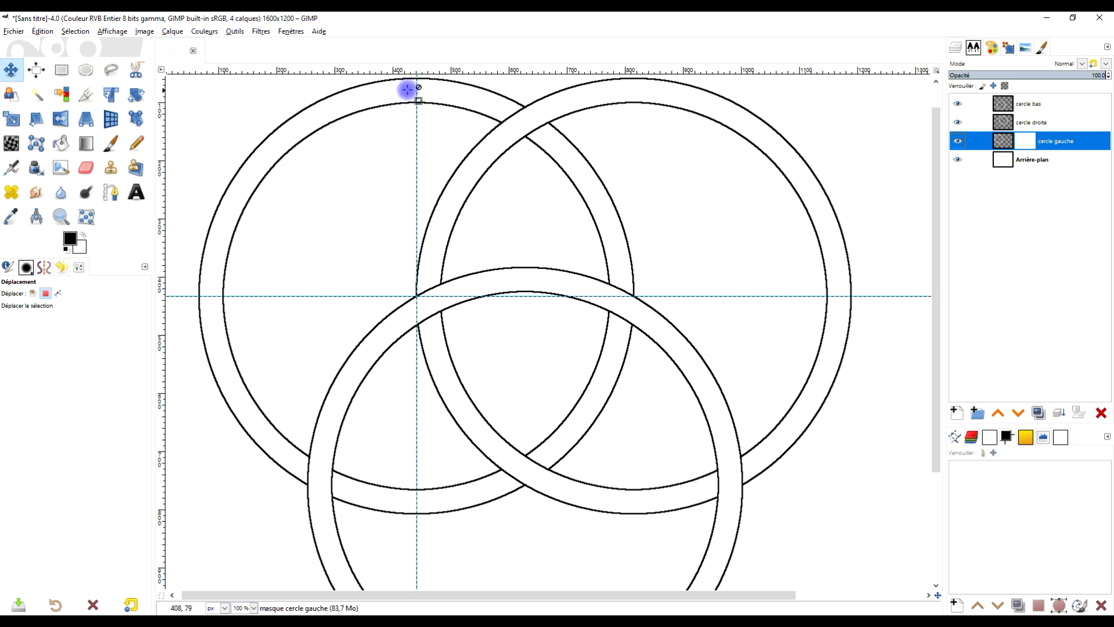
pyautogui.moveTo(423, 261); pyautogui.dragTo(455, 277)
pyautogui.moveTo(553, 389); pyautogui.dragTo(558, 398)
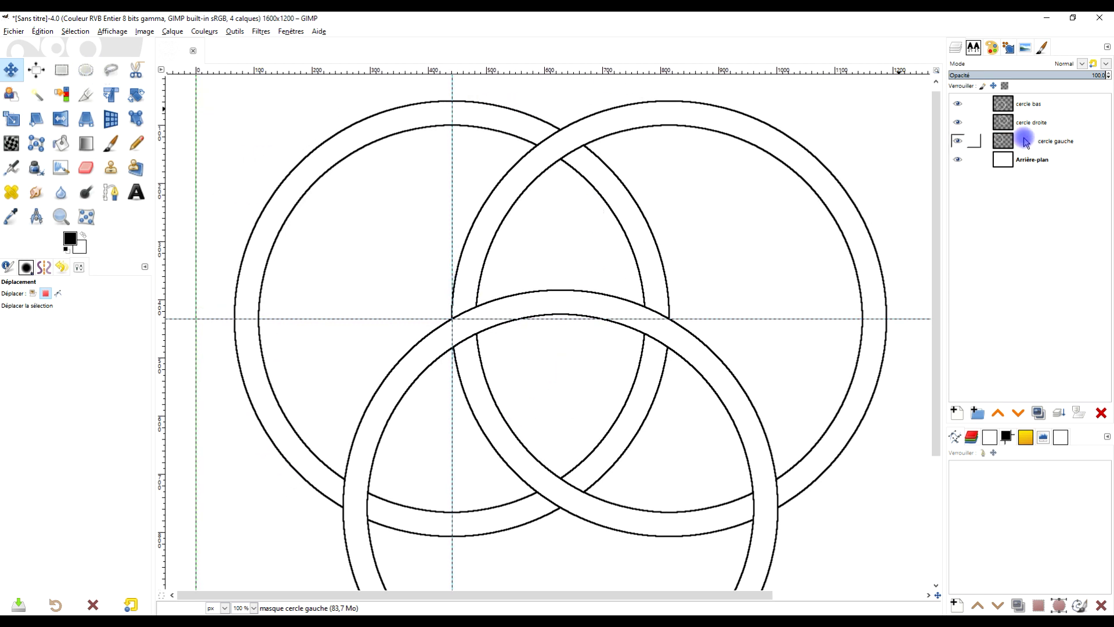
pyautogui.click(1025, 142)
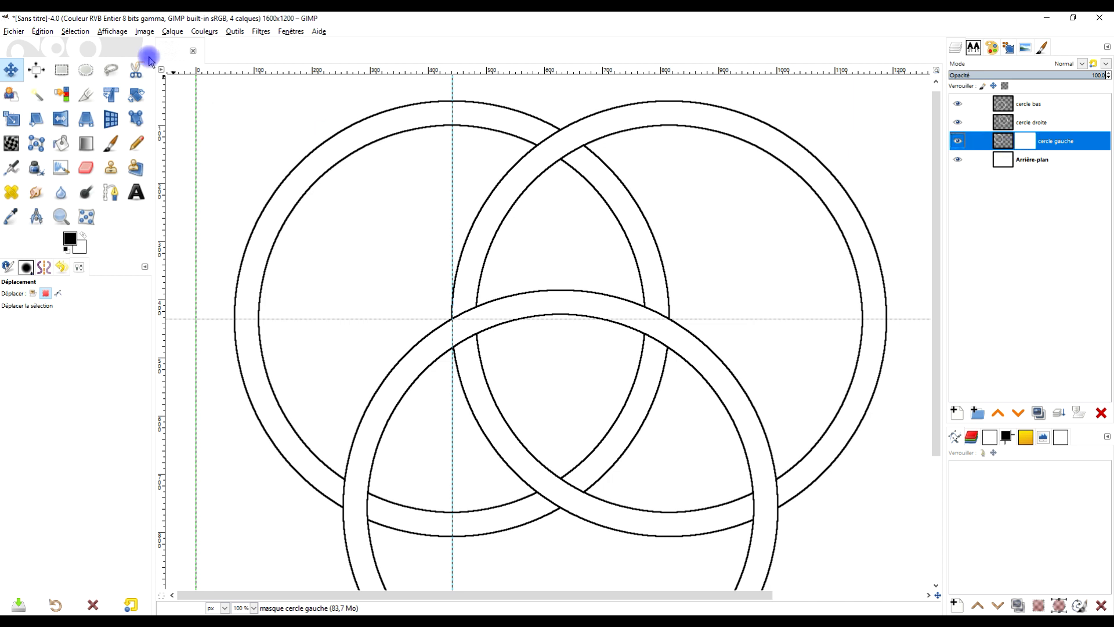
# - Draw a polygonal freehand selection around the outer part of the left ring, from its upper crossing with the right ring to its crossing with the bottom ring
pyautogui.click(112, 70)
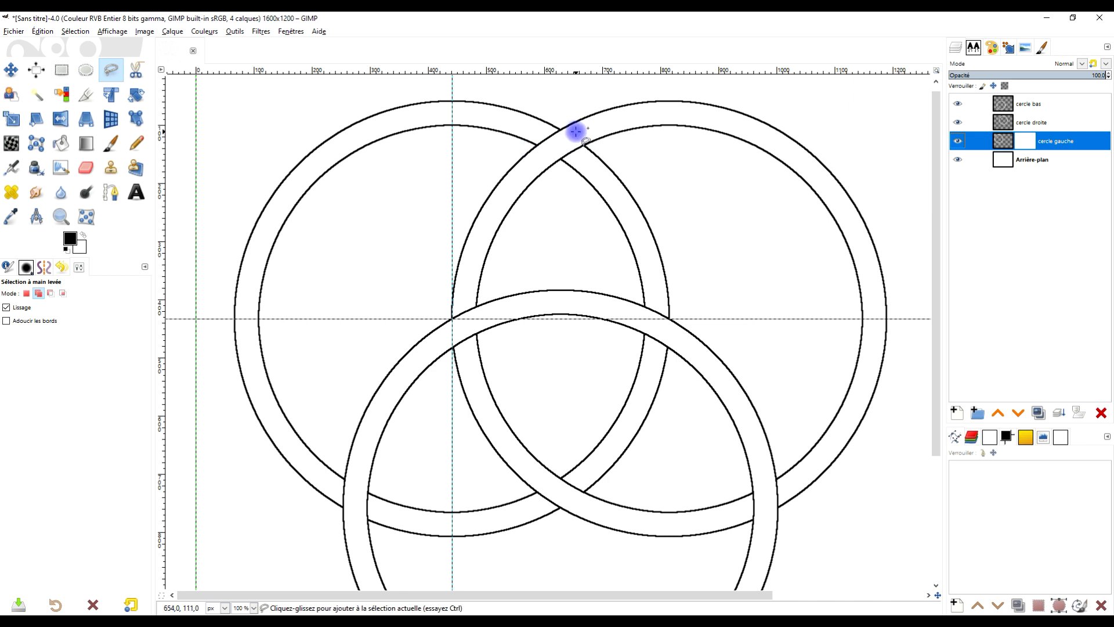
pyautogui.click(576, 132)
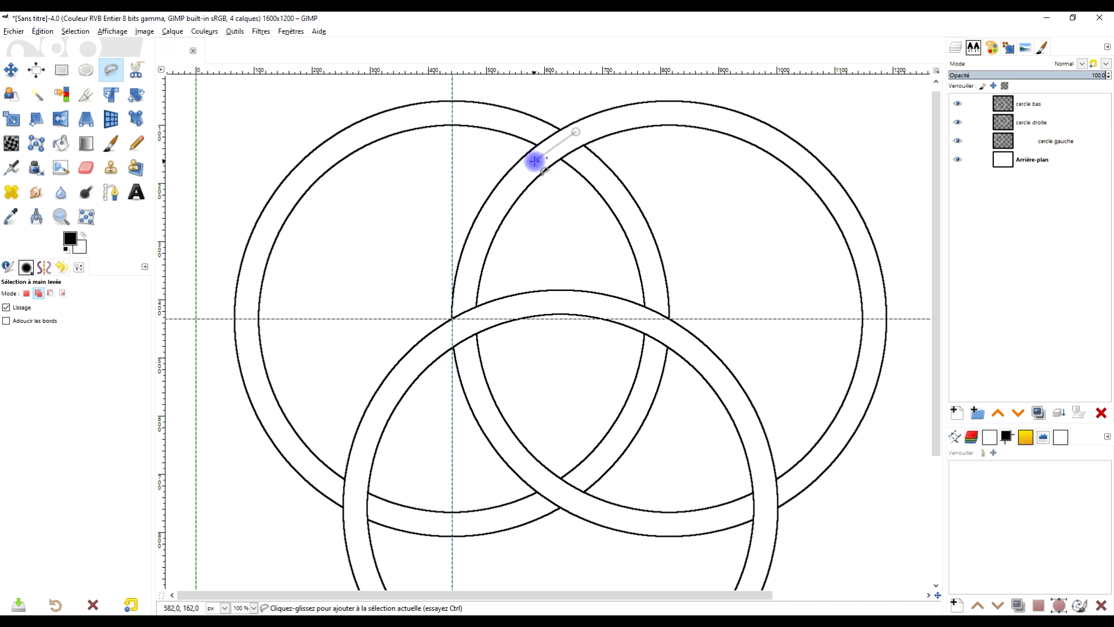
pyautogui.click(540, 158)
pyautogui.click(346, 187)
pyautogui.click(291, 380)
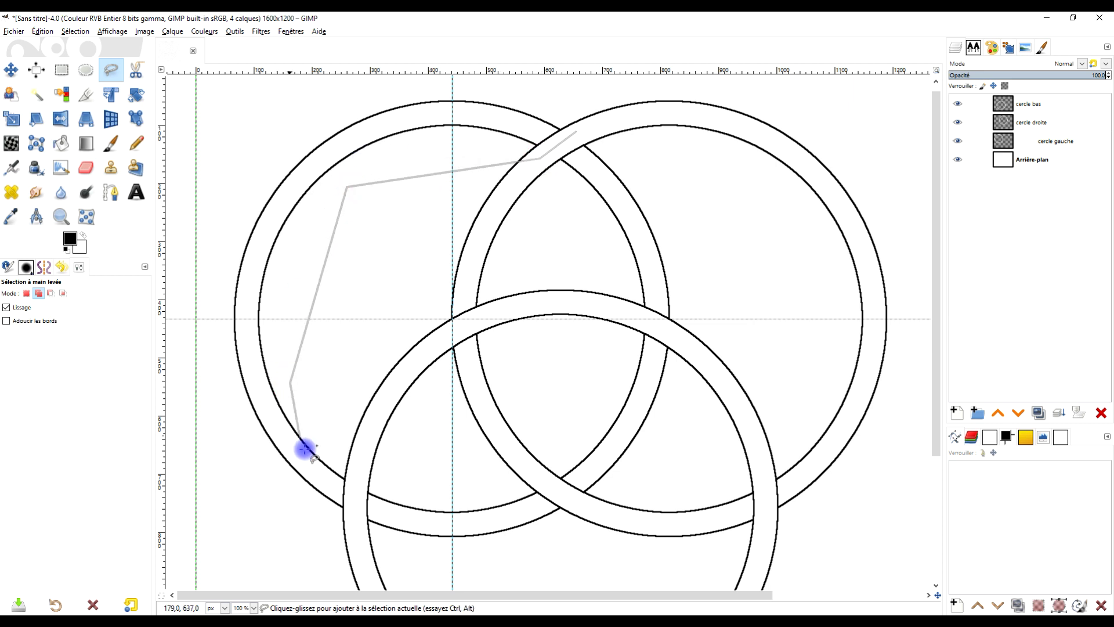
pyautogui.click(358, 483)
pyautogui.click(355, 523)
pyautogui.click(288, 500)
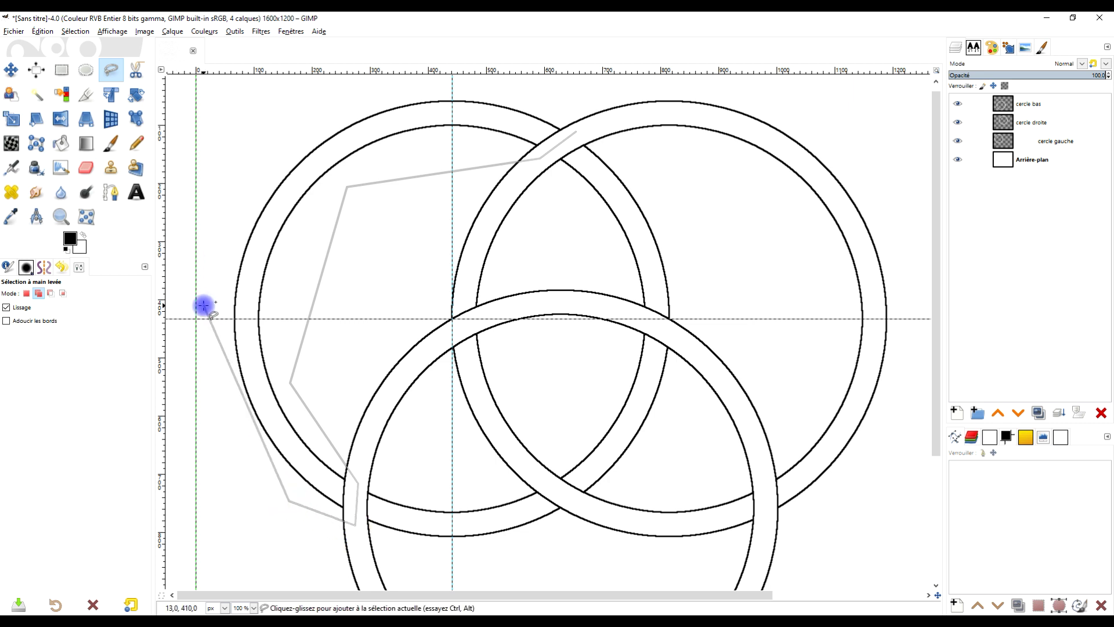
pyautogui.click(208, 342)
pyautogui.click(227, 170)
pyautogui.click(353, 102)
pyautogui.click(446, 88)
pyautogui.click(540, 100)
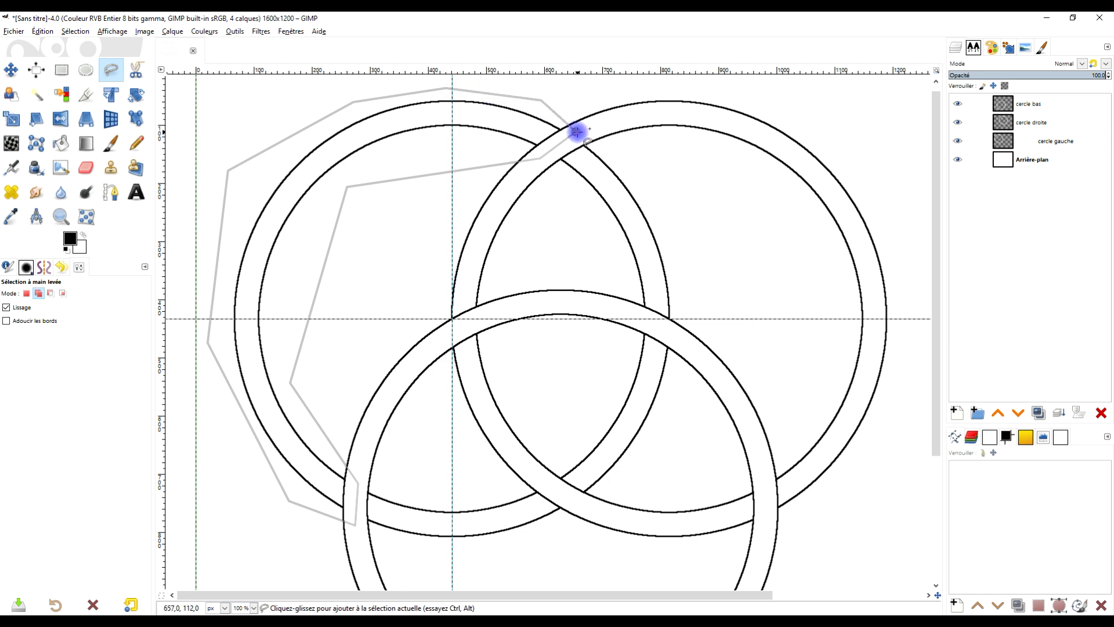
pyautogui.click(576, 132)
pyautogui.press('Return')
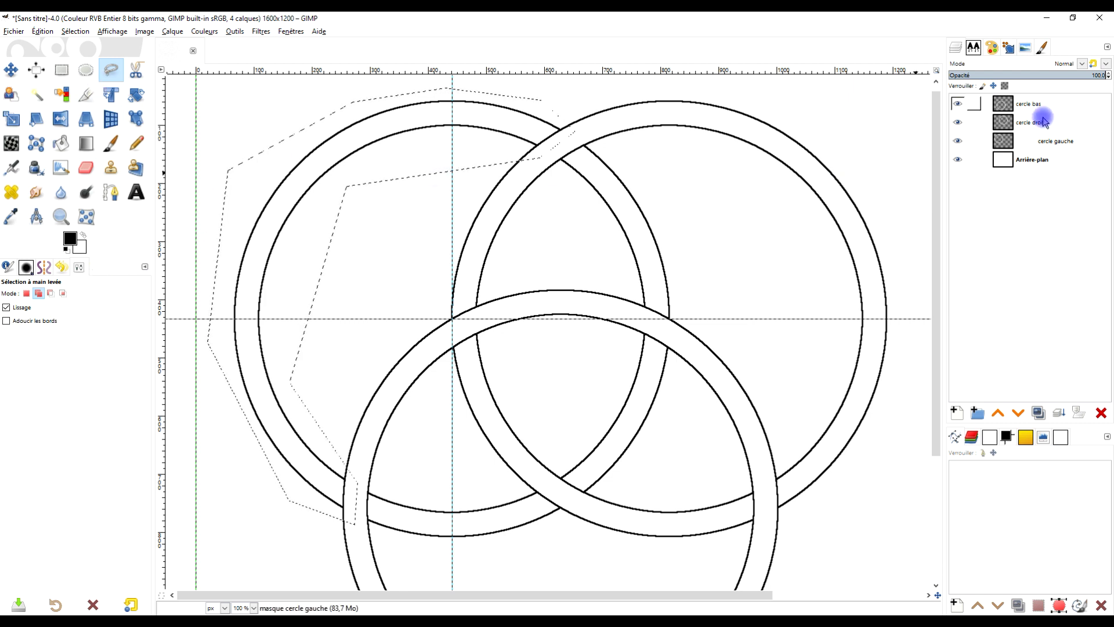
# - Fill the selected area of the cercle gauche layer mask with the black foreground colour
pyautogui.click(1024, 144)
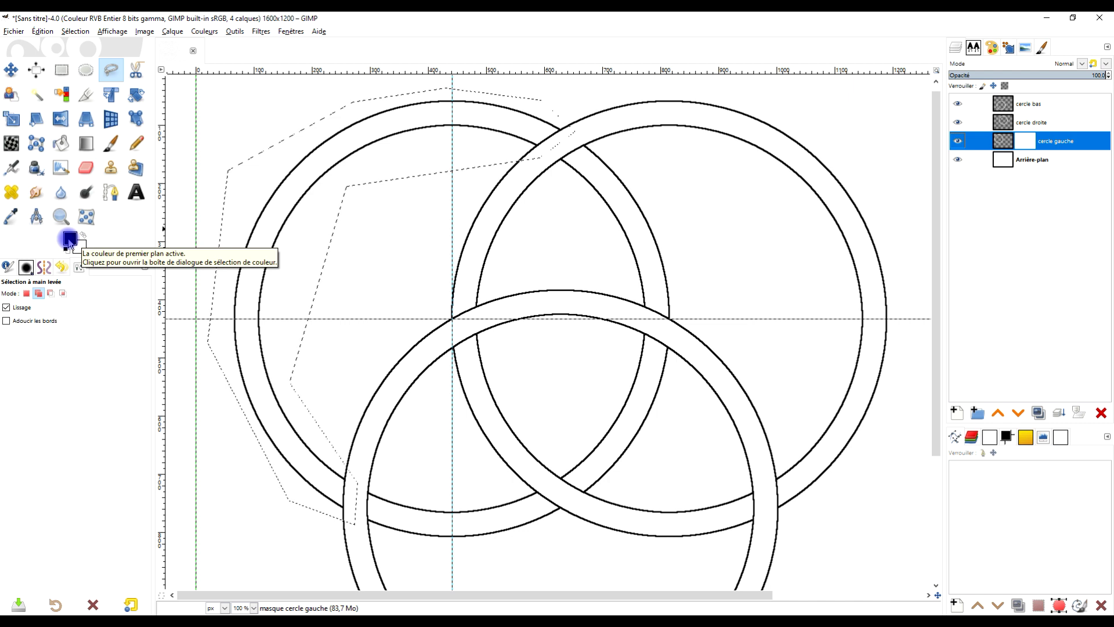
pyautogui.moveTo(69, 242); pyautogui.dragTo(216, 215)
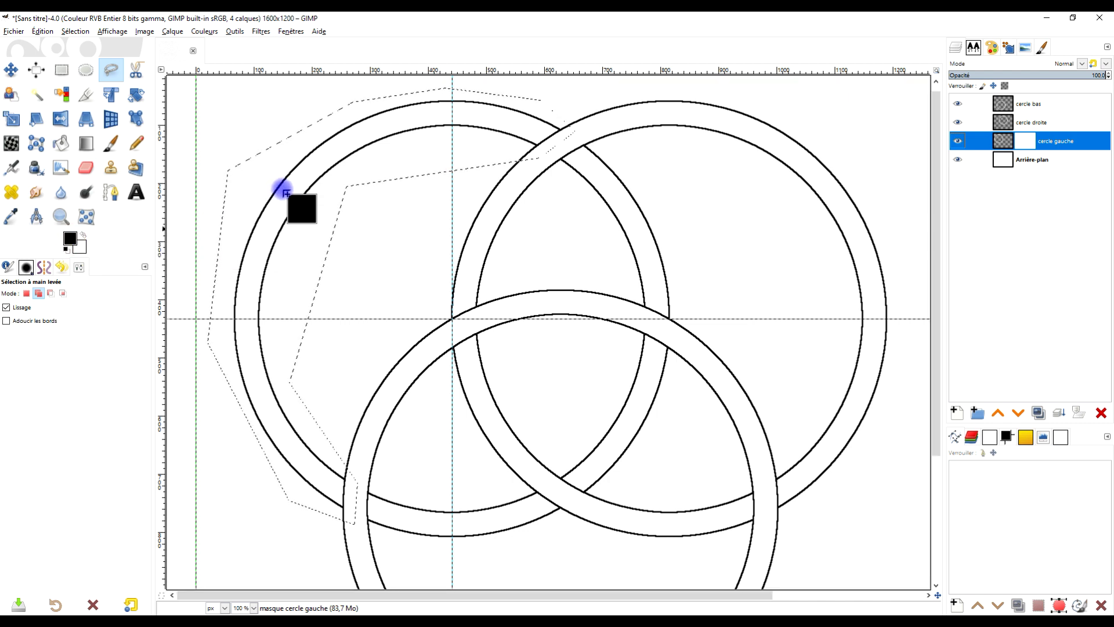
pyautogui.moveTo(284, 191); pyautogui.dragTo(283, 189)
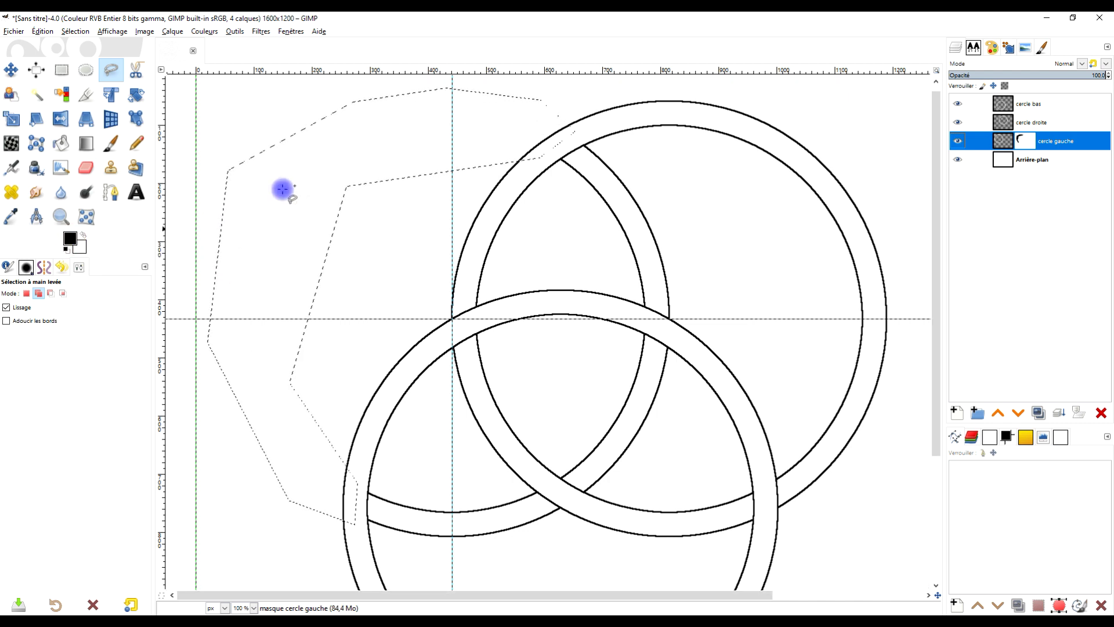
# - In replace mode, draw a polygonal freehand selection around the outer part of the right ring, from its upper crossing to its crossing with the bottom ring
pyautogui.moveTo(550, 245); pyautogui.dragTo(452, 276)
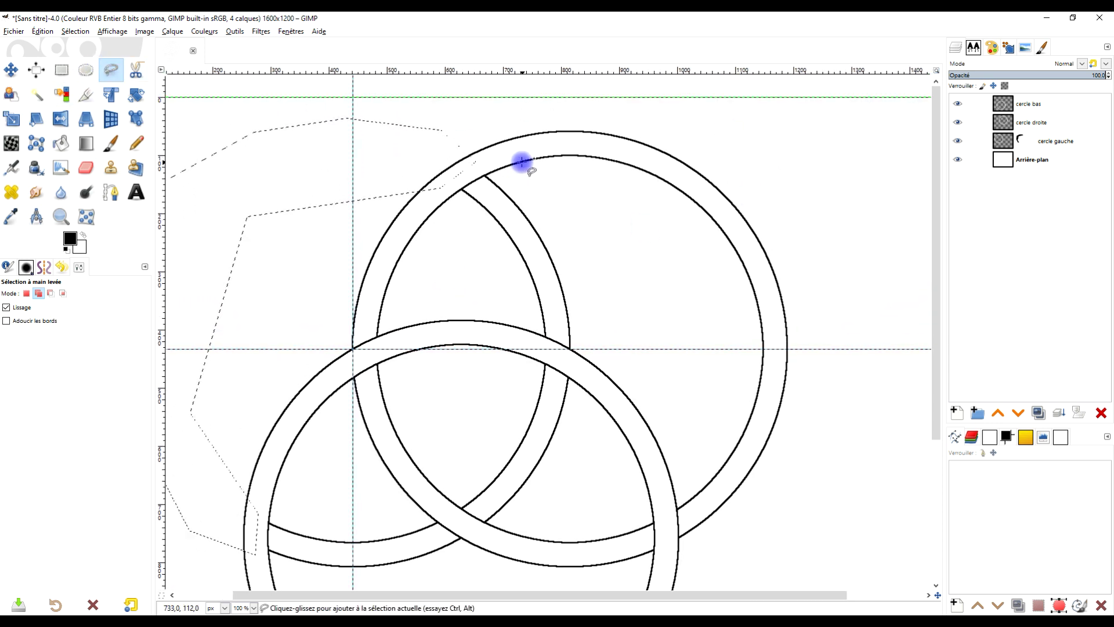
pyautogui.click(26, 295)
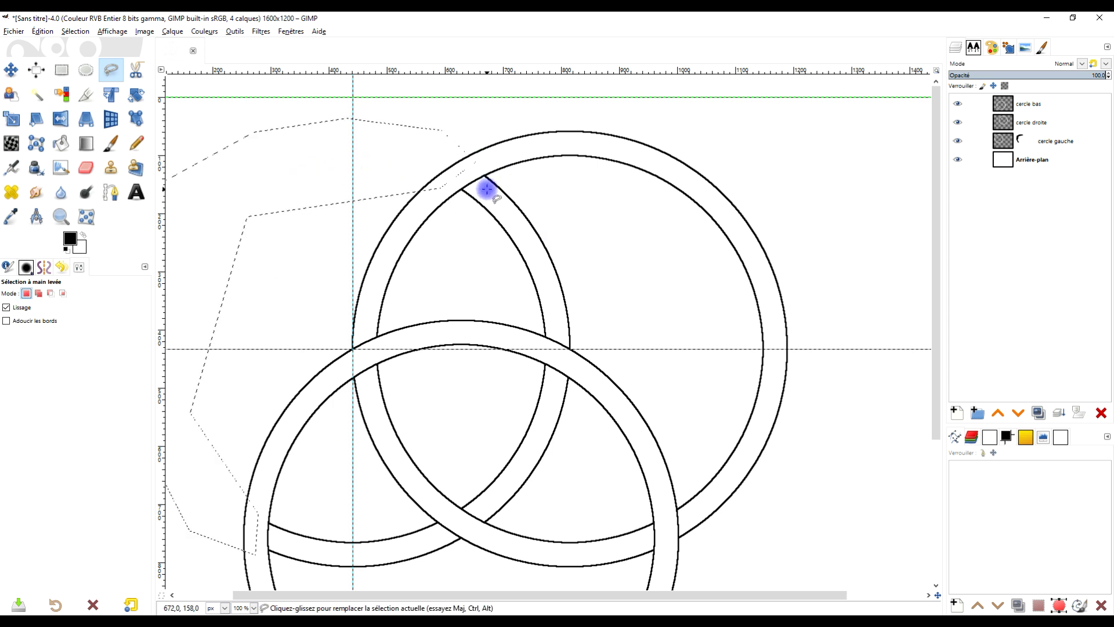
pyautogui.click(451, 153)
pyautogui.click(557, 110)
pyautogui.click(822, 184)
pyautogui.moveTo(854, 348); pyautogui.dragTo(793, 194)
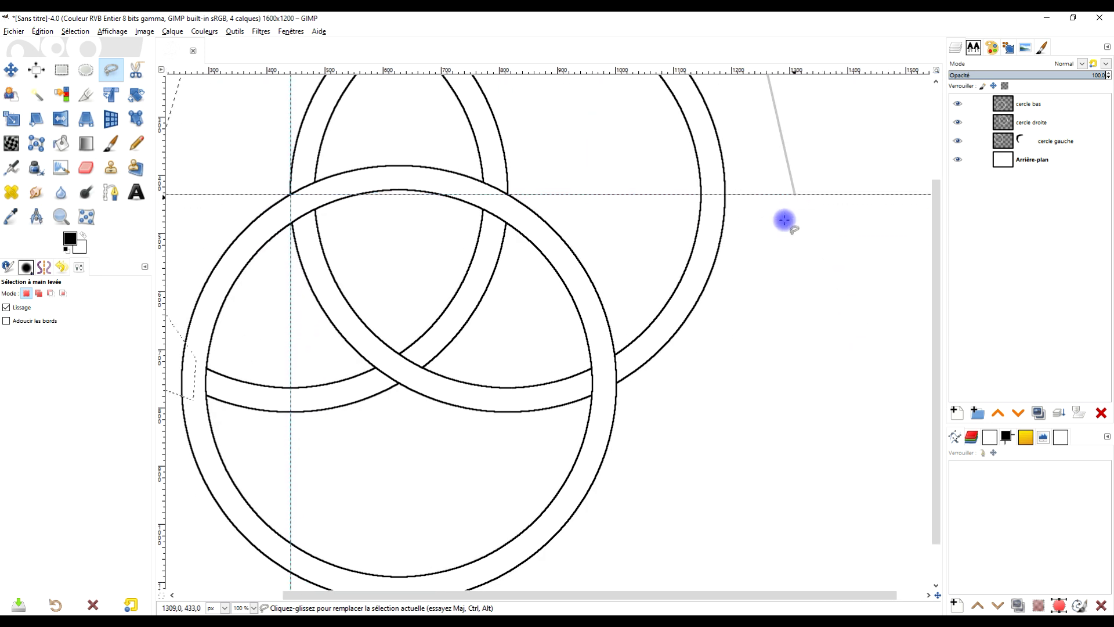
pyautogui.click(733, 369)
pyautogui.click(604, 399)
pyautogui.click(598, 341)
pyautogui.moveTo(651, 201); pyautogui.dragTo(671, 392)
pyautogui.click(664, 329)
pyautogui.click(542, 217)
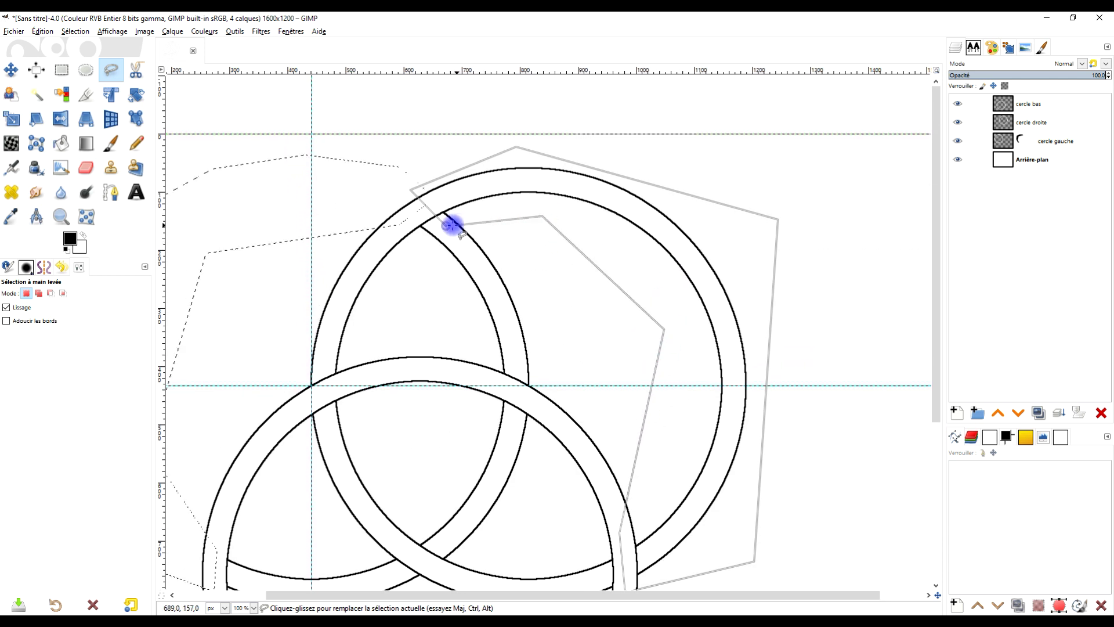
pyautogui.click(447, 226)
pyautogui.press('Return')
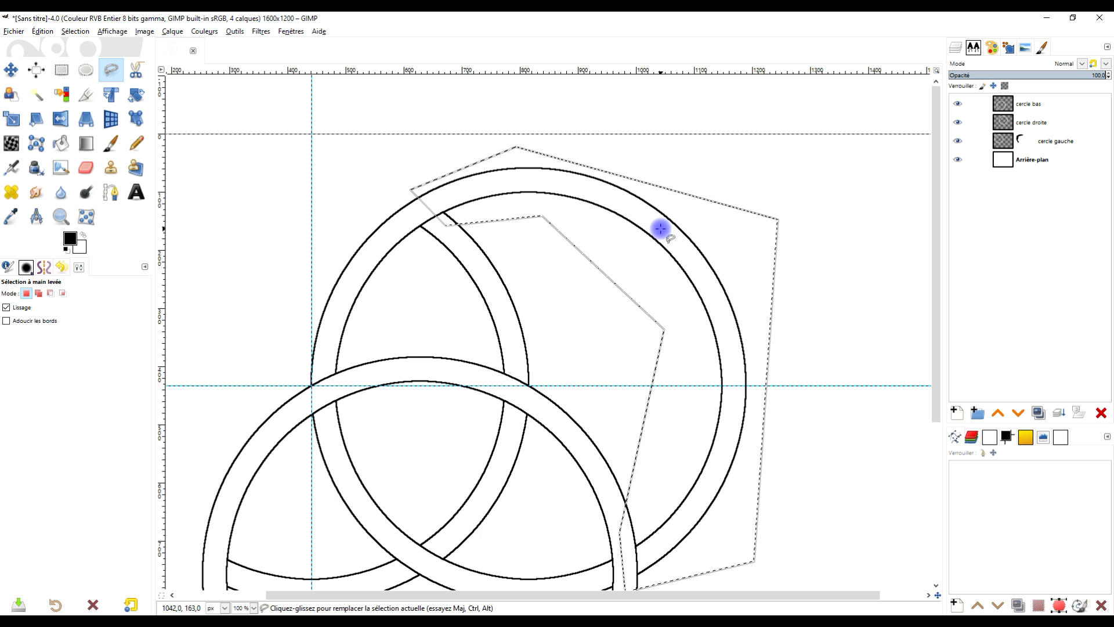
pyautogui.press('Return')
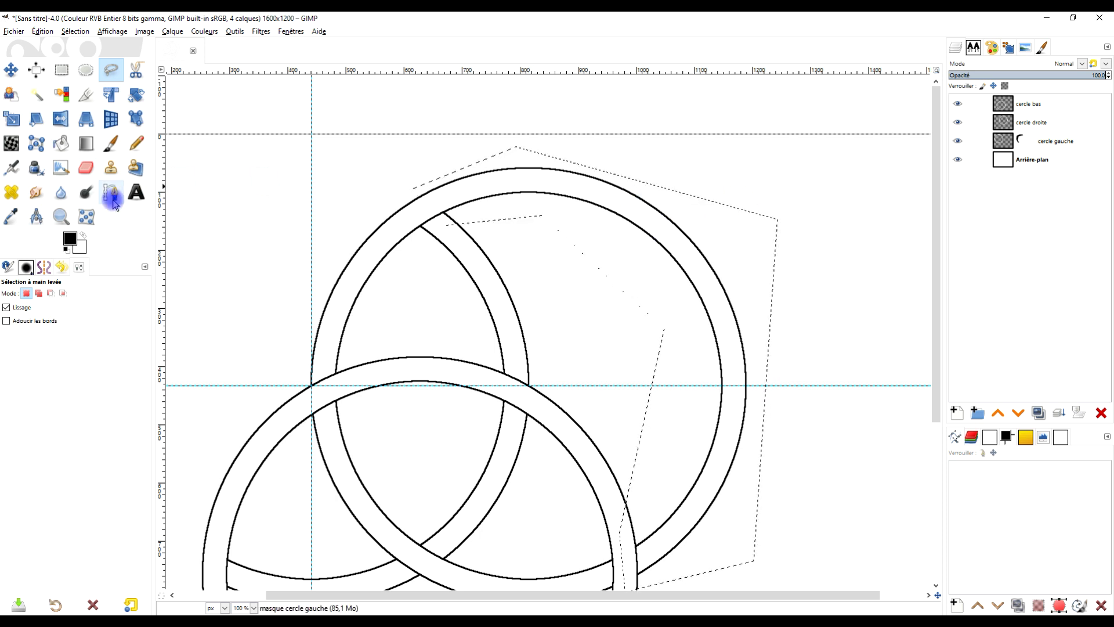
# - Add a white, full-opacity layer mask to the cercle droite layer and make the mask active
pyautogui.click(1005, 123)
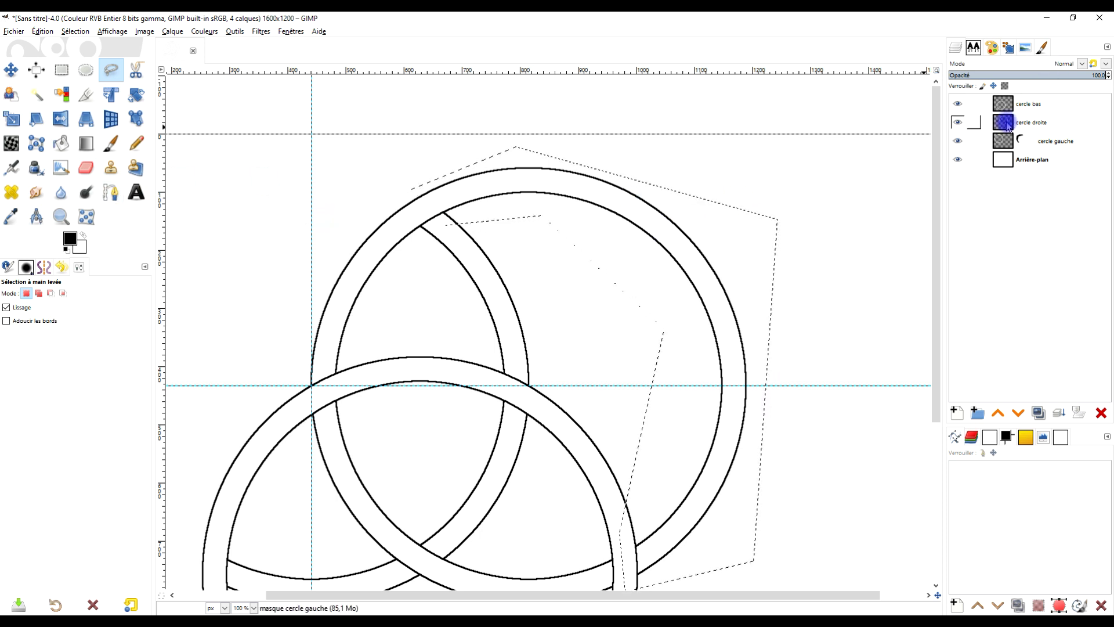
pyautogui.rightClick(1010, 127)
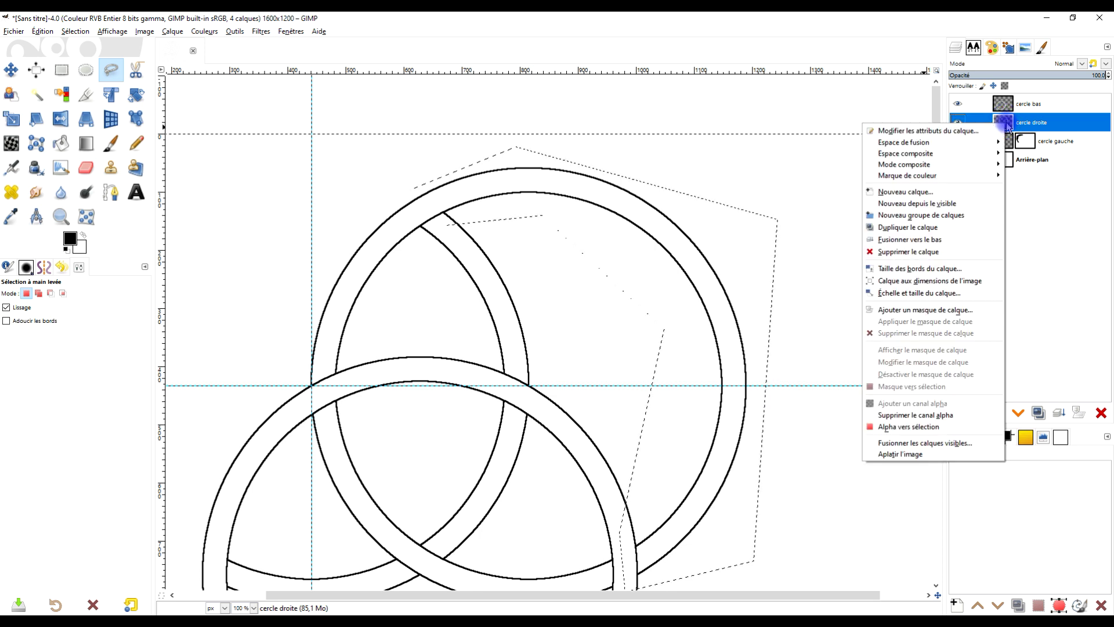
pyautogui.click(929, 309)
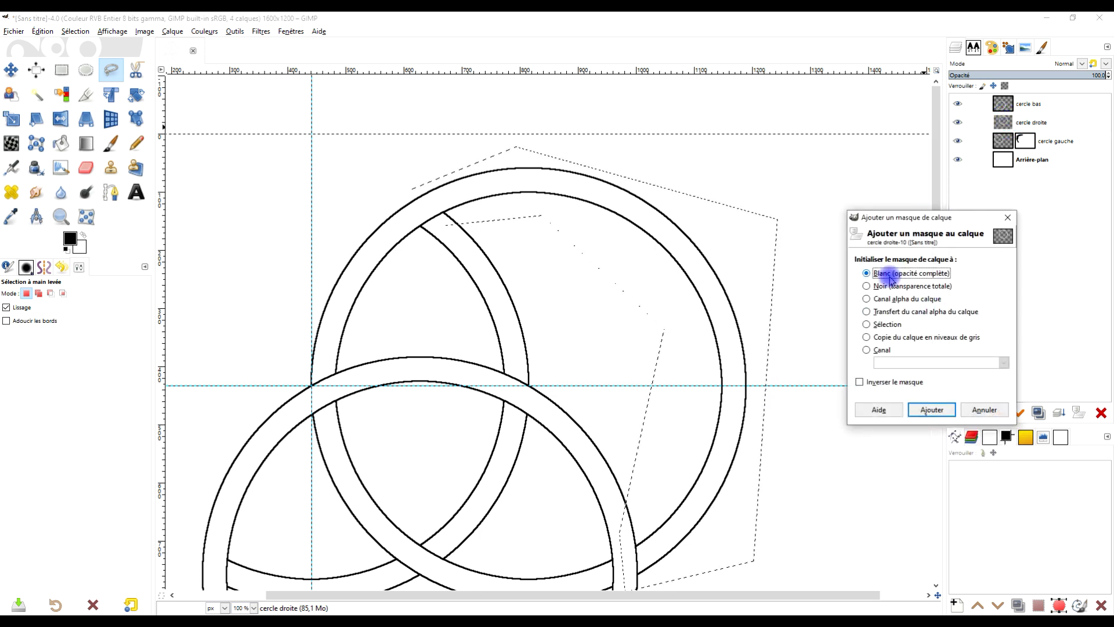
pyautogui.click(932, 414)
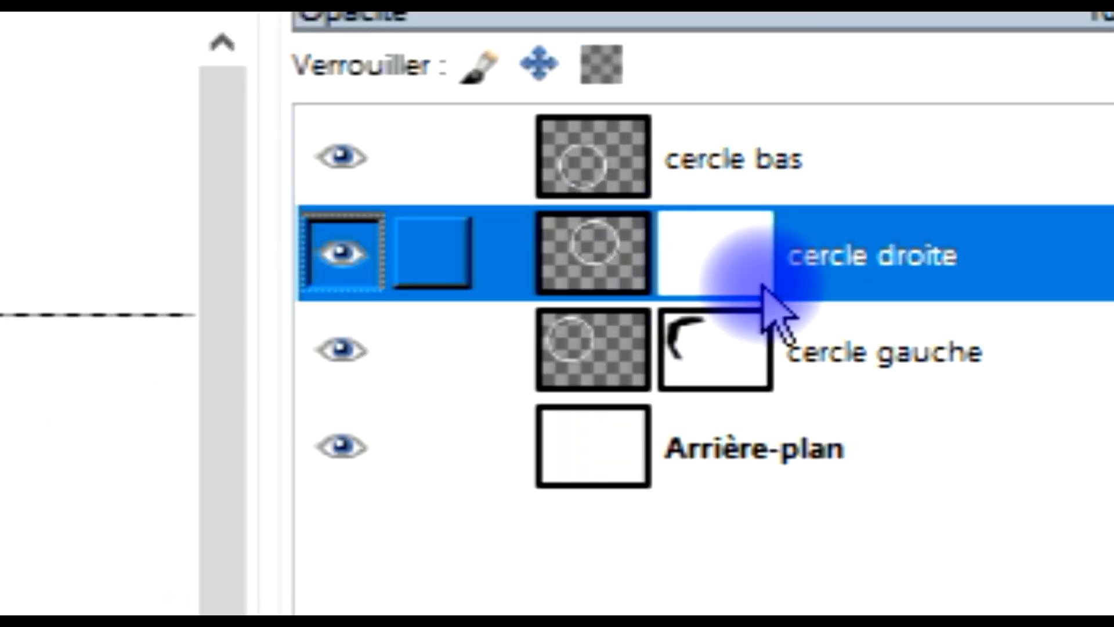
pyautogui.click(602, 264)
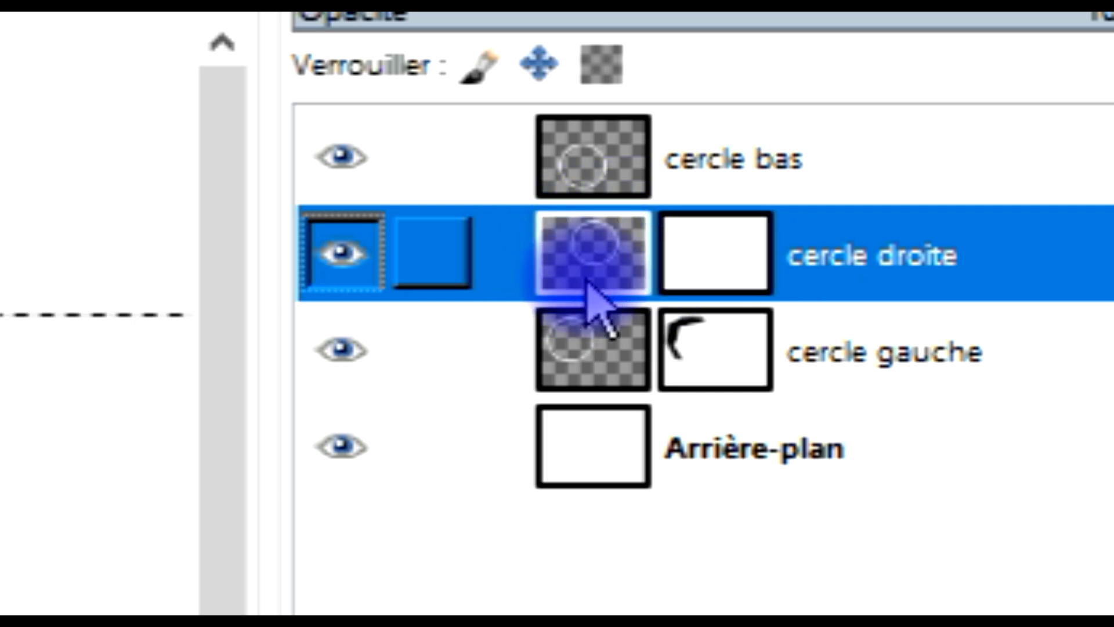
pyautogui.click(722, 258)
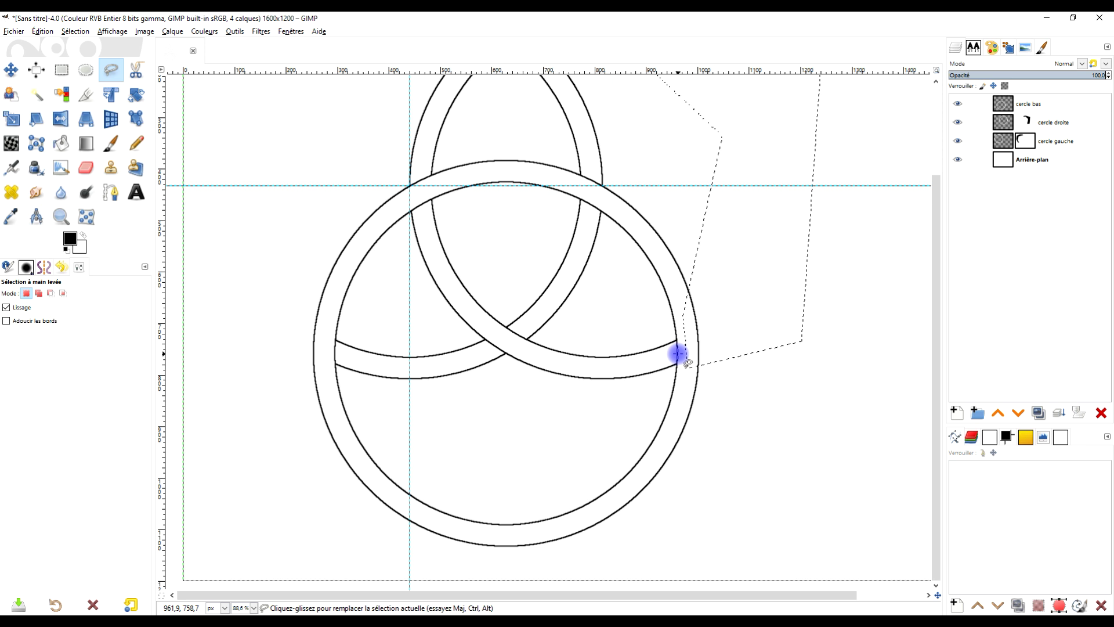
# - Draw a polygonal freehand selection around the lower part of the bottom ring, between its crossings with the right and left rings
pyautogui.moveTo(677, 354)
pyautogui.mouseDown()
pyautogui.moveTo(669, 360)
pyautogui.moveTo(719, 348)
pyautogui.moveTo(707, 349)
pyautogui.mouseUp()
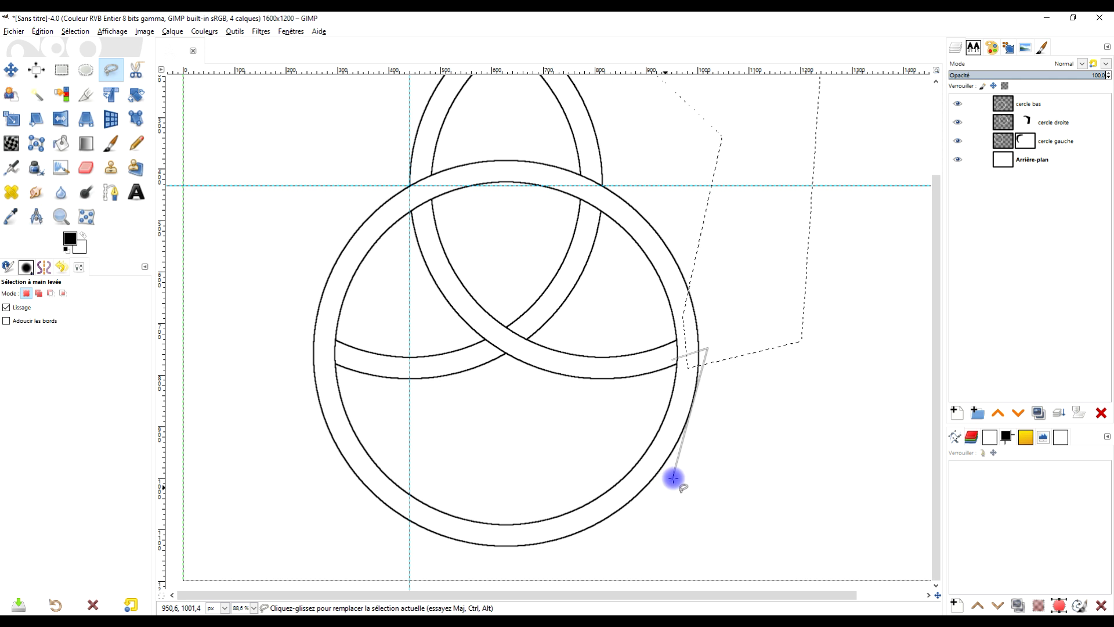
pyautogui.click(667, 568)
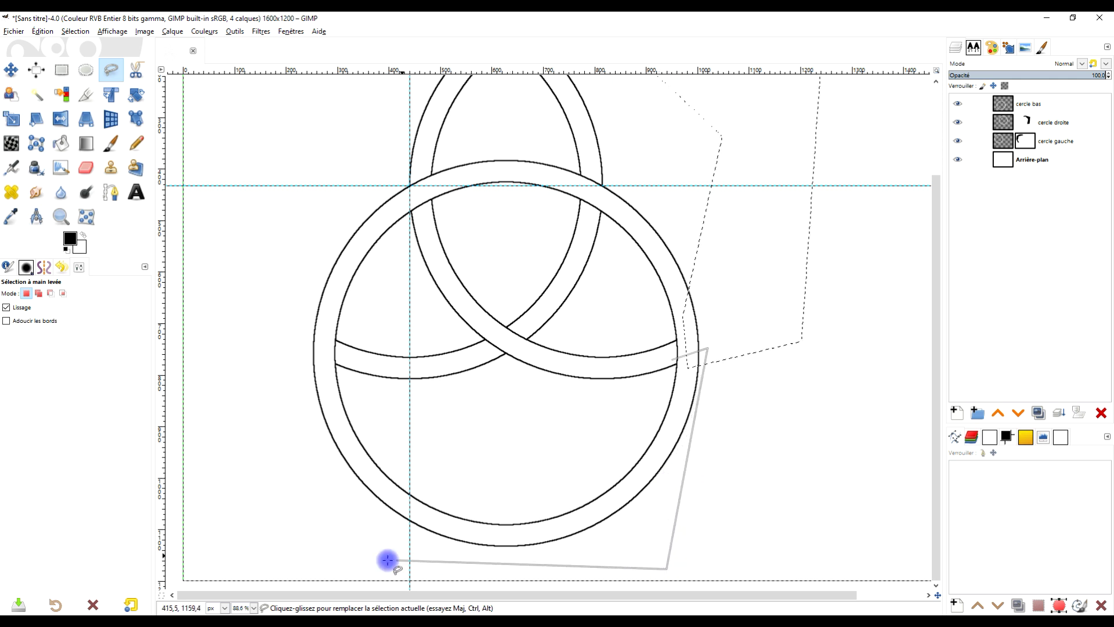
pyautogui.click(333, 550)
pyautogui.click(294, 341)
pyautogui.click(342, 355)
pyautogui.click(561, 483)
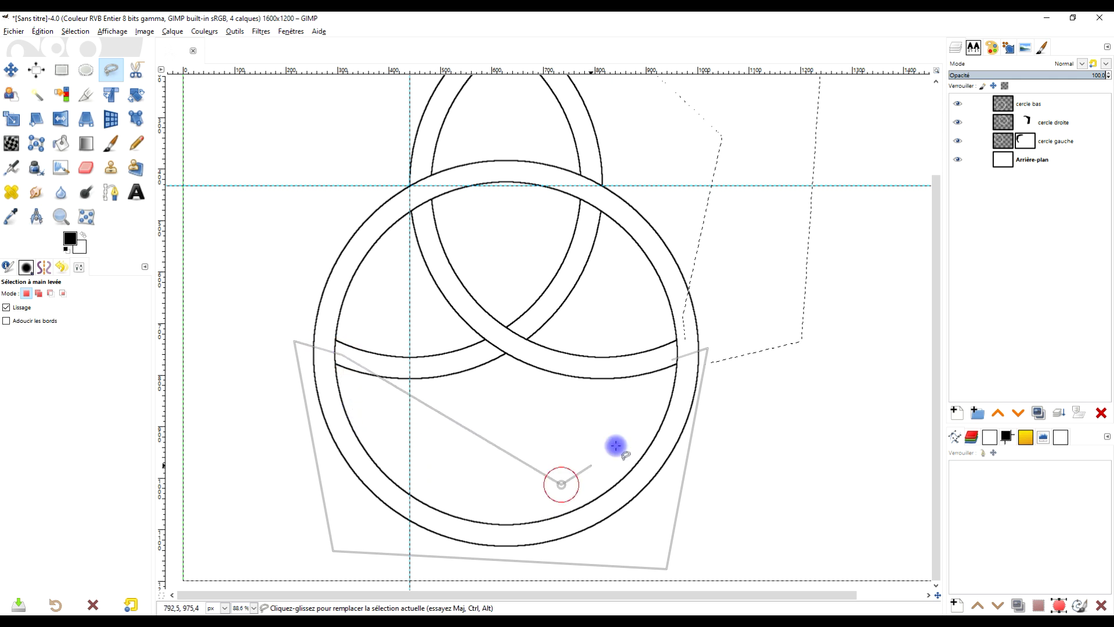
pyautogui.press('Return')
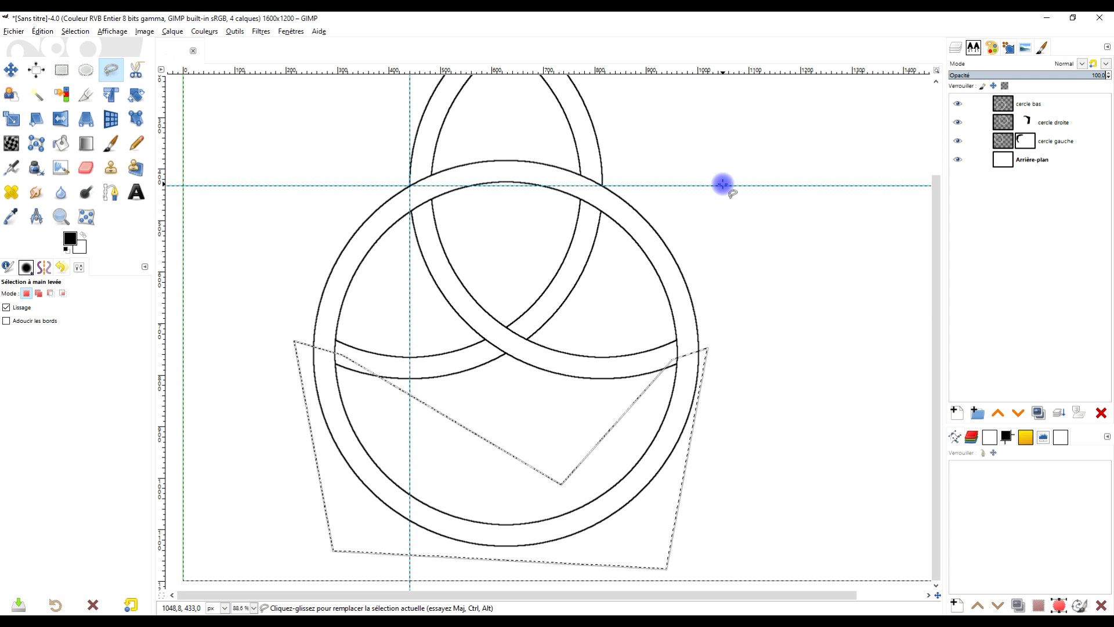
pyautogui.press('Return')
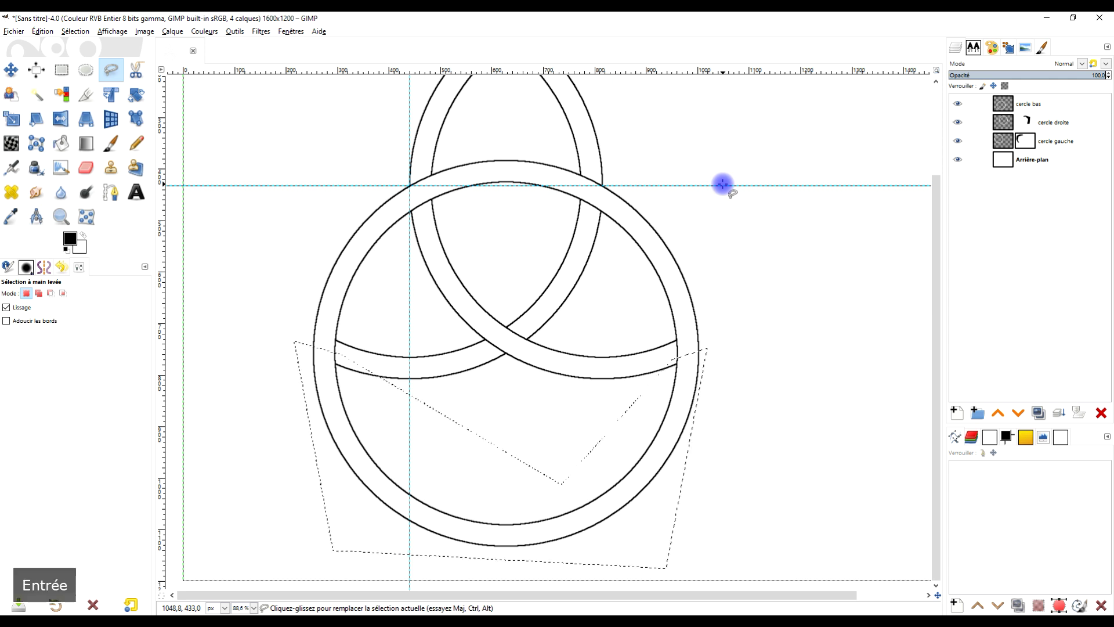
# - Add a white, full-opacity layer mask to the cercle bas layer
pyautogui.rightClick(1005, 107)
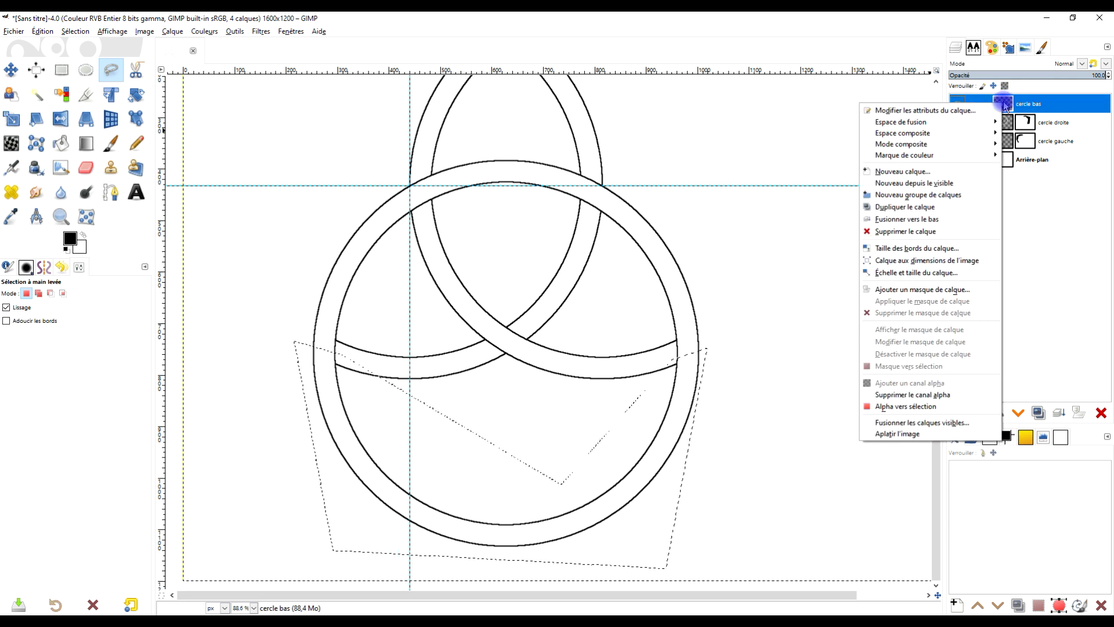
pyautogui.click(949, 290)
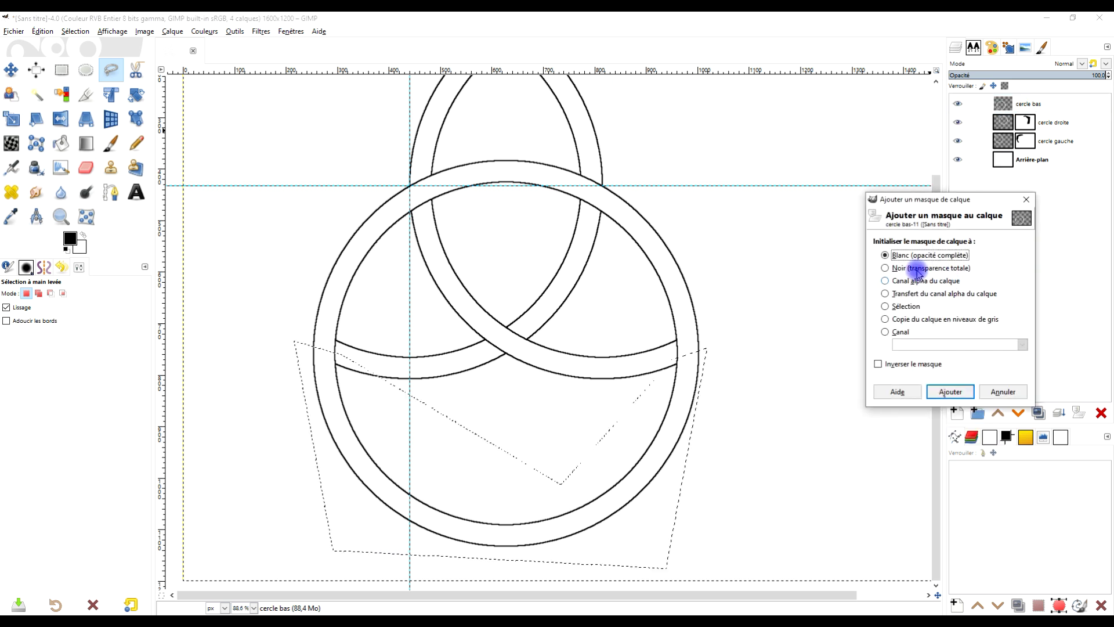
pyautogui.click(950, 392)
# - Fill the selected area of the cercle bas layer mask with the black foreground colour and clear the selection
pyautogui.moveTo(73, 240); pyautogui.dragTo(382, 431)
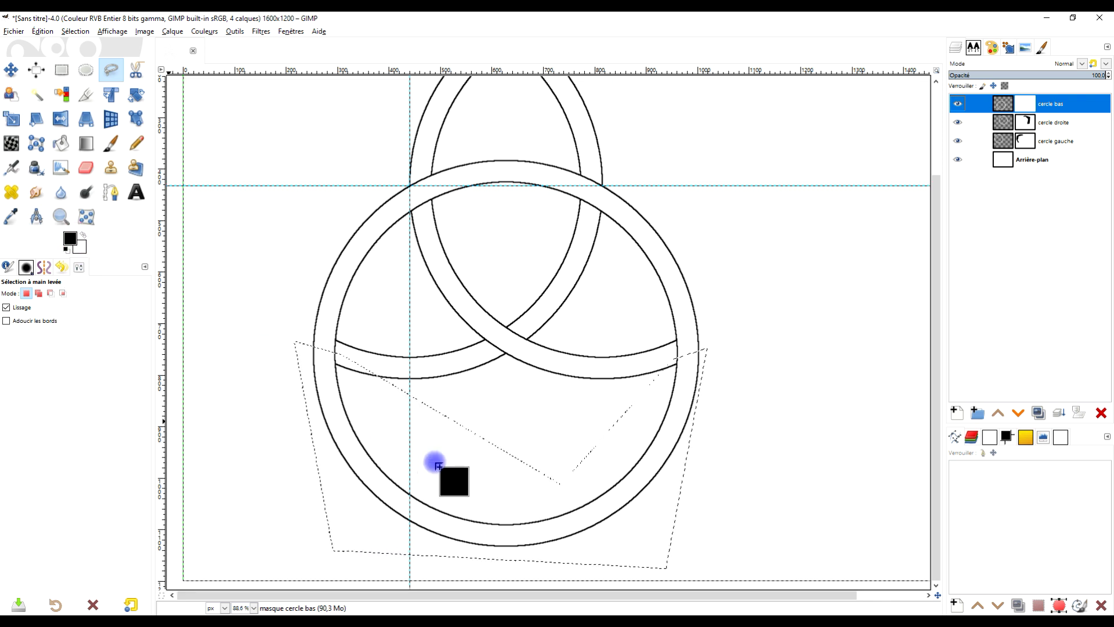
pyautogui.moveTo(438, 465); pyautogui.dragTo(436, 460)
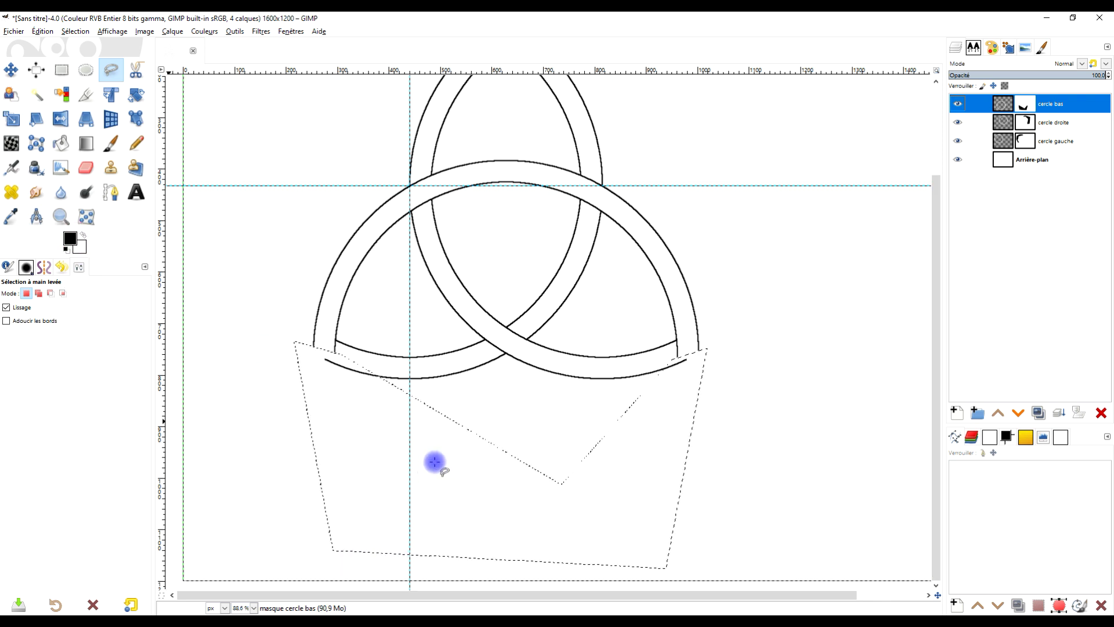
pyautogui.click(61, 73)
pyautogui.click(75, 31)
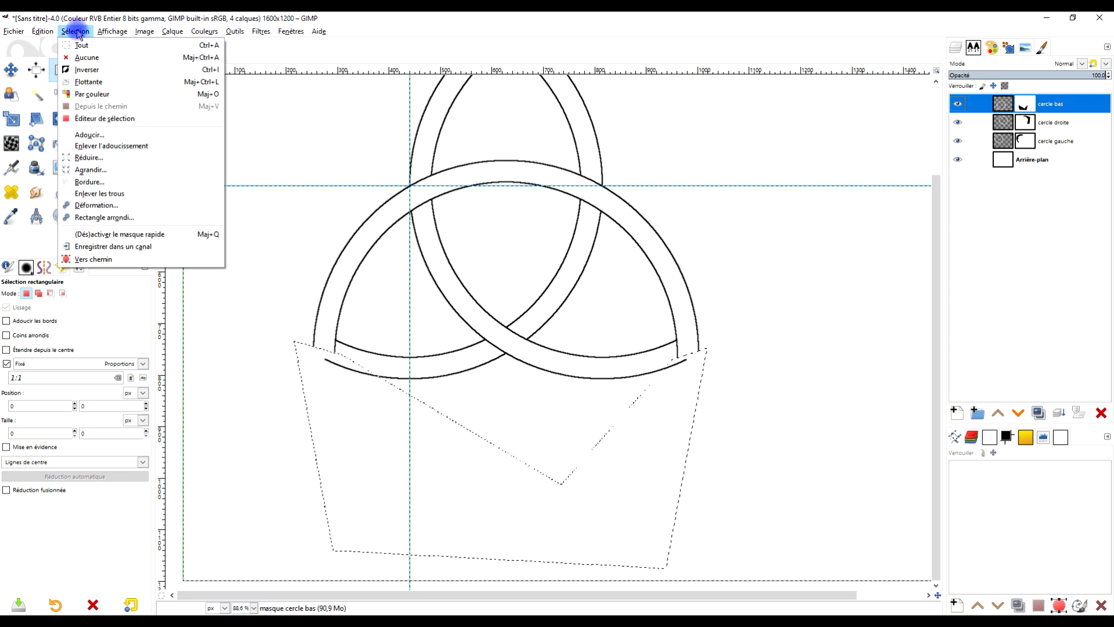
pyautogui.click(82, 58)
# - Examine the cut ring ends at the tips of the knot, checking which lines belong to the cercle bas layer
pyautogui.moveTo(522, 273); pyautogui.dragTo(539, 351)
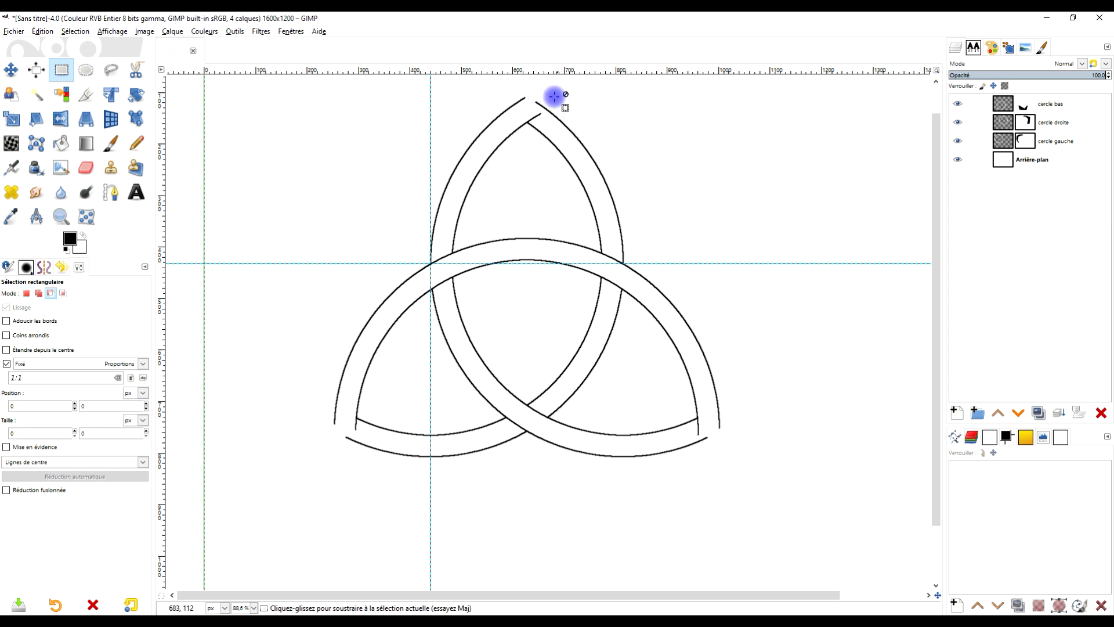
pyautogui.scroll(4, 544, 101)
pyautogui.scroll(-3, 522, 325)
pyautogui.moveTo(525, 422); pyautogui.dragTo(518, 380)
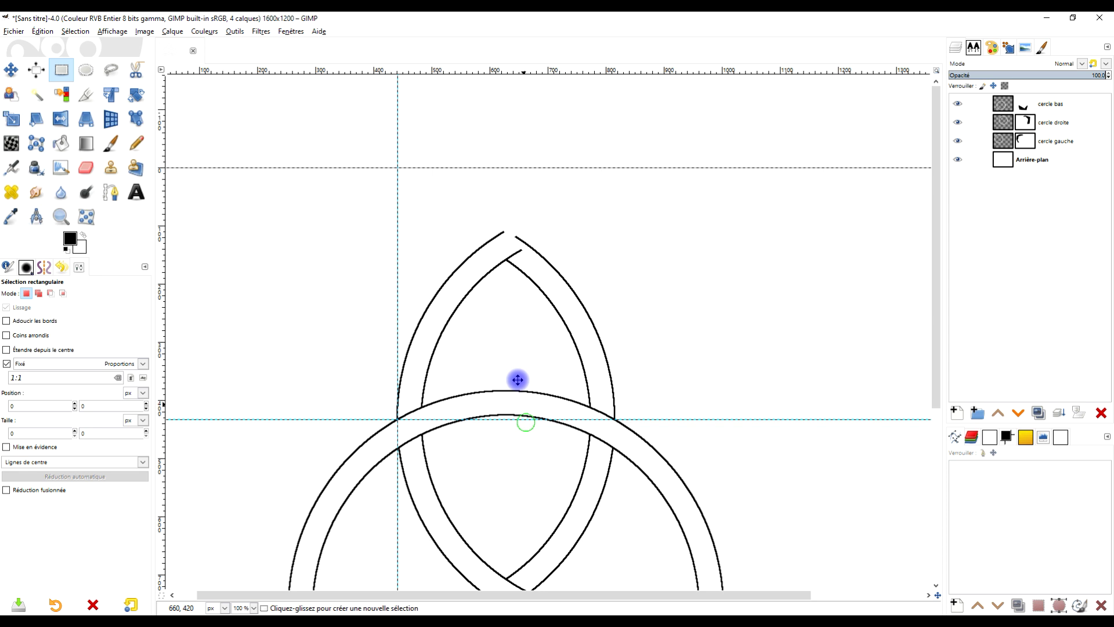
pyautogui.moveTo(518, 379); pyautogui.dragTo(497, 149)
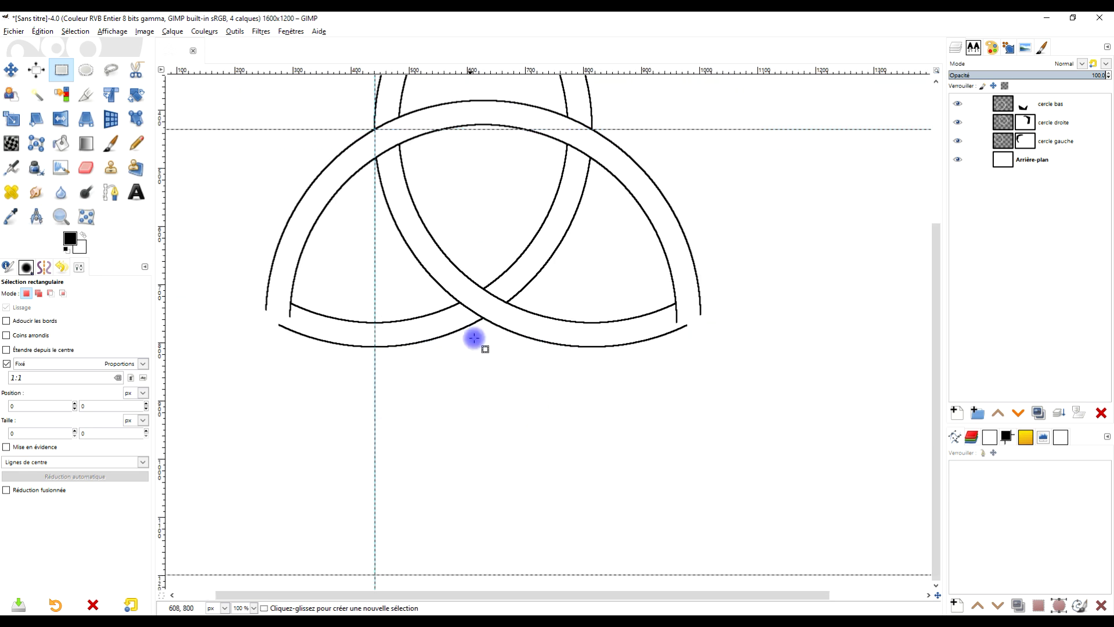
pyautogui.keyDown('ctrl'); pyautogui.scroll(2, 460, 277); pyautogui.keyUp('ctrl')
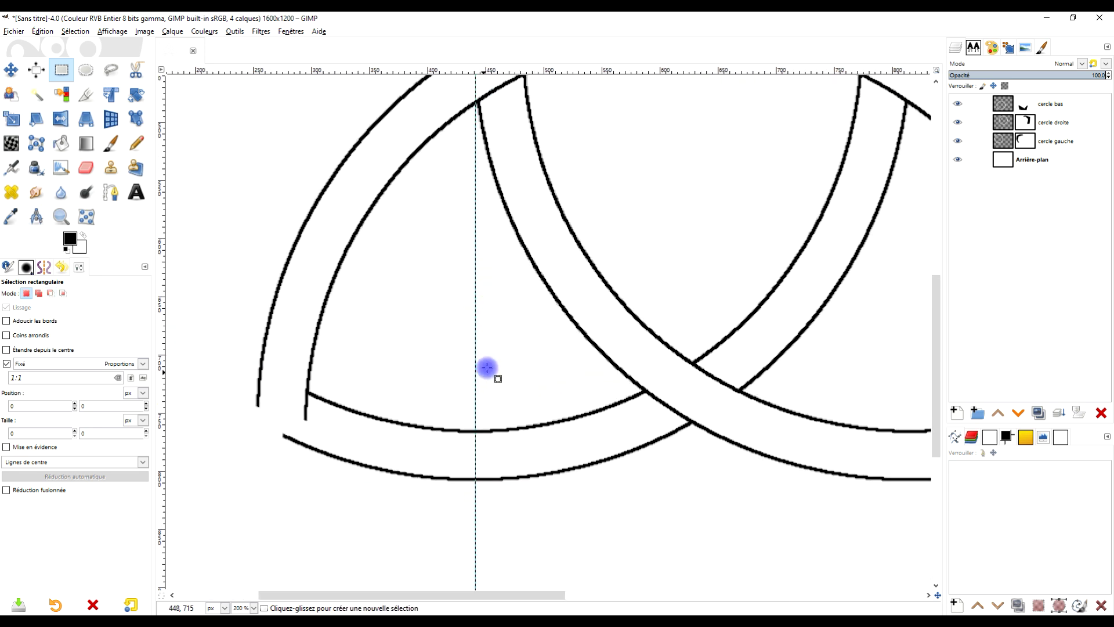
pyautogui.click(961, 106)
pyautogui.click(961, 102)
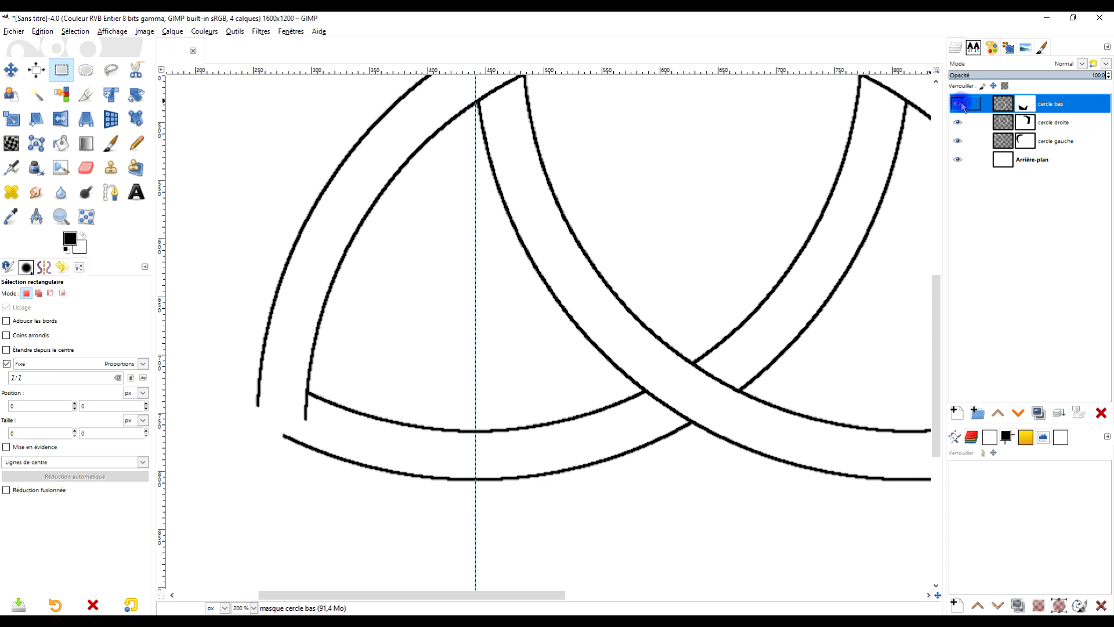
pyautogui.moveTo(573, 190); pyautogui.dragTo(596, 222)
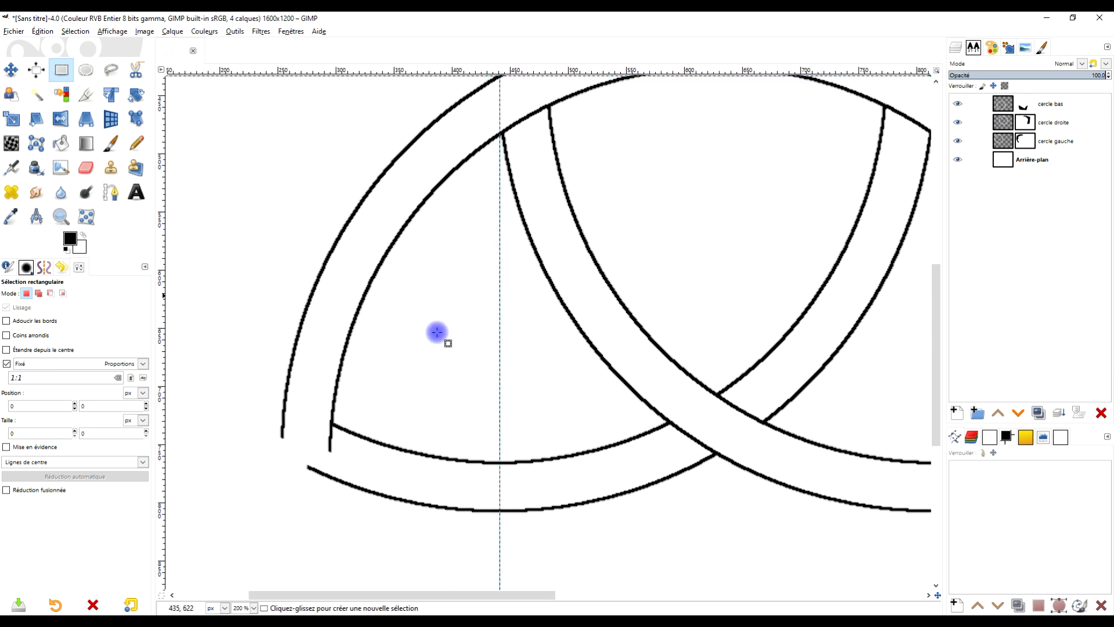
# - Make the cercle bas layer mask active and ready the Paintbrush with the default black foreground and opacity 100
pyautogui.click(1019, 104)
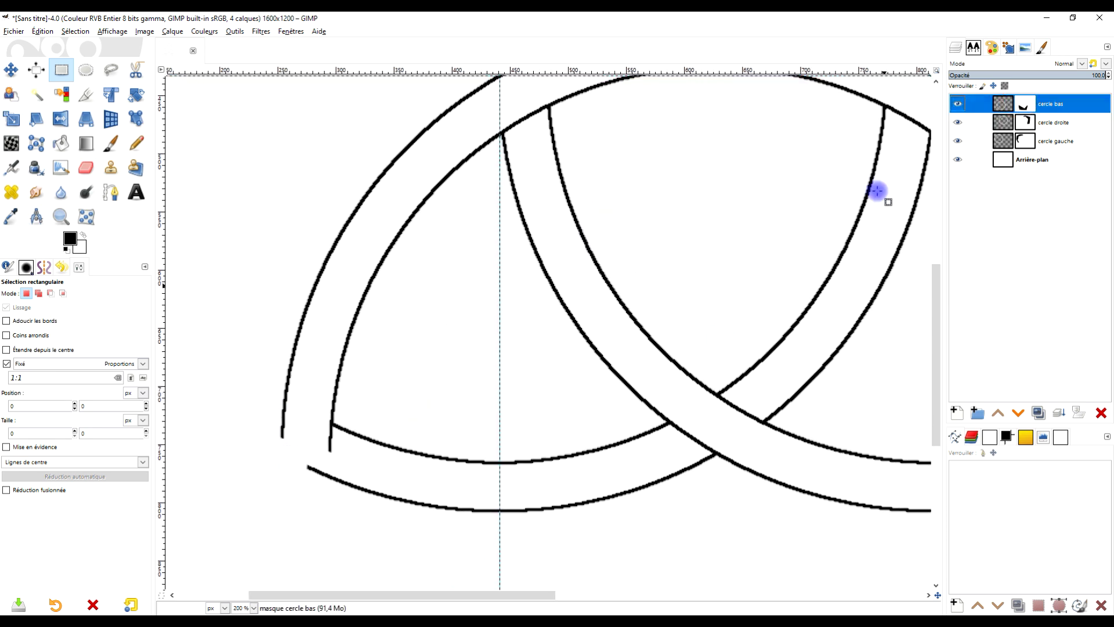
pyautogui.scroll(2, 290, 440)
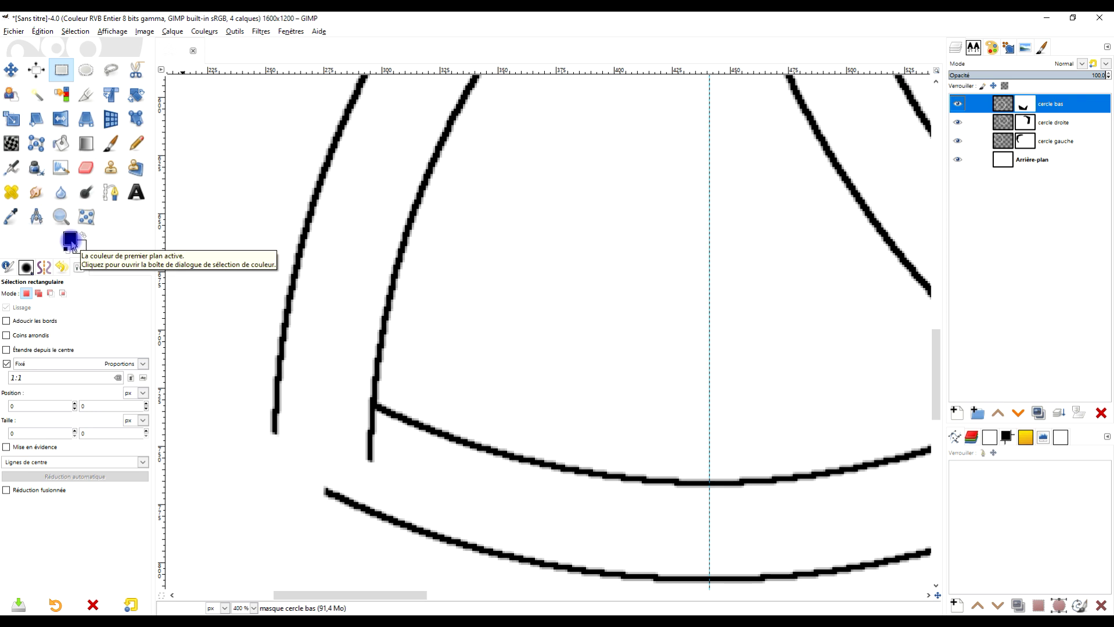
pyautogui.press('d')
pyautogui.click(110, 142)
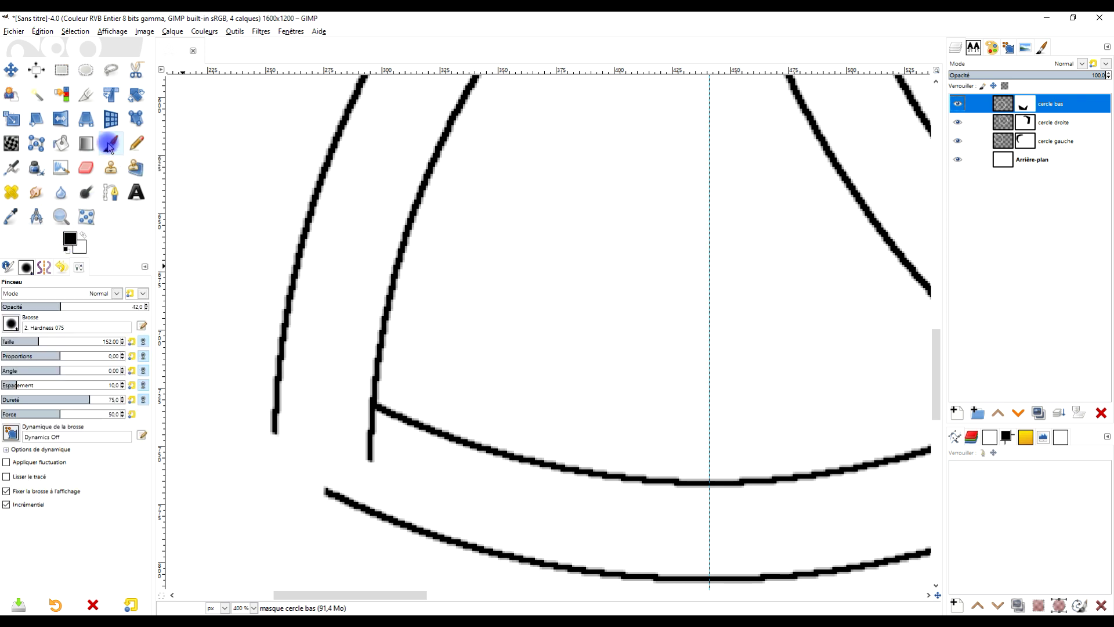
pyautogui.click(12, 324)
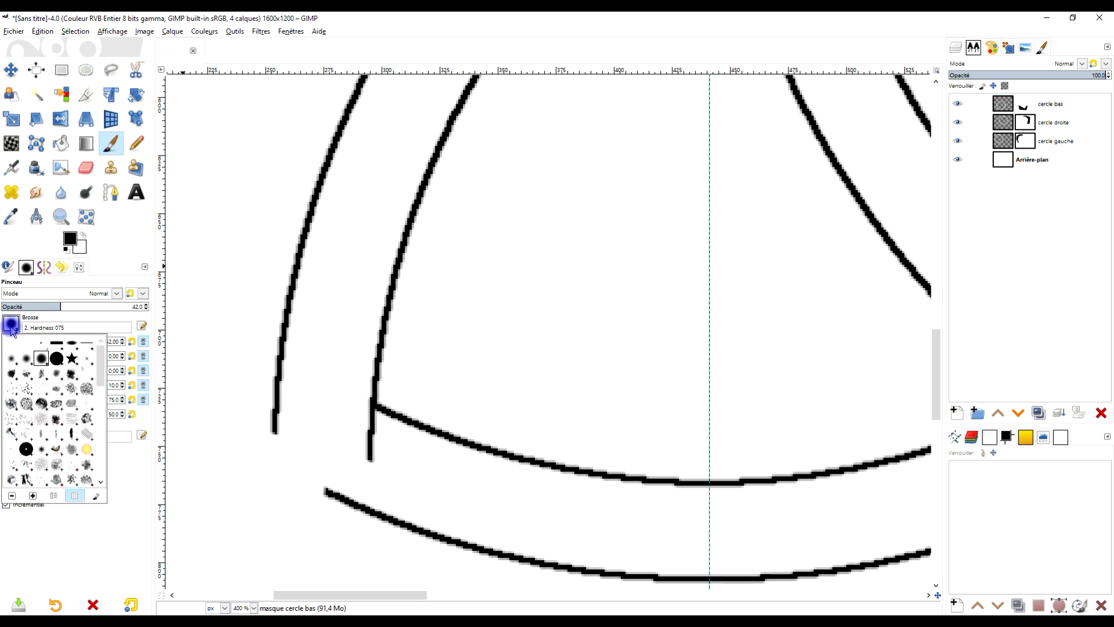
pyautogui.click(104, 267)
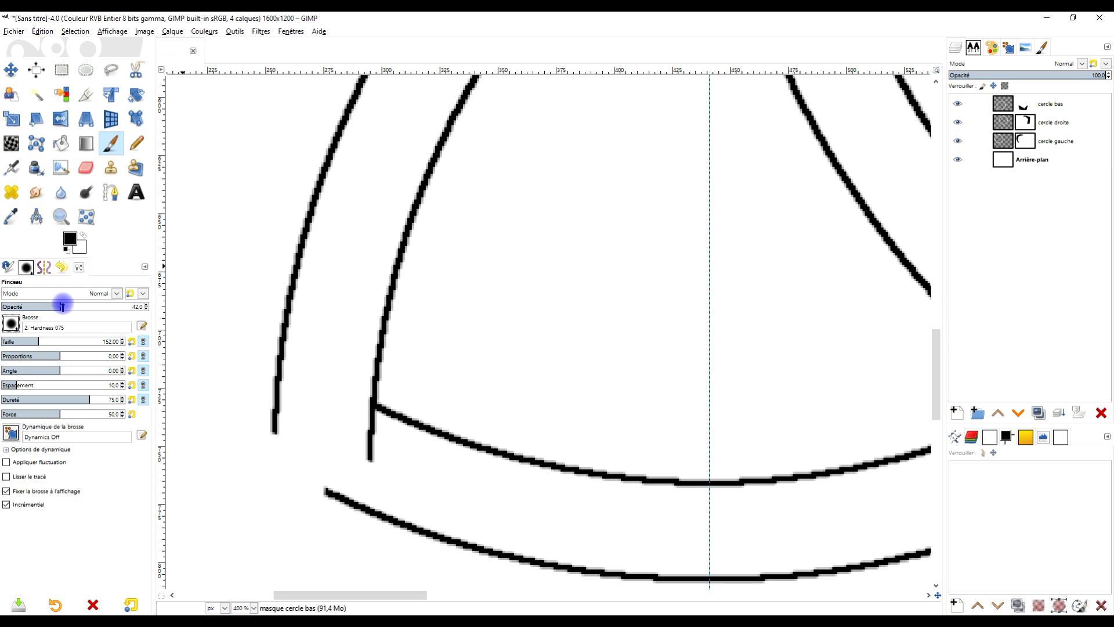
pyautogui.moveTo(62, 306); pyautogui.dragTo(189, 305)
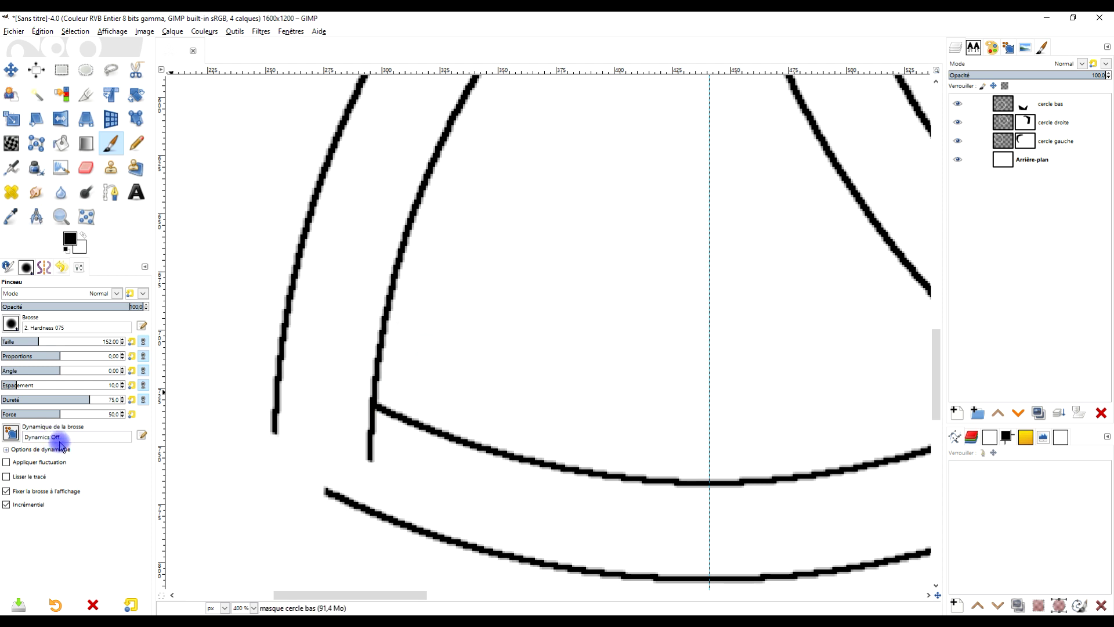
pyautogui.scroll(2, 390, 467)
pyautogui.moveTo(375, 465); pyautogui.dragTo(508, 407)
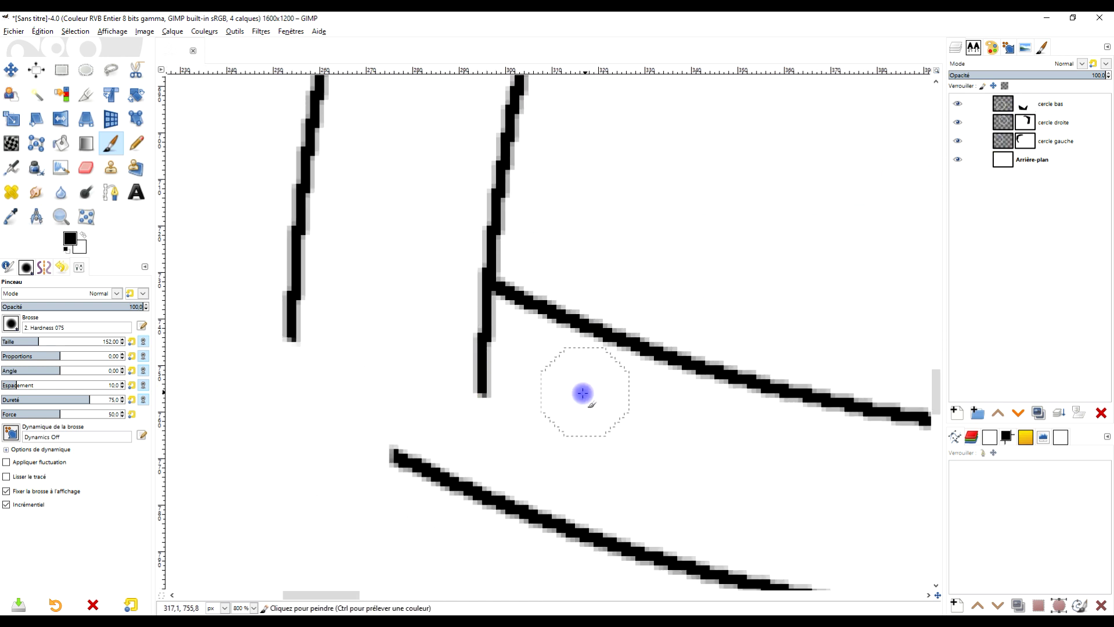
# - Mask out the inner line's overshoot at the knot's lower-left tip and reveal both outer lines with white strokes until they meet
pyautogui.moveTo(490, 385)
pyautogui.mouseDown()
pyautogui.moveTo(467, 326)
pyautogui.moveTo(474, 333)
pyautogui.mouseUp()
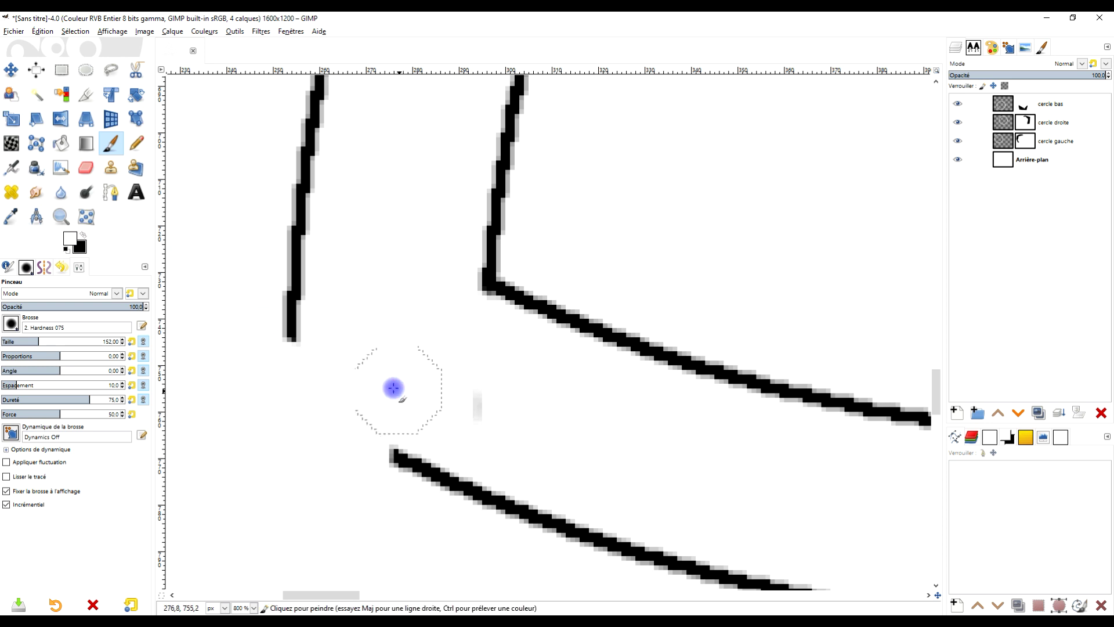
pyautogui.moveTo(344, 366)
pyautogui.mouseDown()
pyautogui.moveTo(331, 368)
pyautogui.moveTo(334, 381)
pyautogui.moveTo(325, 353)
pyautogui.moveTo(318, 366)
pyautogui.moveTo(342, 389)
pyautogui.mouseUp()
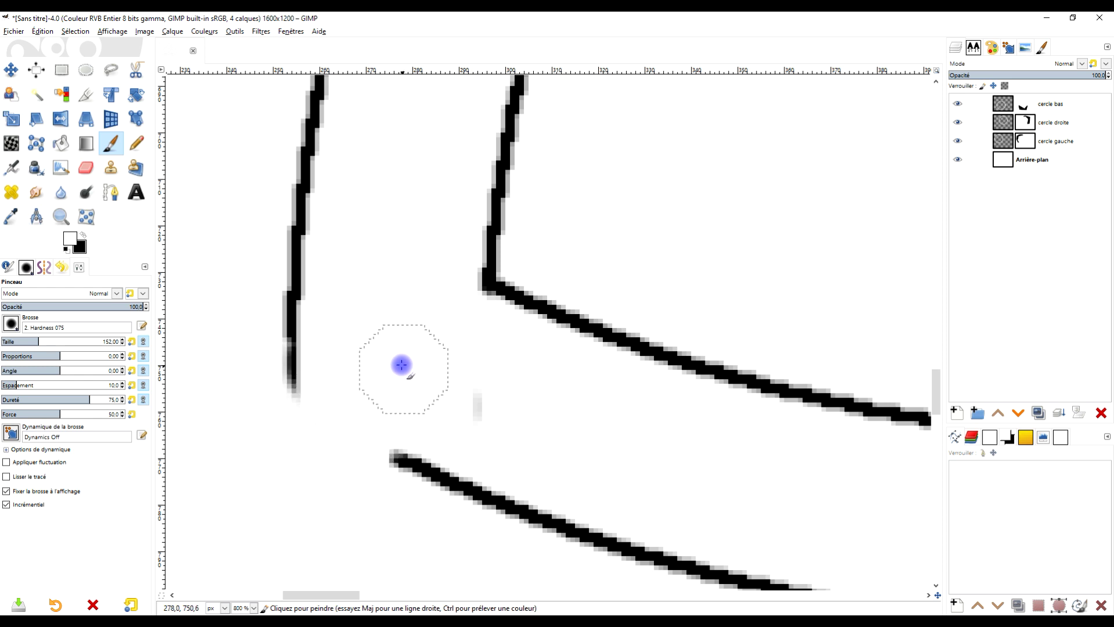
pyautogui.click(83, 234)
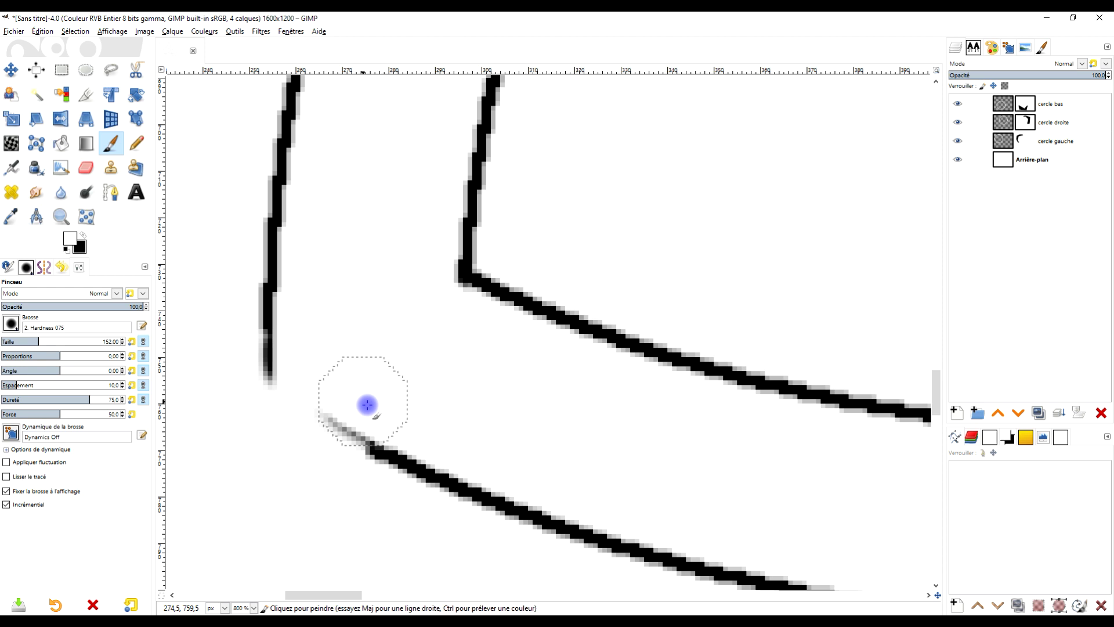
pyautogui.moveTo(367, 404)
pyautogui.mouseDown()
pyautogui.moveTo(378, 418)
pyautogui.moveTo(301, 385)
pyautogui.mouseUp()
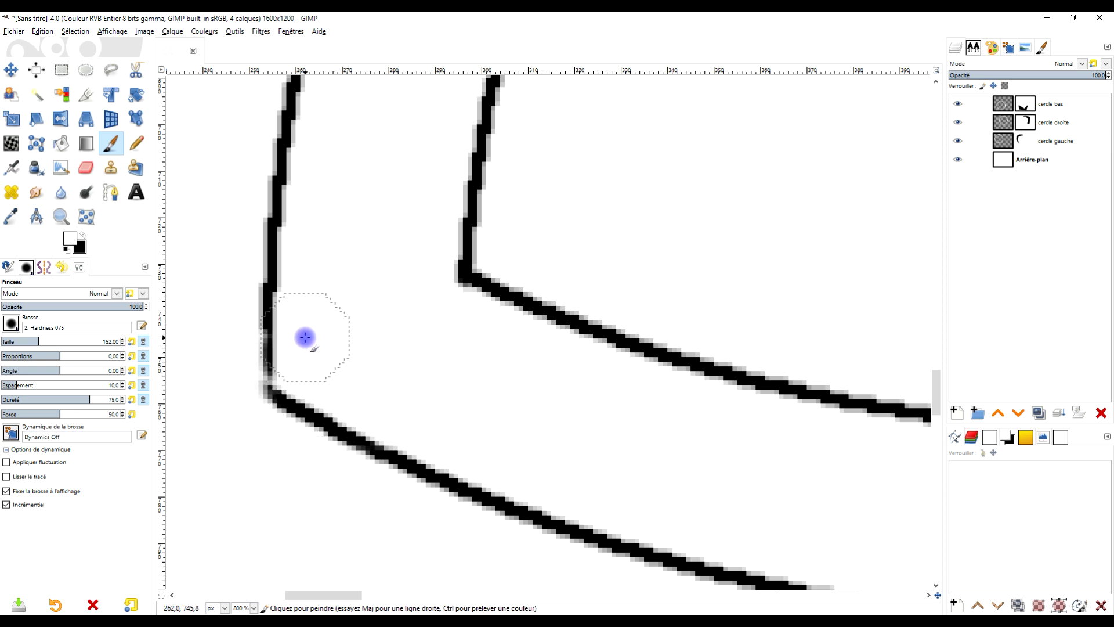
# - Clean up the outer corner of the lower-left tip on the cercle bas mask with white and black brush strokes
pyautogui.click(1022, 105)
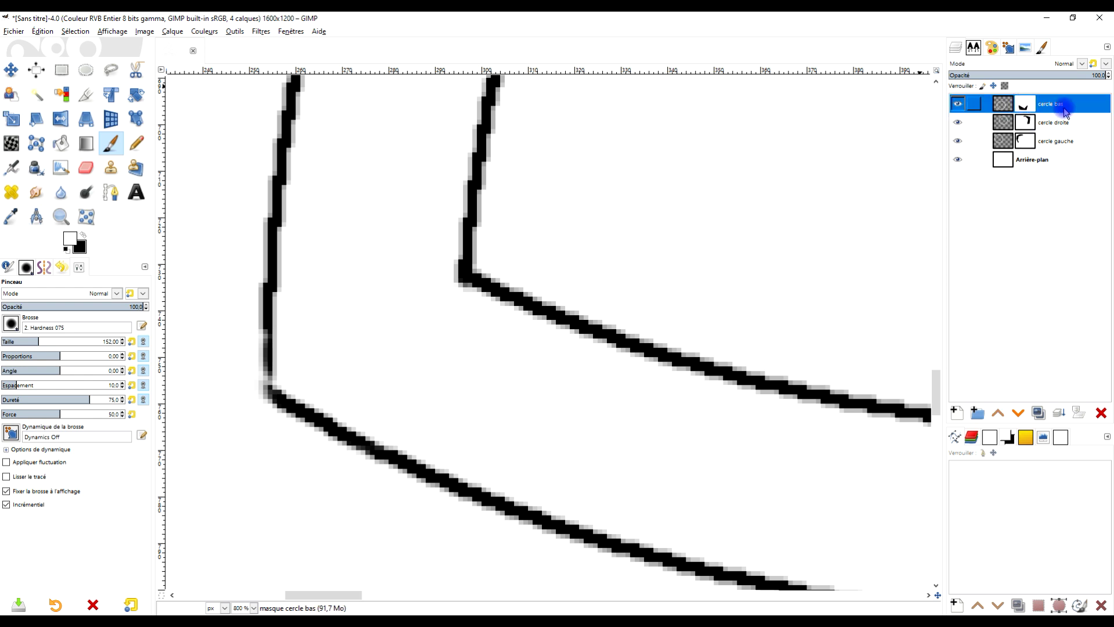
pyautogui.click(85, 237)
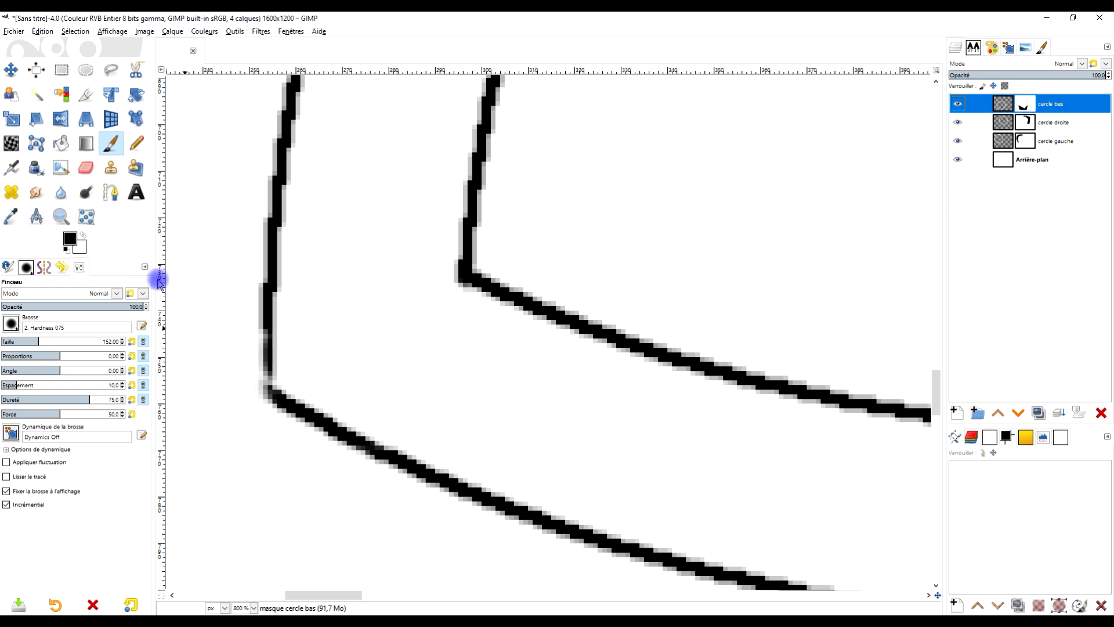
pyautogui.click(84, 234)
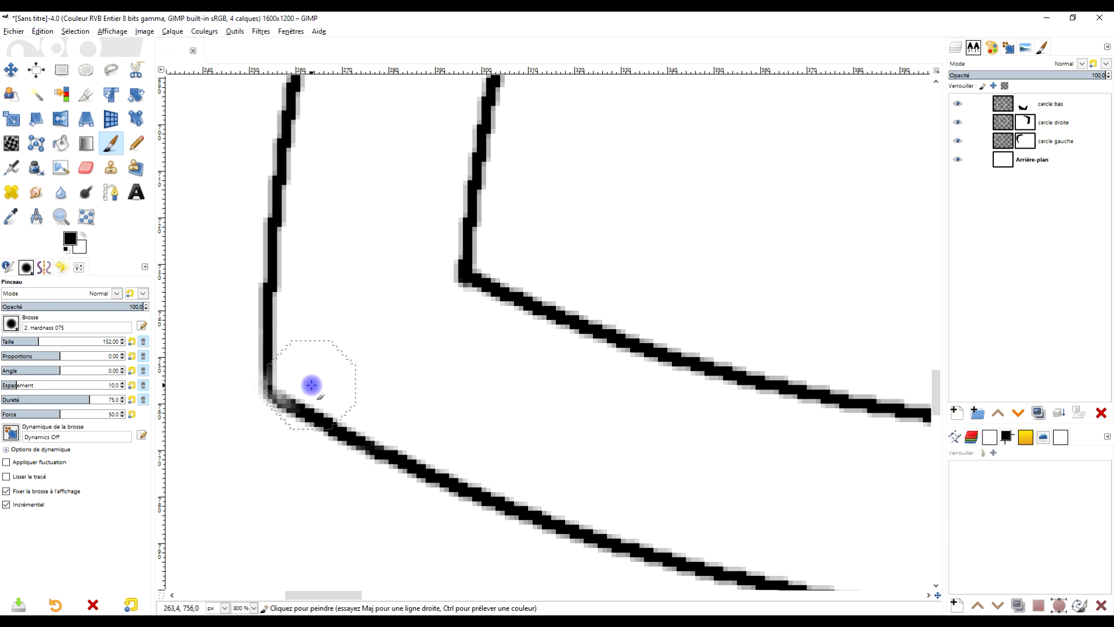
pyautogui.scroll(4, 307, 397)
pyautogui.moveTo(249, 396); pyautogui.dragTo(363, 393)
pyautogui.moveTo(383, 438); pyautogui.dragTo(320, 387)
pyautogui.scroll(-9, 319, 387)
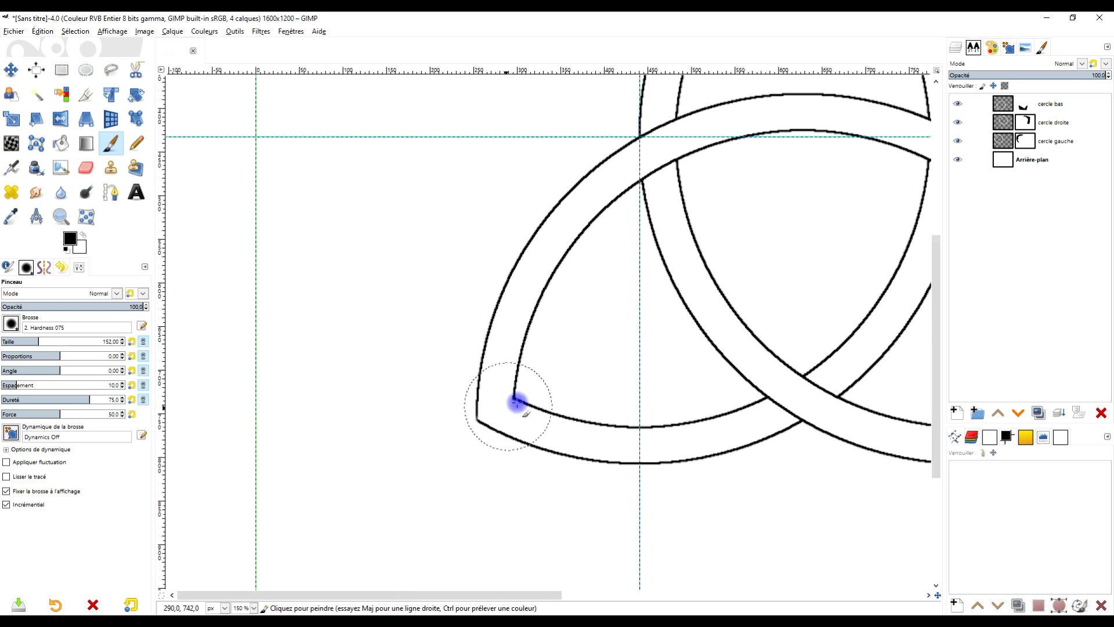
# - Paint black on the cercle bas mask to break its two arc lines inside the knot's upper-right crossing
pyautogui.moveTo(614, 352); pyautogui.dragTo(515, 373)
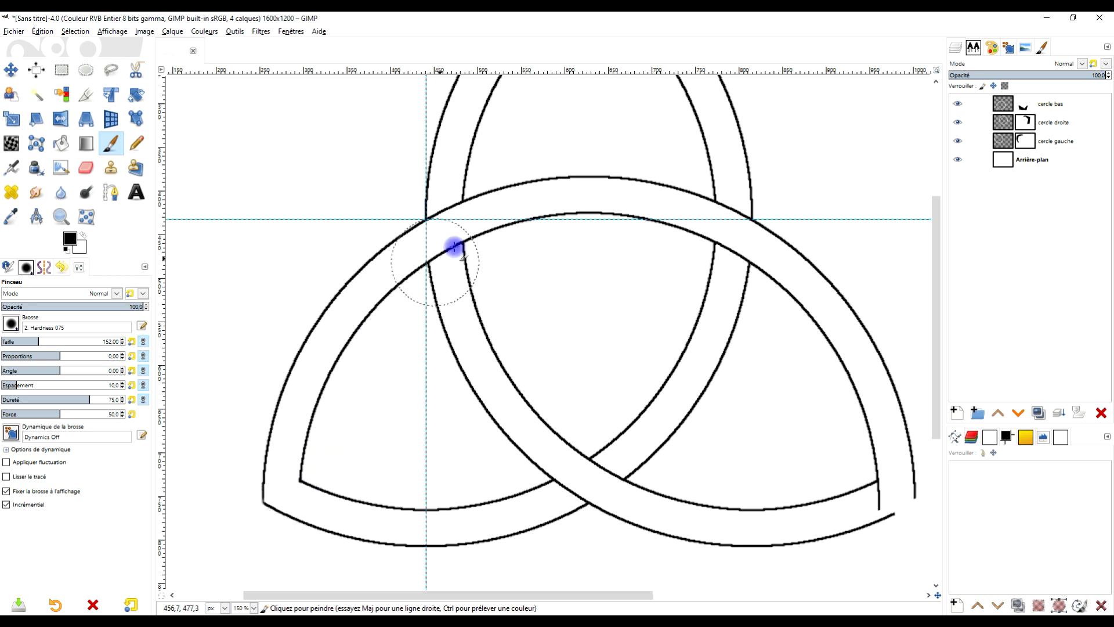
pyautogui.moveTo(659, 231); pyautogui.dragTo(584, 337)
pyautogui.scroll(2, 642, 321)
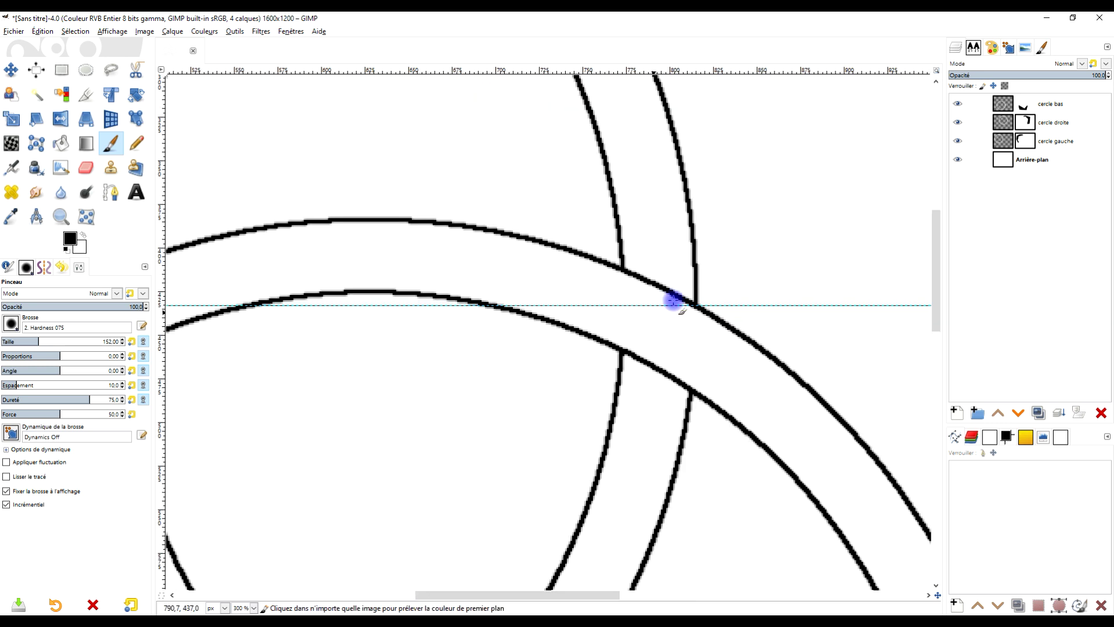
pyautogui.click(958, 103)
pyautogui.click(958, 104)
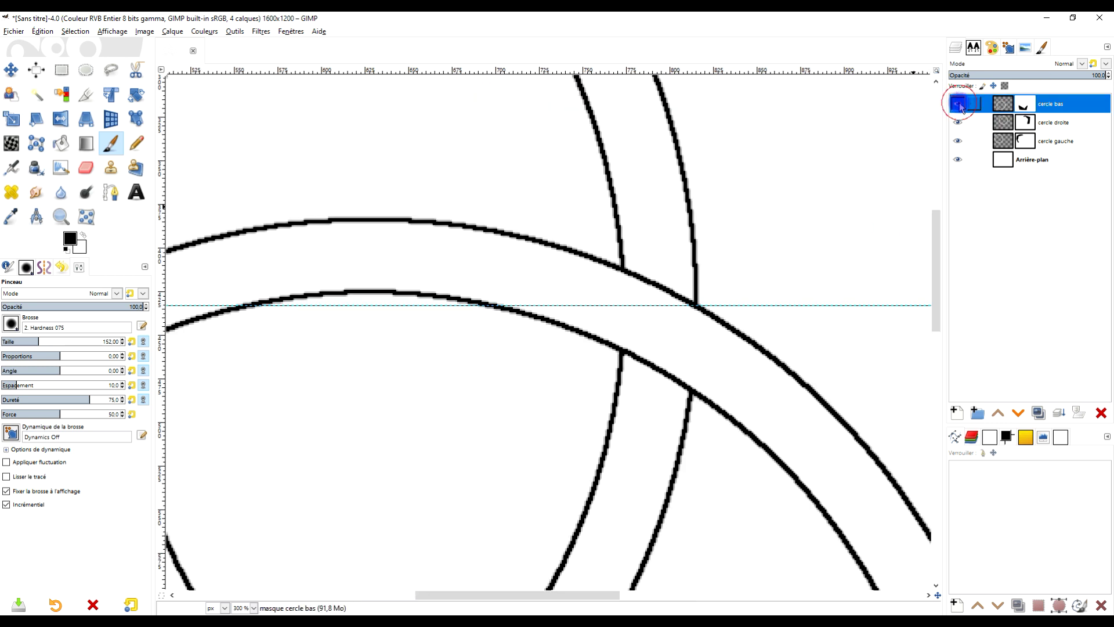
pyautogui.scroll(2, 676, 342)
pyautogui.click(1022, 106)
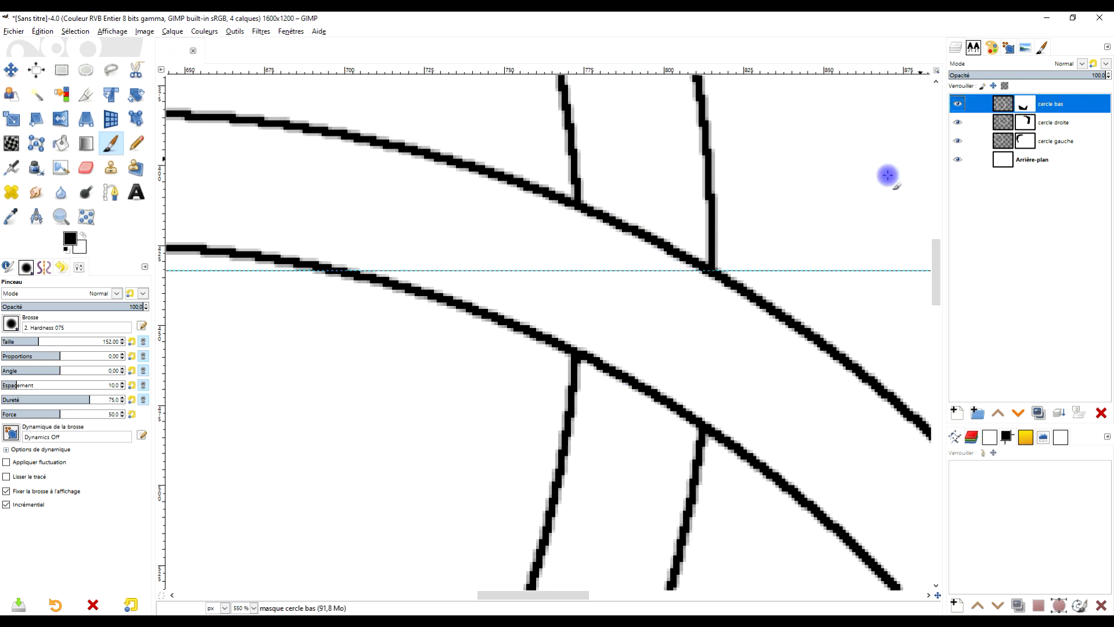
pyautogui.click(638, 213)
pyautogui.click(628, 386)
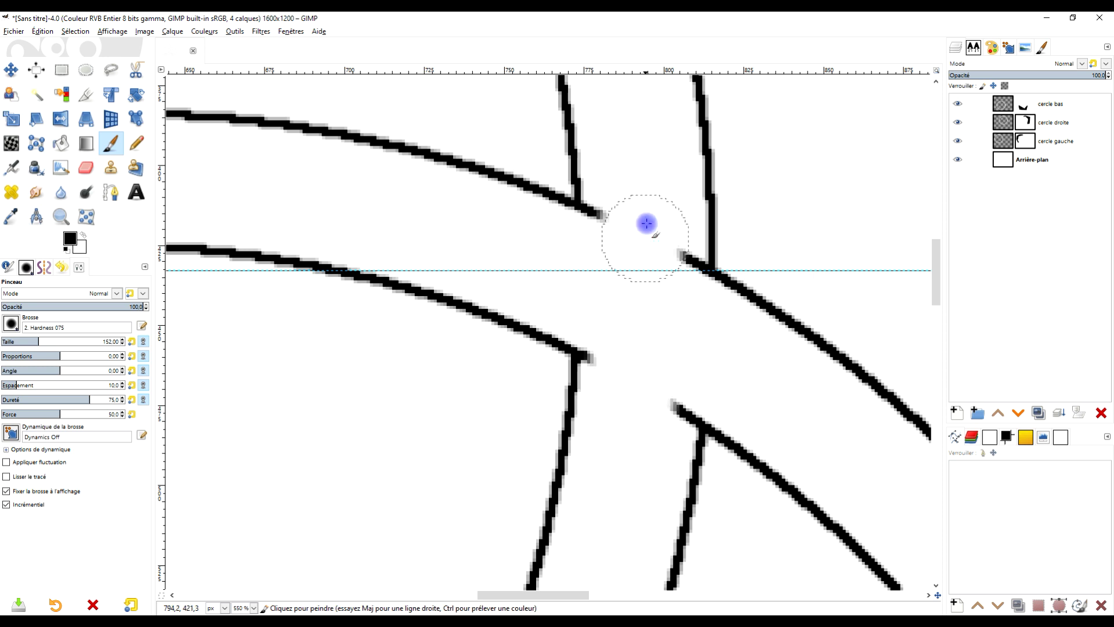
# - Clear the remaining arc lines inside the upper-right crossing and reveal the two descending ring lines across it
pyautogui.click(667, 274)
pyautogui.moveTo(669, 304)
pyautogui.mouseDown()
pyautogui.moveTo(655, 365)
pyautogui.moveTo(672, 266)
pyautogui.moveTo(665, 414)
pyautogui.moveTo(666, 373)
pyautogui.mouseUp()
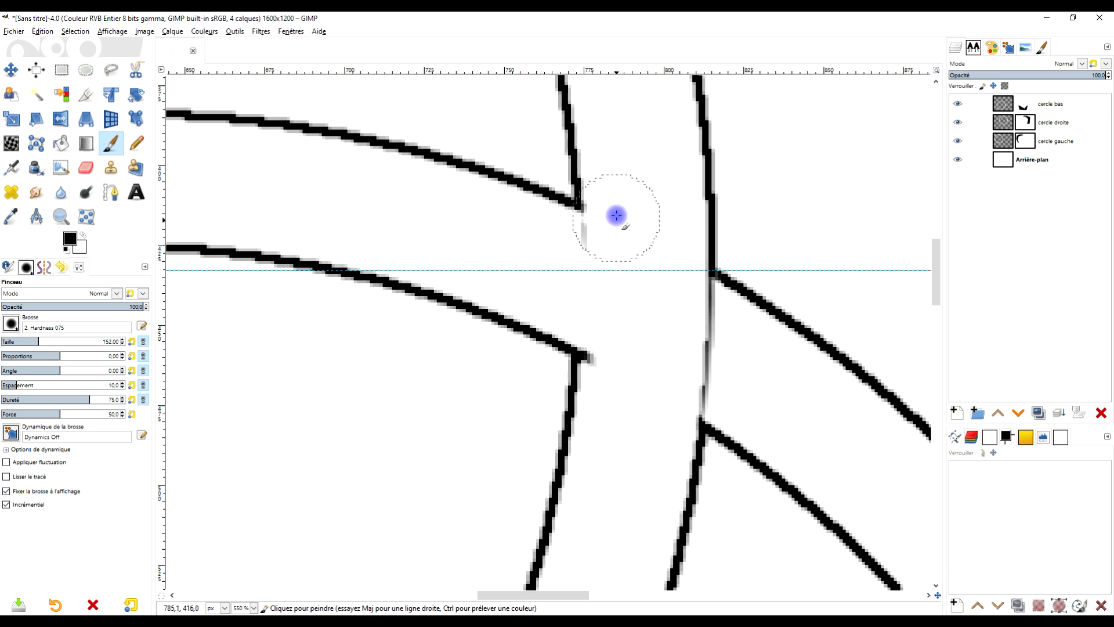
pyautogui.moveTo(614, 308)
pyautogui.mouseDown()
pyautogui.moveTo(616, 348)
pyautogui.moveTo(611, 206)
pyautogui.moveTo(614, 353)
pyautogui.moveTo(617, 214)
pyautogui.moveTo(613, 345)
pyautogui.moveTo(663, 405)
pyautogui.moveTo(665, 371)
pyautogui.moveTo(667, 404)
pyautogui.moveTo(678, 257)
pyautogui.mouseUp()
pyautogui.moveTo(666, 412); pyautogui.dragTo(688, 253)
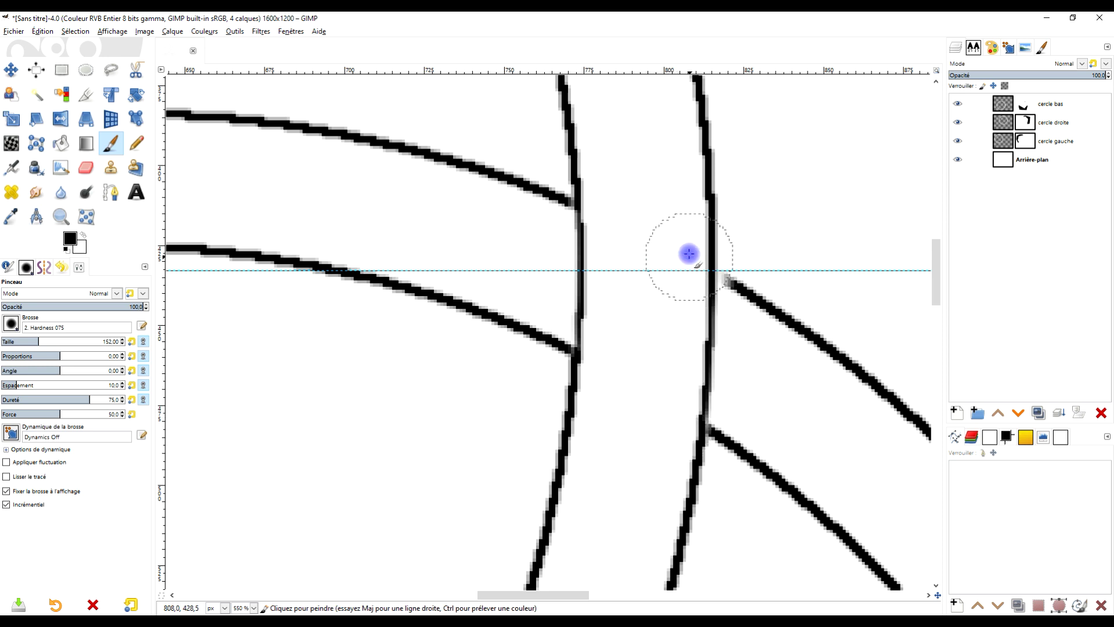
pyautogui.click(612, 217)
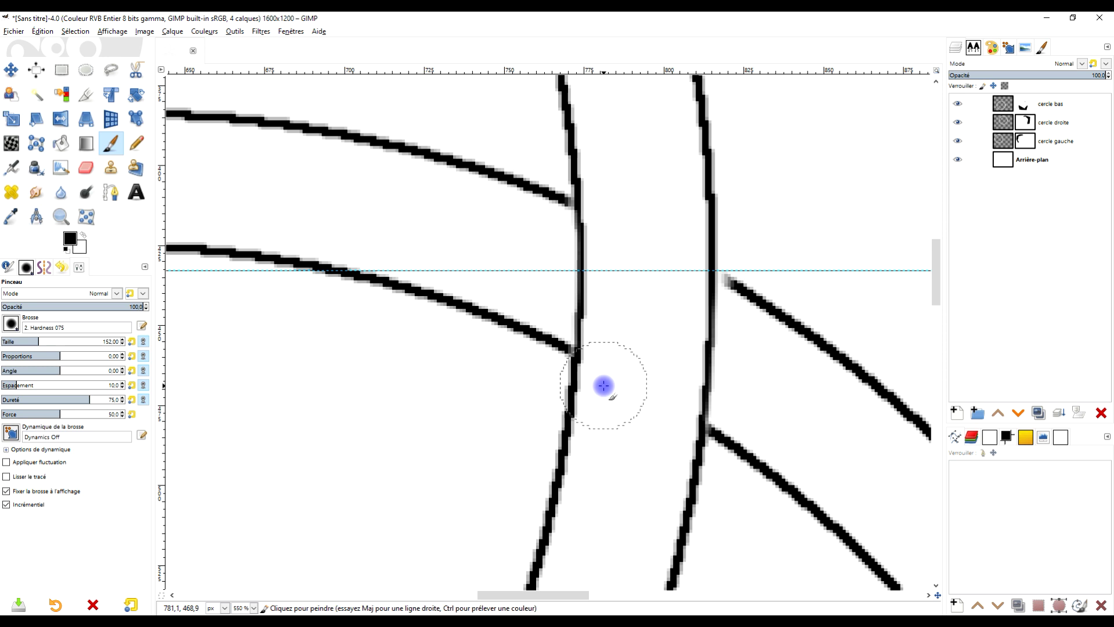
# - Check which layer holds the faded outer arc end, and restore it in white up to the descending line's right side
pyautogui.click(958, 123)
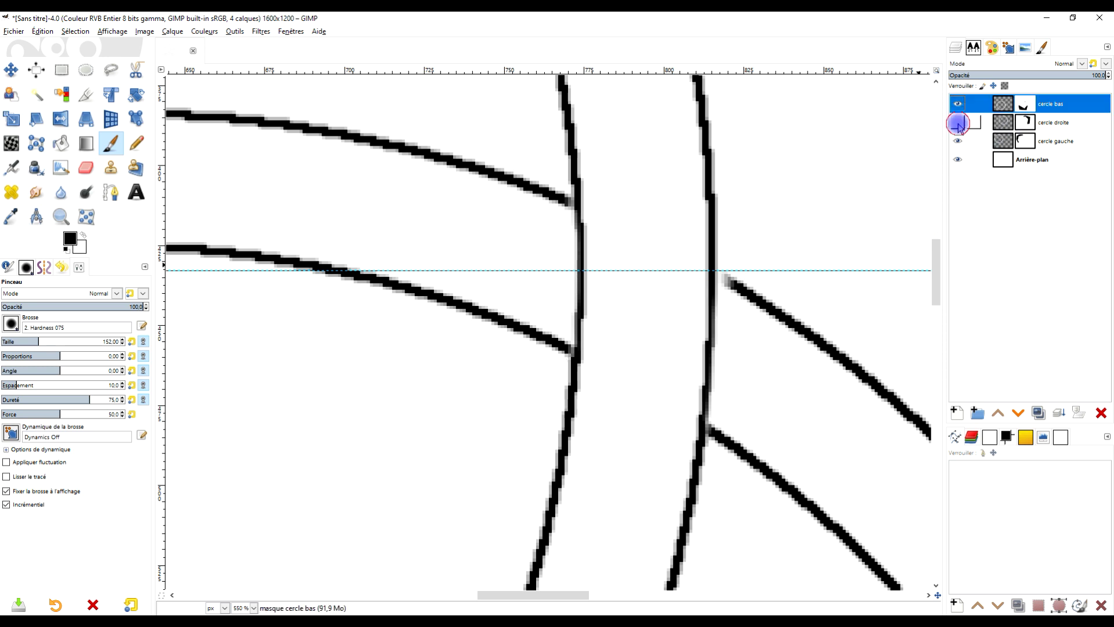
pyautogui.click(958, 141)
pyautogui.click(958, 140)
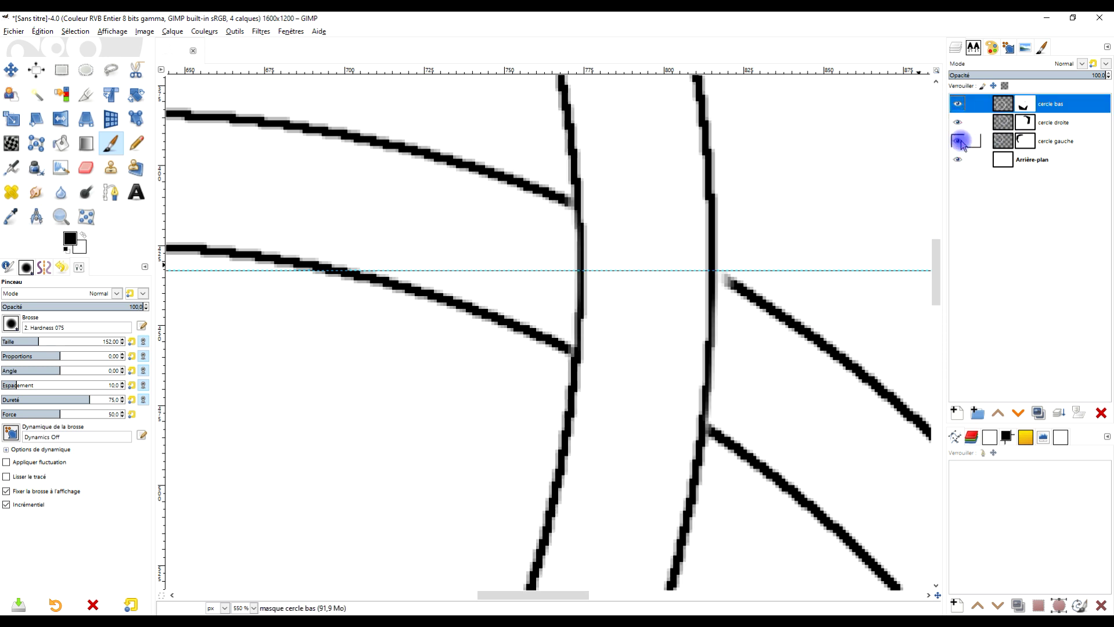
pyautogui.click(958, 104)
pyautogui.click(958, 105)
pyautogui.click(80, 235)
pyautogui.scroll(4, 731, 281)
pyautogui.moveTo(592, 196)
pyautogui.mouseDown()
pyautogui.moveTo(580, 175)
pyautogui.moveTo(603, 216)
pyautogui.mouseUp()
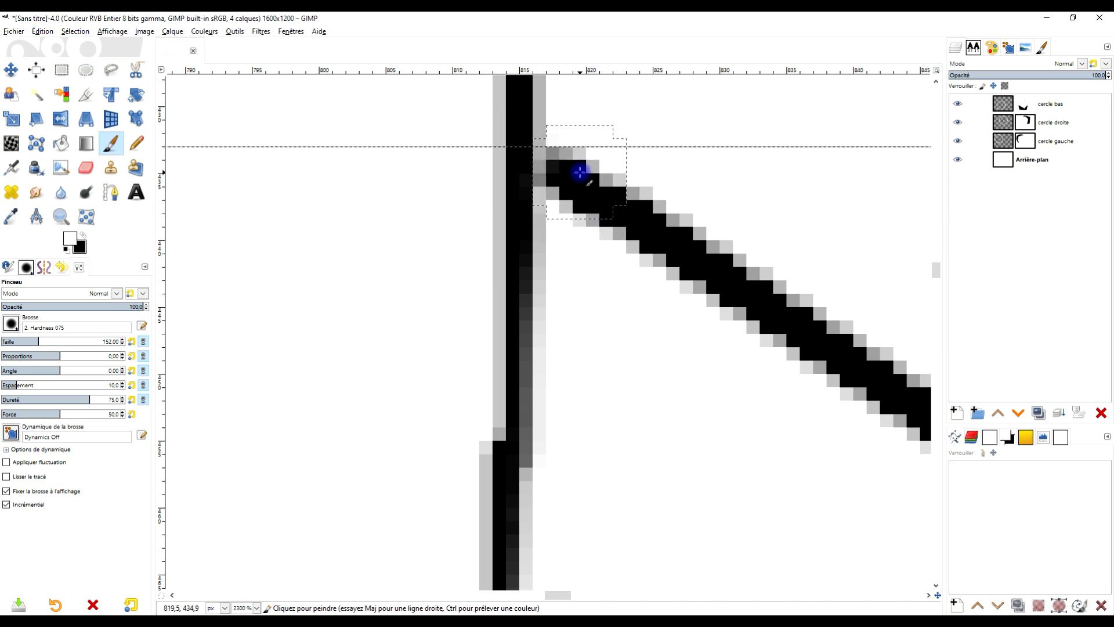
# - Restore the upper arc's end in white on the left side of the upper-right crossing so it meets the descending line
pyautogui.scroll(-5, 602, 315)
pyautogui.scroll(5, 529, 242)
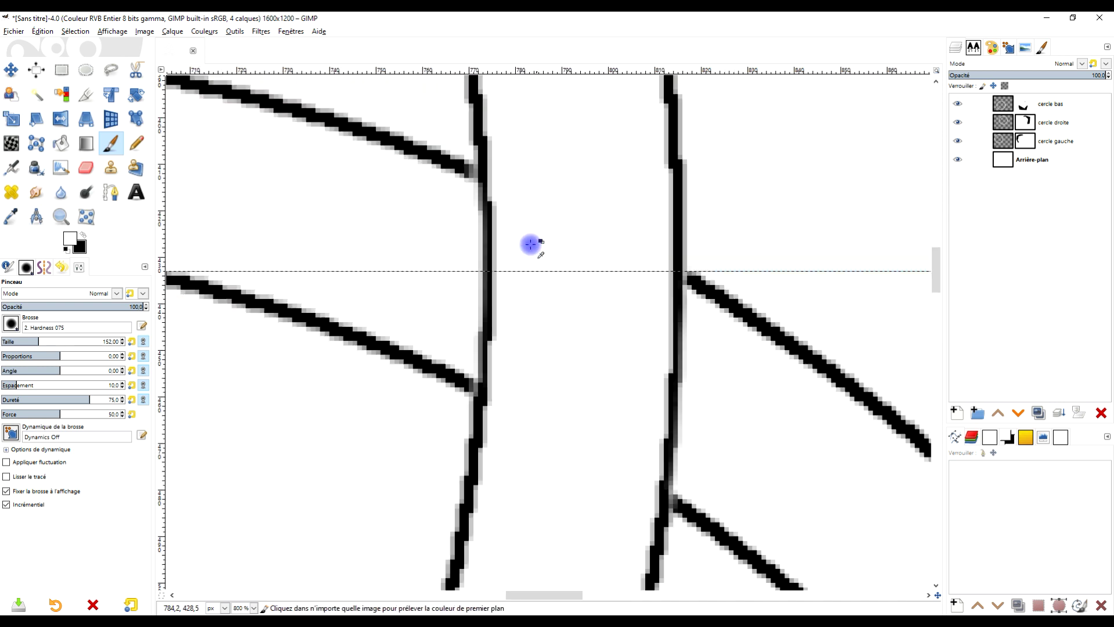
pyautogui.moveTo(480, 239); pyautogui.dragTo(485, 246)
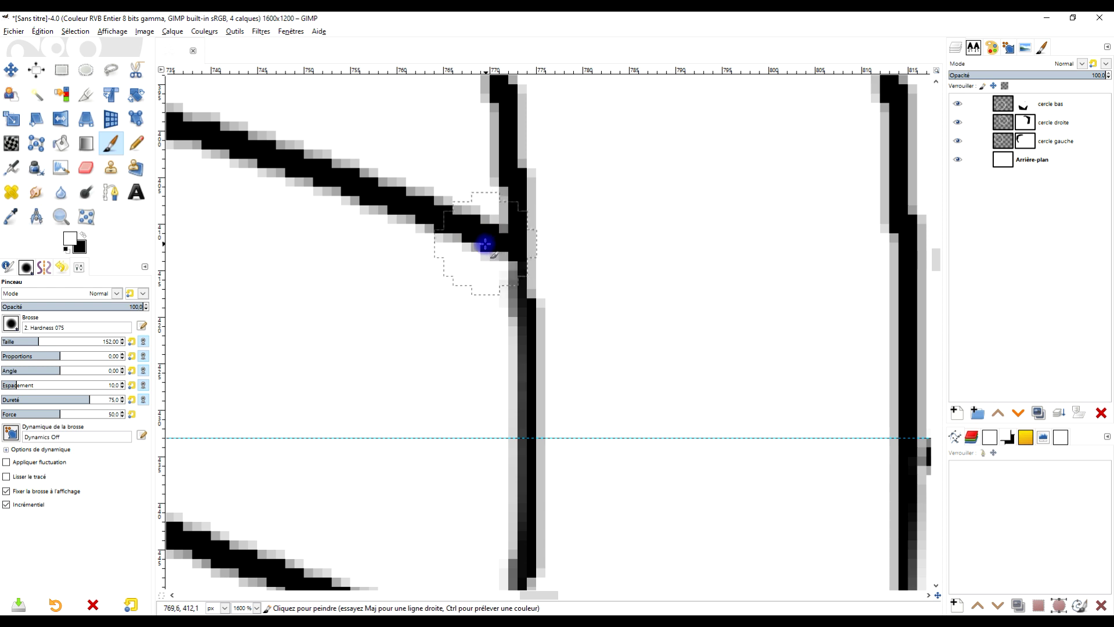
# - Mask out the inner line's overshoot at the knot's lower-right tip with black on the cercle bas mask
pyautogui.scroll(-5, 554, 373)
pyautogui.moveTo(575, 398); pyautogui.dragTo(550, 274)
pyautogui.scroll(-3, 550, 273)
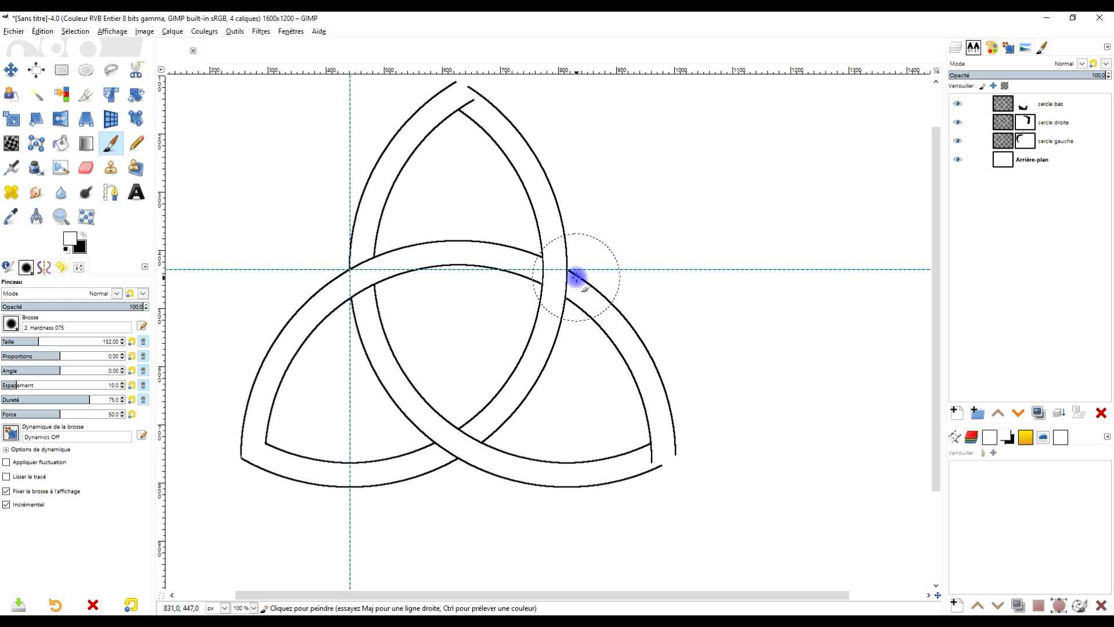
pyautogui.moveTo(665, 457); pyautogui.dragTo(605, 377)
pyautogui.scroll(4, 601, 374)
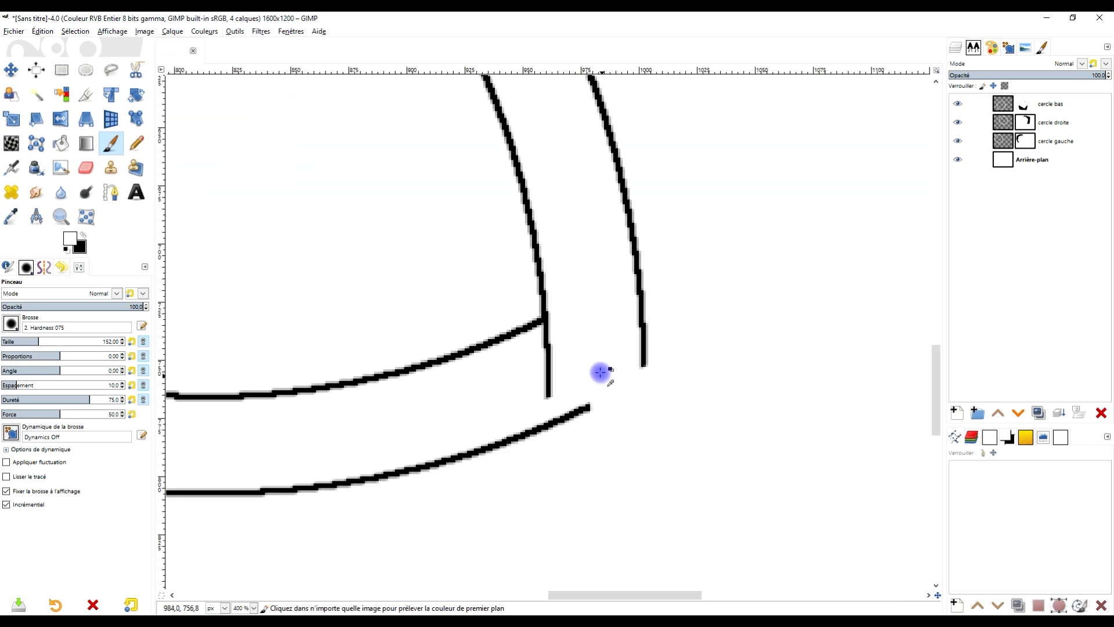
pyautogui.scroll(2, 580, 360)
pyautogui.click(1036, 143)
pyautogui.click(1024, 104)
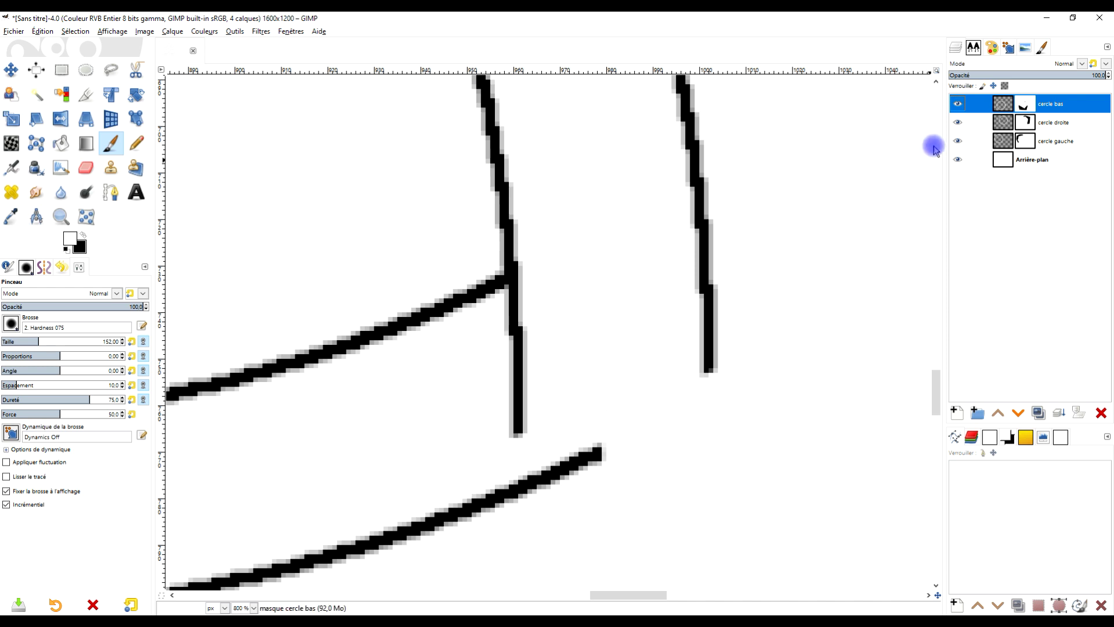
pyautogui.click(959, 104)
pyautogui.click(959, 104)
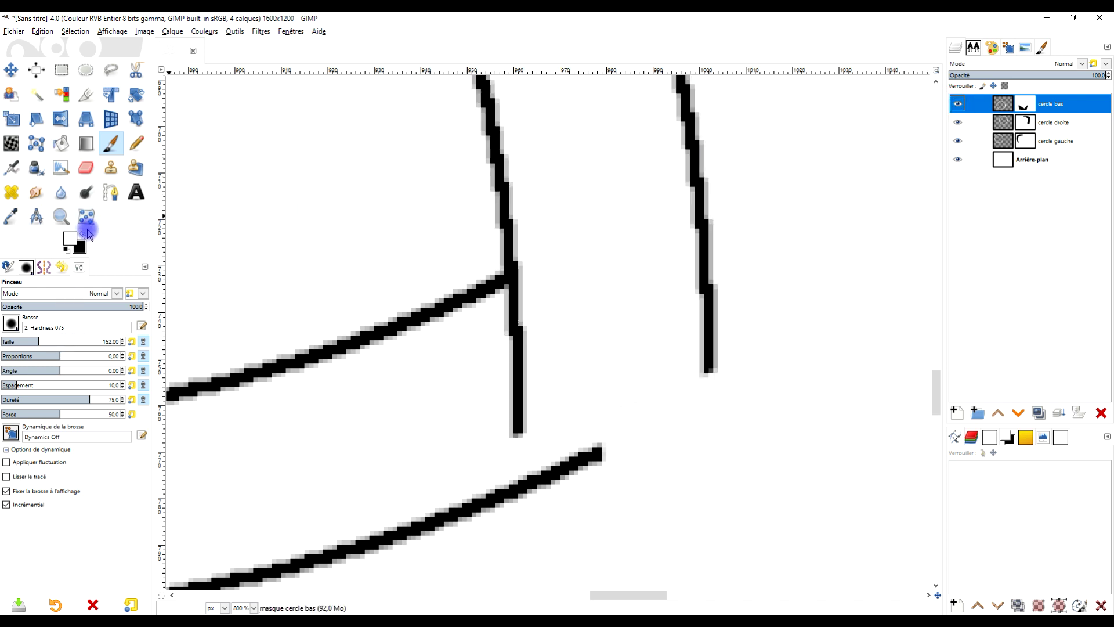
pyautogui.moveTo(497, 381)
pyautogui.mouseDown()
pyautogui.moveTo(497, 412)
pyautogui.moveTo(526, 328)
pyautogui.mouseUp()
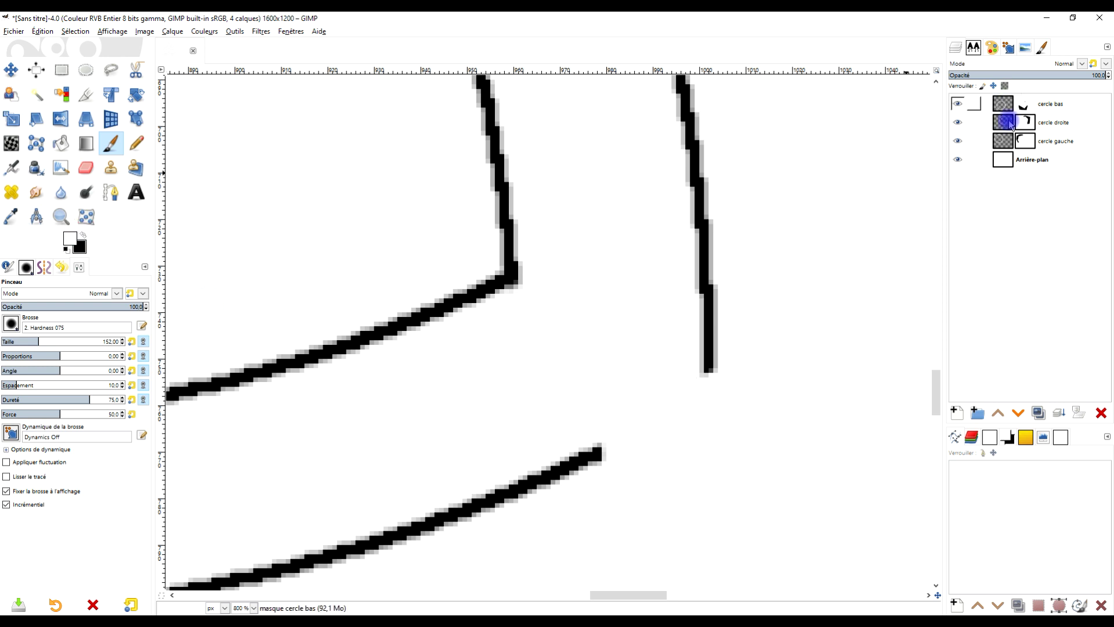
# - Extend the lower outer line at the lower-right tip by painting white on the cercle droite mask up to the corner
pyautogui.click(958, 124)
pyautogui.click(958, 123)
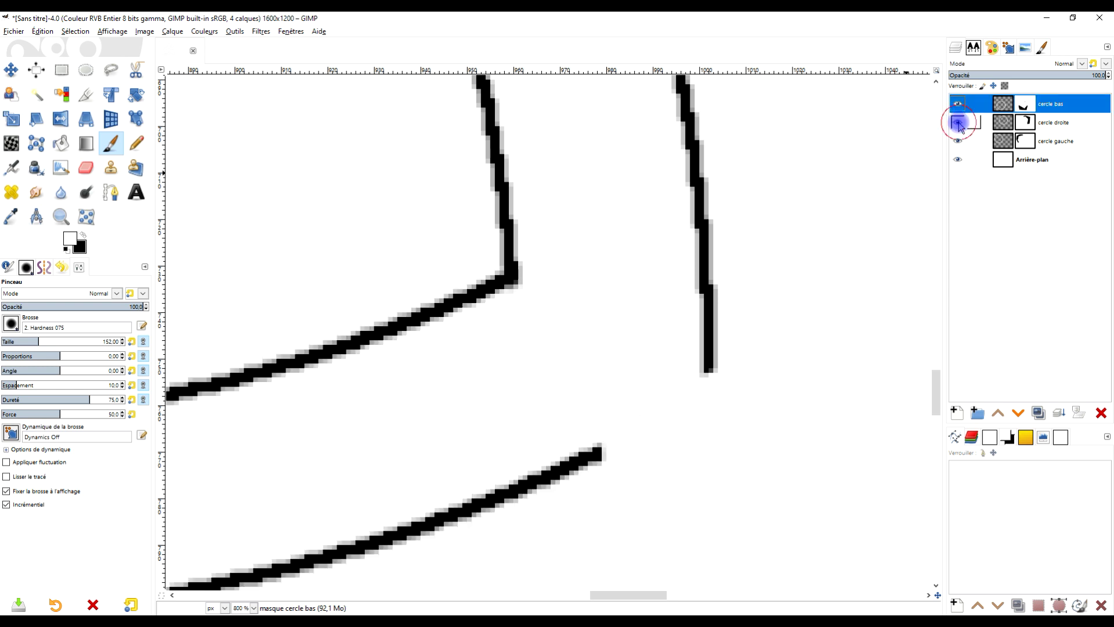
pyautogui.click(1026, 128)
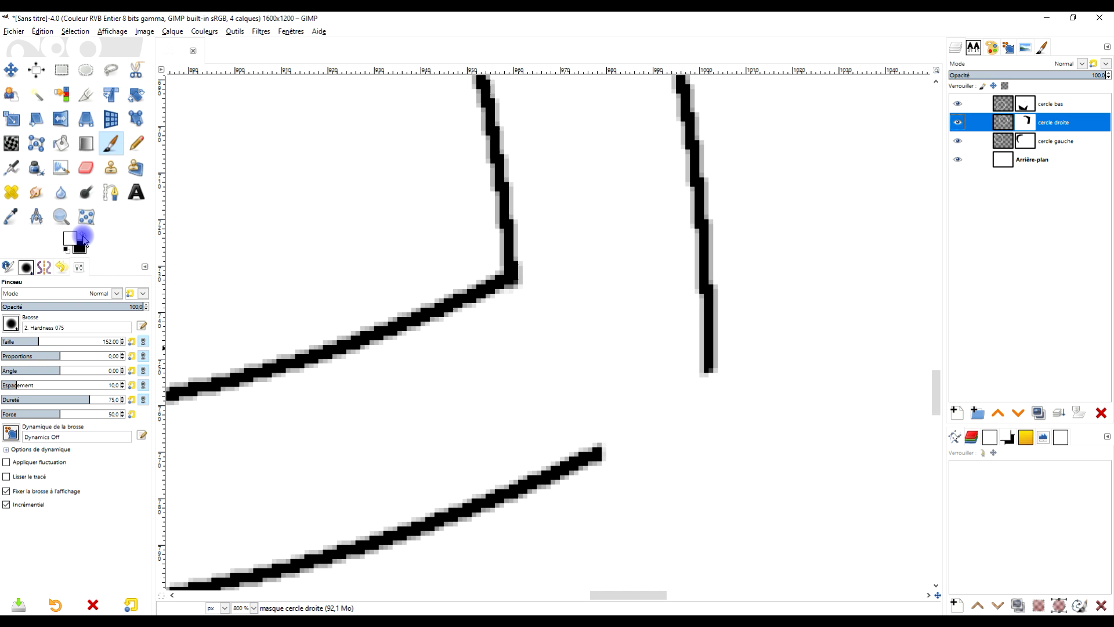
pyautogui.moveTo(644, 455)
pyautogui.mouseDown()
pyautogui.moveTo(622, 459)
pyautogui.moveTo(691, 417)
pyautogui.mouseUp()
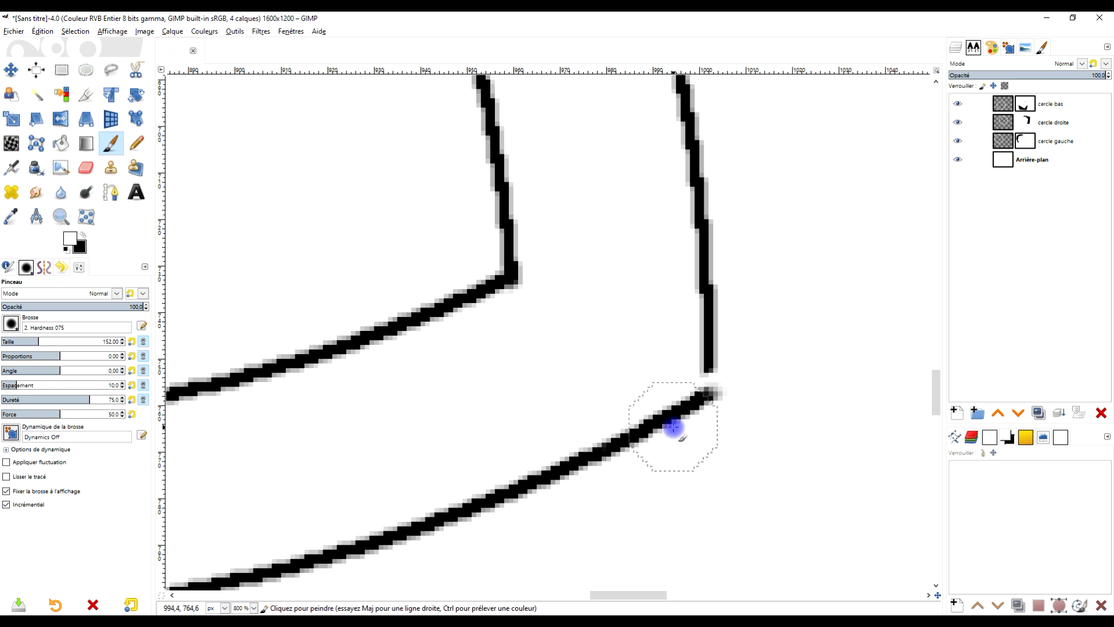
# - Reveal the end of the cercle bas outer line with white on its mask to close the lower-right corner
pyautogui.click(1026, 105)
pyautogui.scroll(3, 760, 331)
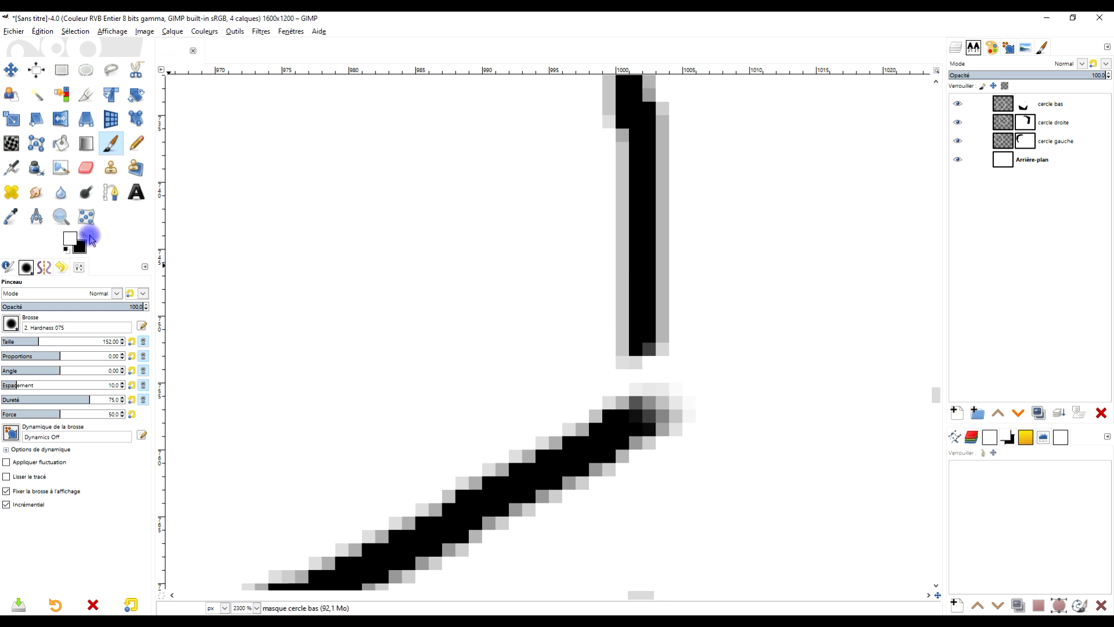
pyautogui.moveTo(604, 359)
pyautogui.mouseDown()
pyautogui.moveTo(621, 350)
pyautogui.moveTo(623, 370)
pyautogui.mouseUp()
pyautogui.scroll(-8, 615, 319)
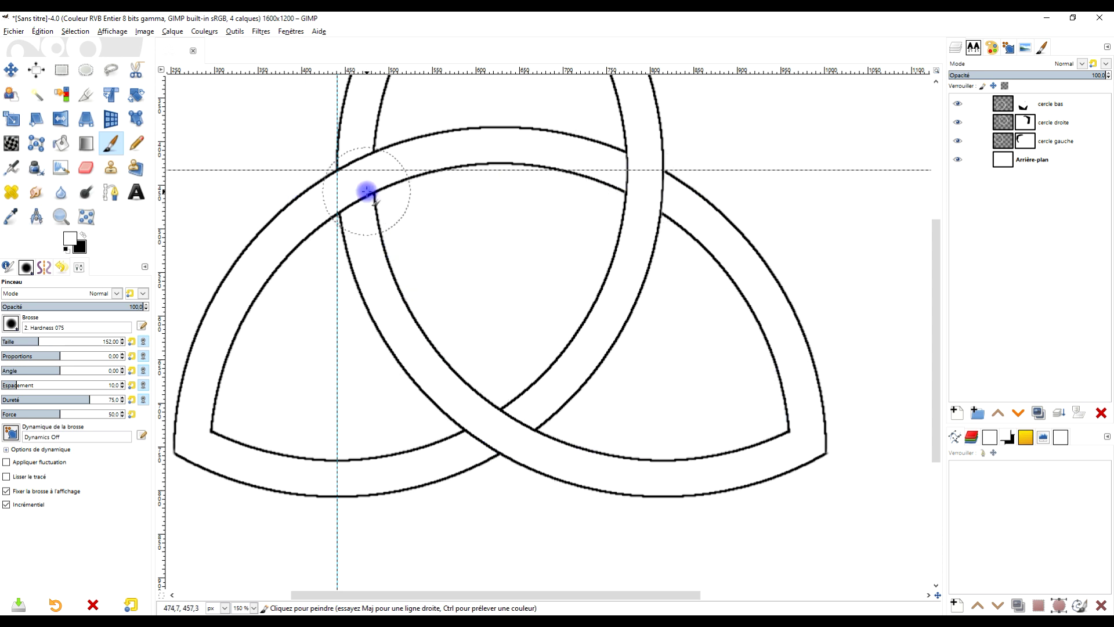
# - Mask out the inner line's overshoot at the knot's top tip with black on the cercle droite mask
pyautogui.moveTo(368, 193); pyautogui.dragTo(398, 357)
pyautogui.moveTo(476, 180); pyautogui.dragTo(473, 128)
pyautogui.moveTo(478, 169); pyautogui.dragTo(431, 311)
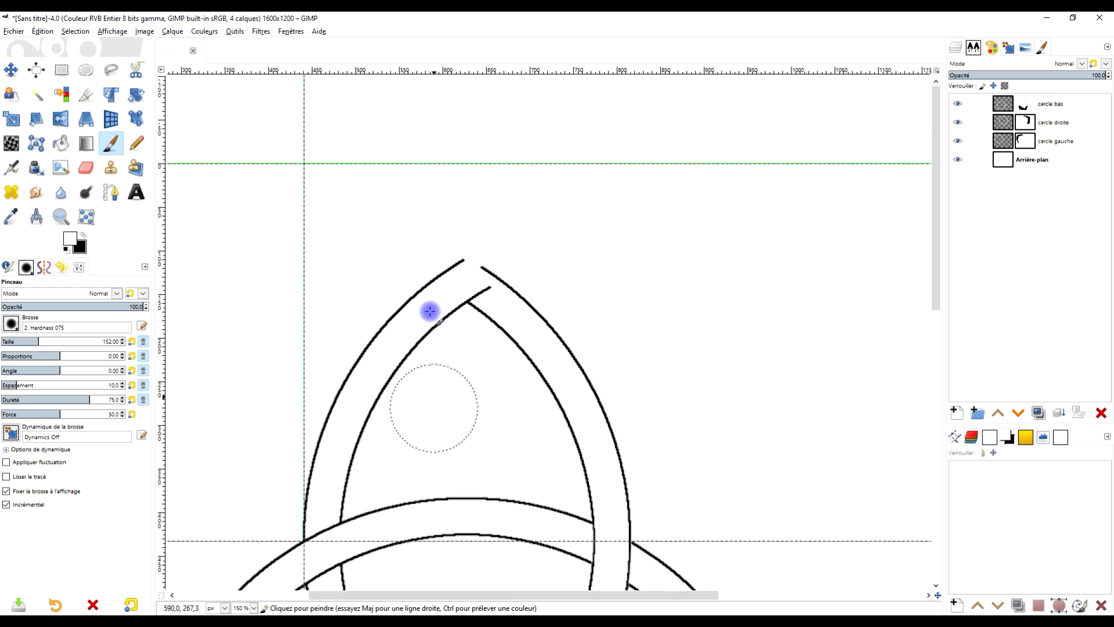
pyautogui.scroll(2, 458, 284)
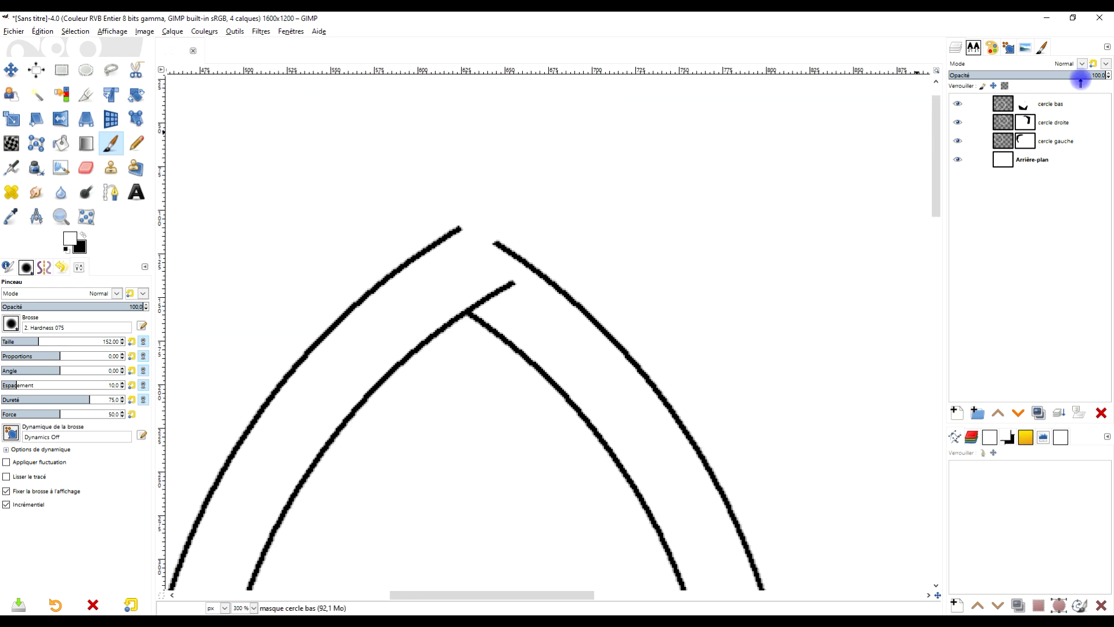
pyautogui.click(963, 109)
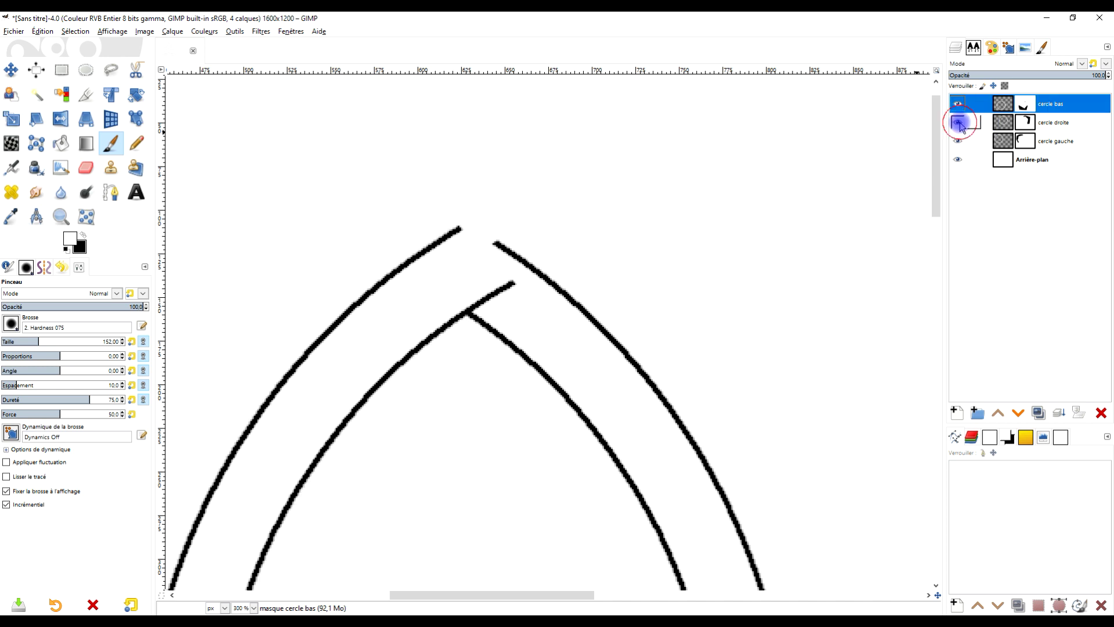
pyautogui.scroll(3, 510, 286)
pyautogui.moveTo(509, 363); pyautogui.dragTo(520, 309)
pyautogui.click(1050, 123)
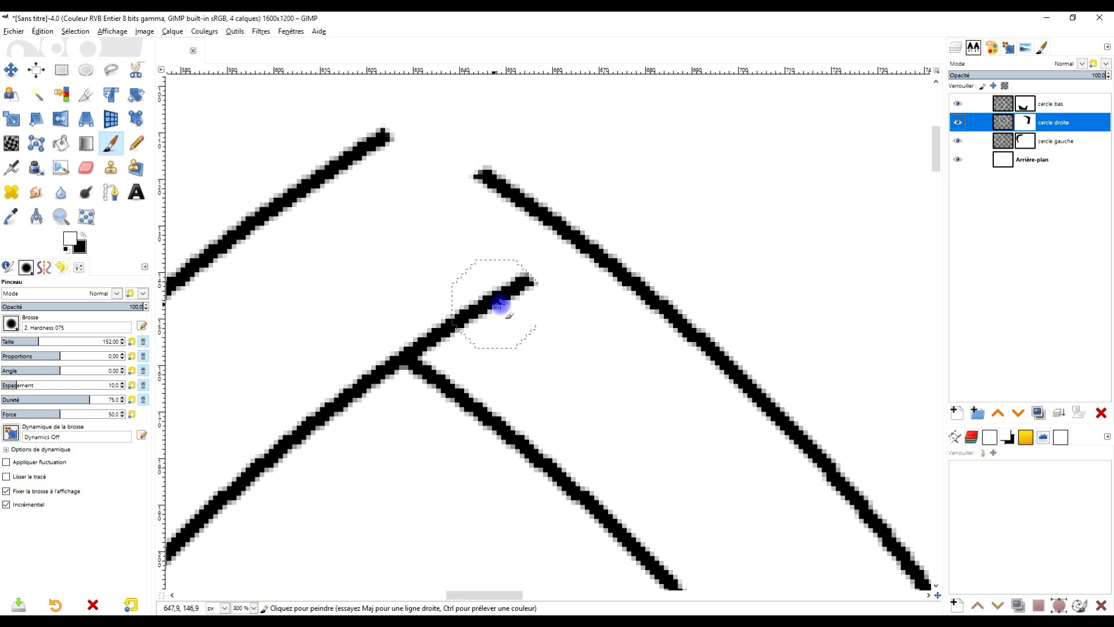
pyautogui.click(533, 297)
pyautogui.click(85, 239)
pyautogui.moveTo(498, 305)
pyautogui.mouseDown()
pyautogui.moveTo(539, 292)
pyautogui.moveTo(452, 329)
pyautogui.mouseUp()
# - Extend the left outer line at the top tip by painting white on the cercle droite mask
pyautogui.scroll(3, 448, 301)
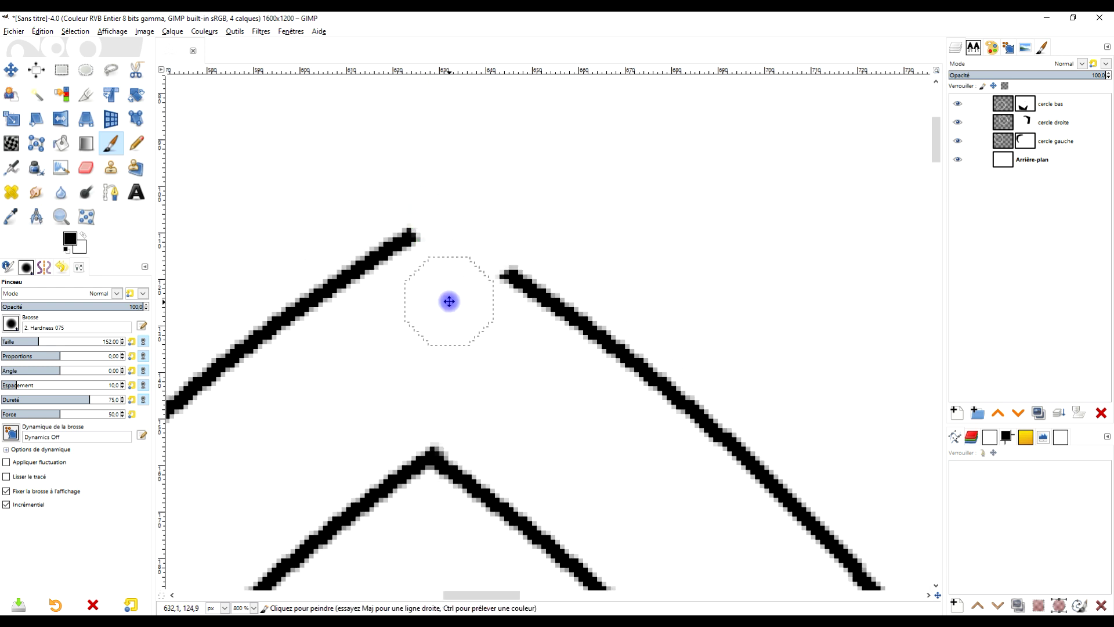
pyautogui.scroll(2, 447, 274)
pyautogui.moveTo(400, 207)
pyautogui.mouseDown()
pyautogui.moveTo(405, 179)
pyautogui.moveTo(435, 174)
pyautogui.moveTo(405, 203)
pyautogui.mouseUp()
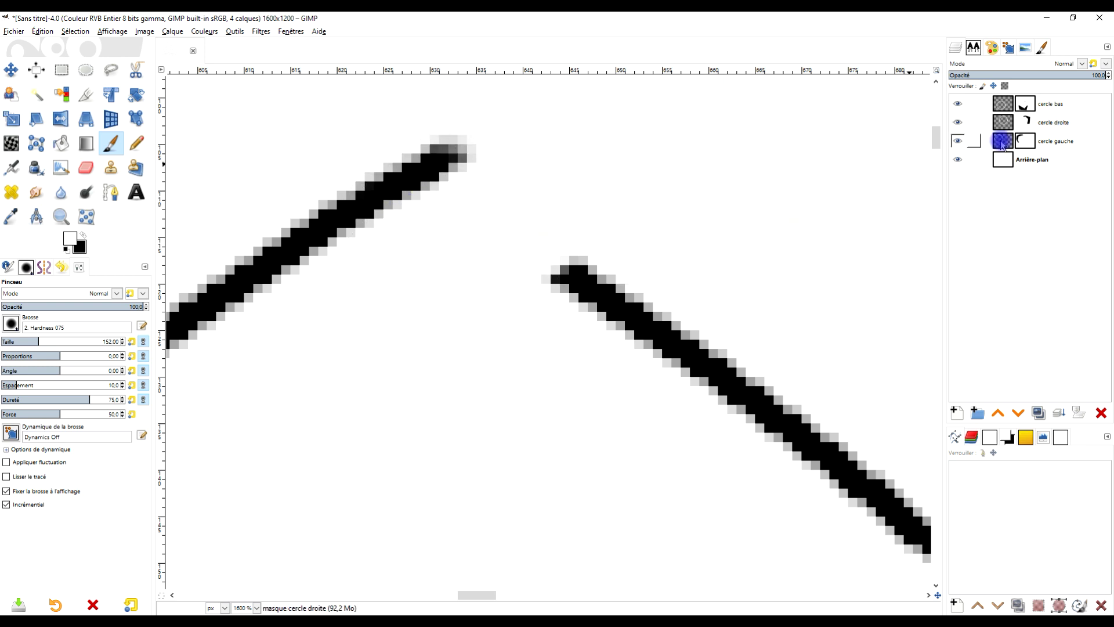
# - Extend the right outer line up toward the top tip with white on the cercle gauche mask
pyautogui.click(960, 142)
pyautogui.click(960, 141)
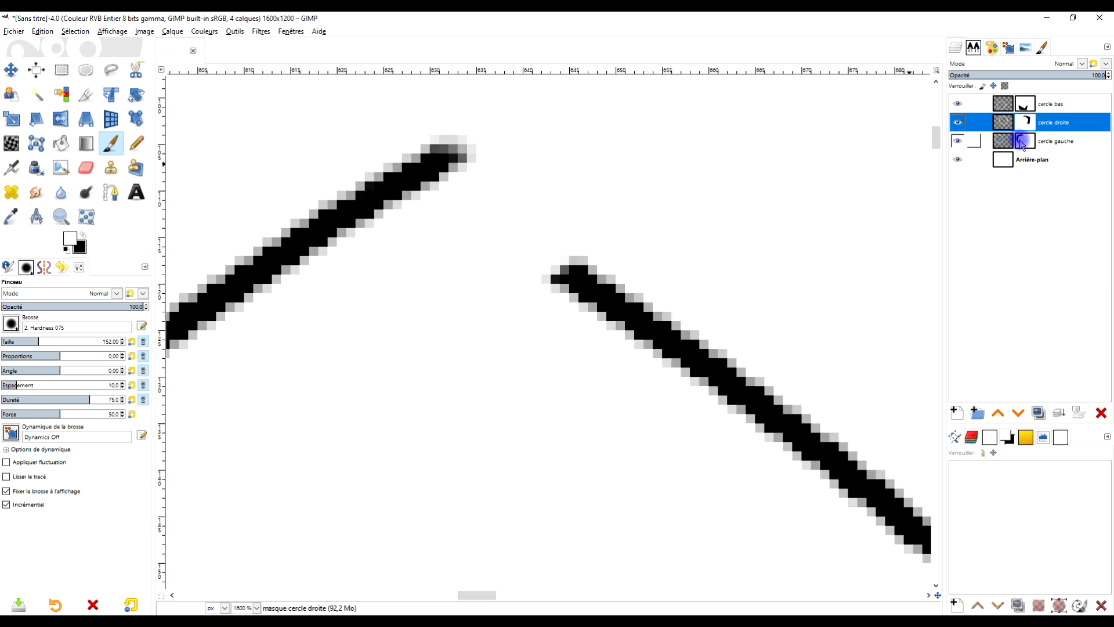
pyautogui.click(1022, 145)
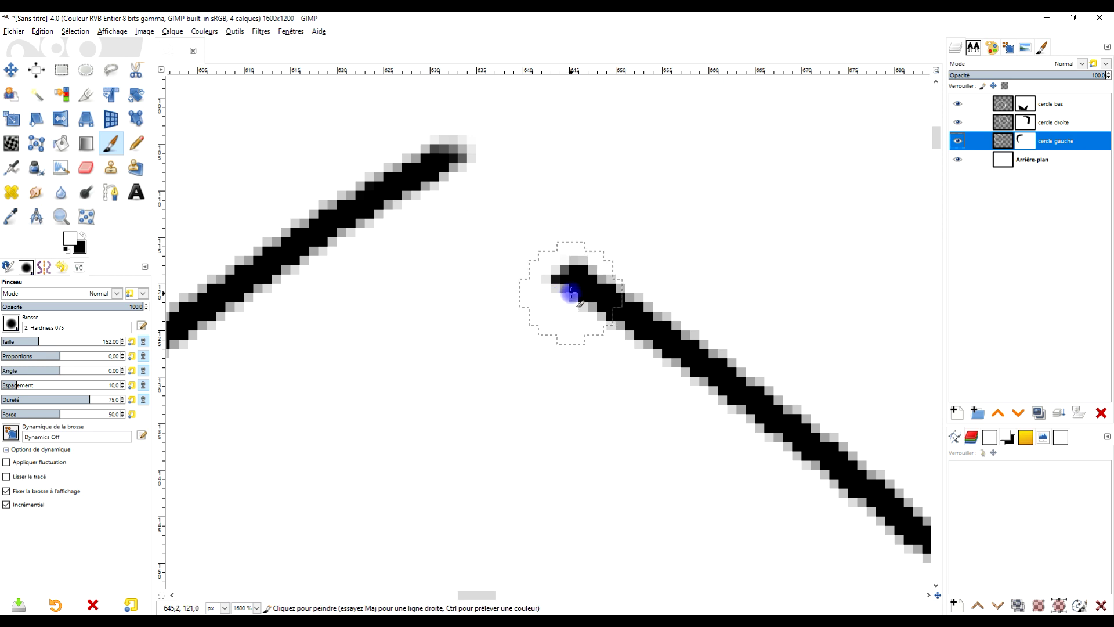
pyautogui.moveTo(562, 293)
pyautogui.mouseDown()
pyautogui.moveTo(528, 252)
pyautogui.moveTo(452, 199)
pyautogui.mouseUp()
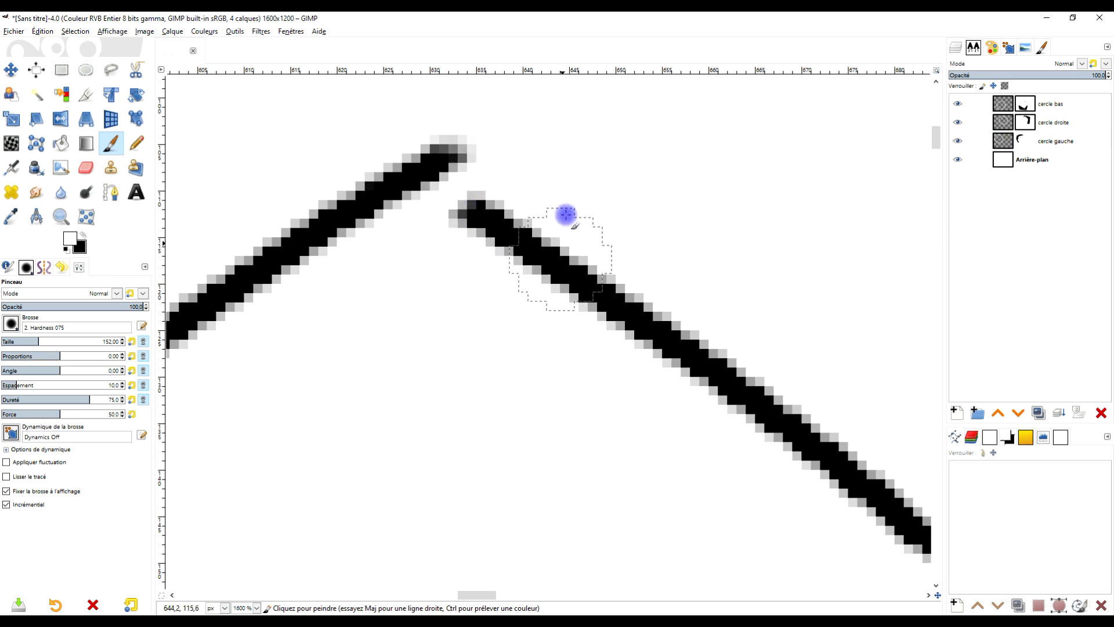
# - Trim the left outer line's overshoot at the top tip with black on the cercle droite mask
pyautogui.moveTo(566, 216); pyautogui.dragTo(584, 253)
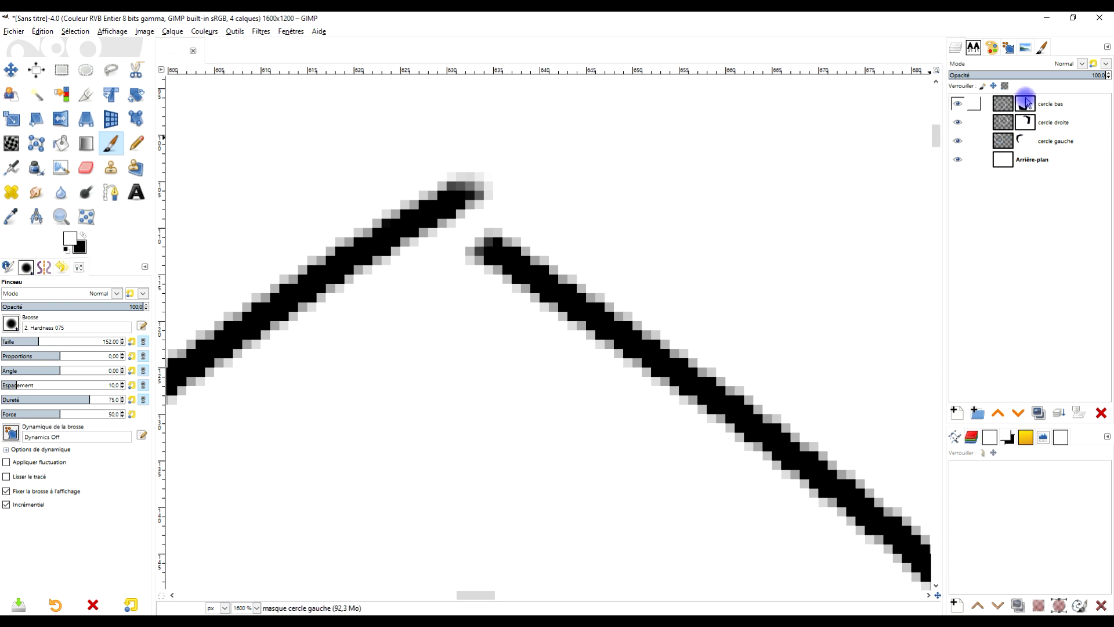
pyautogui.click(1030, 126)
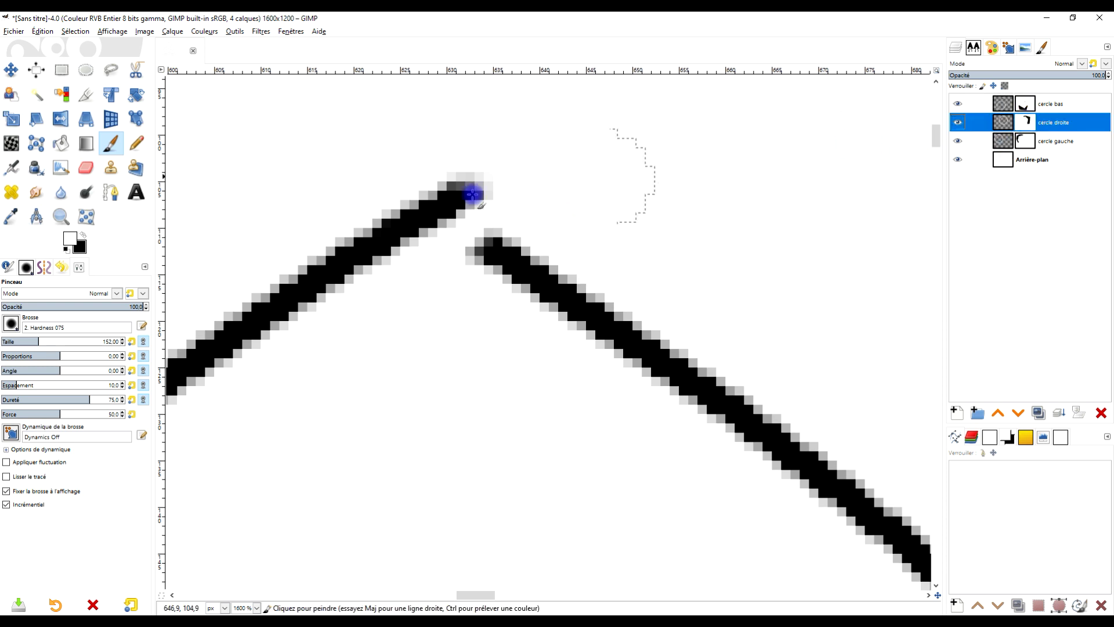
pyautogui.click(83, 235)
pyautogui.scroll(2, 472, 187)
pyautogui.moveTo(486, 179)
pyautogui.mouseDown()
pyautogui.moveTo(425, 226)
pyautogui.moveTo(452, 173)
pyautogui.moveTo(418, 190)
pyautogui.moveTo(515, 205)
pyautogui.moveTo(479, 236)
pyautogui.moveTo(431, 246)
pyautogui.moveTo(469, 270)
pyautogui.moveTo(424, 226)
pyautogui.moveTo(383, 221)
pyautogui.moveTo(427, 219)
pyautogui.mouseUp()
pyautogui.scroll(-5, 385, 236)
pyautogui.scroll(4, 372, 226)
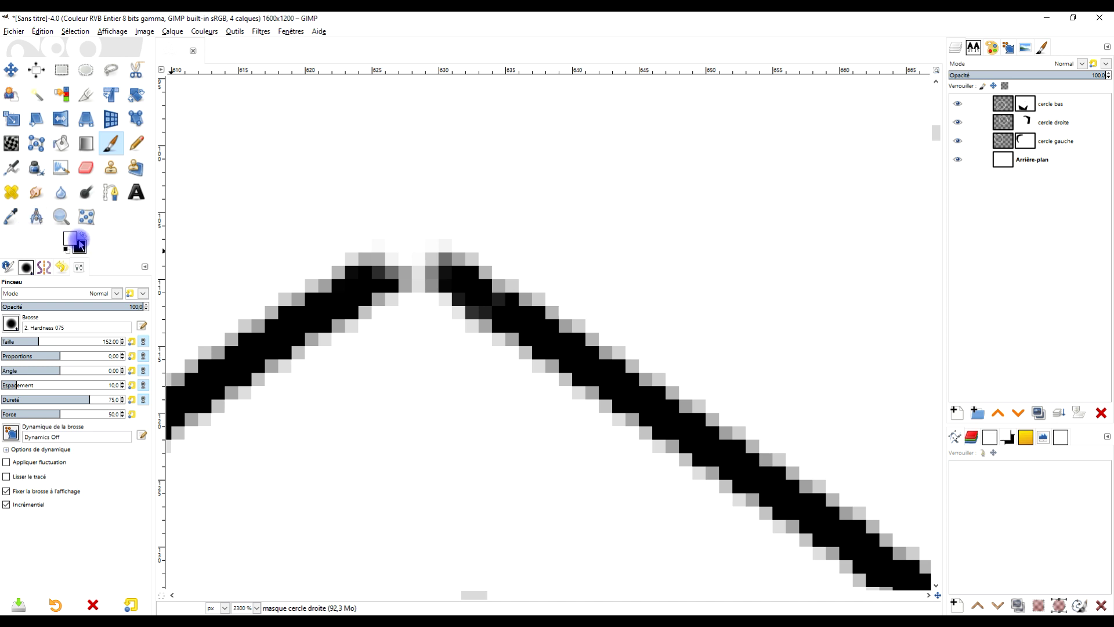
# - Close the top tip's outer corner by painting white on the cercle droite and cercle gauche masks where the two lines meet
pyautogui.moveTo(393, 294)
pyautogui.mouseDown()
pyautogui.moveTo(385, 278)
pyautogui.moveTo(395, 272)
pyautogui.mouseUp()
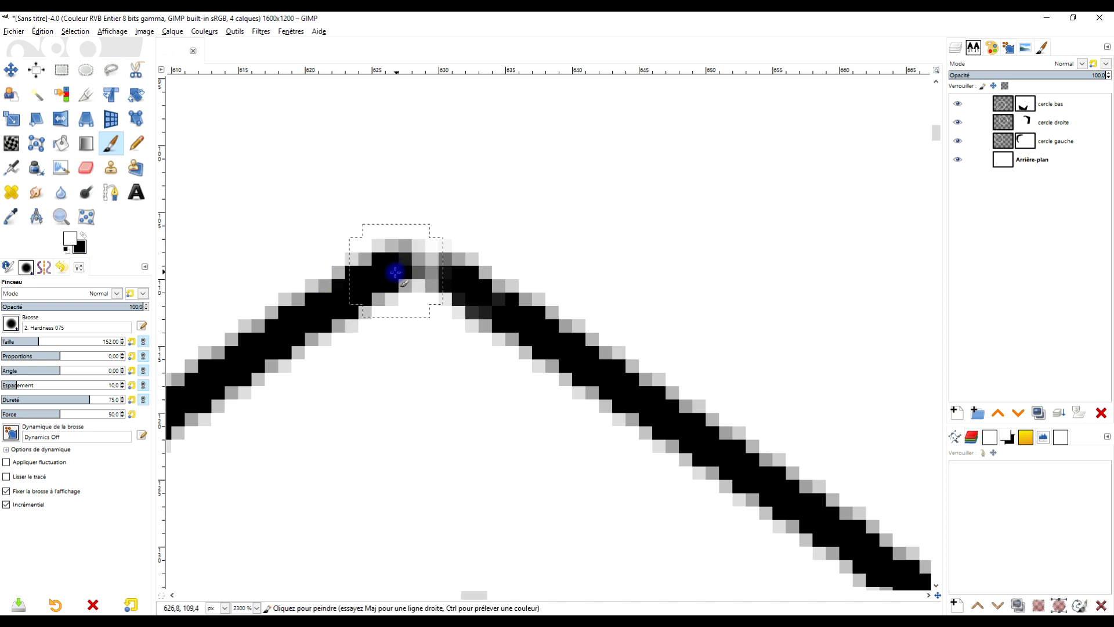
pyautogui.click(1023, 141)
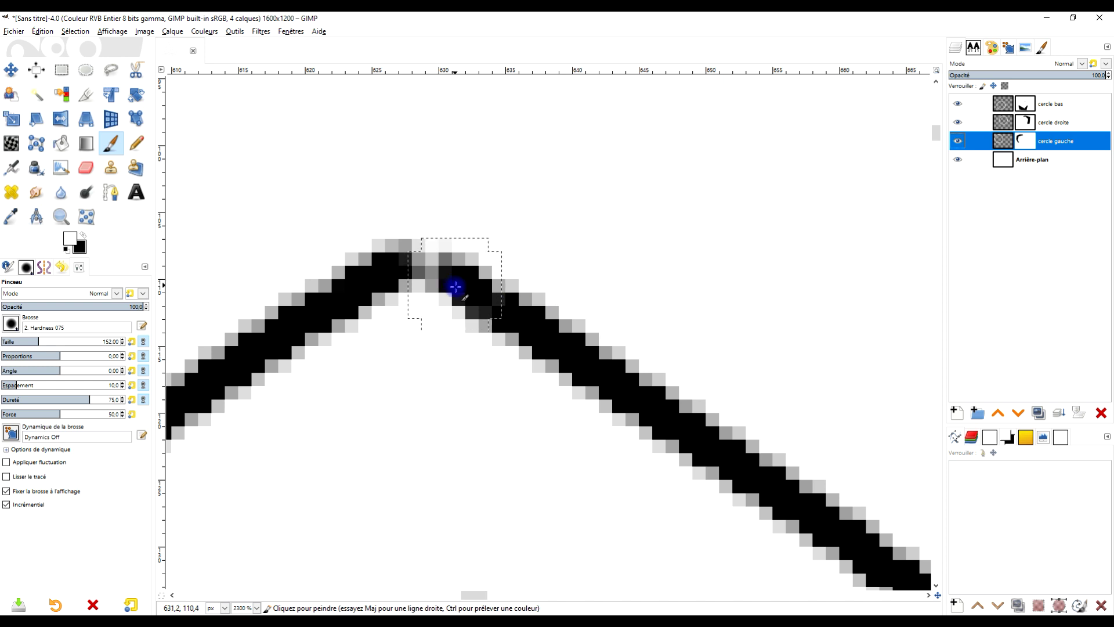
pyautogui.moveTo(440, 274); pyautogui.dragTo(437, 291)
pyautogui.scroll(-10, 437, 291)
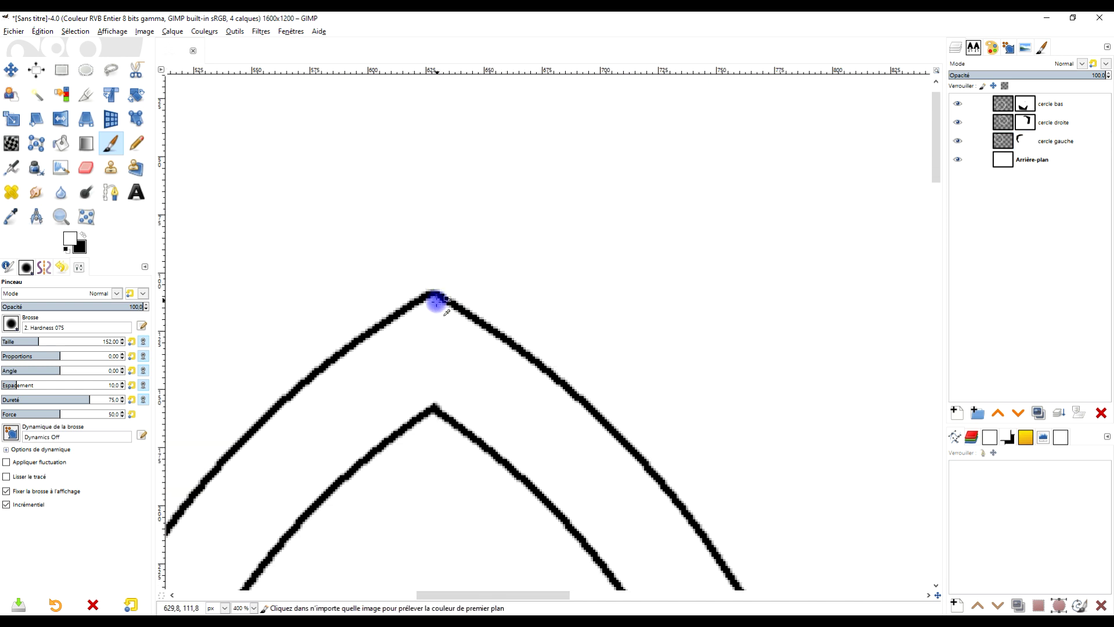
pyautogui.scroll(-3, 444, 326)
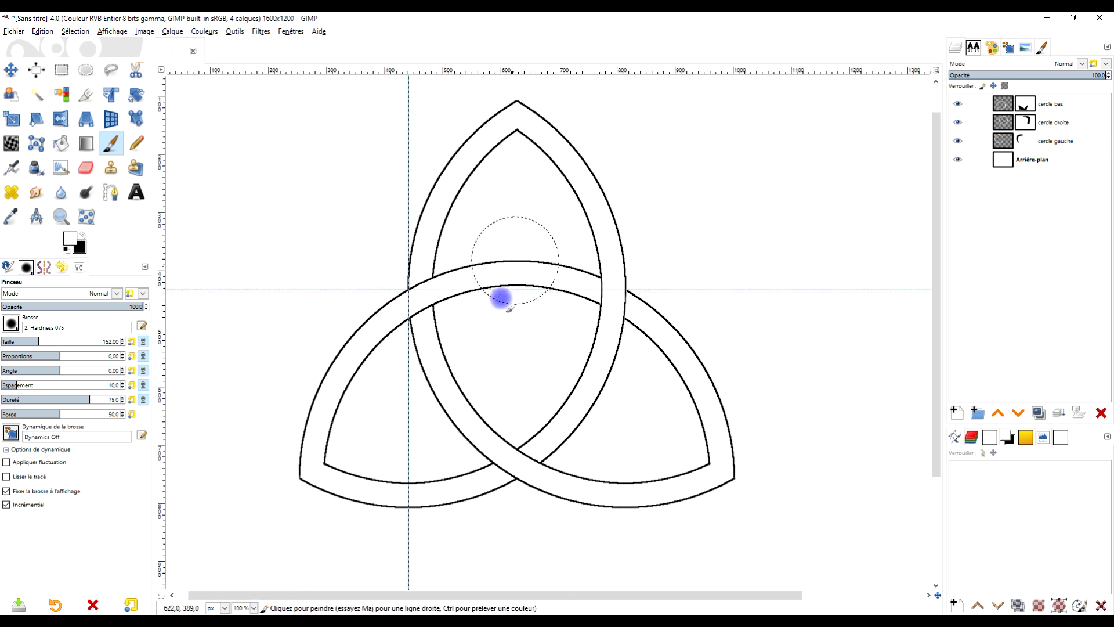
# - Restore the lower arc's end at the upper-right crossing with white on the cercle bas mask so it meets the descending line
pyautogui.press('ctrl')
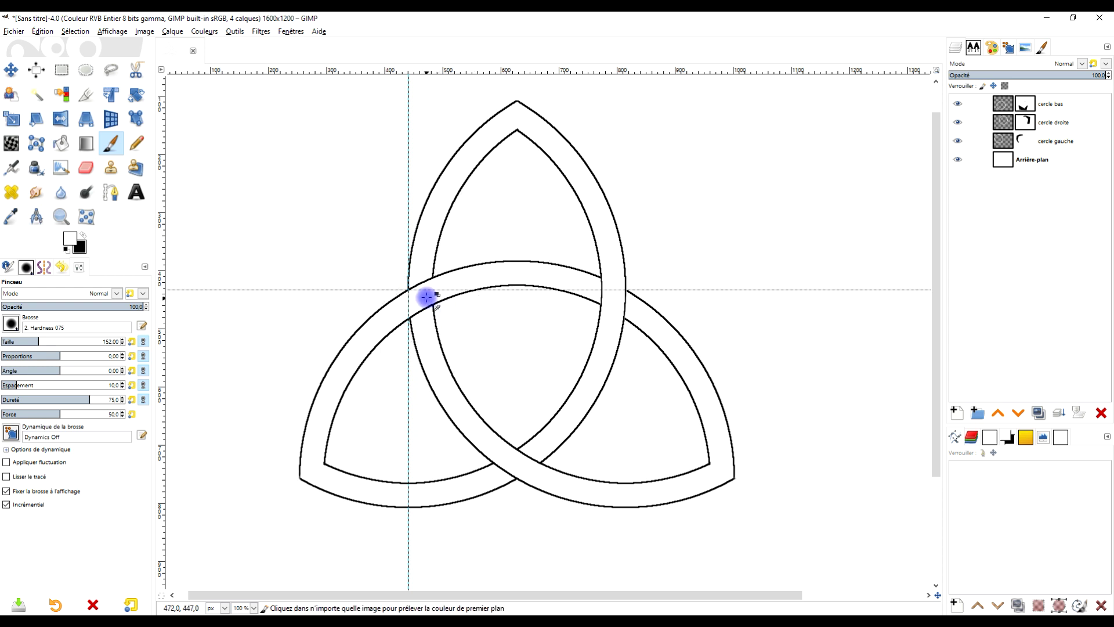
pyautogui.scroll(2, 427, 296)
pyautogui.scroll(-2, 422, 318)
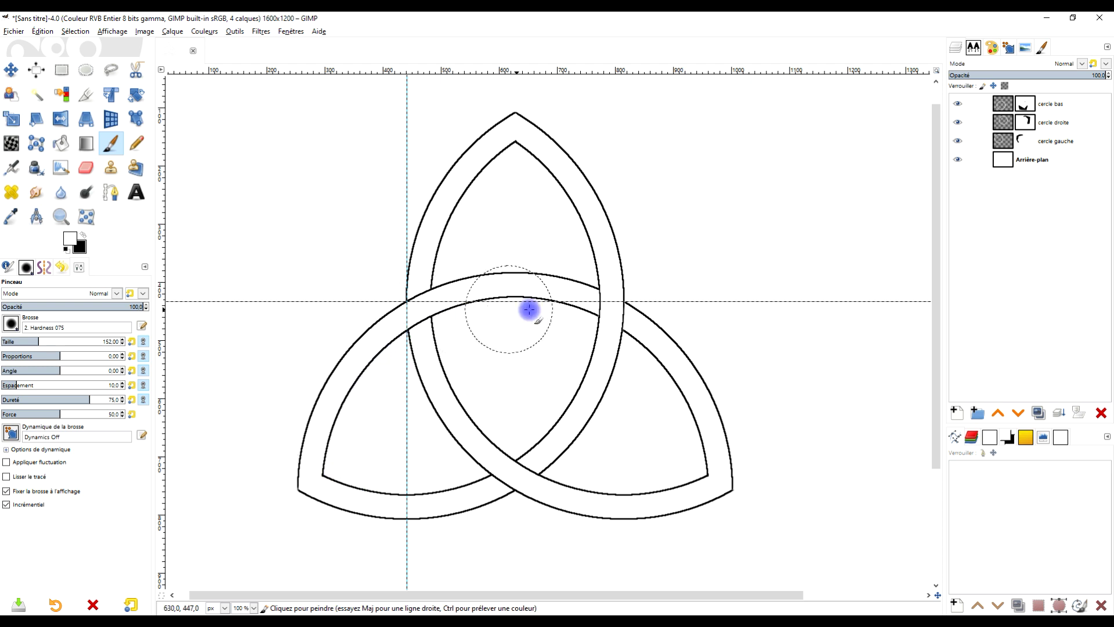
pyautogui.press('3')
pyautogui.moveTo(581, 418); pyautogui.dragTo(584, 301)
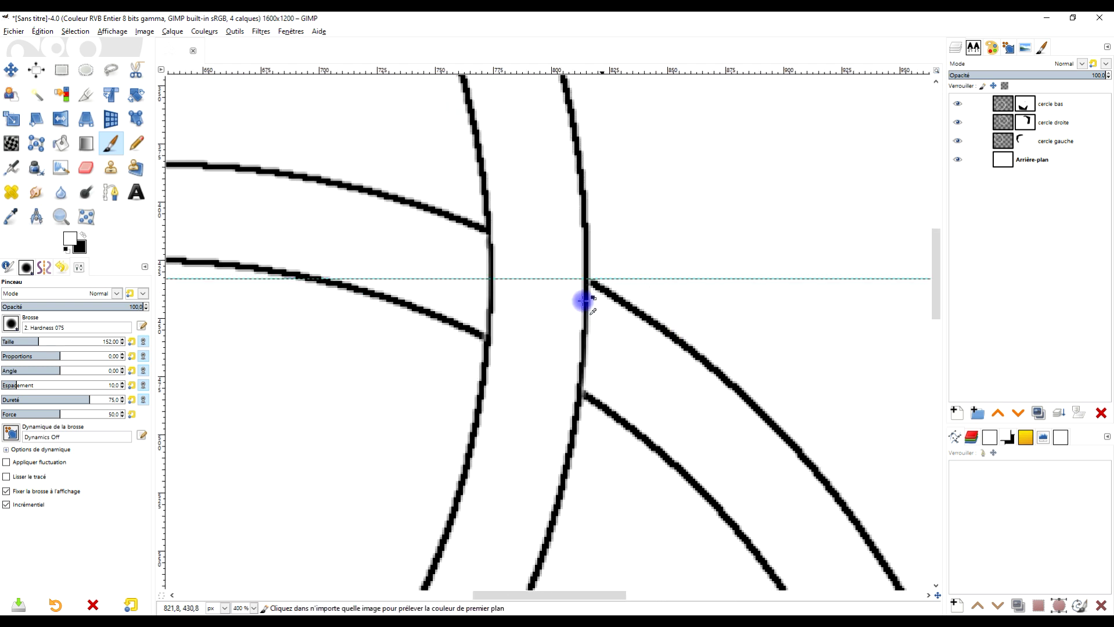
pyautogui.scroll(3, 536, 354)
pyautogui.click(957, 104)
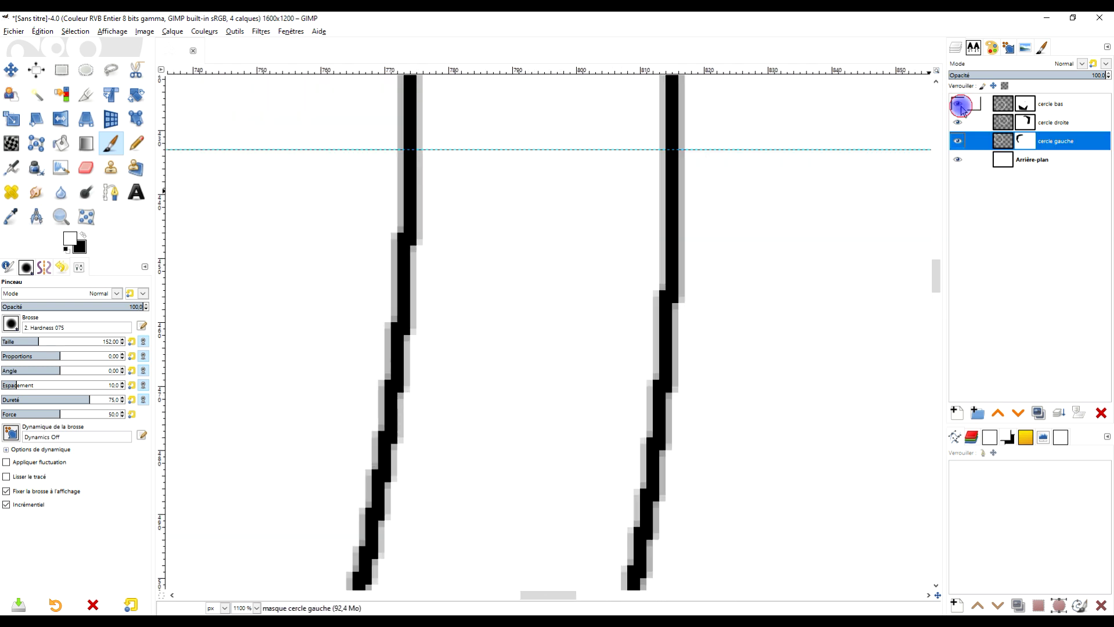
pyautogui.click(957, 104)
pyautogui.scroll(1, 364, 294)
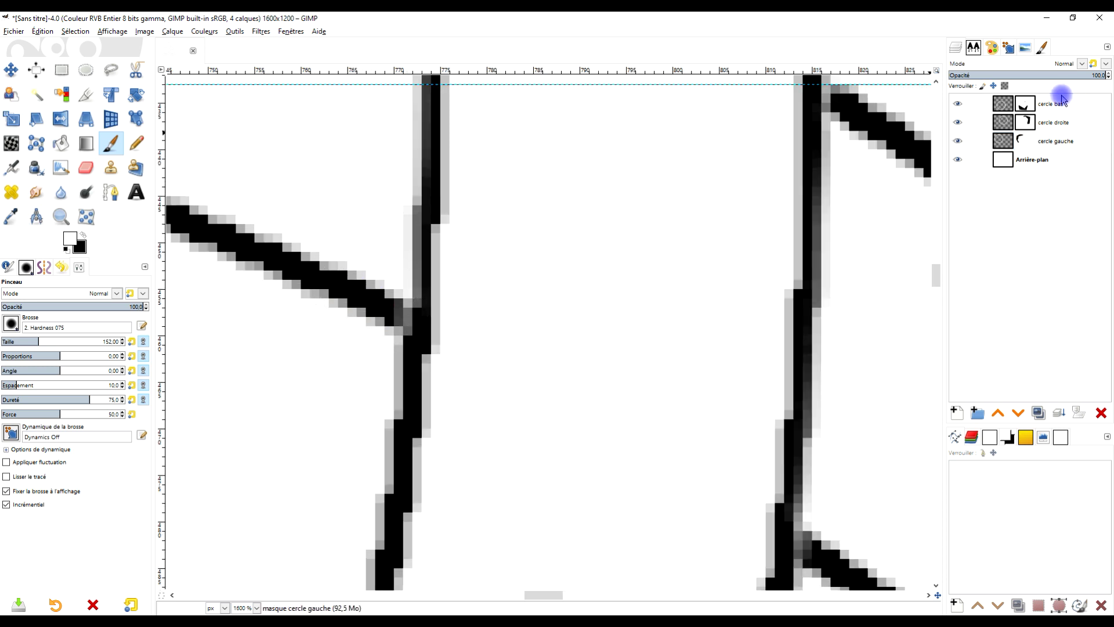
pyautogui.click(957, 123)
pyautogui.click(956, 103)
pyautogui.click(1026, 106)
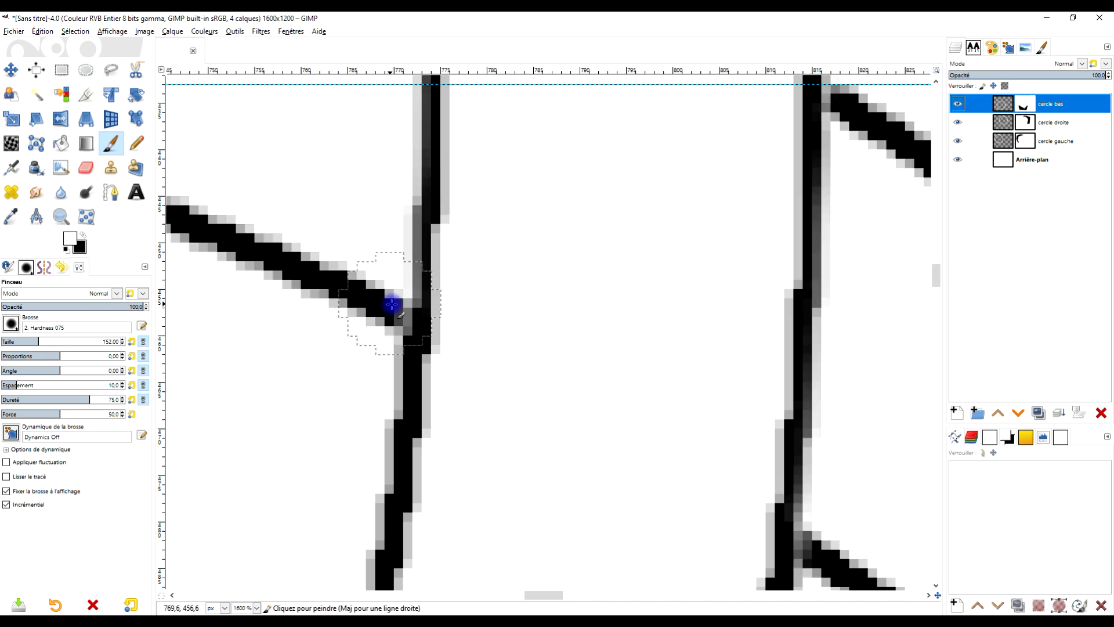
pyautogui.scroll(1, 390, 303)
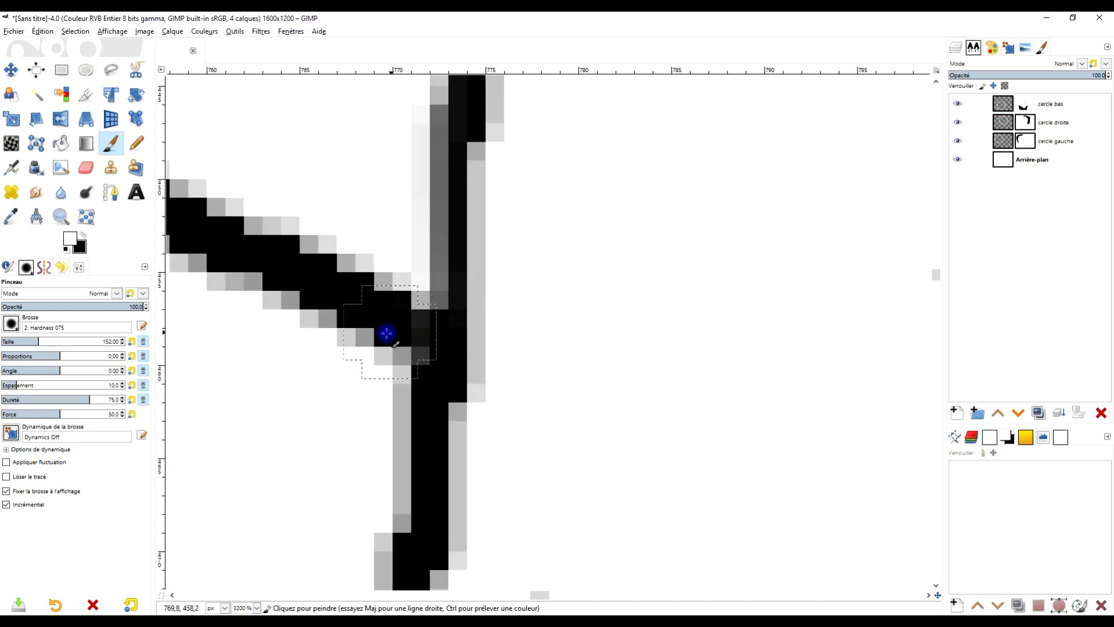
# - Remove all guides from the image
pyautogui.scroll(-9, 386, 333)
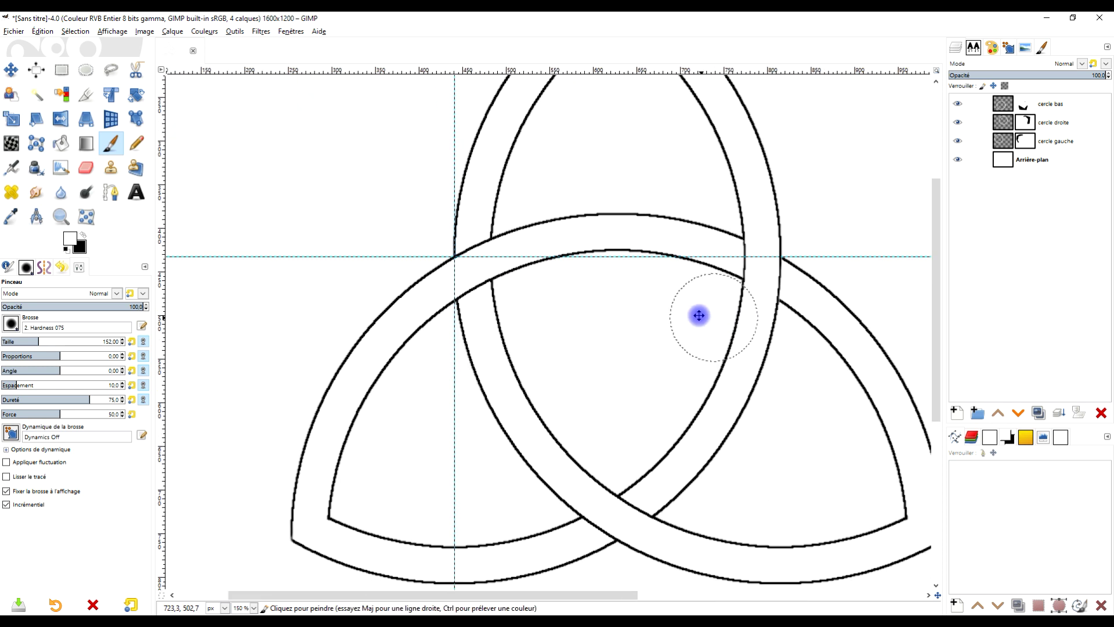
pyautogui.scroll(-1, 666, 303)
pyautogui.scroll(-1, 674, 301)
pyautogui.scroll(1, 671, 301)
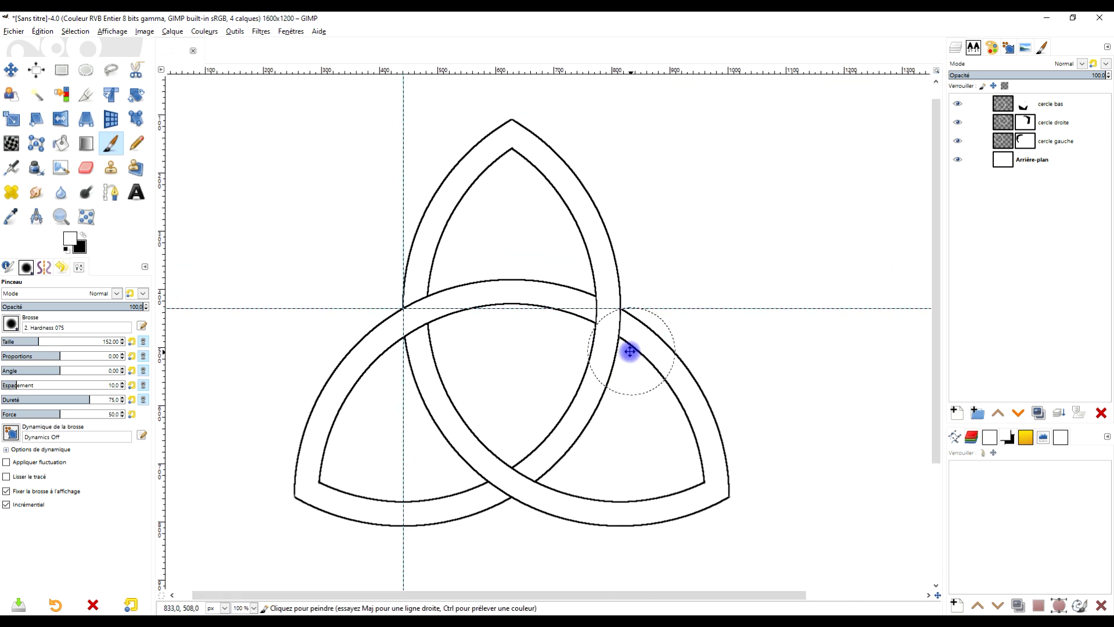
pyautogui.click(75, 31)
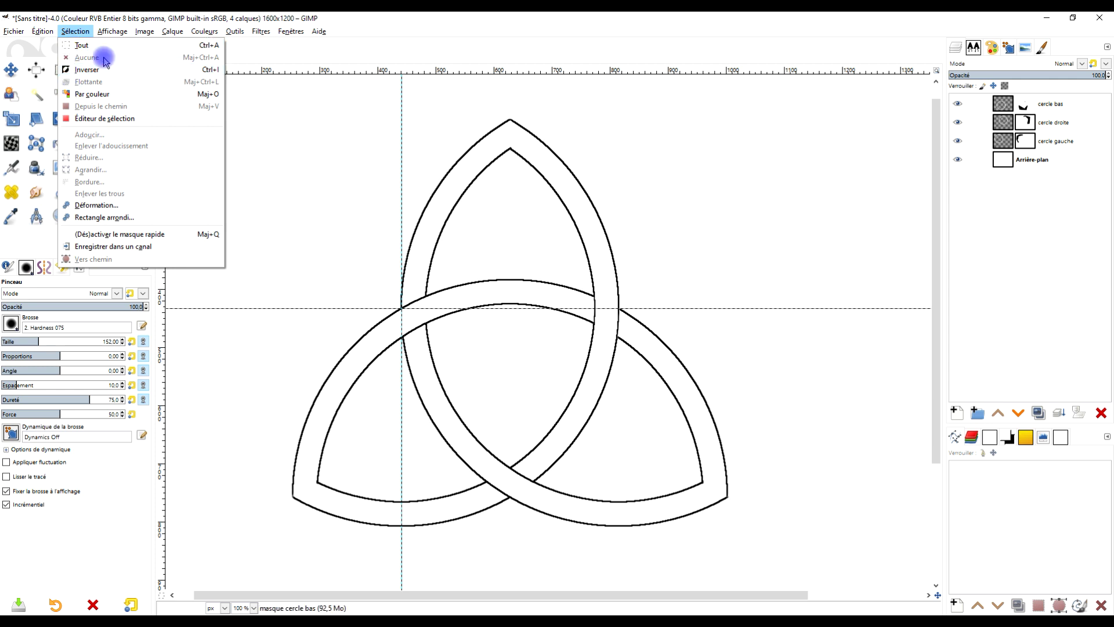
pyautogui.click(145, 32)
pyautogui.moveTo(224, 266)
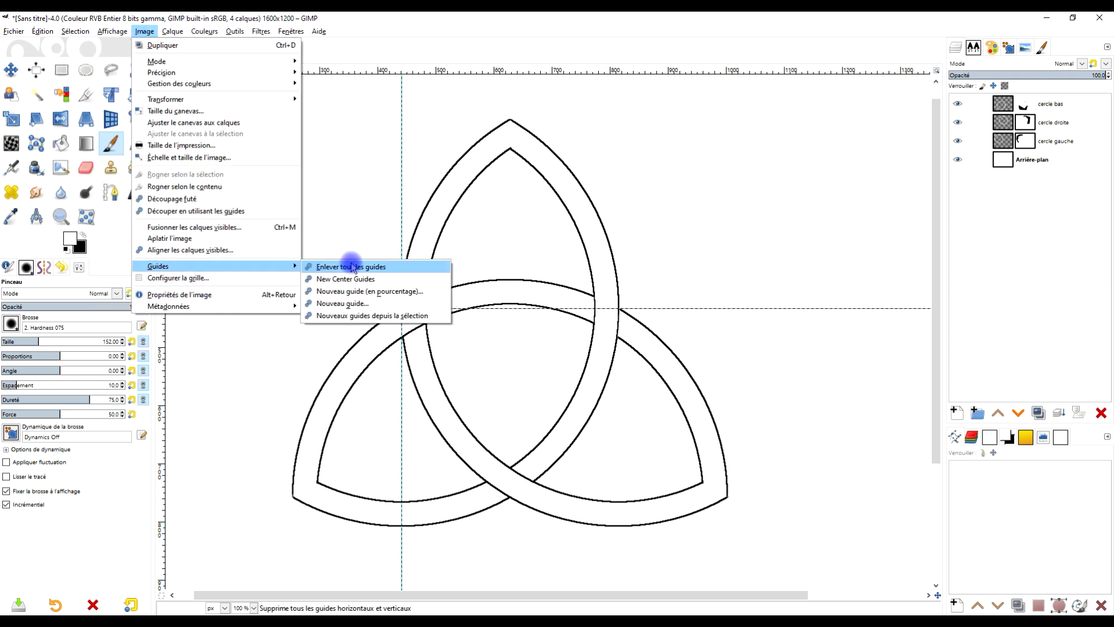
pyautogui.click(349, 267)
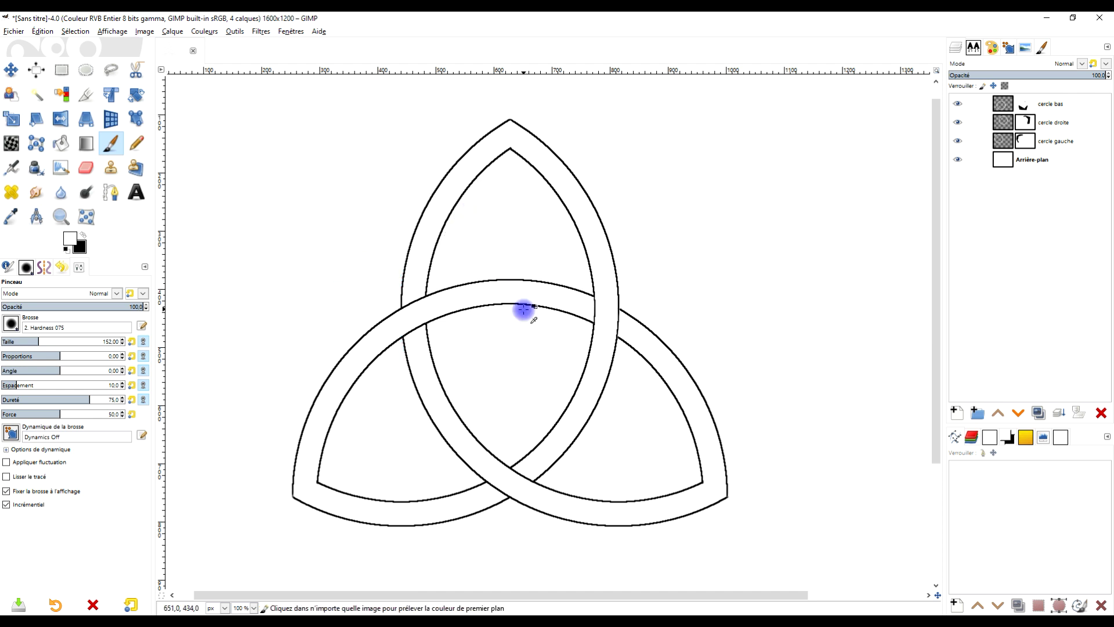
# - Apply the layer masks of the cercle bas, cercle droite and cercle gauche layers
pyautogui.moveTo(565, 382); pyautogui.dragTo(554, 353)
pyautogui.moveTo(659, 294); pyautogui.dragTo(658, 307)
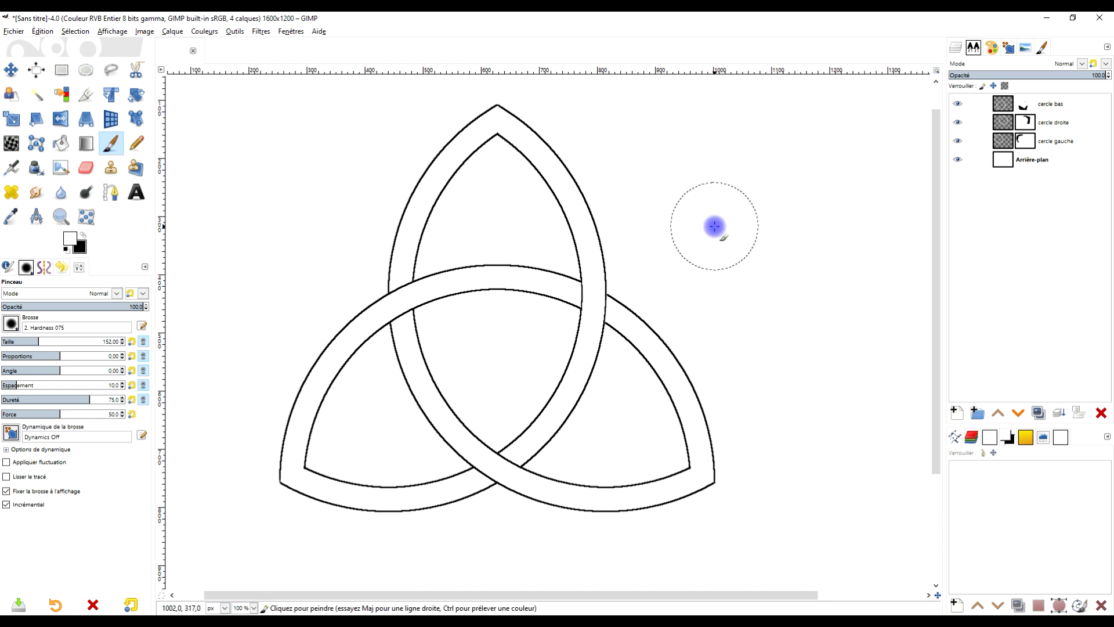
pyautogui.rightClick(1025, 107)
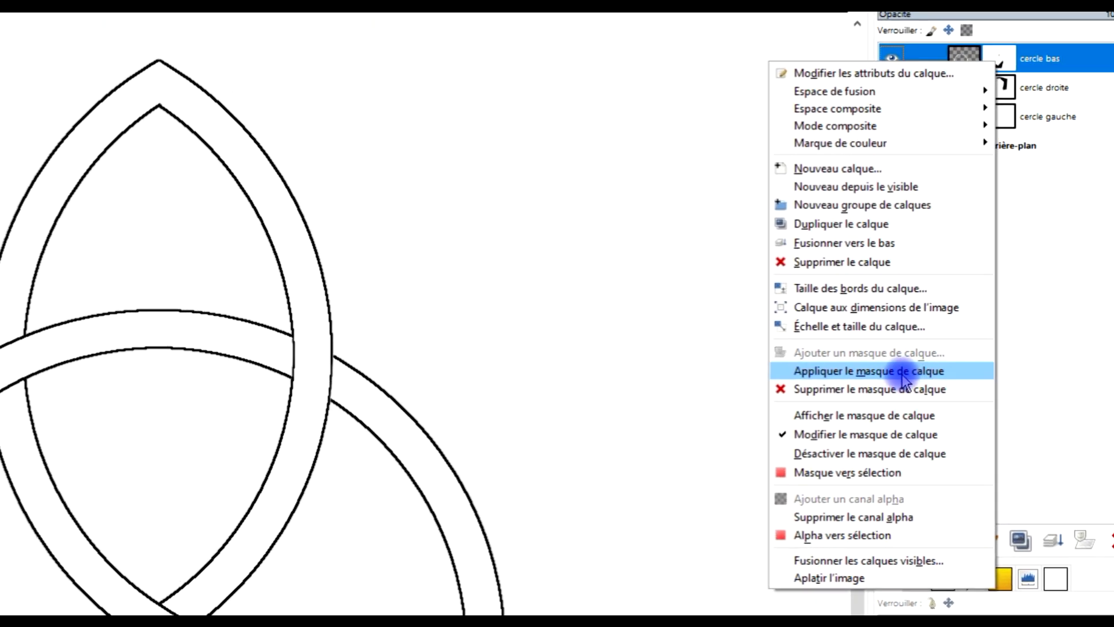
pyautogui.click(902, 376)
pyautogui.rightClick(1007, 87)
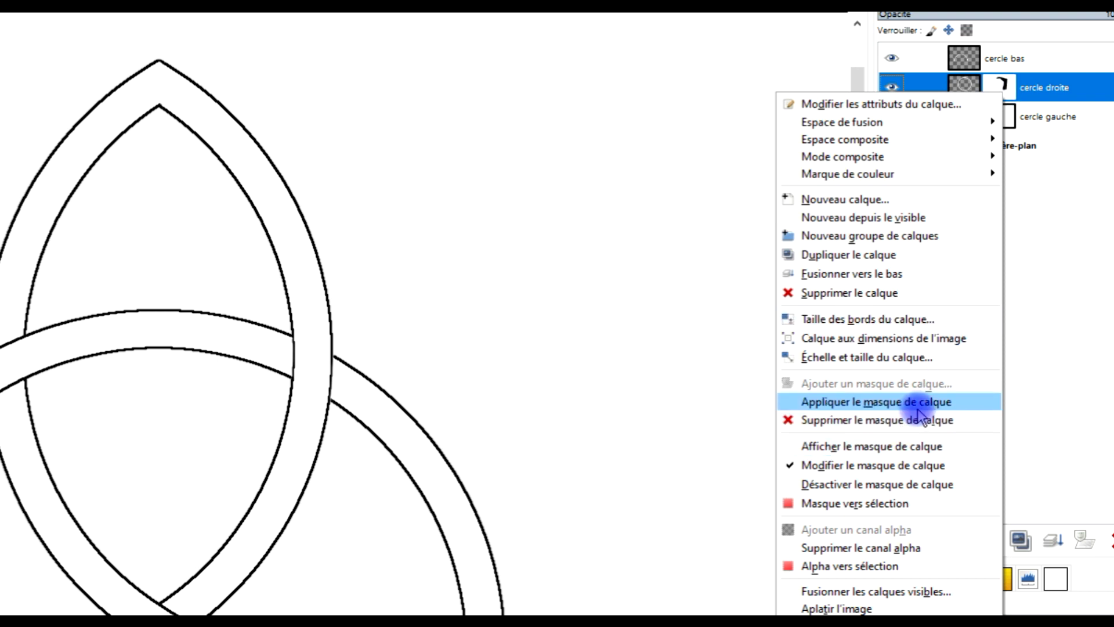
pyautogui.click(918, 403)
pyautogui.rightClick(999, 115)
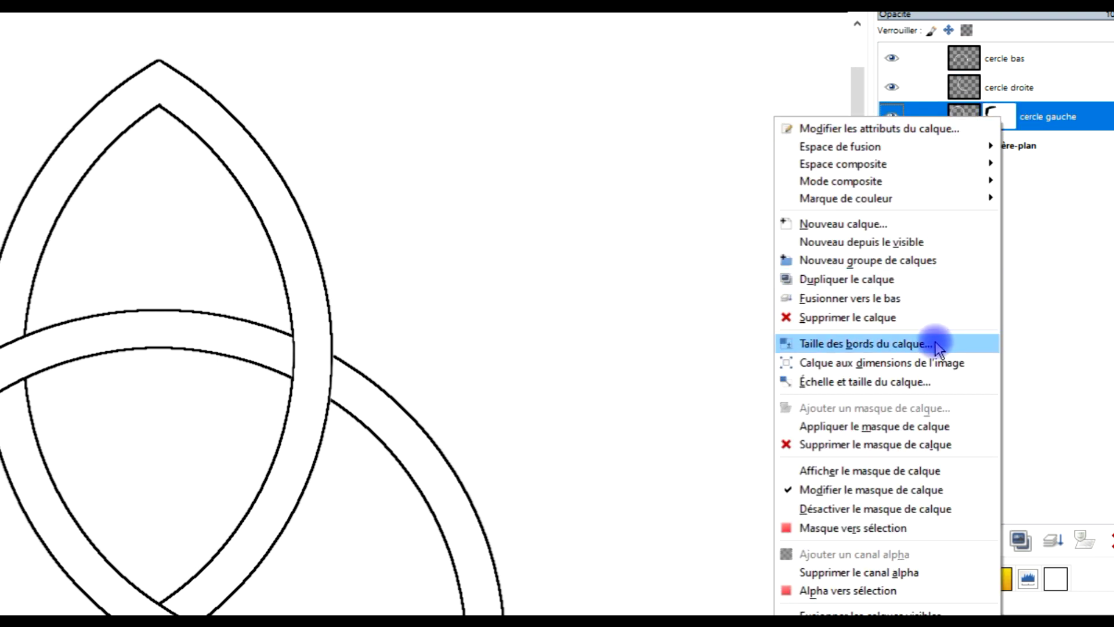
pyautogui.click(910, 427)
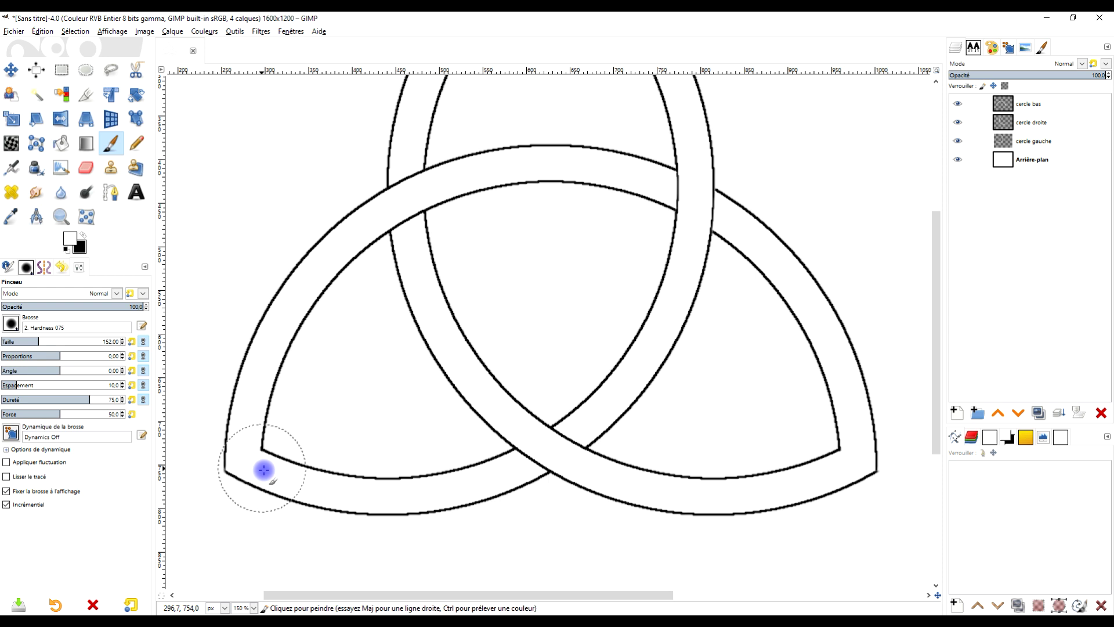
# - Hide the cercle bas layer and show it again to check which lines it contains
pyautogui.click(956, 105)
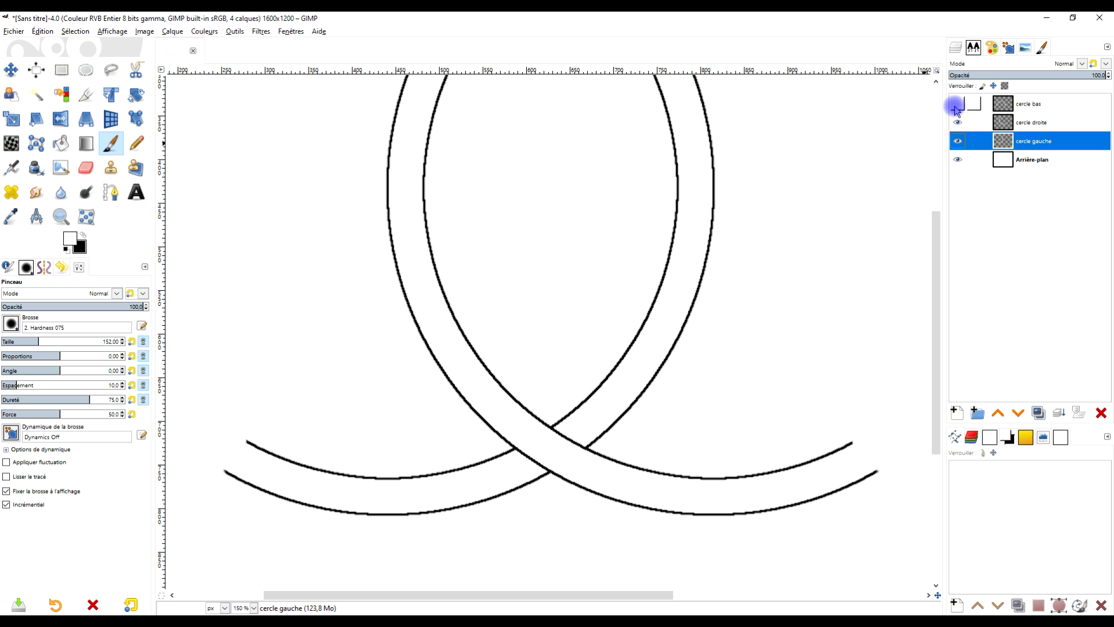
pyautogui.click(956, 106)
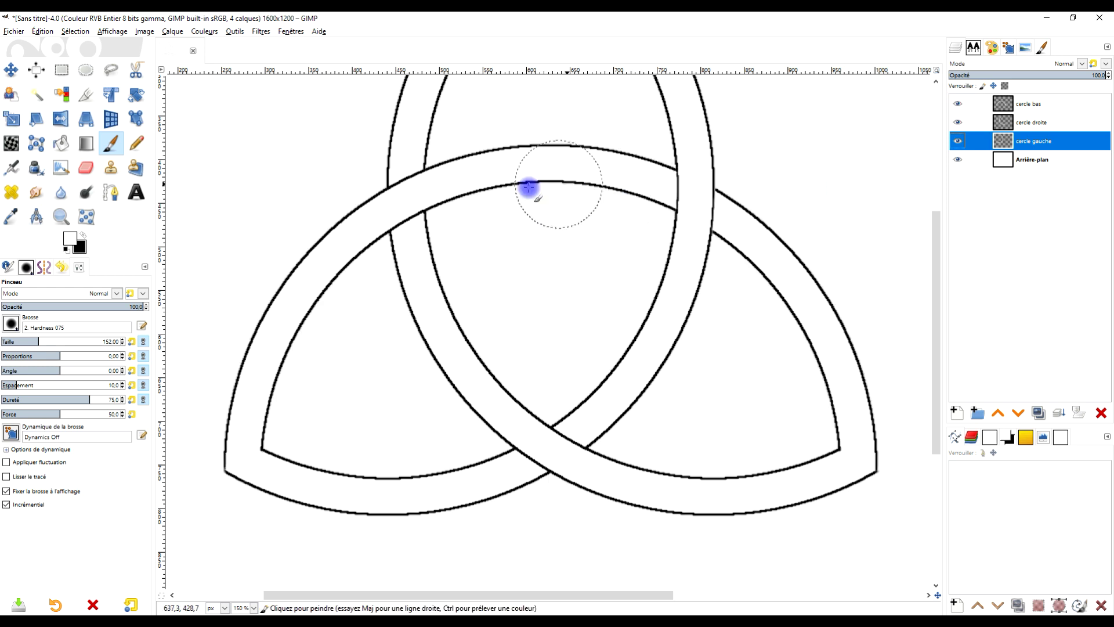
# - Toggle the visibility of the cercle bas, cercle droite and cercle gauche layers one by one to examine which lines each contains
pyautogui.click(1024, 104)
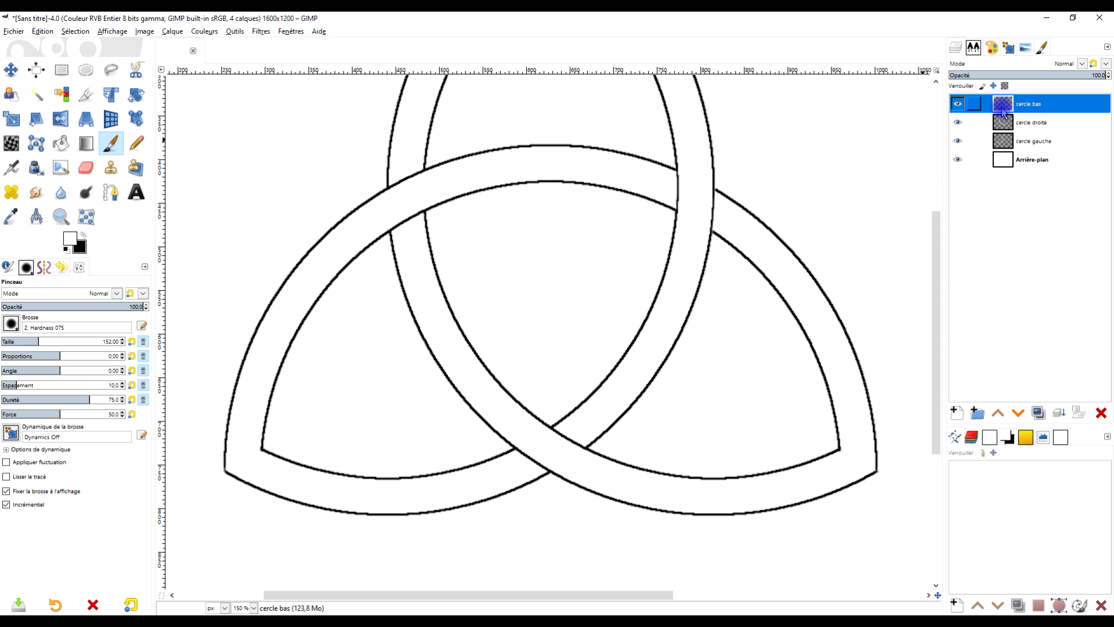
pyautogui.click(956, 105)
pyautogui.click(956, 105)
pyautogui.click(956, 123)
pyautogui.click(957, 123)
pyautogui.click(956, 141)
pyautogui.click(957, 141)
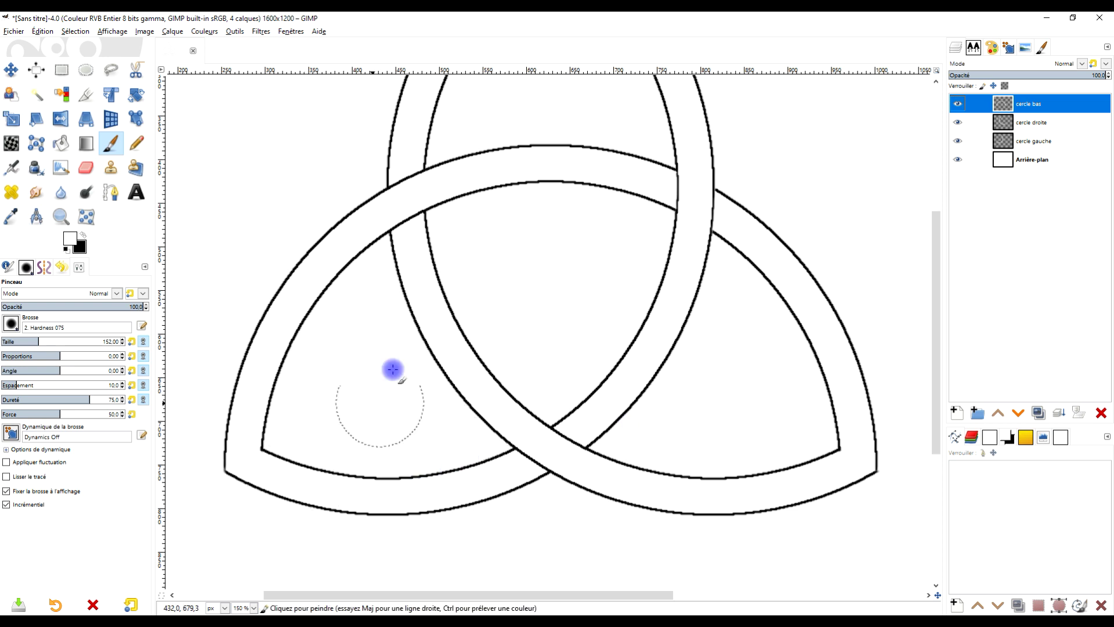
# - On the cercle bas layer, outline the left loop's arc with a free selection from the lower crossing around the left tip to the upper-right crossing
pyautogui.click(110, 70)
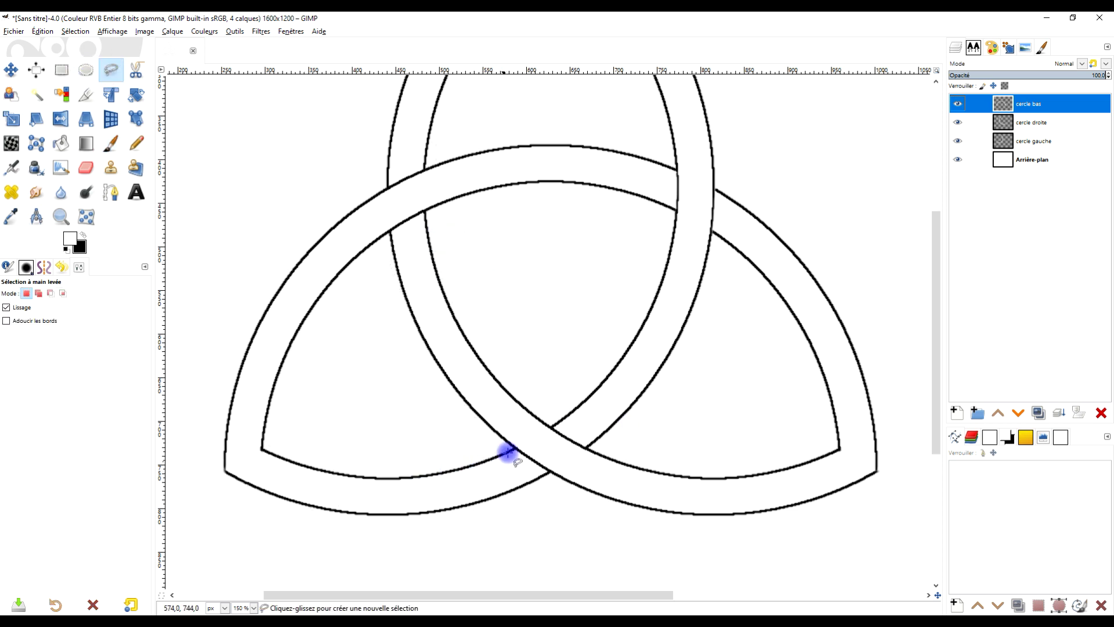
pyautogui.click(522, 431)
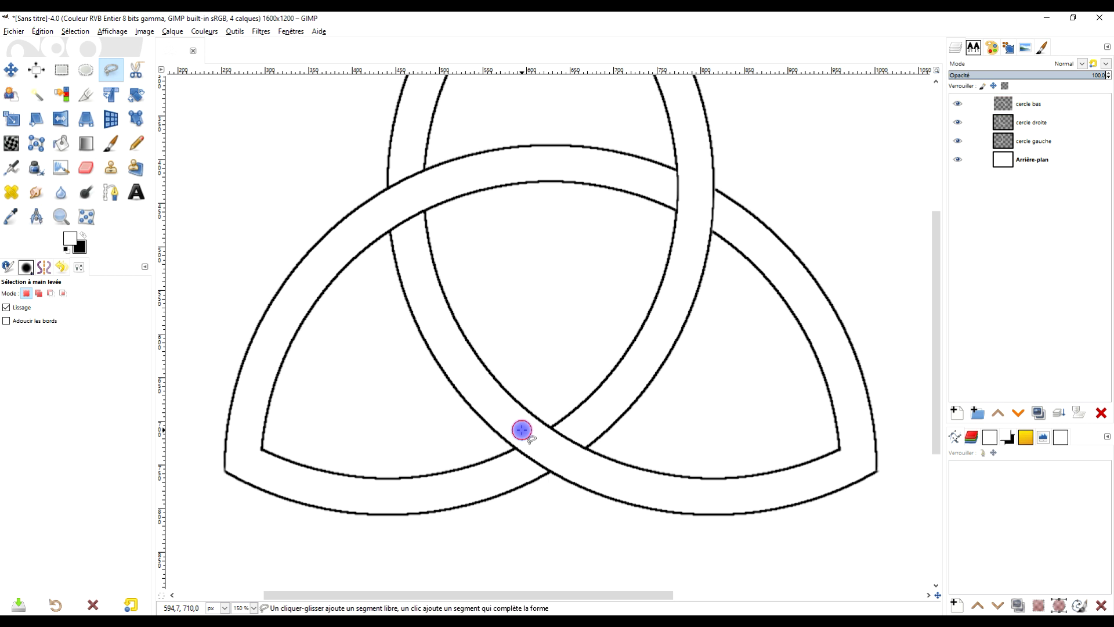
pyautogui.click(578, 474)
pyautogui.click(465, 530)
pyautogui.click(233, 527)
pyautogui.click(204, 452)
pyautogui.click(224, 291)
pyautogui.click(334, 175)
pyautogui.click(513, 126)
pyautogui.click(625, 129)
pyautogui.click(695, 163)
pyautogui.click(689, 231)
pyautogui.click(438, 232)
pyautogui.click(282, 421)
pyautogui.click(434, 457)
pyautogui.doubleClick(522, 430)
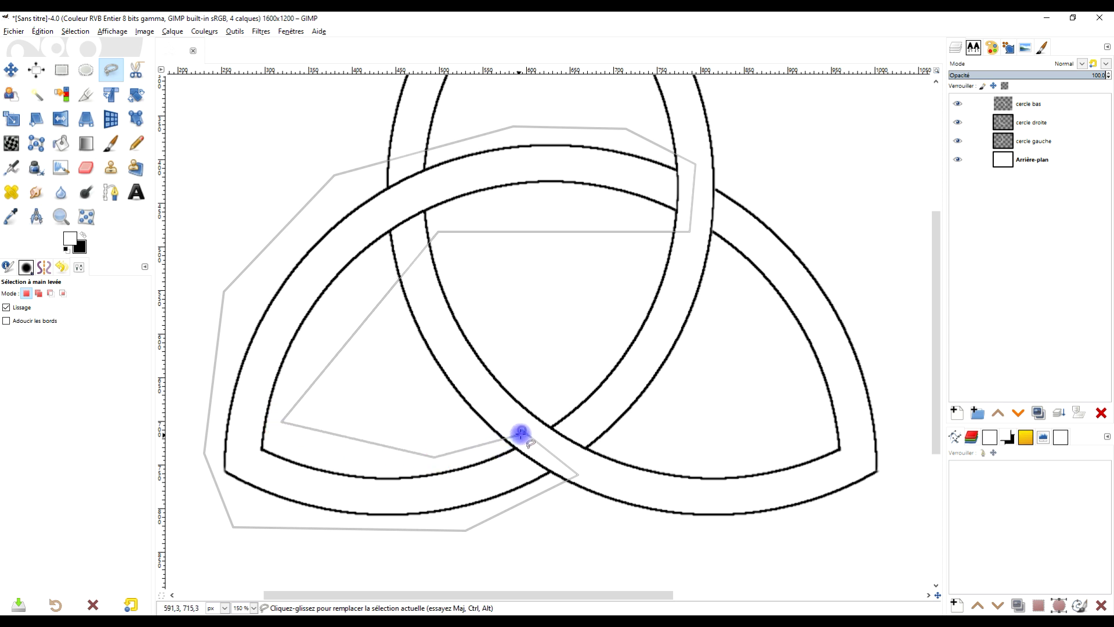
pyautogui.press('Return')
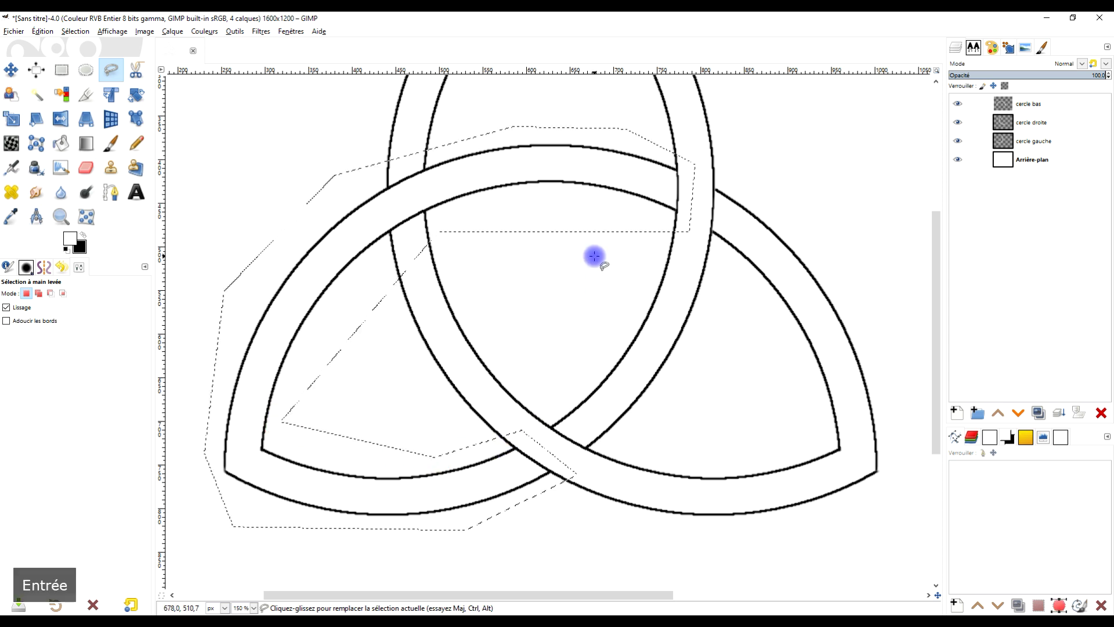
# - Cut the selected arc out of the cercle bas layer and paste it as a new layer
pyautogui.click(958, 104)
pyautogui.click(957, 104)
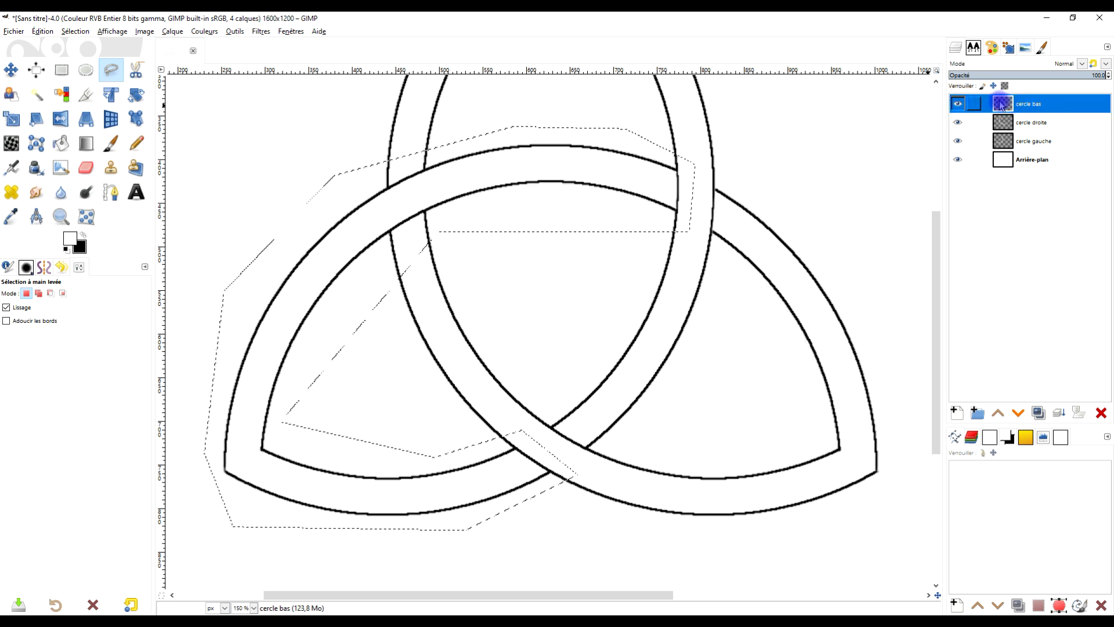
pyautogui.hotkey('ctrl', 'x')
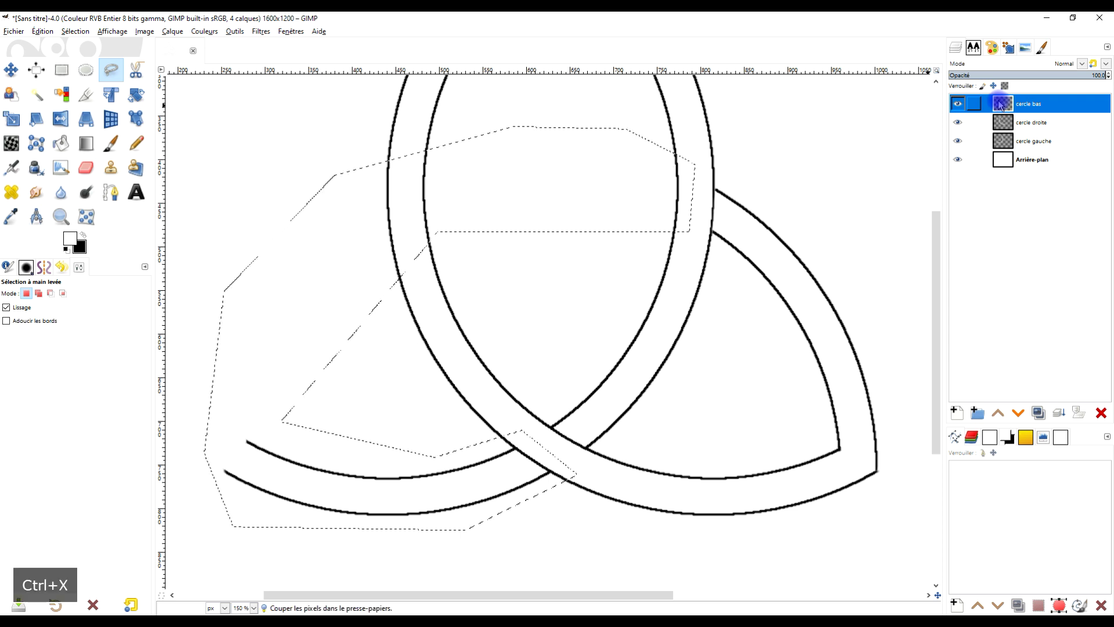
pyautogui.hotkey('ctrl', 'v')
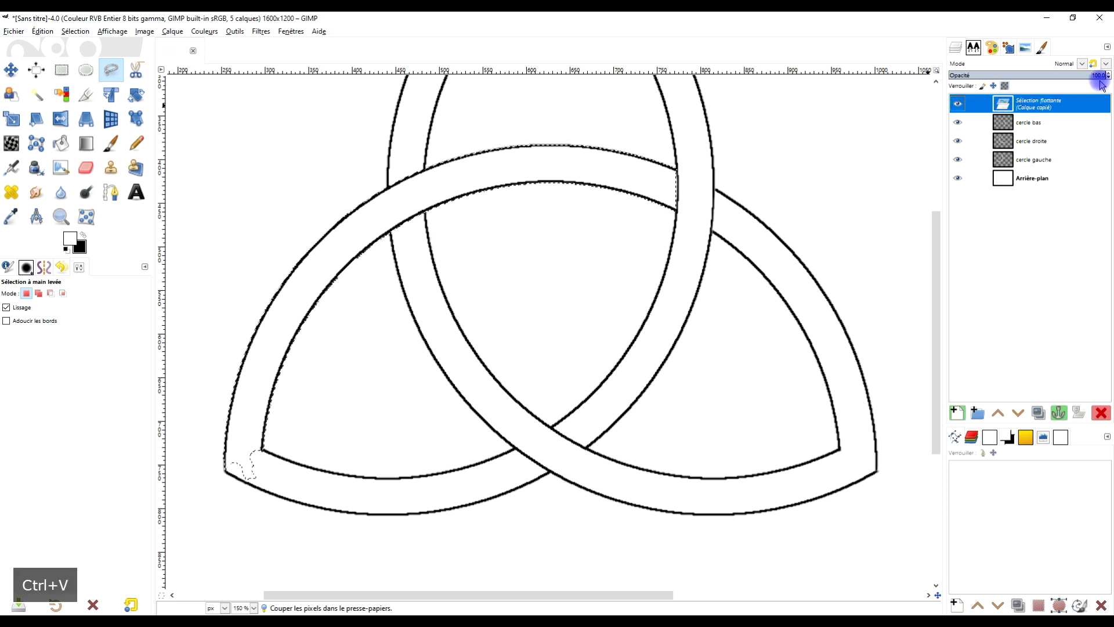
pyautogui.click(957, 412)
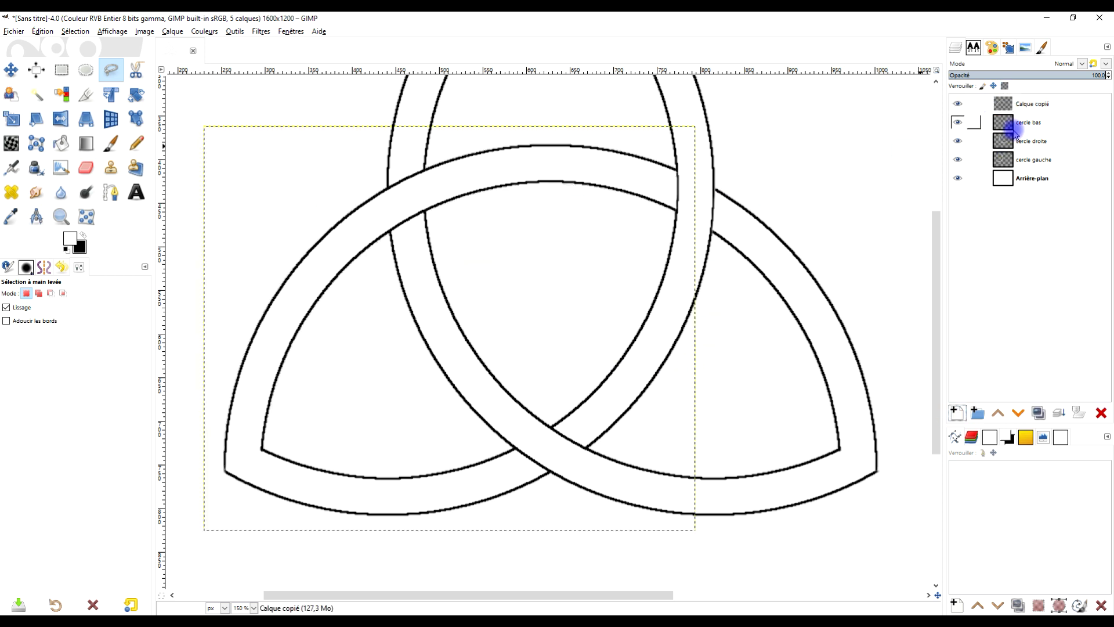
# - Hide the Calque copié layer and toggle cercle droite and cercle gauche to find which one holds the lower-left arc
pyautogui.click(958, 106)
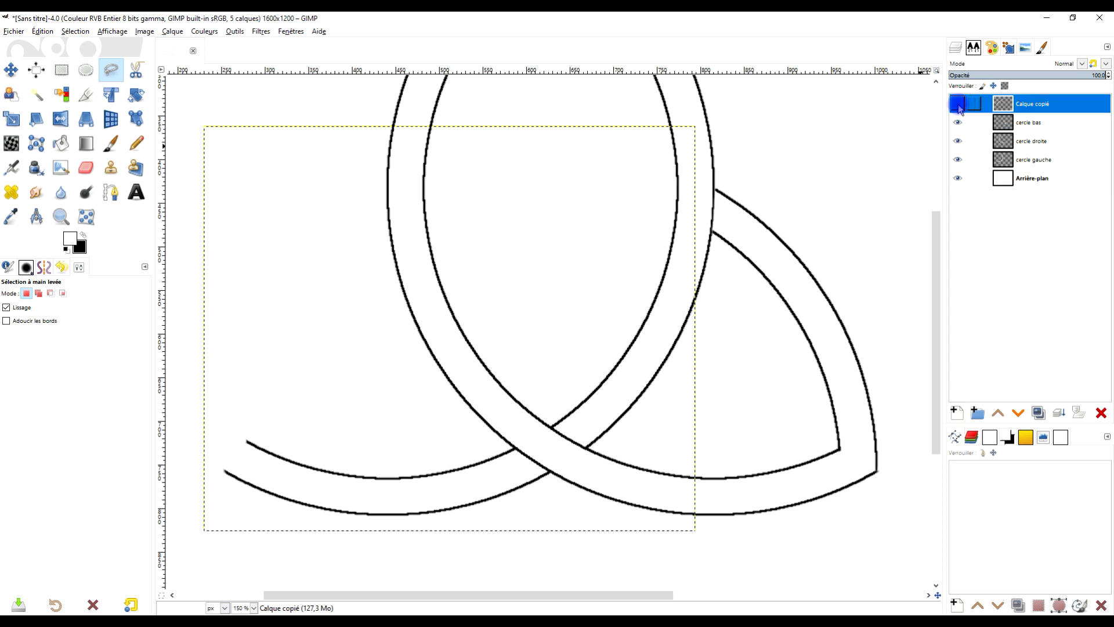
pyautogui.click(958, 141)
pyautogui.click(958, 141)
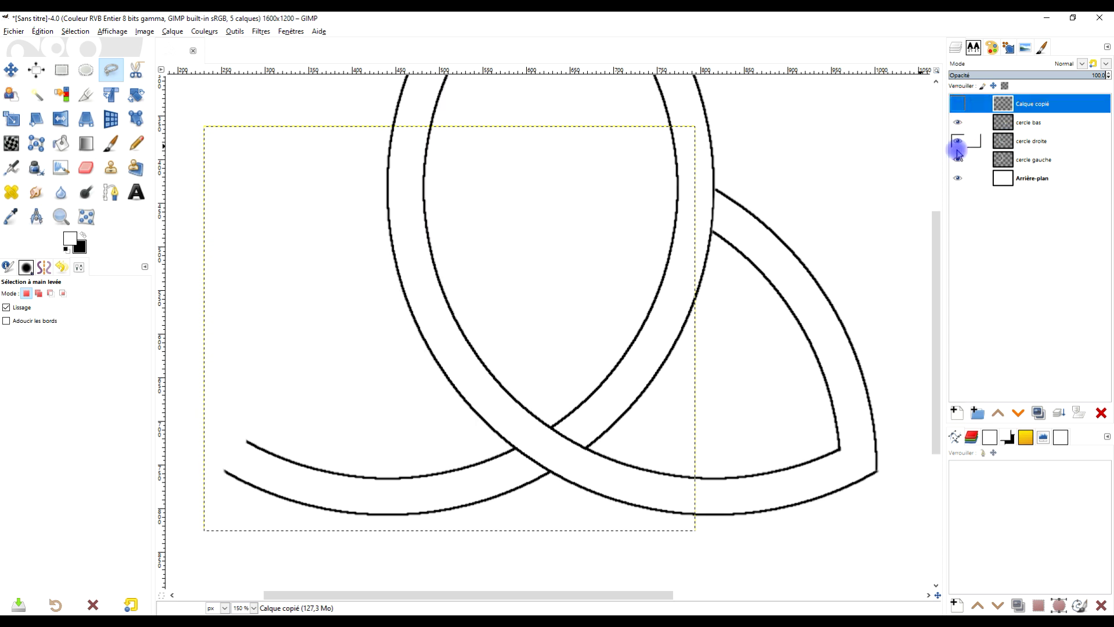
pyautogui.click(958, 159)
pyautogui.click(958, 159)
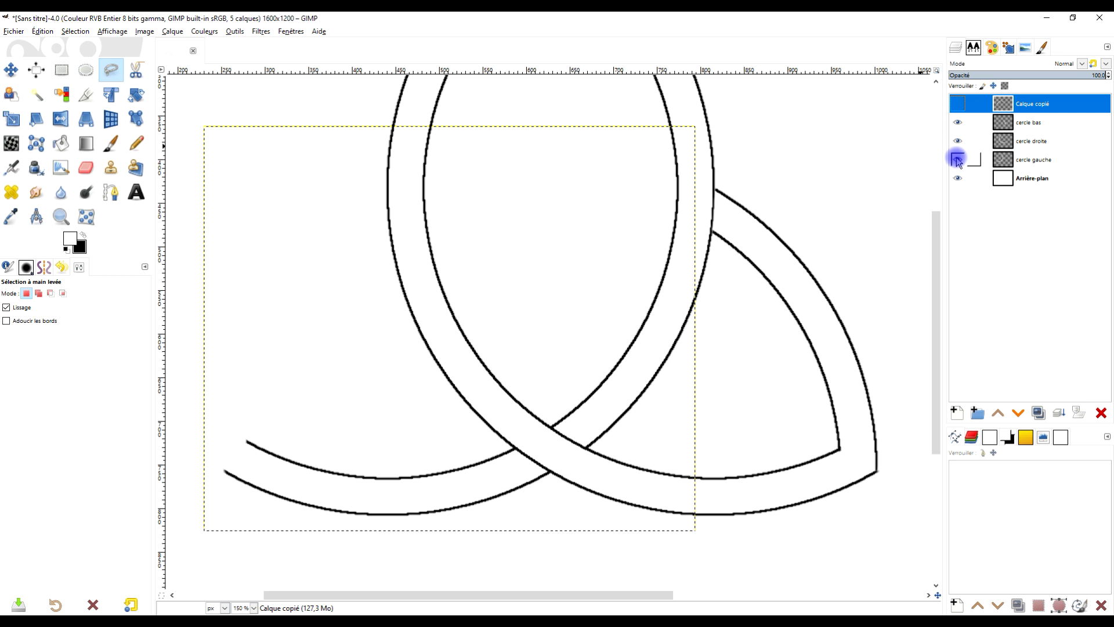
# - On the cercle gauche layer, outline the lower-left arc with a free selection from the left tip to the lower crossing
pyautogui.click(1002, 159)
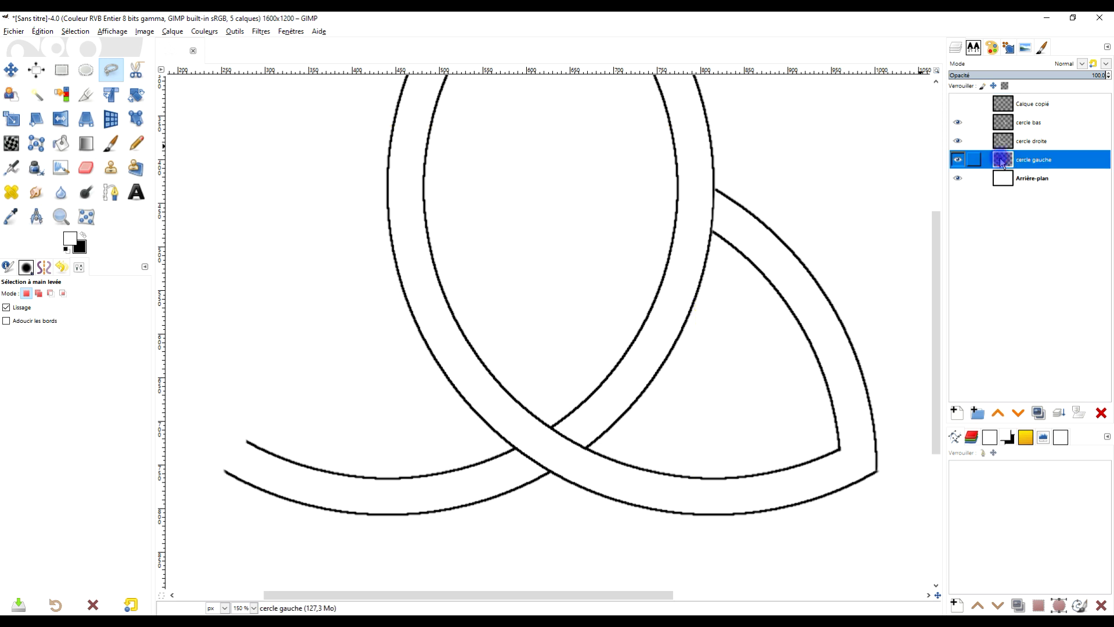
pyautogui.click(242, 426)
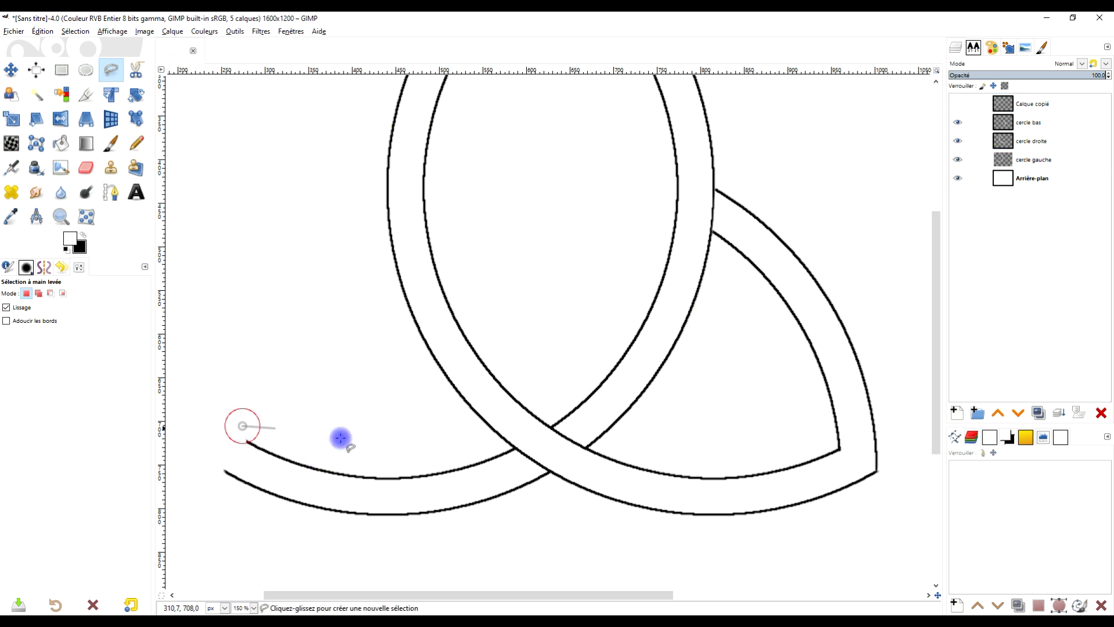
pyautogui.click(524, 437)
pyautogui.click(580, 471)
pyautogui.click(506, 520)
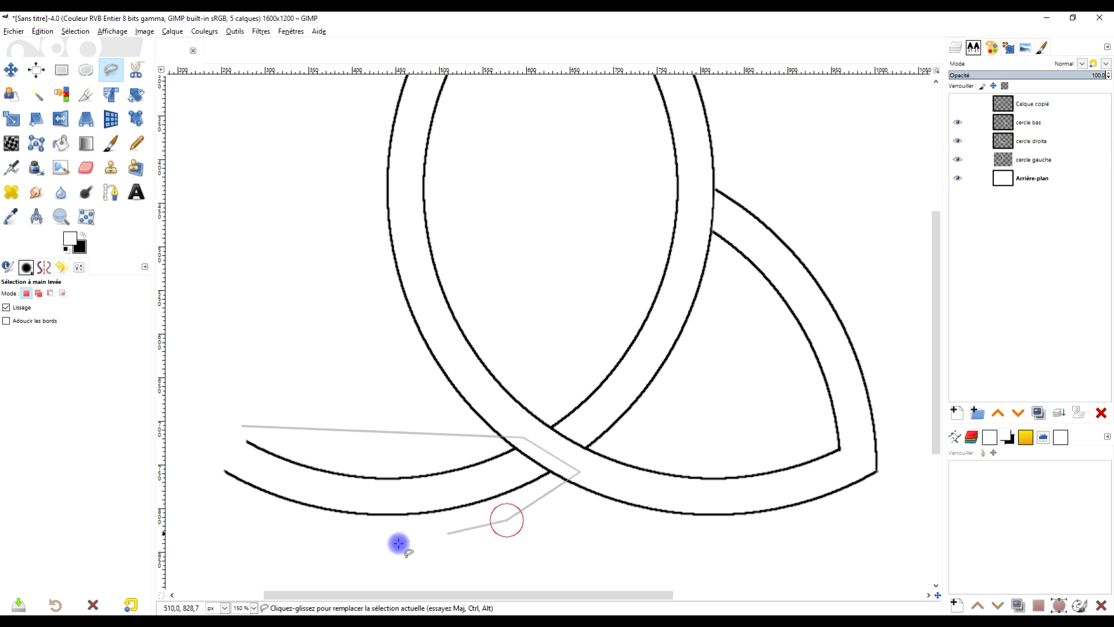
pyautogui.click(269, 541)
pyautogui.click(199, 478)
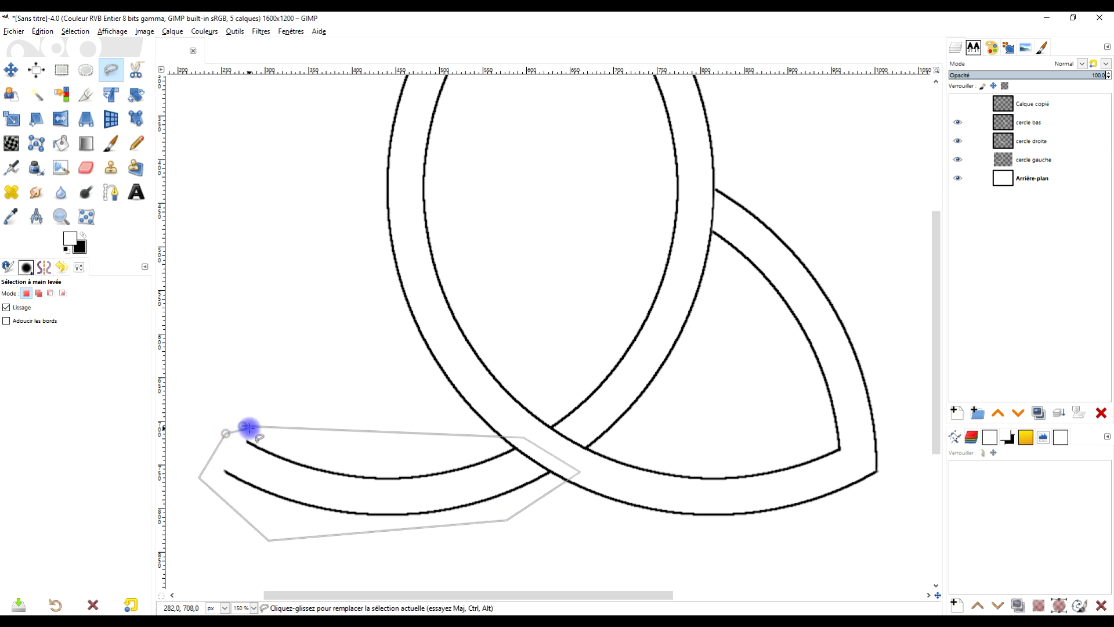
pyautogui.click(247, 423)
pyautogui.press('Return')
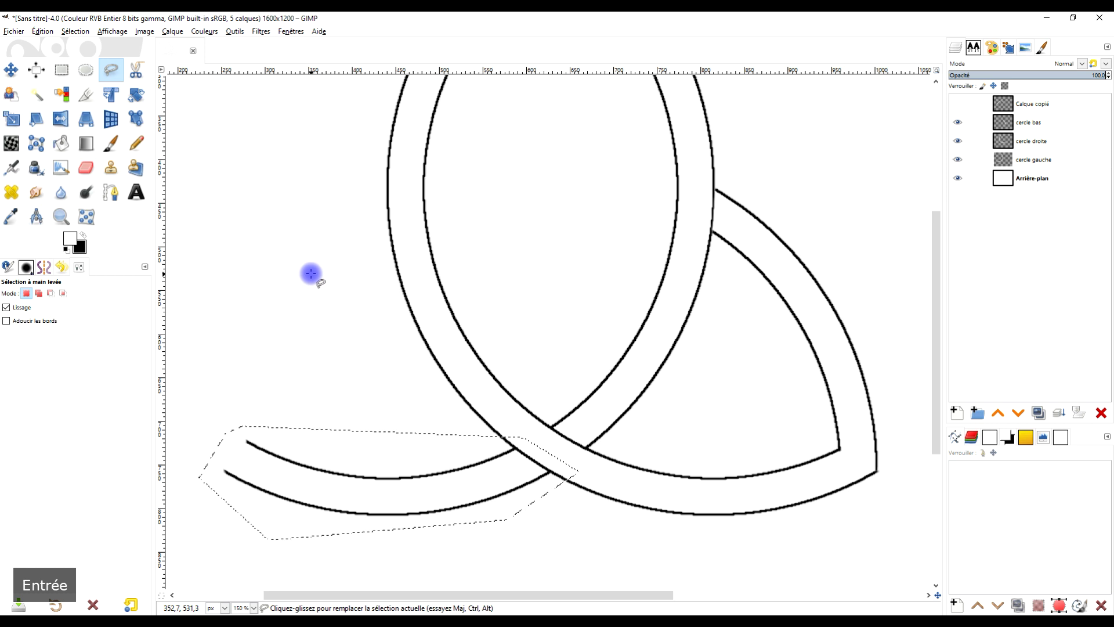
# - Cut the selected lower-left arc out of cercle gauche and paste it, combining it in one layer with the Calque copié piece
pyautogui.click(958, 159)
pyautogui.click(957, 159)
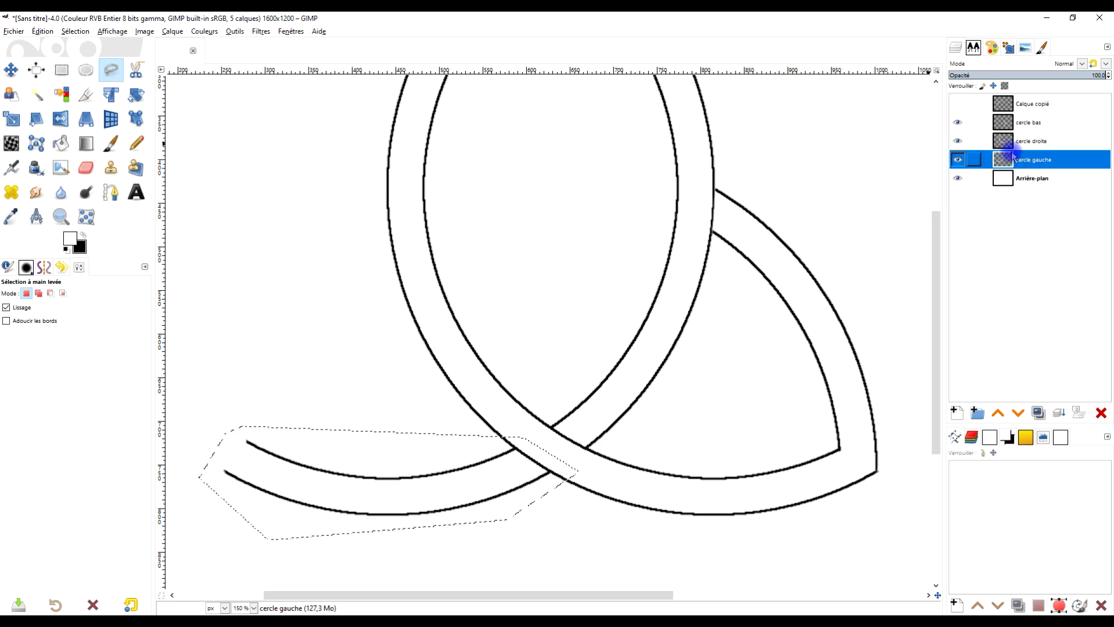
pyautogui.click(44, 32)
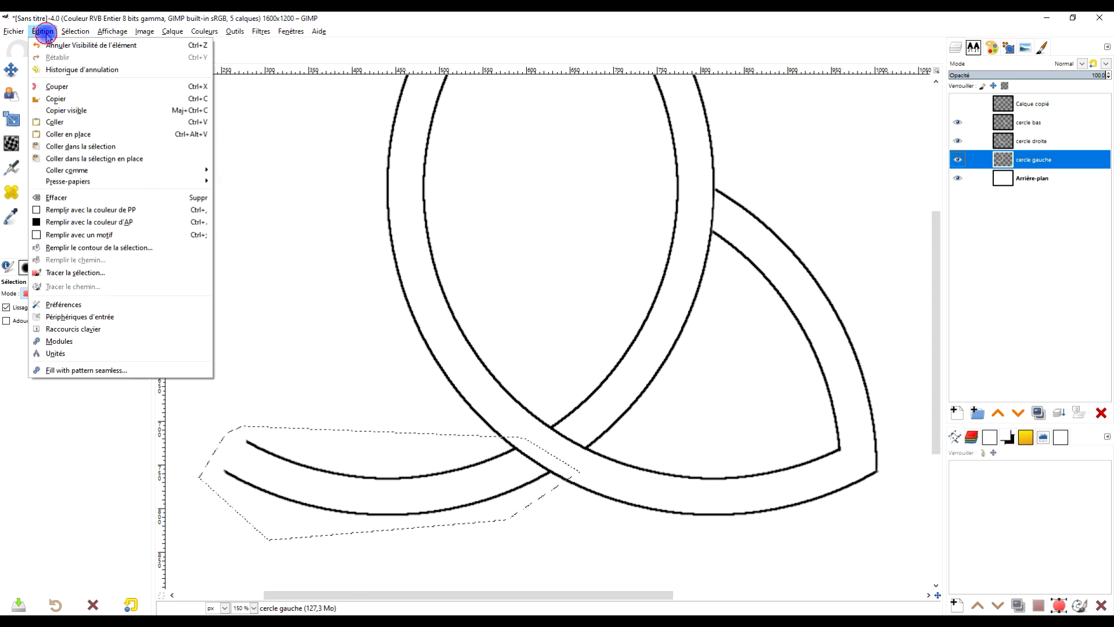
pyautogui.click(64, 86)
pyautogui.click(35, 30)
pyautogui.click(75, 116)
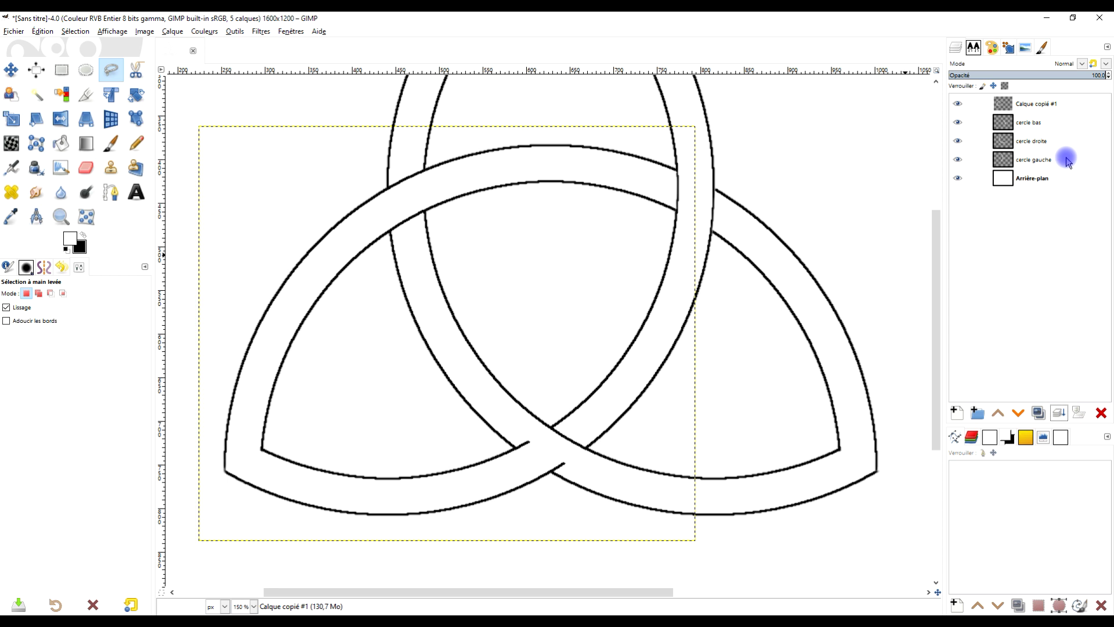
# - Rename the combined copied layer as Gauche
pyautogui.doubleClick(1039, 104)
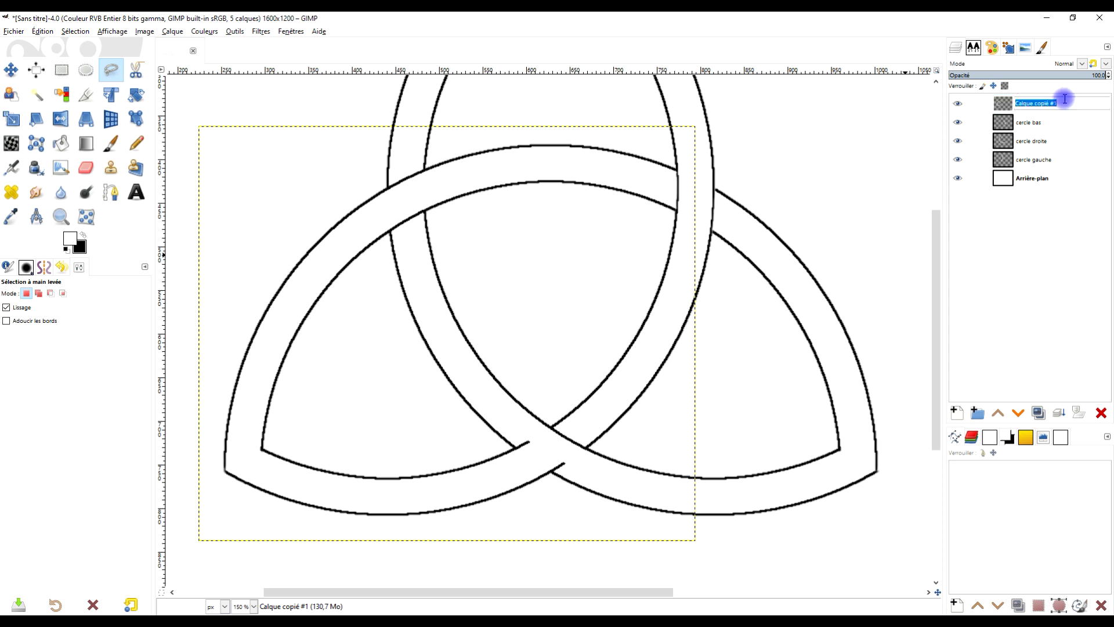
pyautogui.write('Gauche')
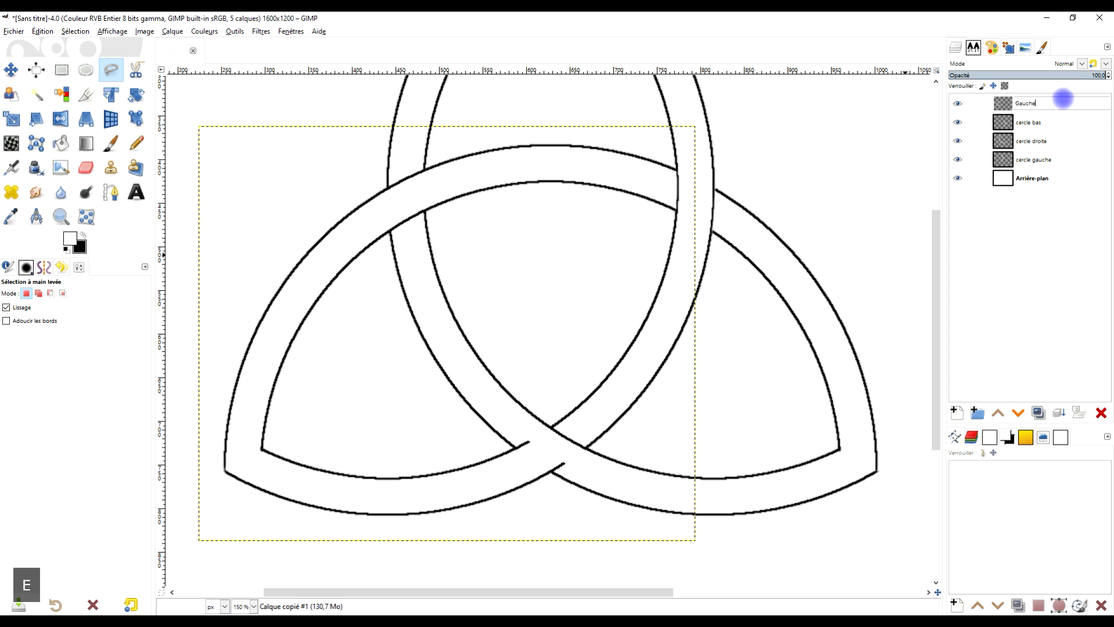
pyautogui.press('Return')
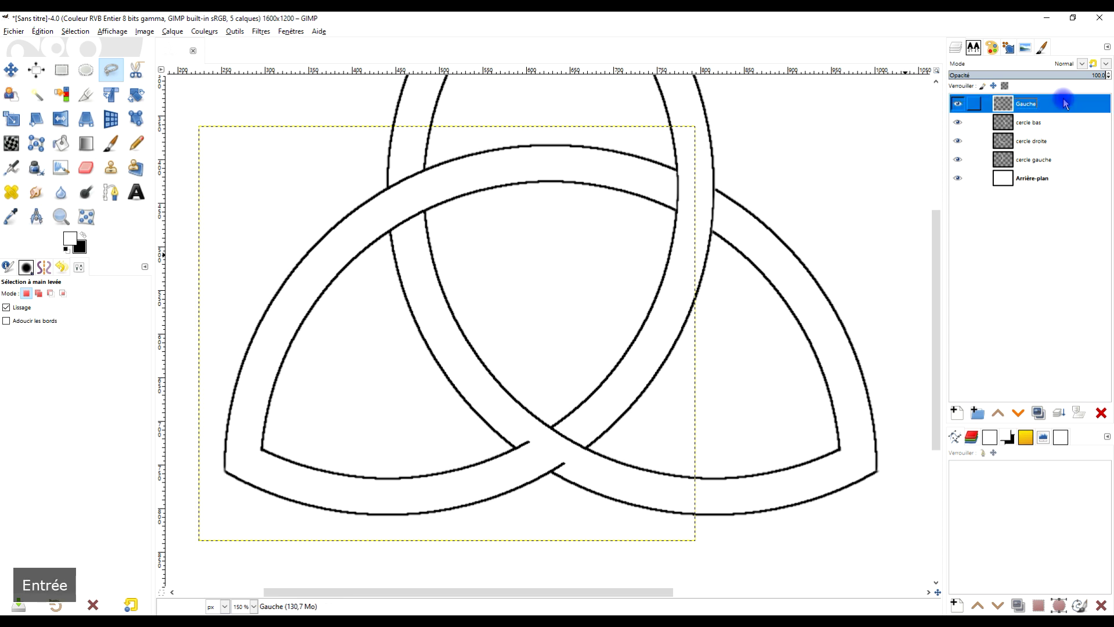
# - Hide the Gauche layer and show it again to check which parts of the knot it contains
pyautogui.click(958, 103)
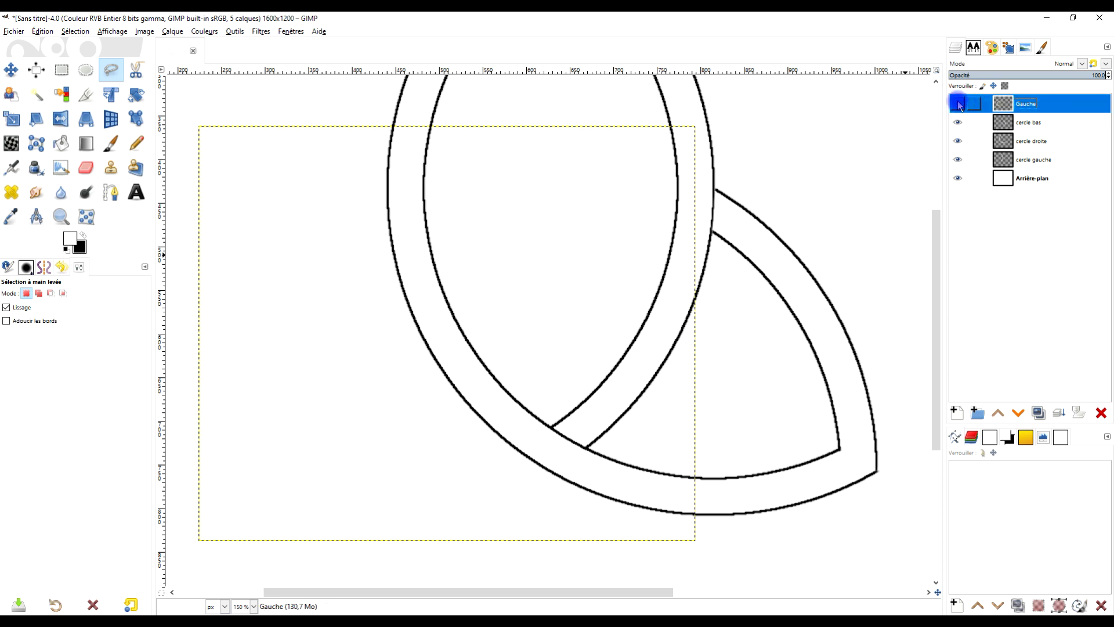
pyautogui.scroll(2, 721, 292)
pyautogui.scroll(-2, 715, 307)
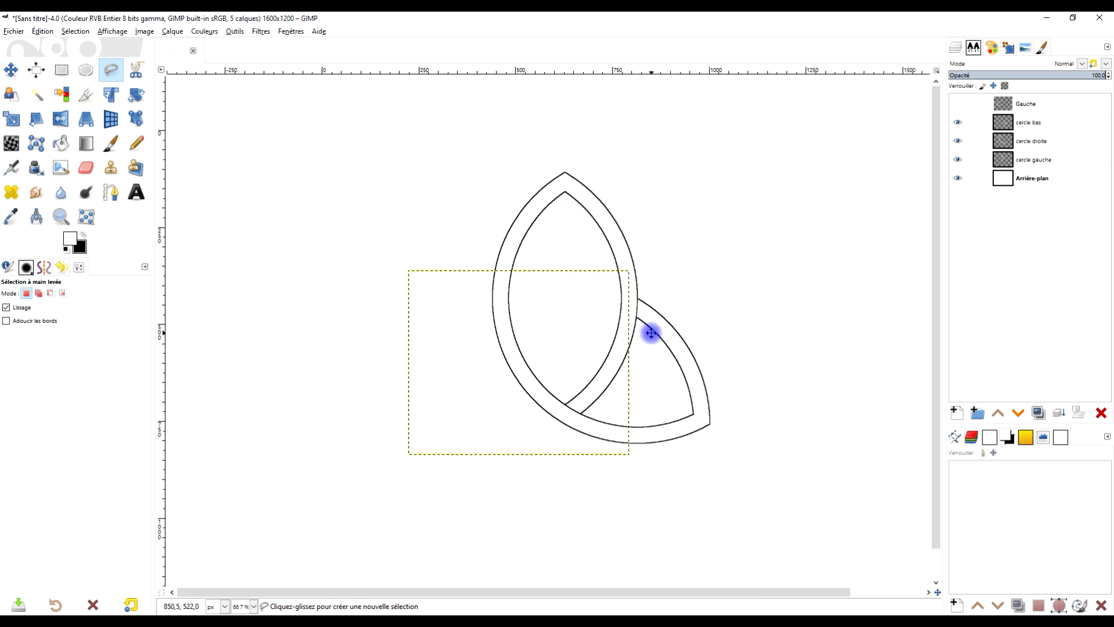
pyautogui.scroll(1, 636, 340)
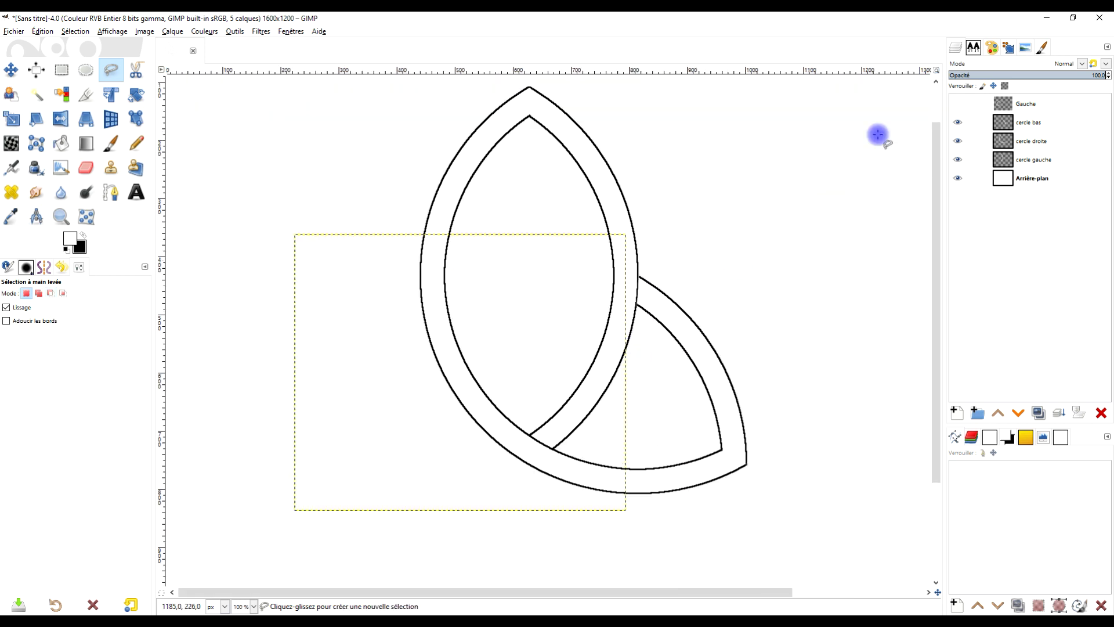
pyautogui.click(959, 104)
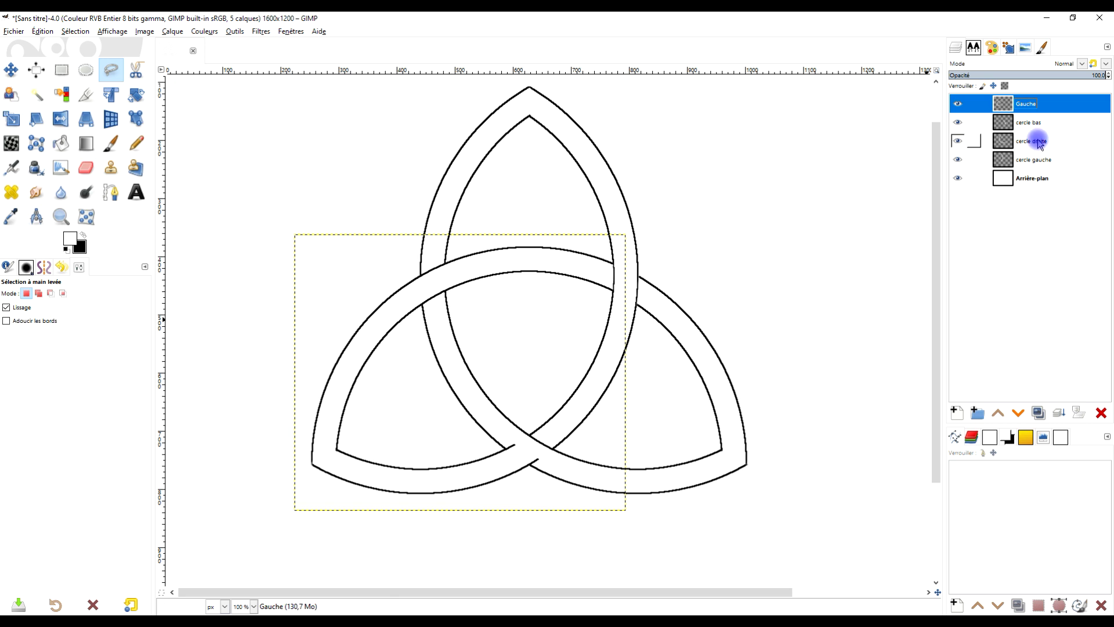
# - Lower the Gauche layer below cercle bas and paint black on its layer mask over the line ends overshooting the lower crossing
pyautogui.click(1018, 413)
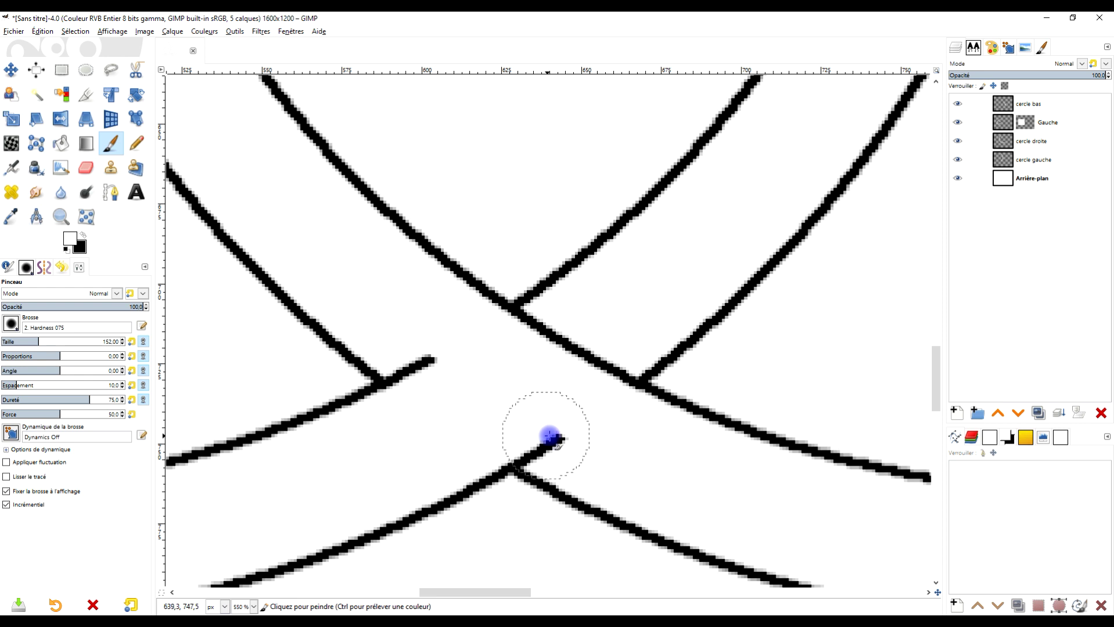
pyautogui.click(83, 238)
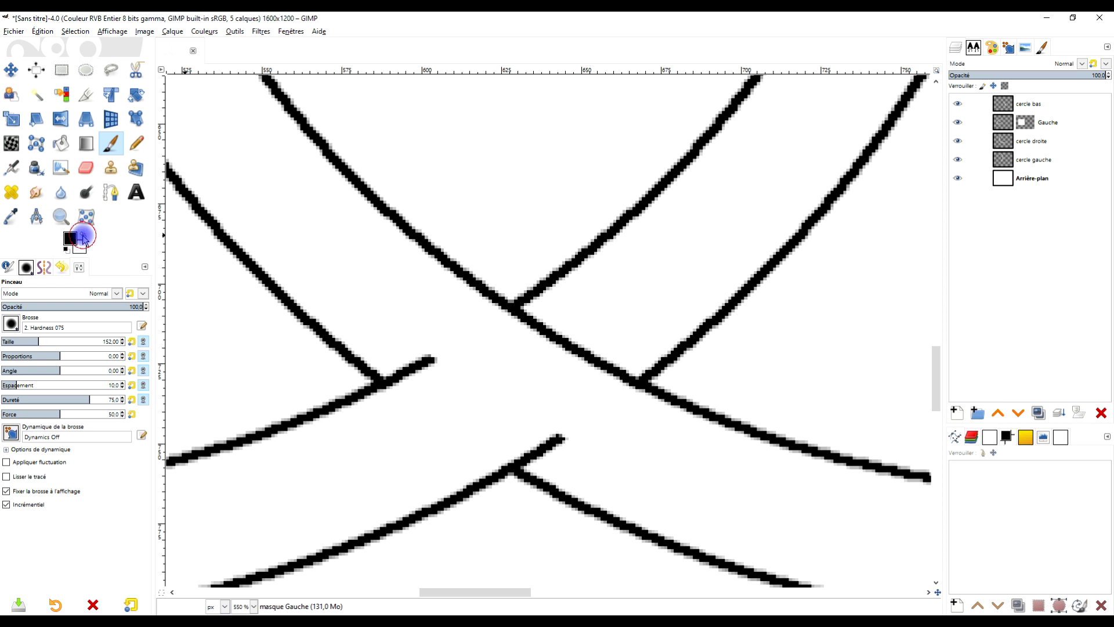
pyautogui.moveTo(559, 448); pyautogui.dragTo(533, 456)
pyautogui.moveTo(492, 403)
pyautogui.mouseDown()
pyautogui.moveTo(416, 355)
pyautogui.moveTo(539, 437)
pyautogui.moveTo(412, 377)
pyautogui.moveTo(517, 431)
pyautogui.moveTo(492, 425)
pyautogui.mouseUp()
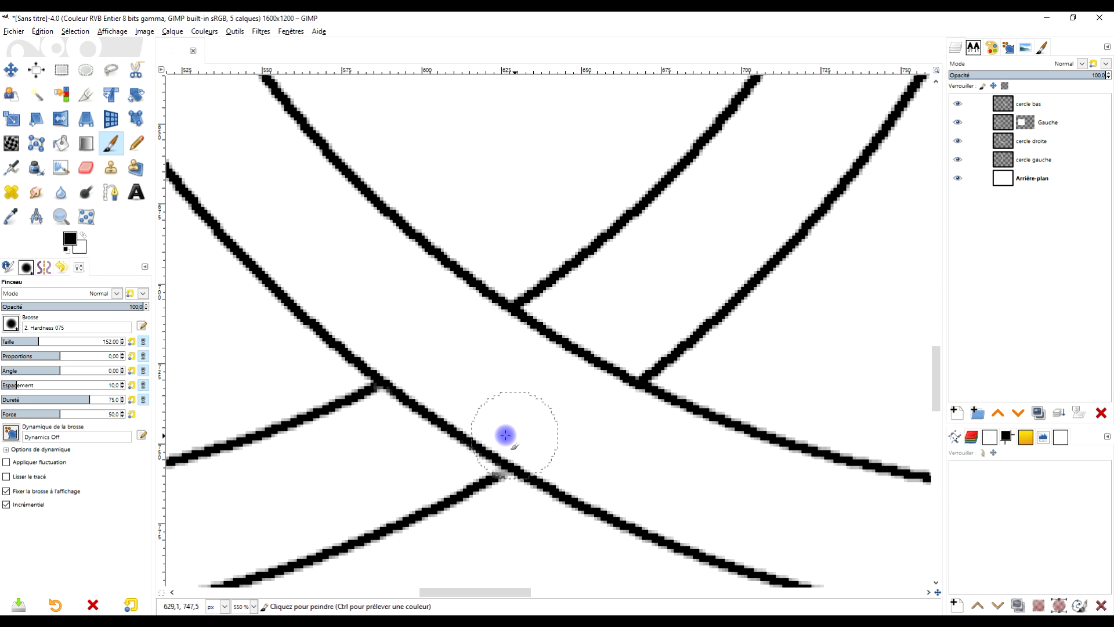
# - Paint white on the Gauche mask to restore the two line ends at the lower crossing so they meet the descending line
pyautogui.scroll(3, 473, 439)
pyautogui.scroll(-2, 480, 452)
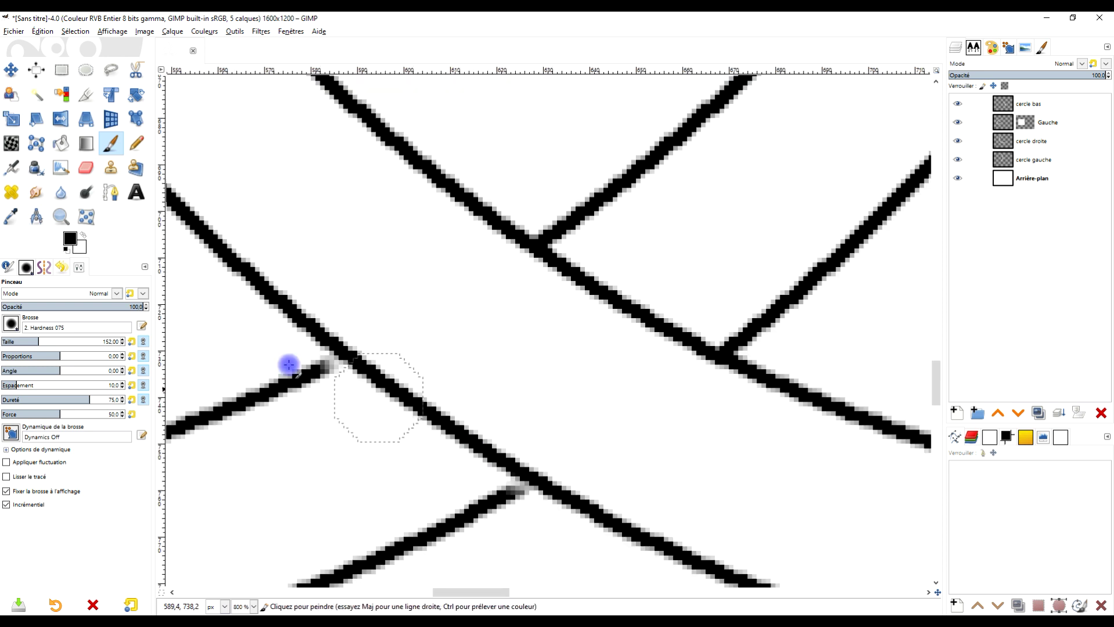
pyautogui.click(83, 234)
pyautogui.scroll(2, 313, 393)
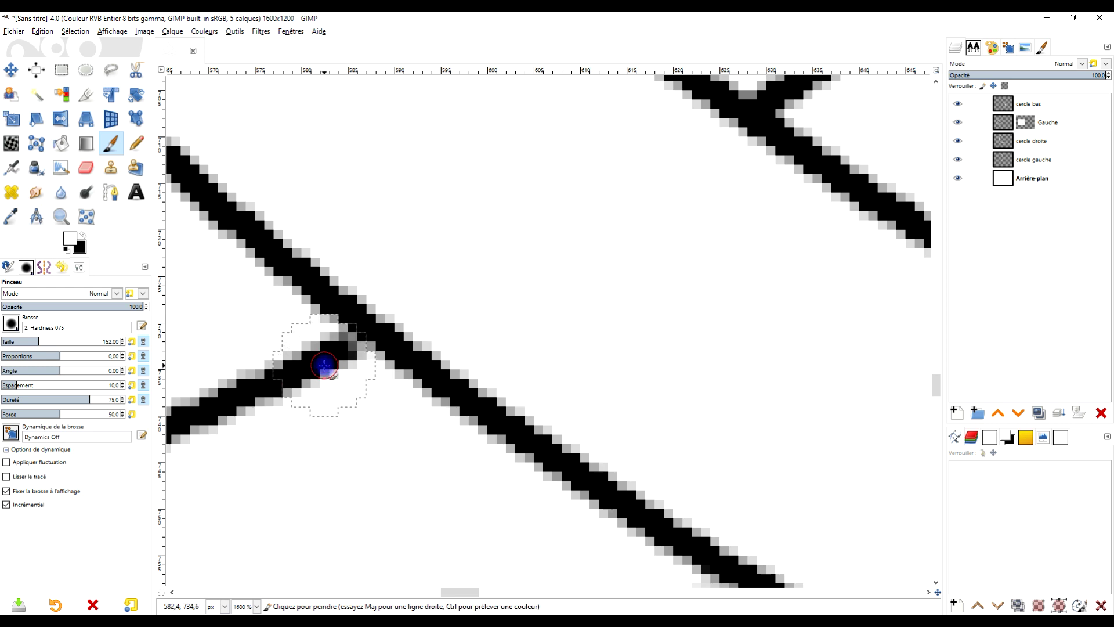
pyautogui.scroll(-3, 667, 437)
pyautogui.moveTo(684, 489)
pyautogui.mouseDown()
pyautogui.moveTo(674, 485)
pyautogui.moveTo(688, 476)
pyautogui.moveTo(664, 492)
pyautogui.mouseUp()
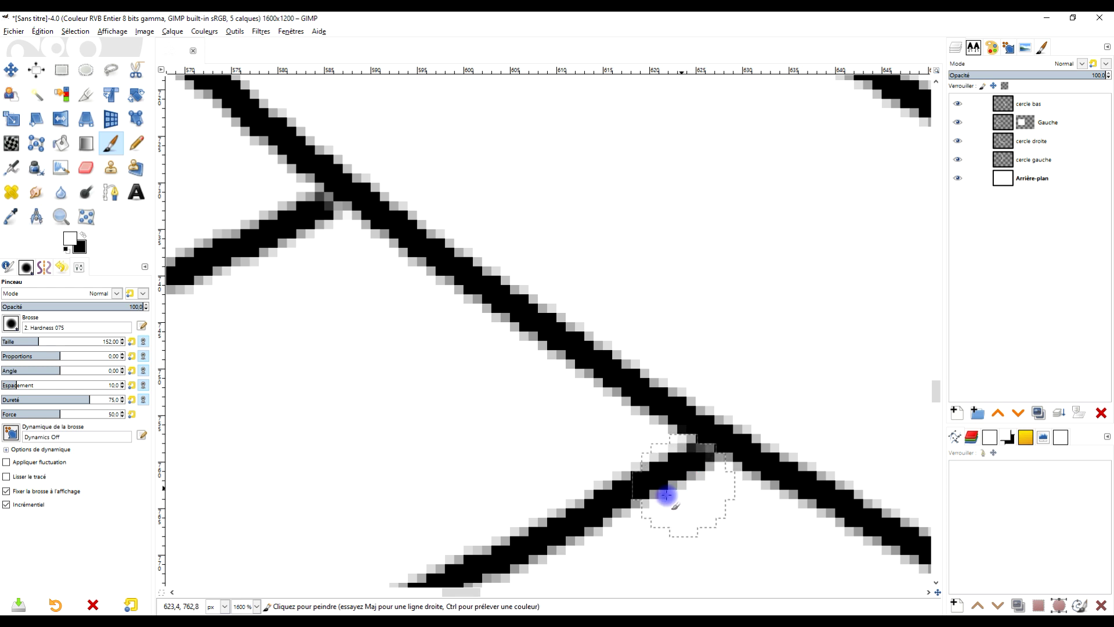
pyautogui.scroll(-1, 673, 432)
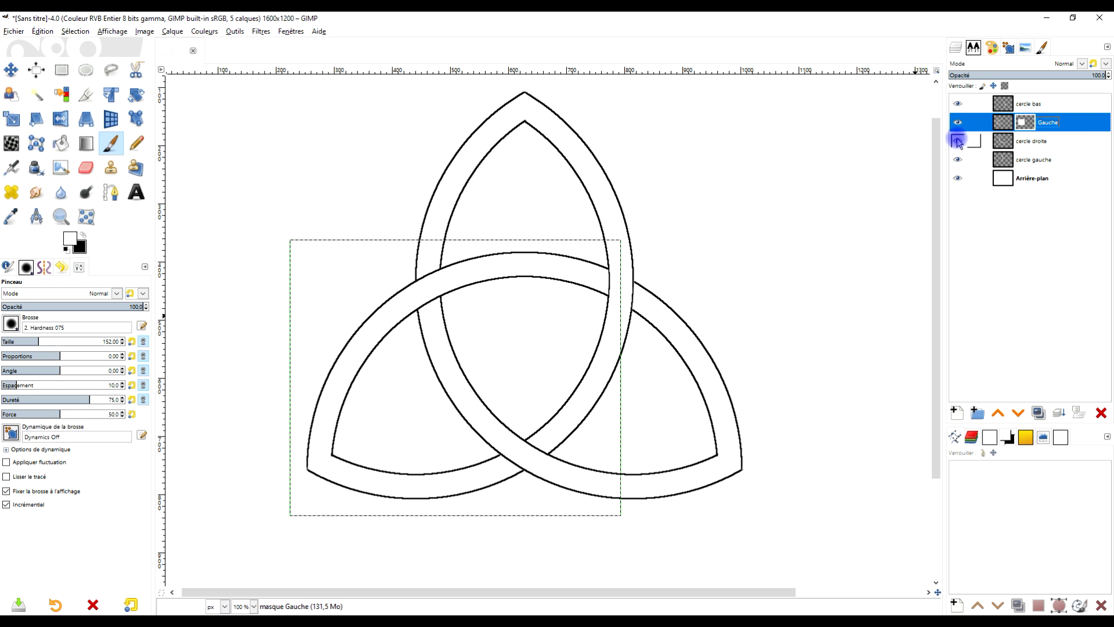
# - Check the content of the cercle droite layer and place the Gauche layer above cercle bas
pyautogui.click(957, 141)
pyautogui.click(957, 141)
pyautogui.click(1059, 413)
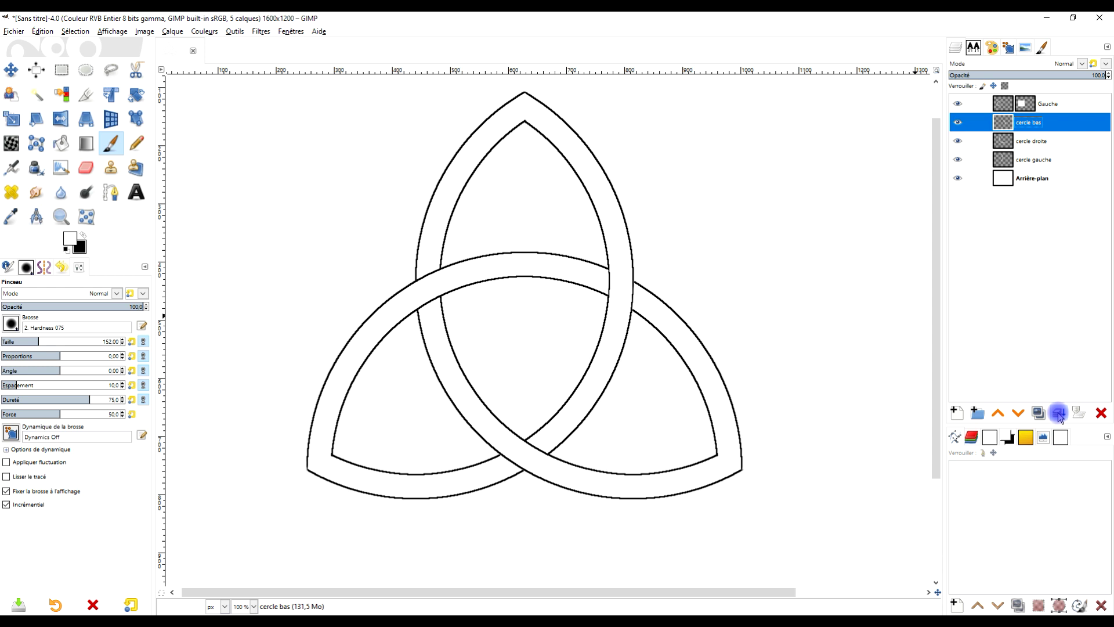
# - With cercle droite active, make a free polygonal selection around the strand running from the upper-left crossing down to the lower-right point
pyautogui.click(1003, 141)
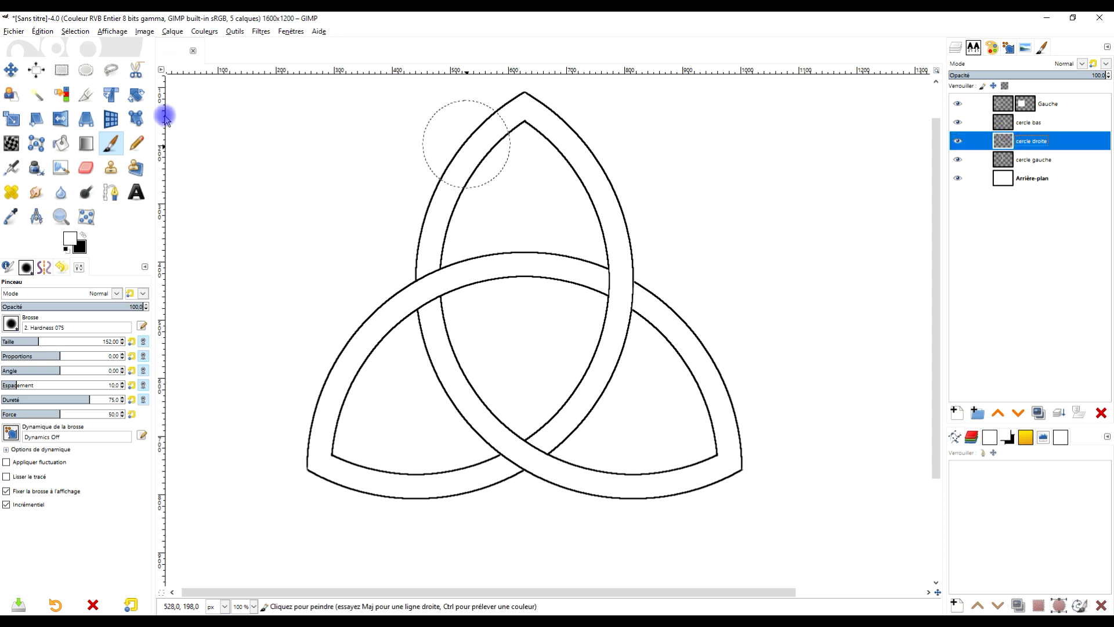
pyautogui.click(111, 72)
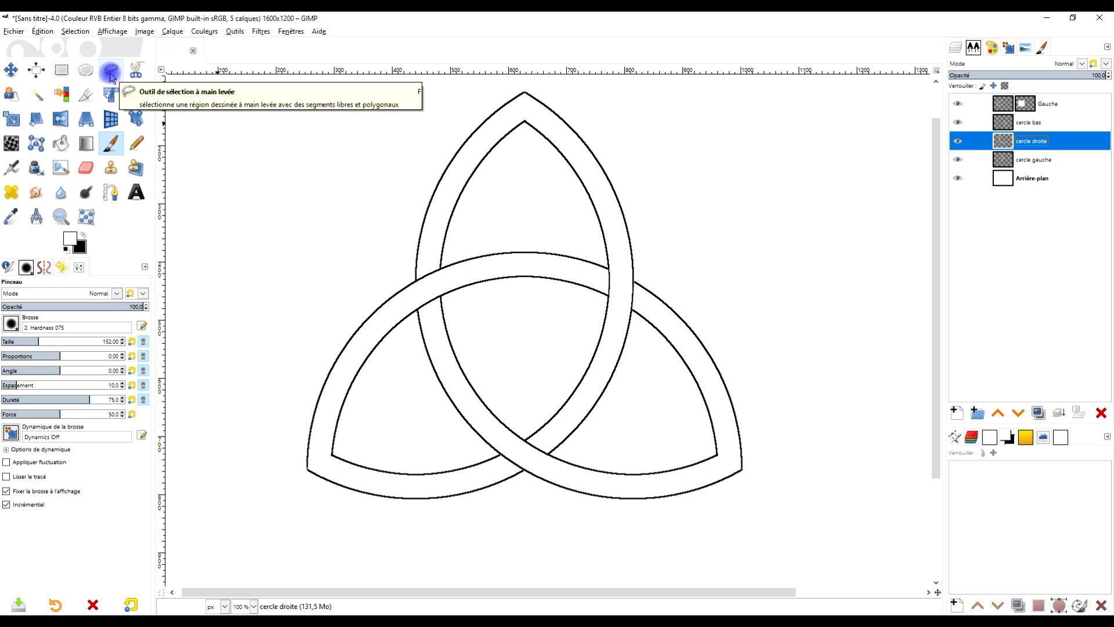
pyautogui.click(112, 73)
pyautogui.scroll(2, 451, 334)
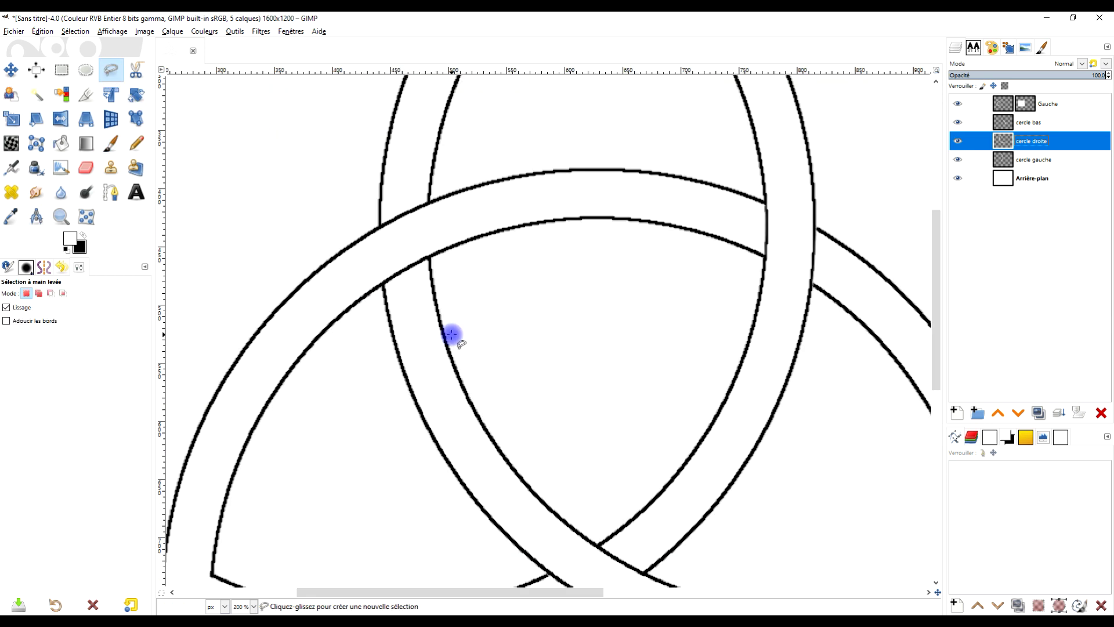
pyautogui.click(357, 260)
pyautogui.click(433, 232)
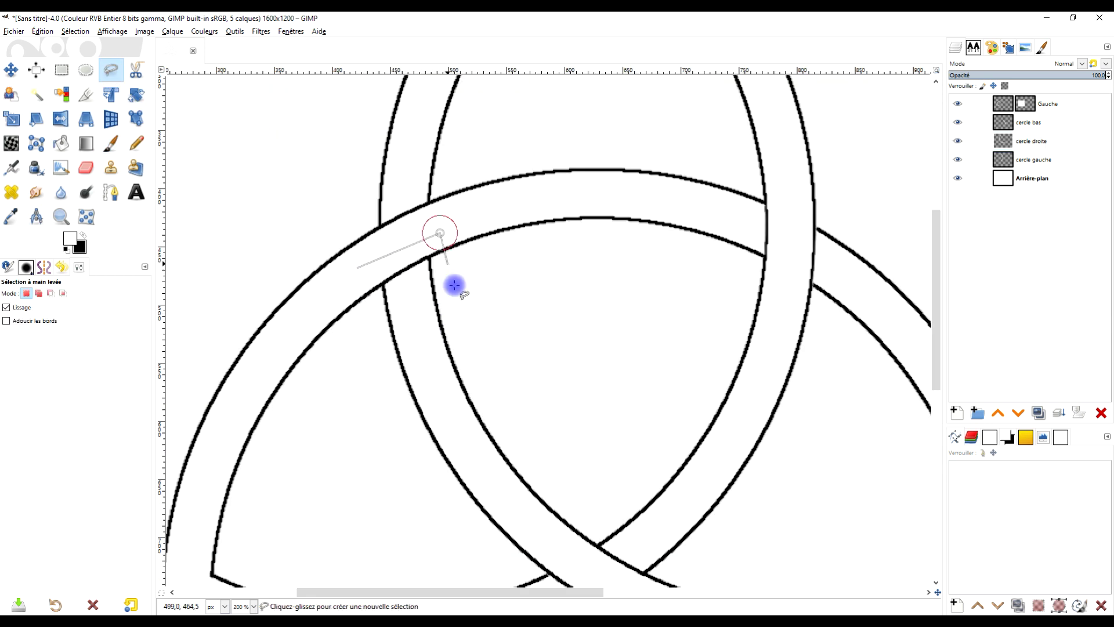
pyautogui.scroll(-3, 484, 361)
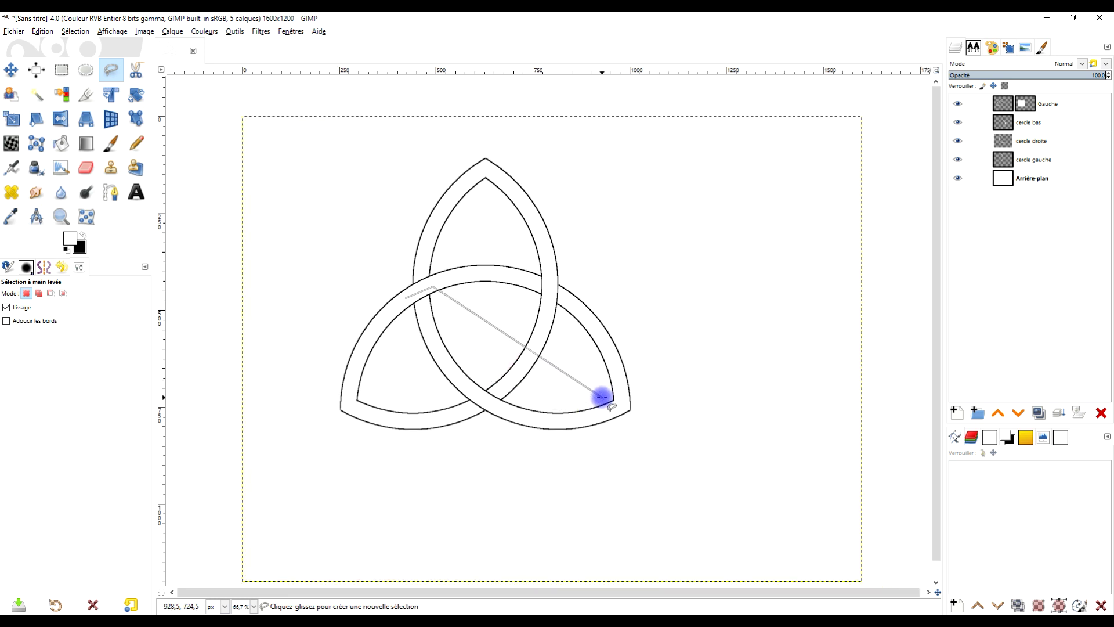
pyautogui.click(647, 398)
pyautogui.click(605, 470)
pyautogui.click(433, 403)
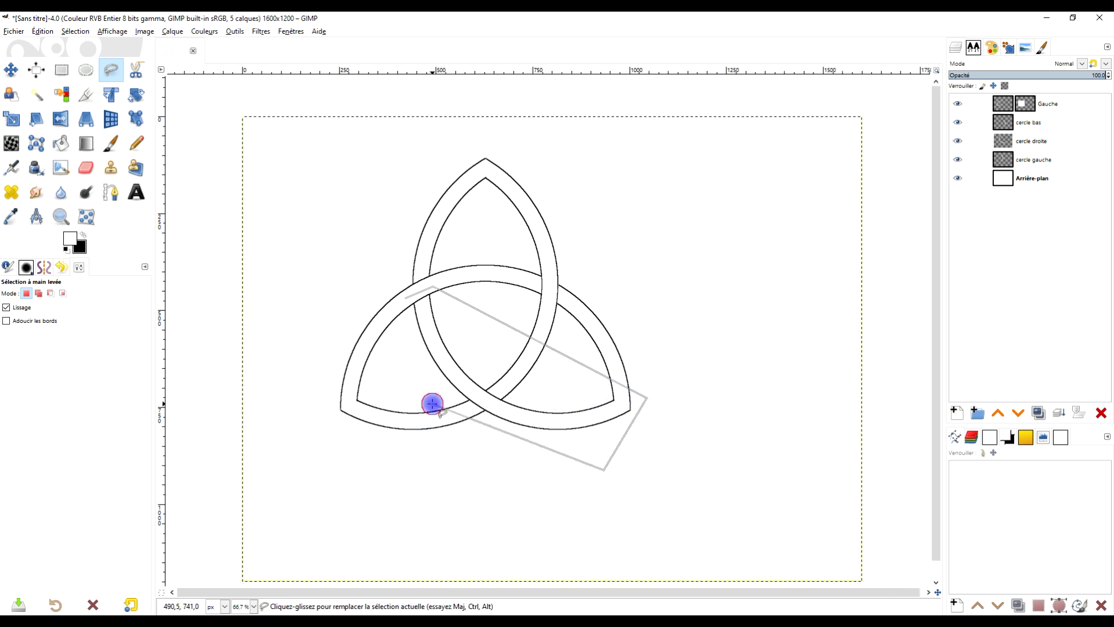
pyautogui.click(406, 299)
pyautogui.press('Return')
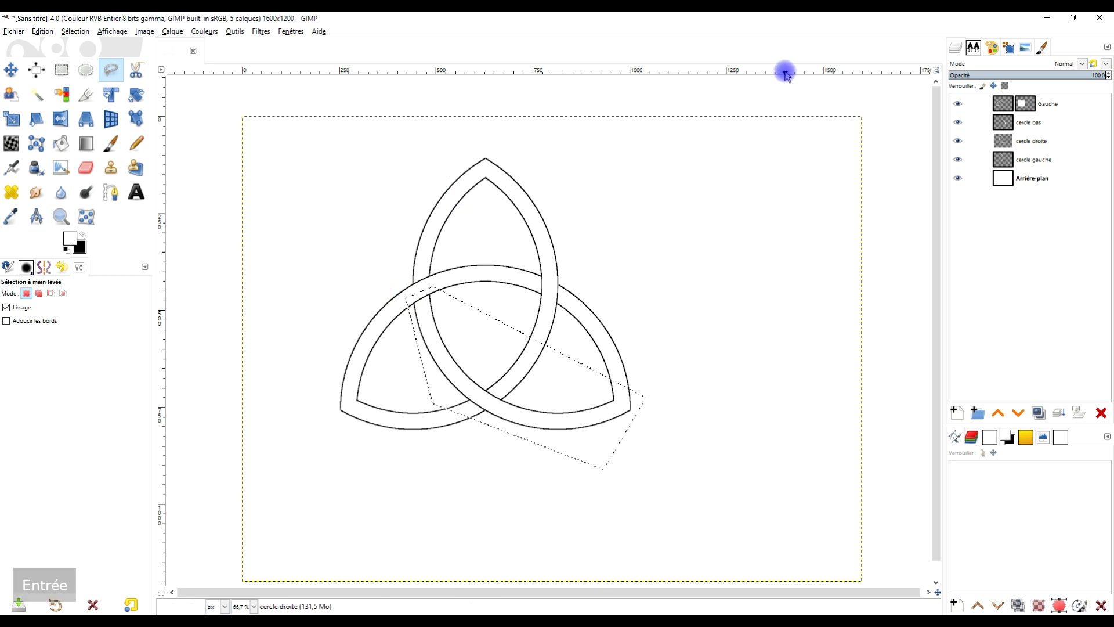
# - Cut the selected strand out of cercle droite and paste it onto a new layer of its own
pyautogui.click(959, 140)
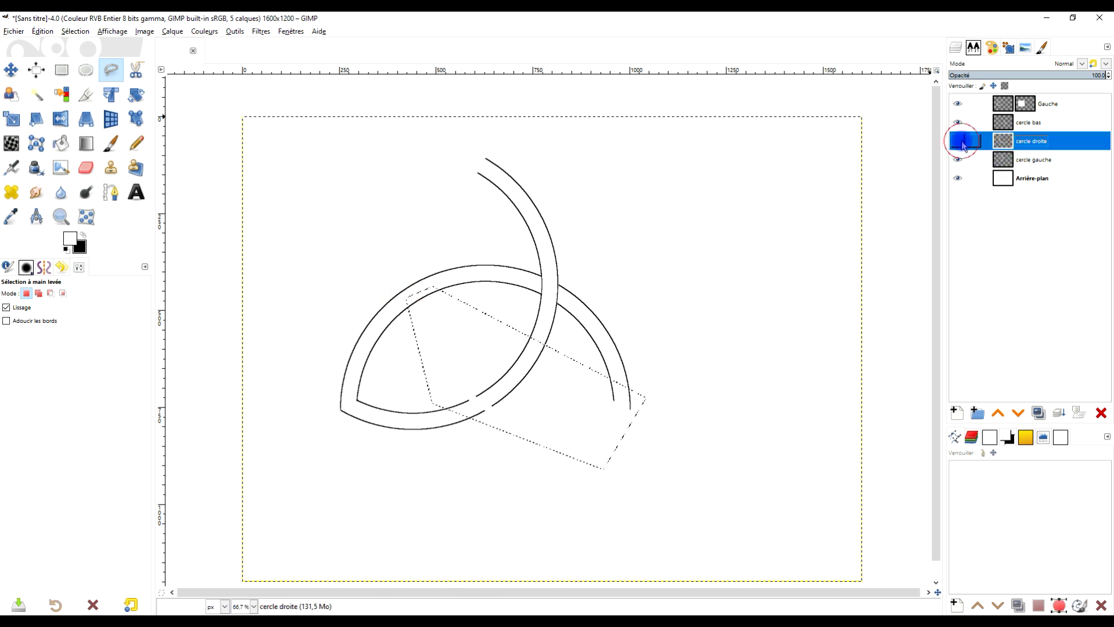
pyautogui.click(959, 141)
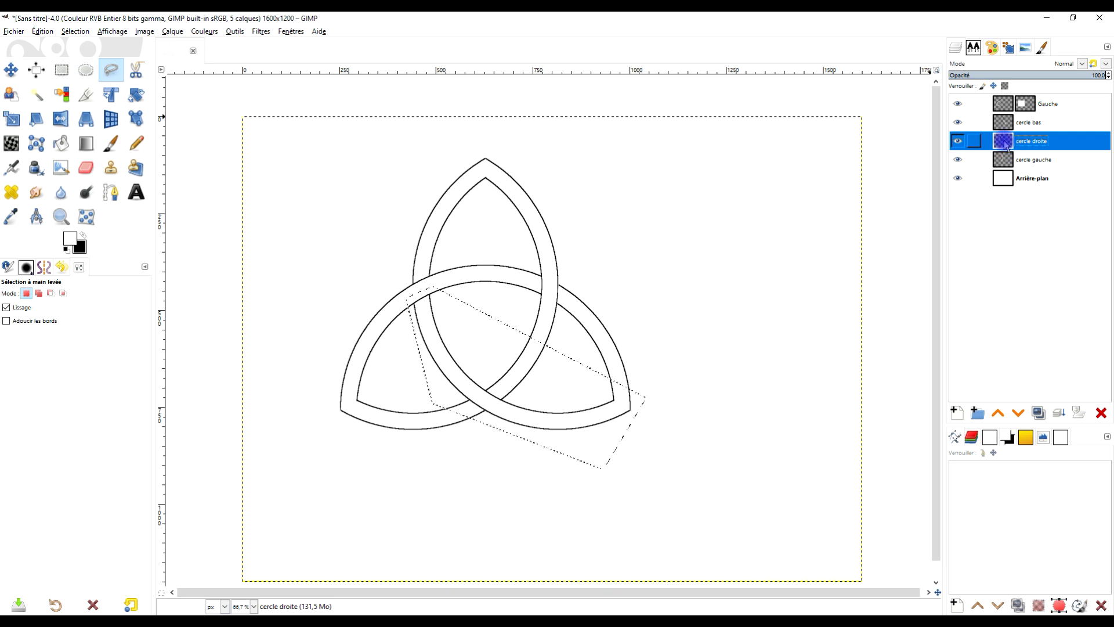
pyautogui.hotkey('ctrl', 'x')
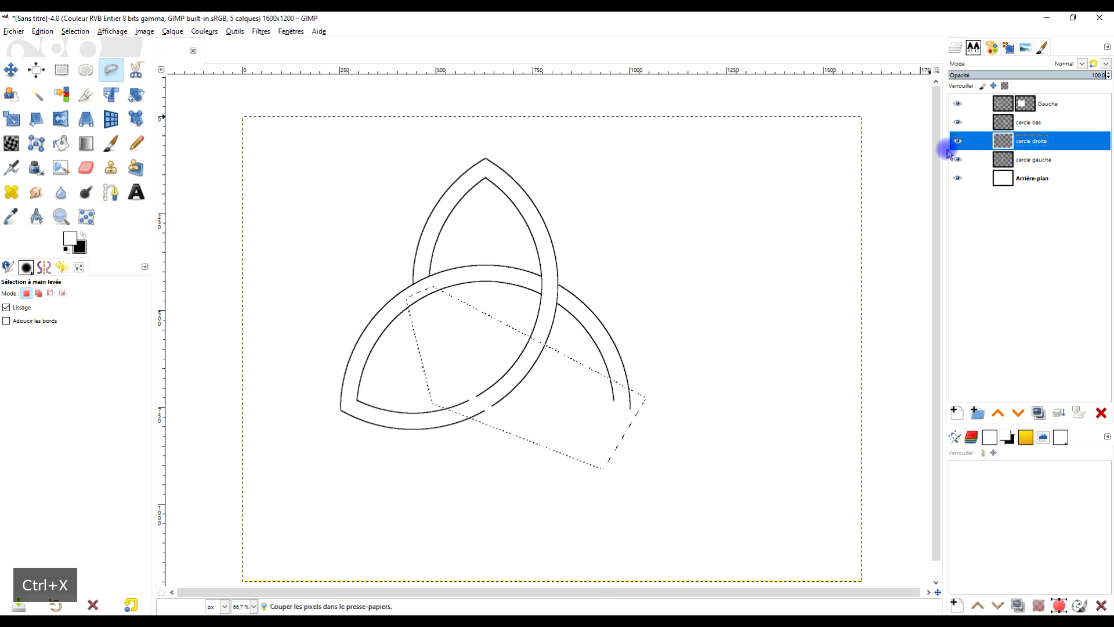
pyautogui.hotkey('ctrl', 'v')
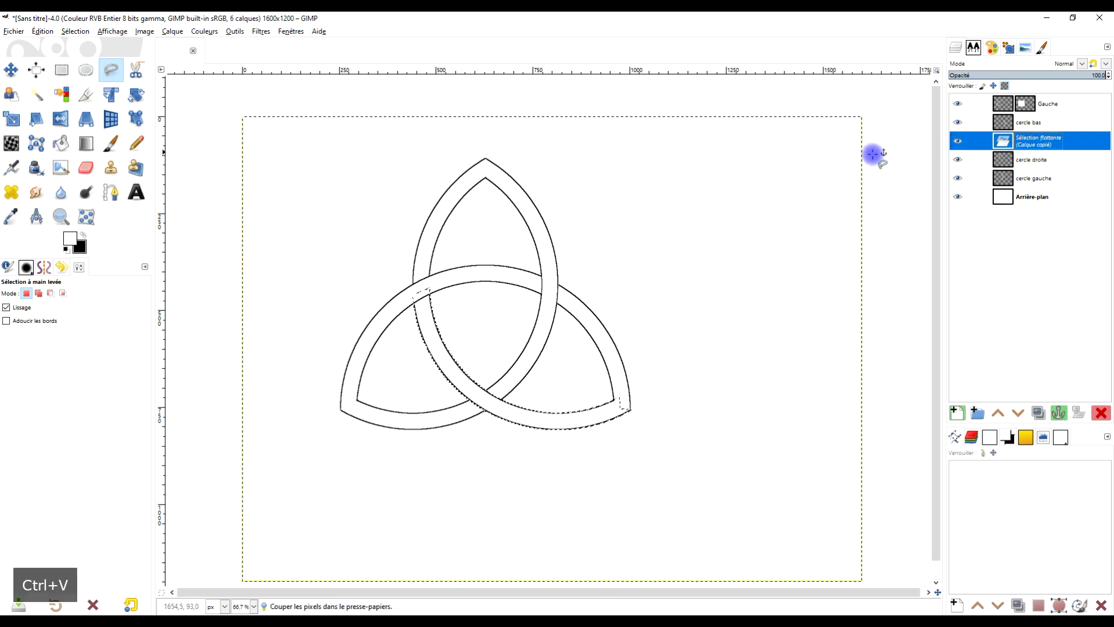
pyautogui.click(44, 32)
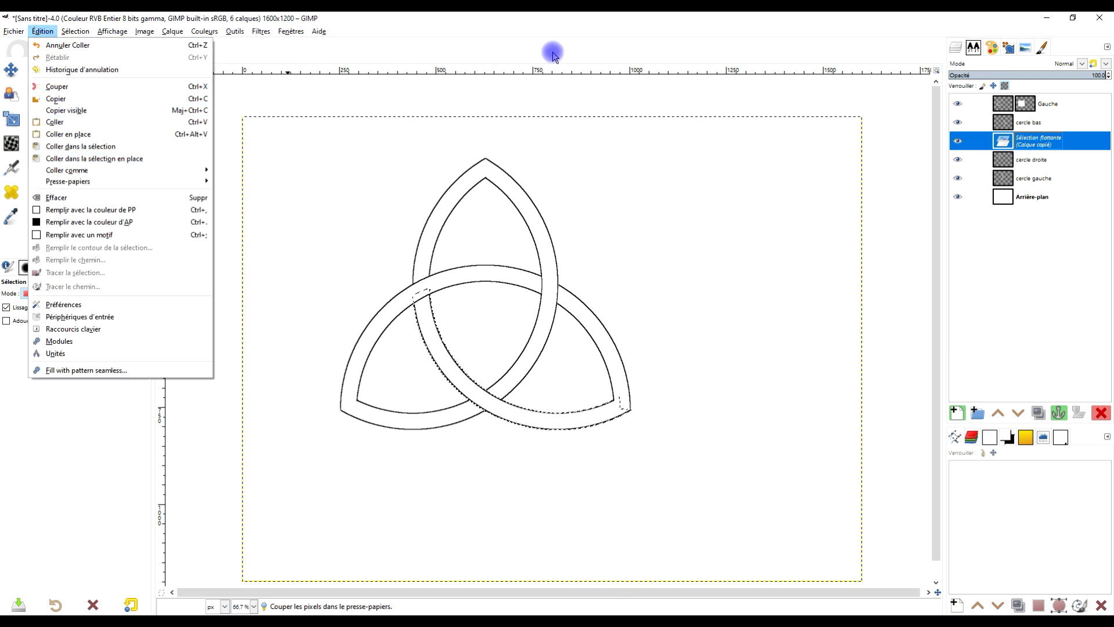
pyautogui.click(598, 28)
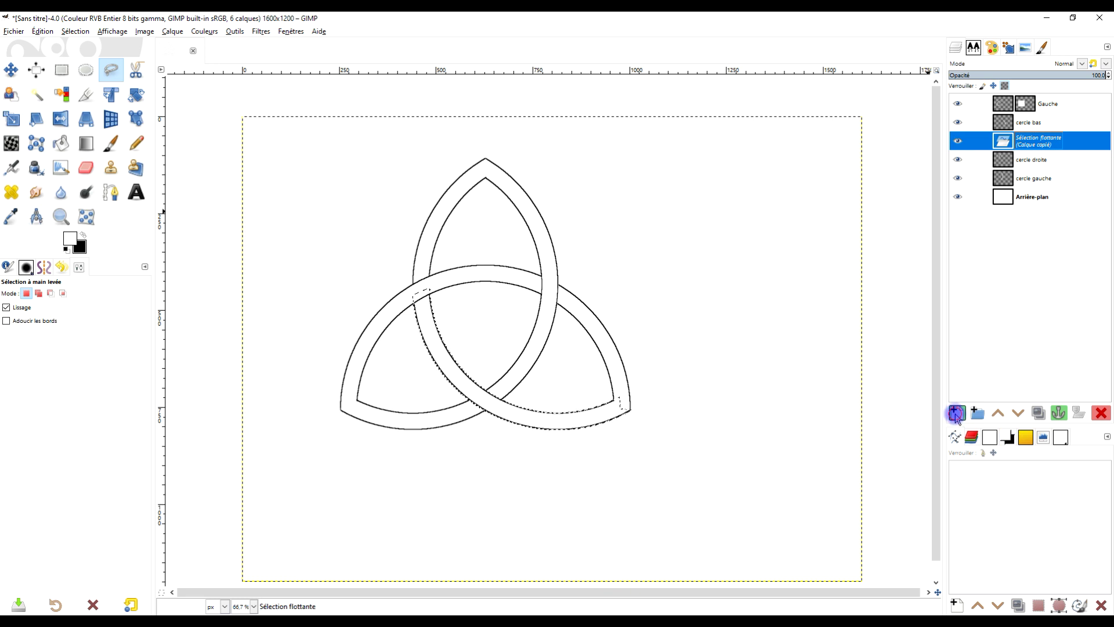
pyautogui.click(956, 412)
# - Check which layers hold the parts of the right loop and merge cercle bas down into the pasted Calque copié layer
pyautogui.click(958, 121)
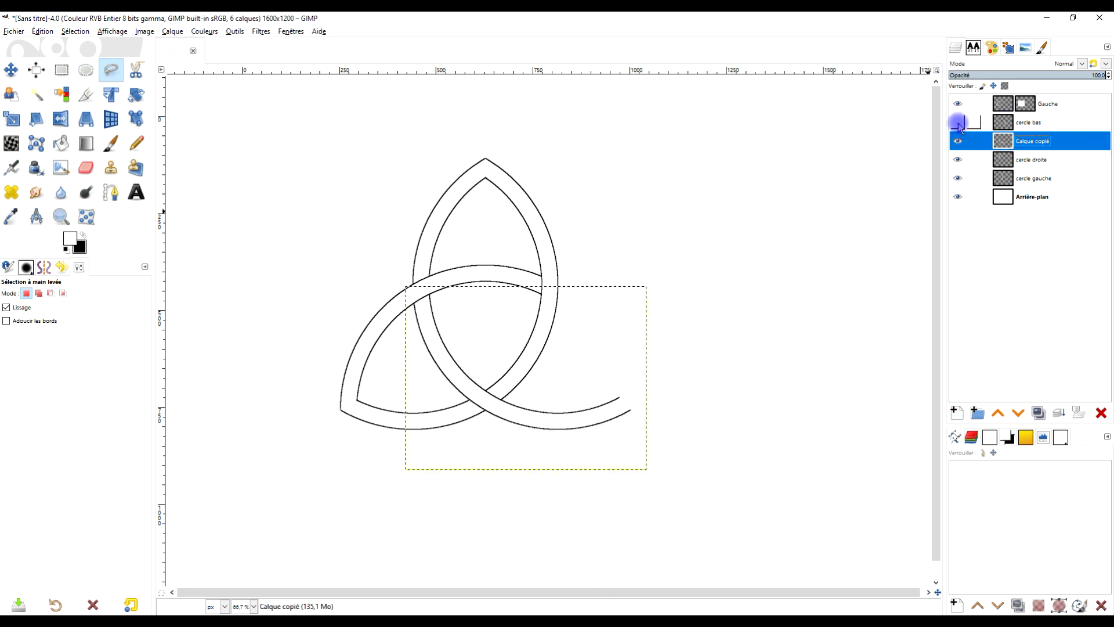
pyautogui.click(957, 140)
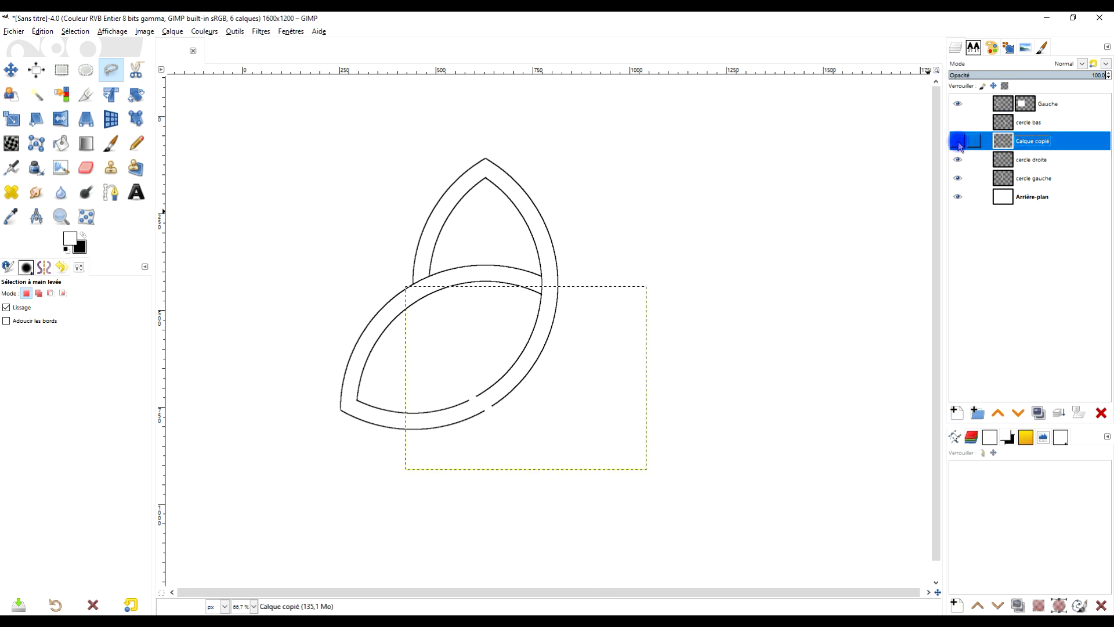
pyautogui.click(958, 160)
pyautogui.click(957, 141)
pyautogui.click(958, 122)
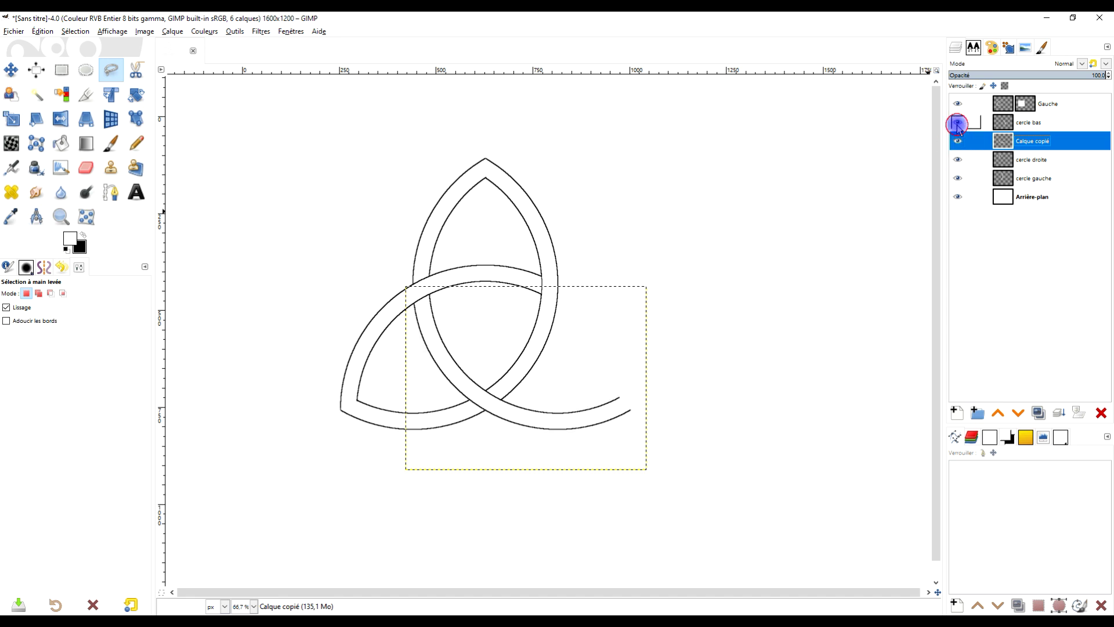
pyautogui.click(1029, 122)
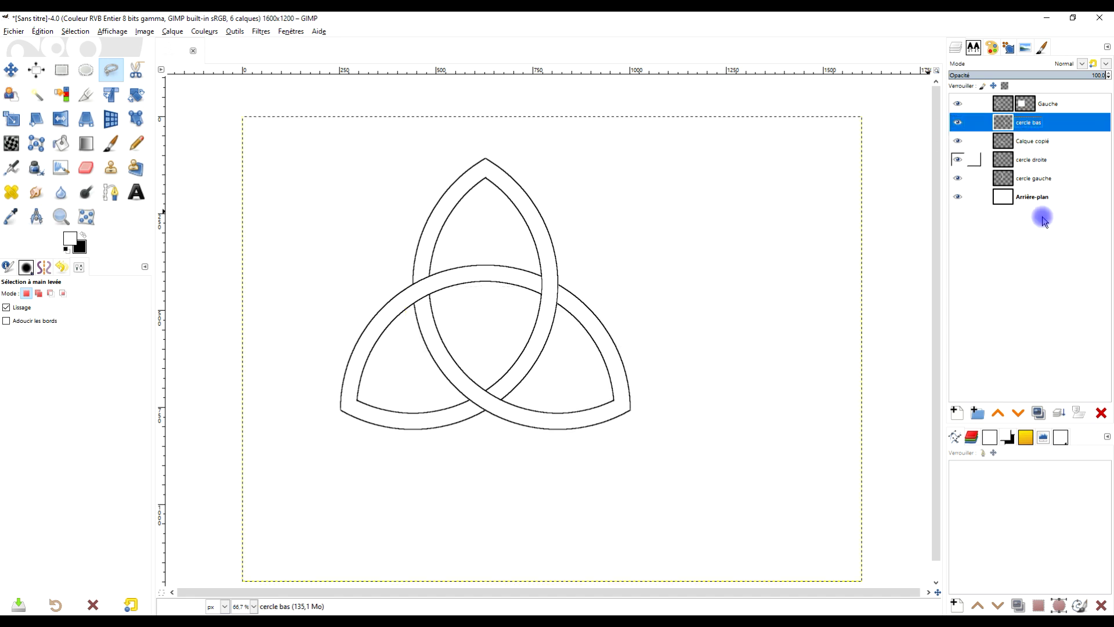
pyautogui.click(1059, 413)
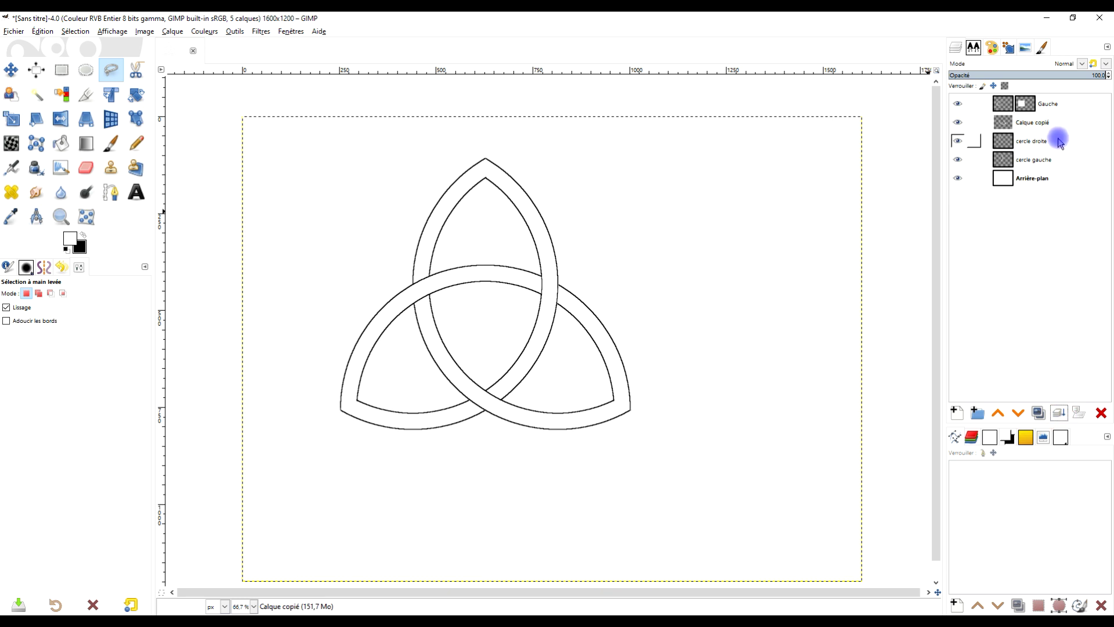
pyautogui.click(958, 123)
pyautogui.click(958, 123)
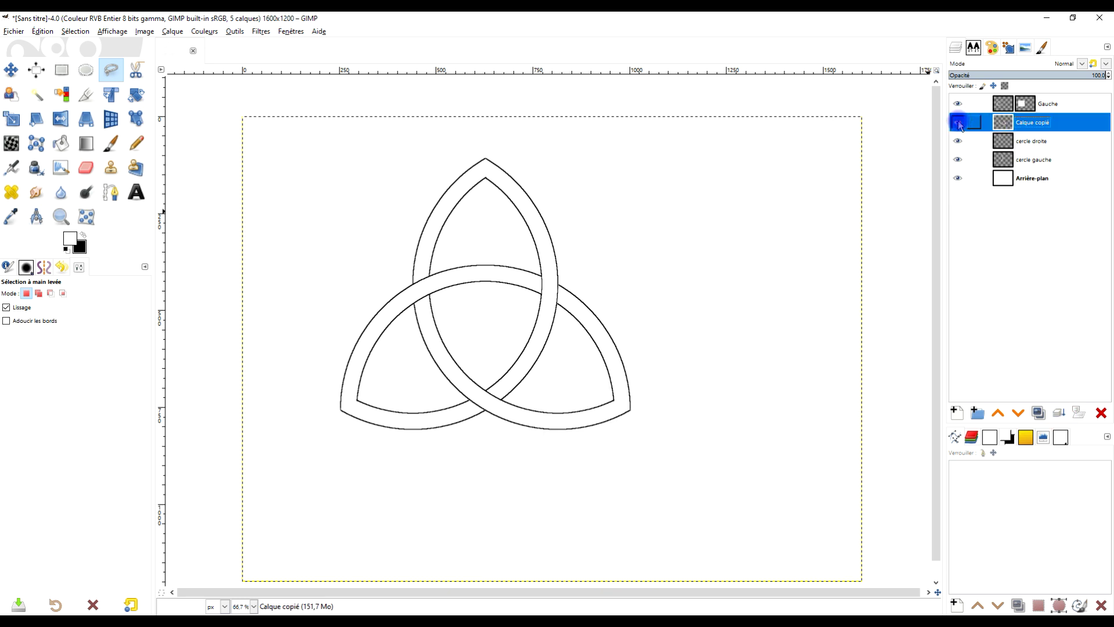
# - Rename the merged Calque copié layer as droite
pyautogui.click(1024, 122)
pyautogui.doubleClick(1058, 118)
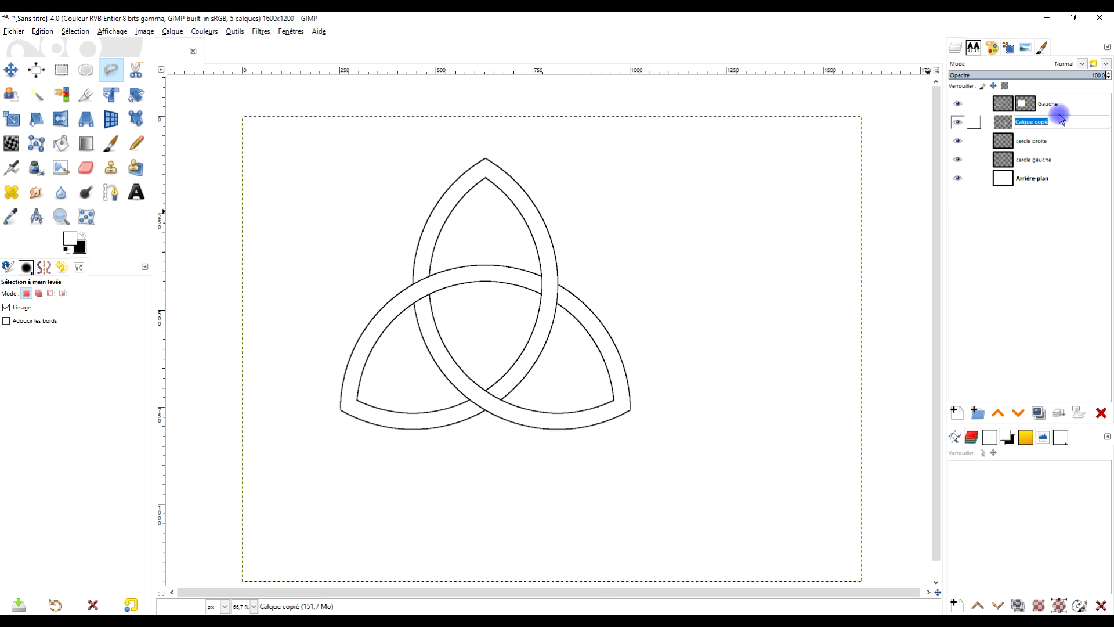
pyautogui.press('capslock')
pyautogui.write('DRO')
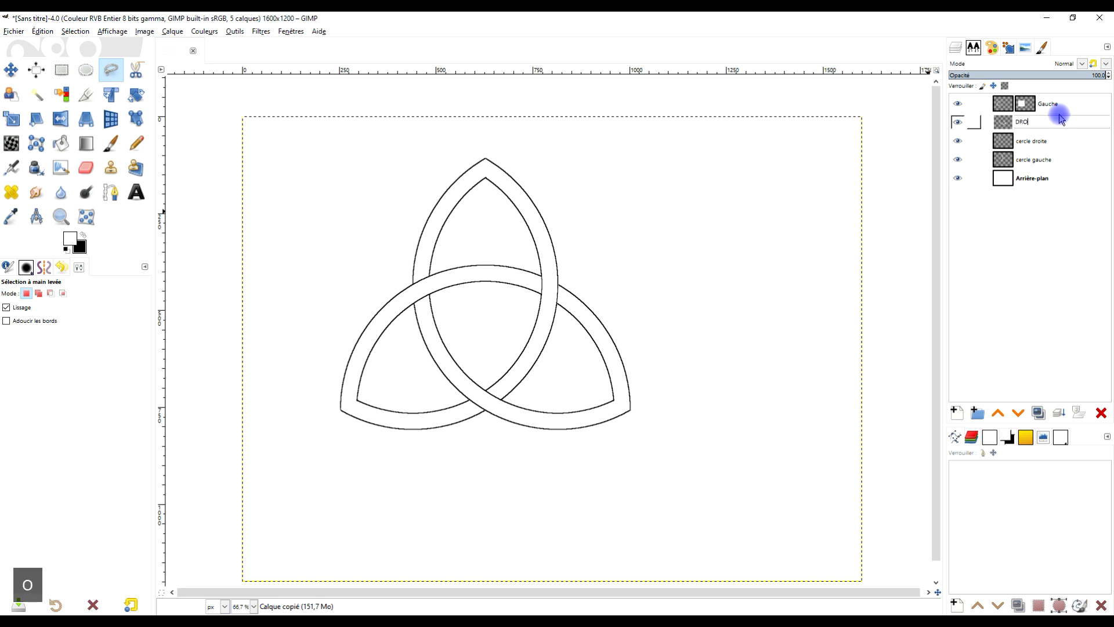
pyautogui.write('IT')
pyautogui.press('BackSpace')
pyautogui.press('BackSpace')
pyautogui.press('capslock')
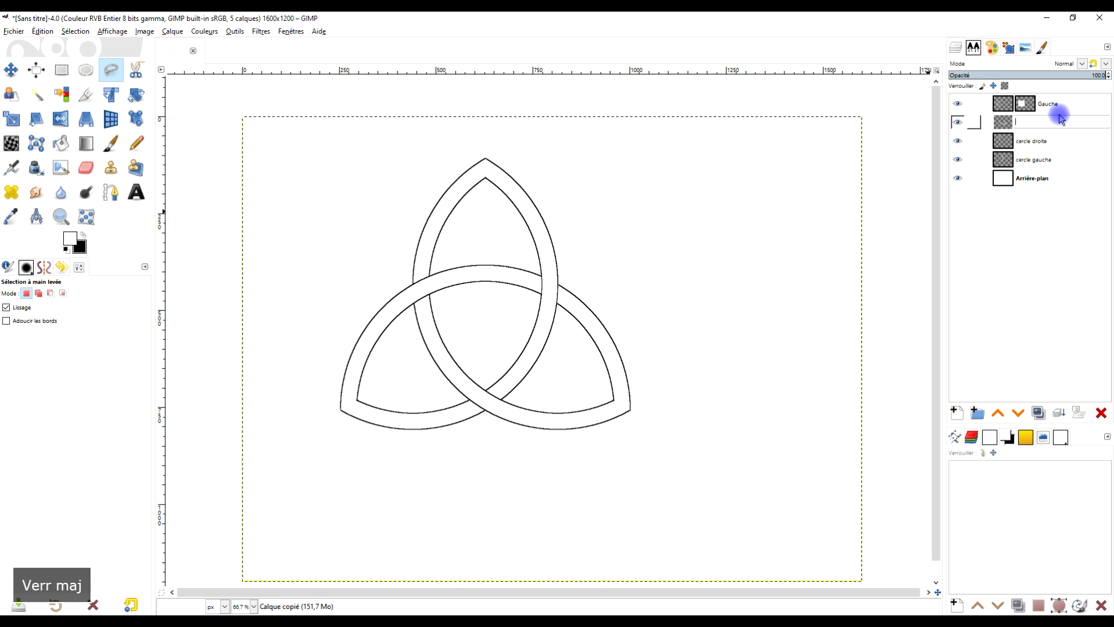
pyautogui.write('droite')
pyautogui.press('Return')
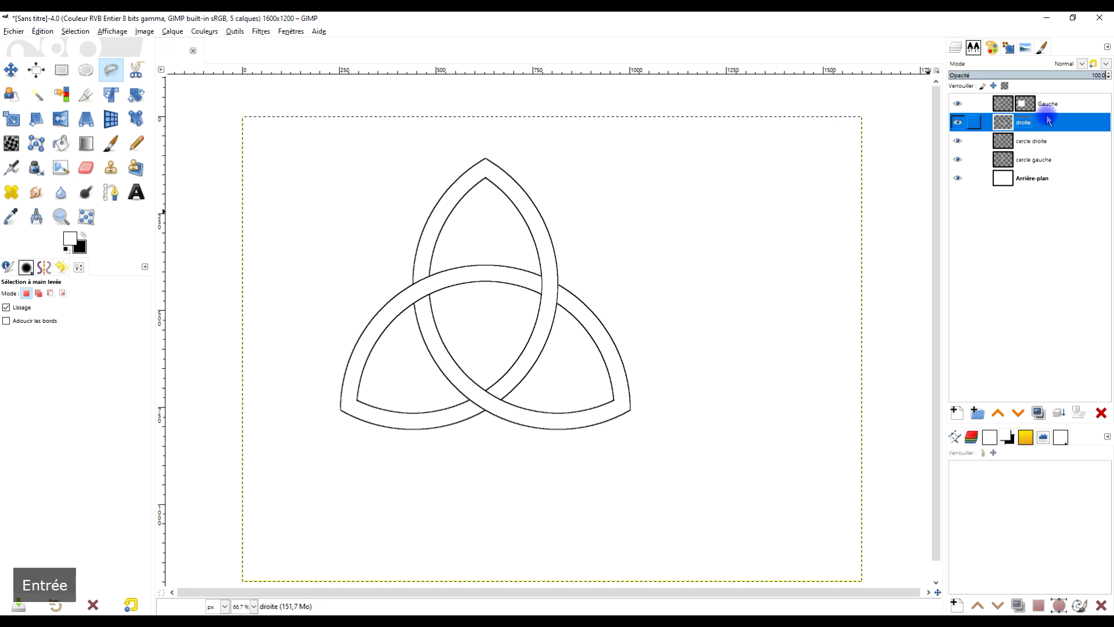
# - Hide and show the Gauche, droite, cercle droite and cercle gauche layers to examine which parts of the knot each one contains
pyautogui.click(958, 103)
pyautogui.click(957, 104)
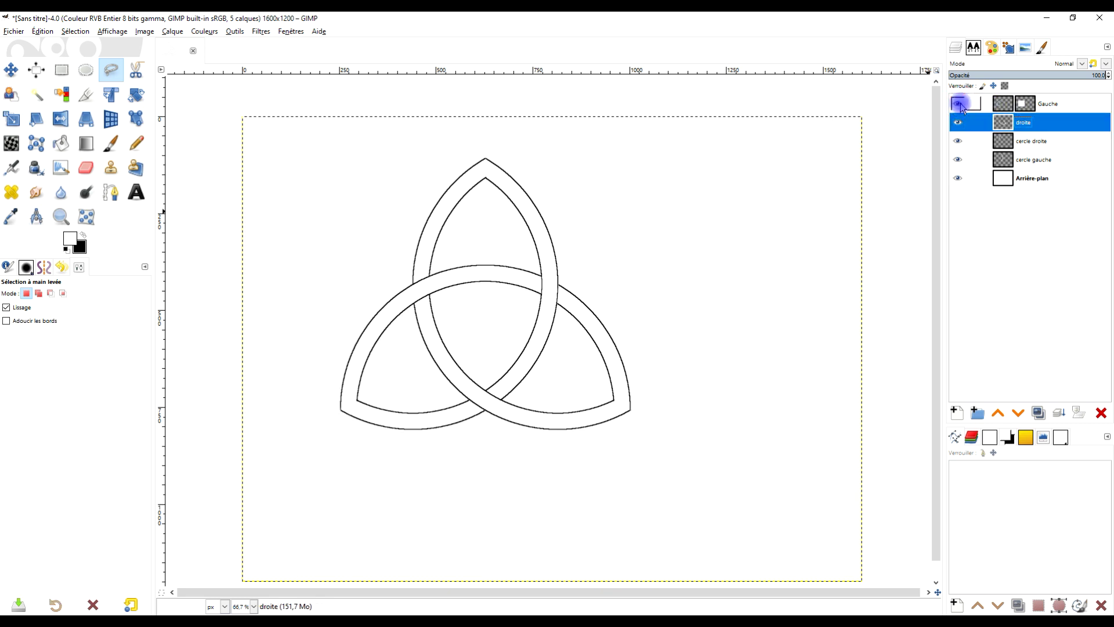
pyautogui.scroll(2, 509, 398)
pyautogui.scroll(-2, 498, 342)
pyautogui.scroll(1, 499, 338)
pyautogui.moveTo(500, 338); pyautogui.dragTo(582, 425)
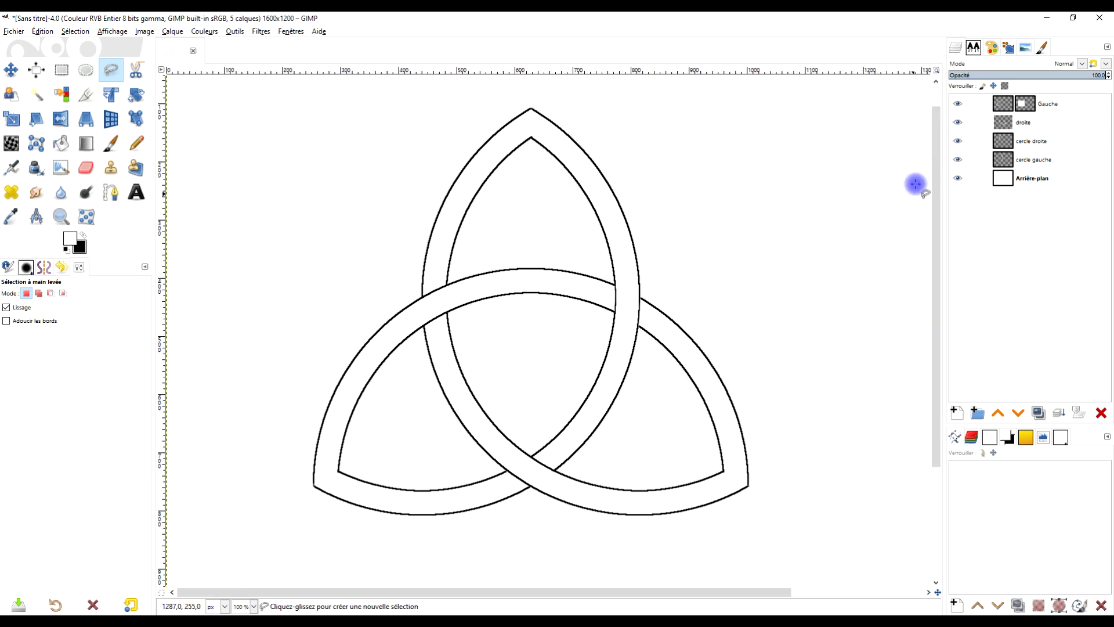
pyautogui.click(959, 122)
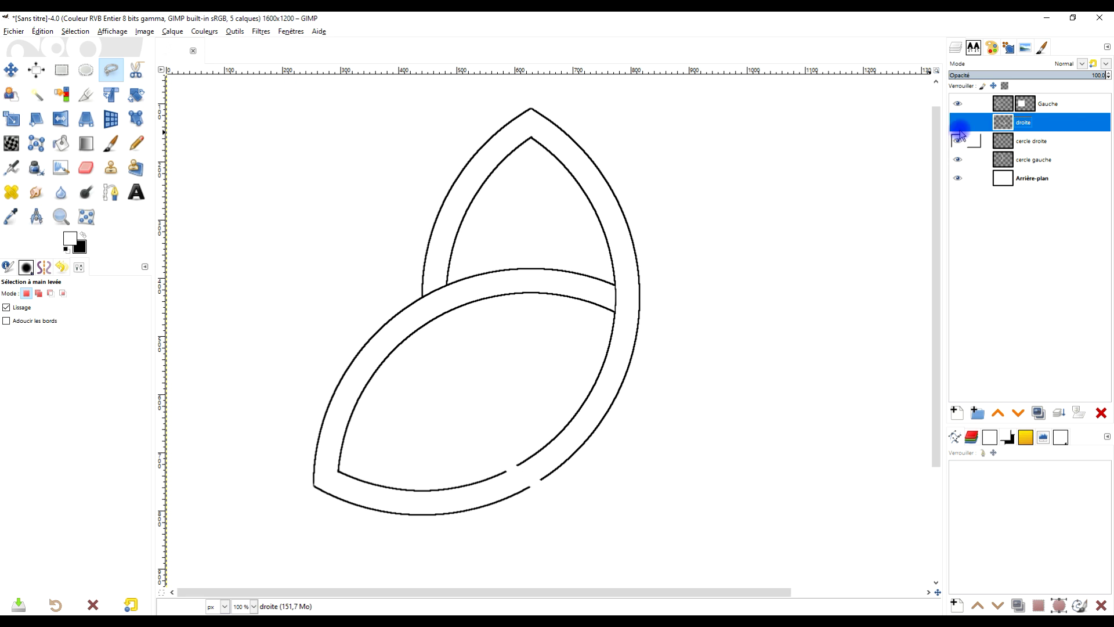
pyautogui.click(957, 104)
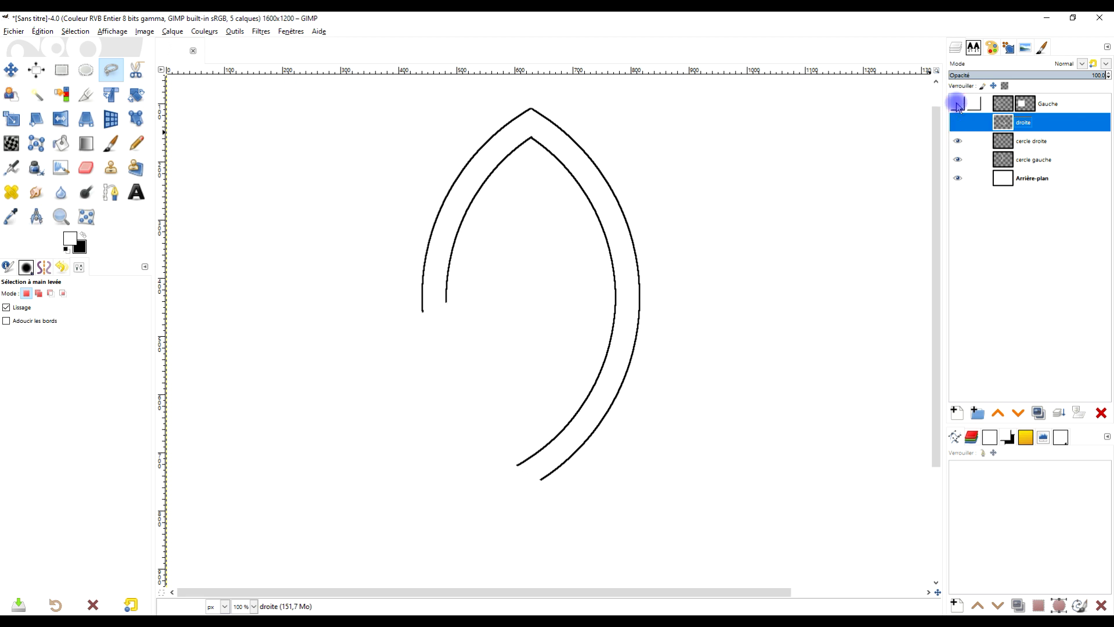
pyautogui.click(958, 142)
pyautogui.click(958, 142)
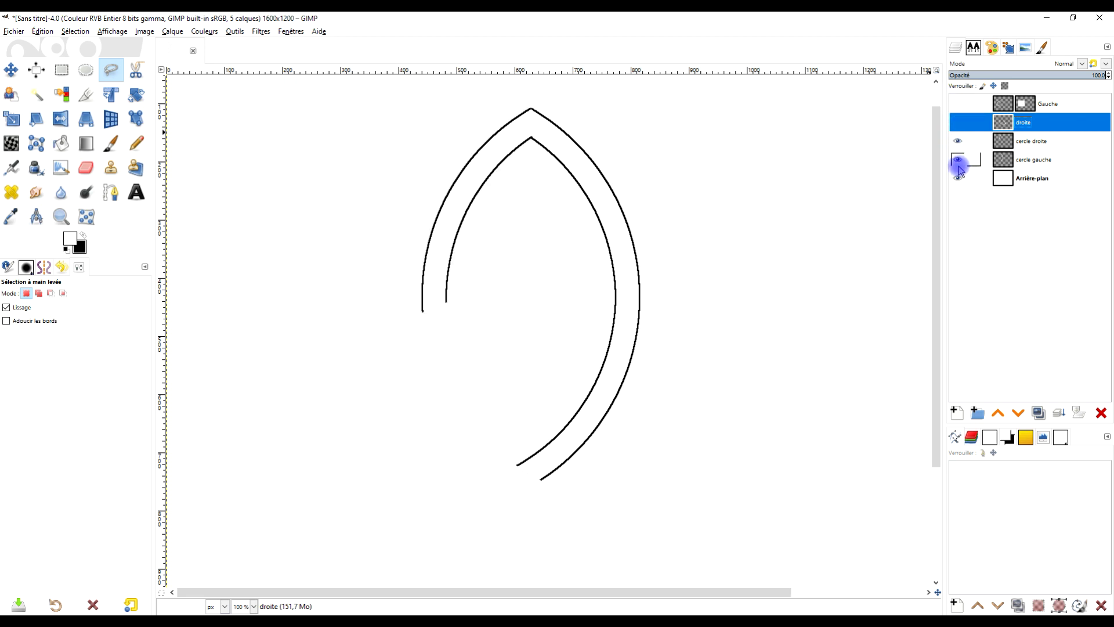
pyautogui.click(958, 161)
pyautogui.click(958, 161)
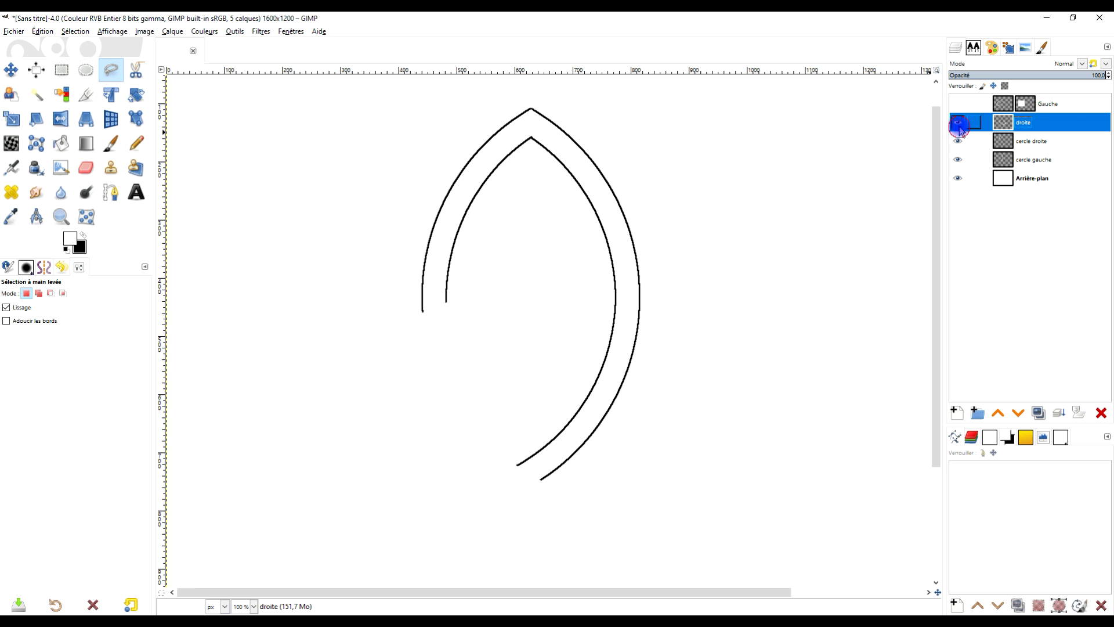
pyautogui.click(957, 122)
pyautogui.click(958, 103)
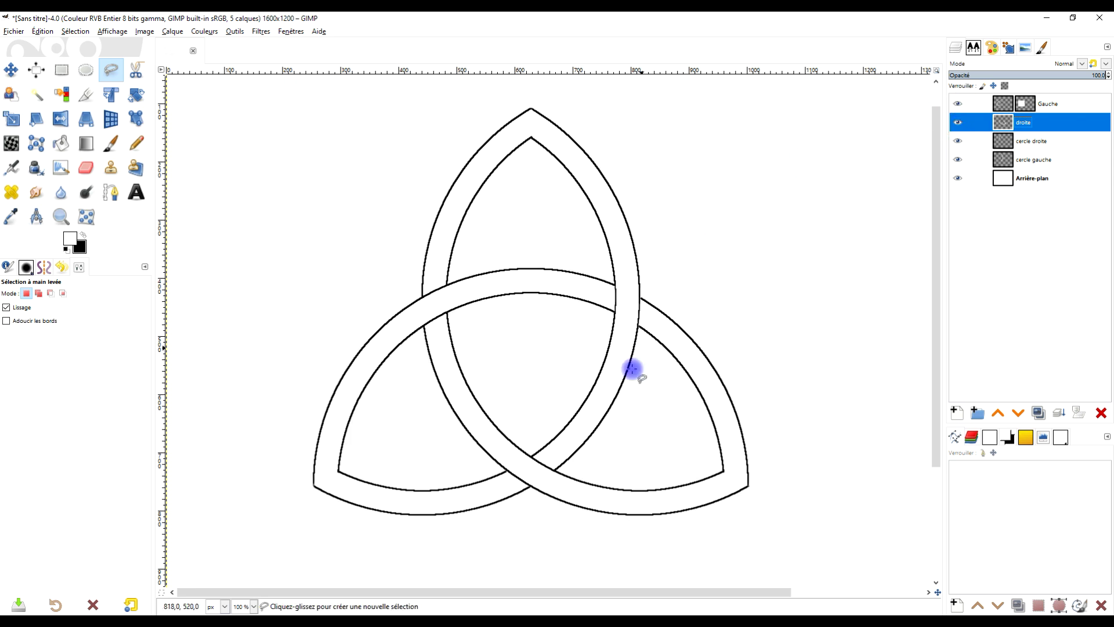
# - Check the two remaining circle layers and merge cercle droite down into cercle gauche to unite the upper loop
pyautogui.click(958, 161)
pyautogui.click(958, 161)
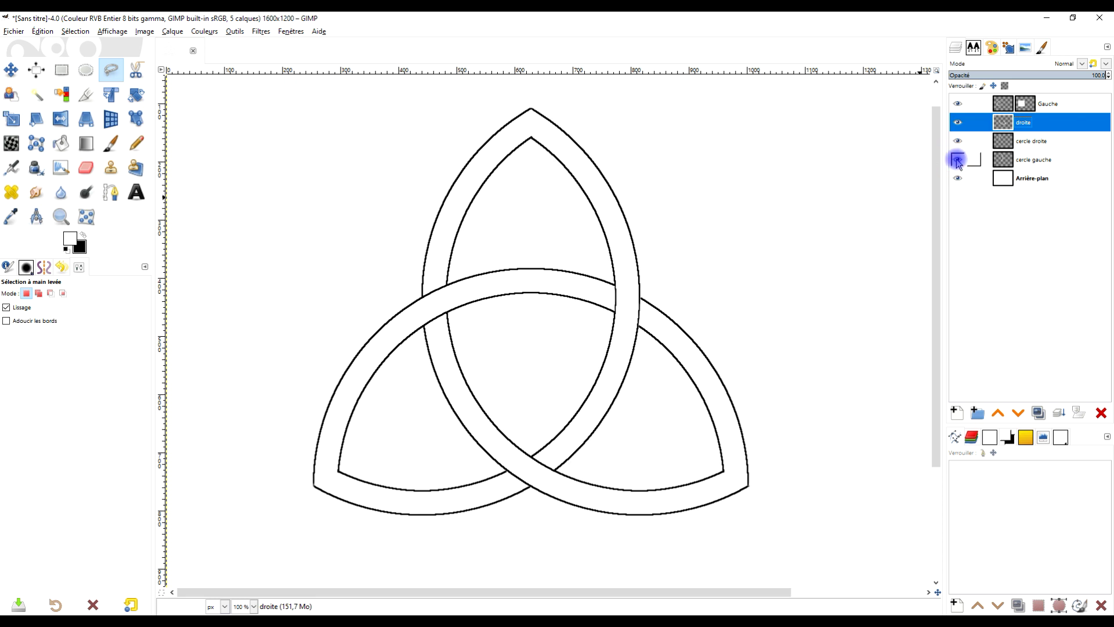
pyautogui.click(958, 141)
pyautogui.click(958, 141)
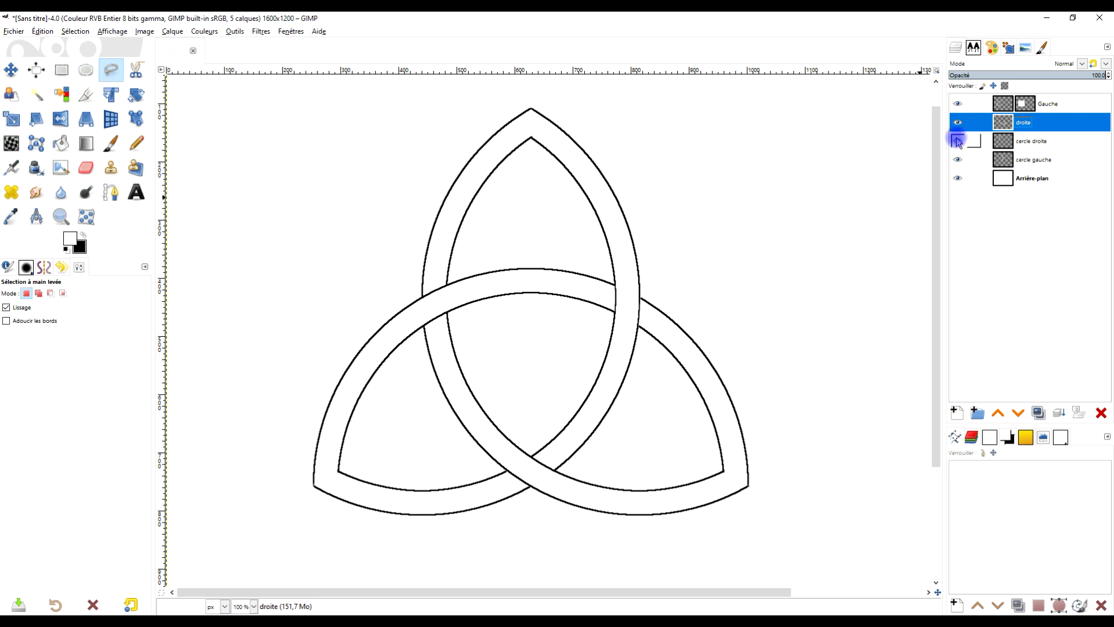
pyautogui.click(1009, 145)
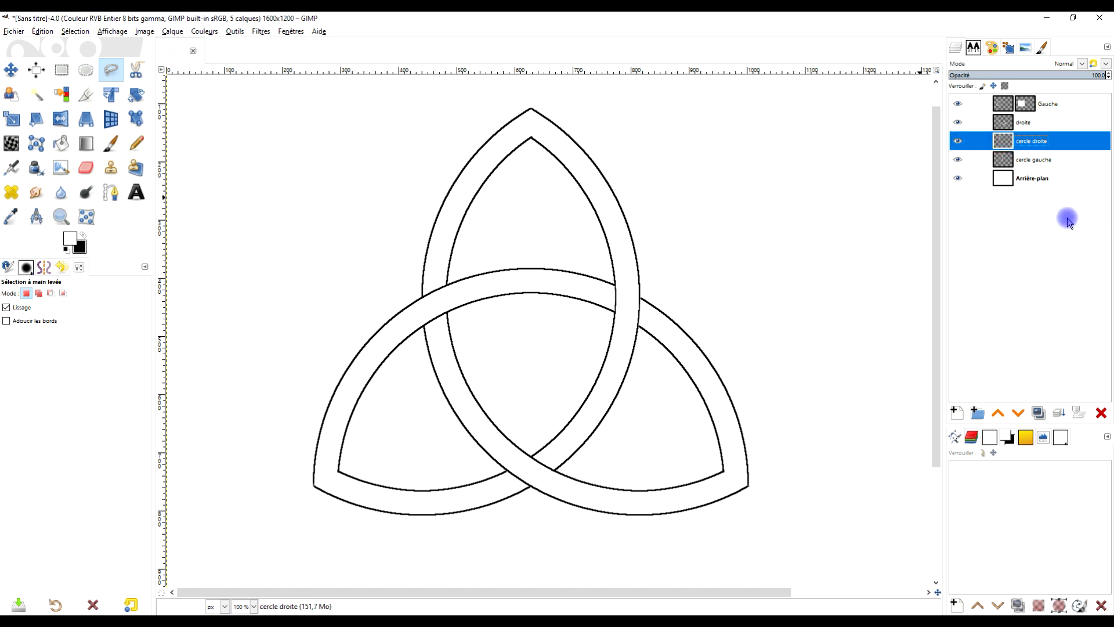
pyautogui.click(1060, 414)
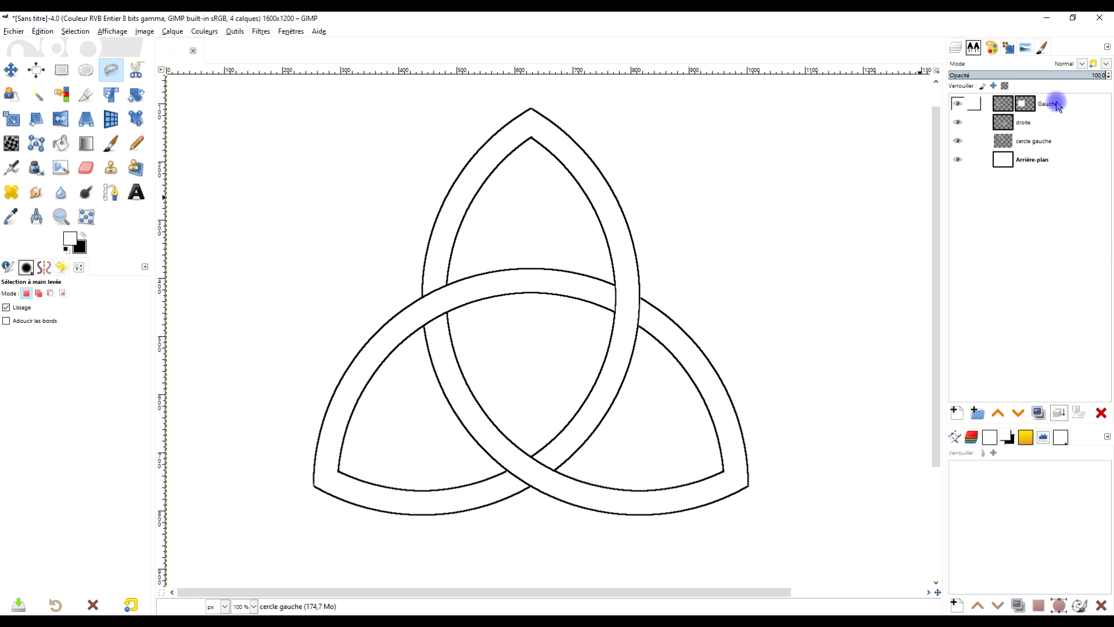
# - Rename the cercle gauche layer, which holds the upper loop, as haut
pyautogui.doubleClick(1032, 141)
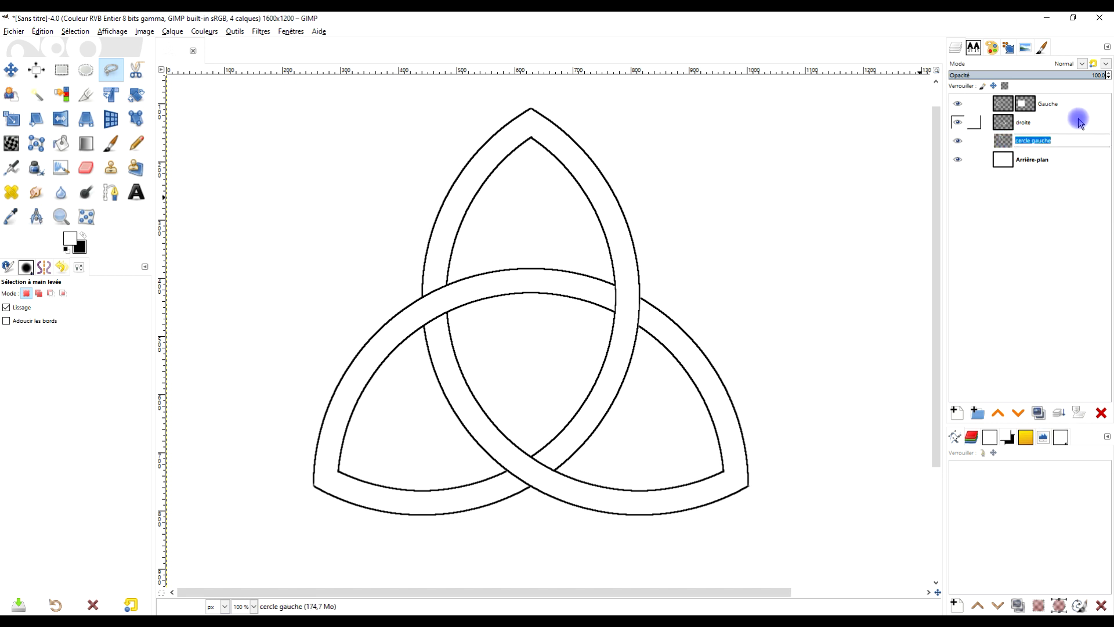
pyautogui.click(958, 141)
pyautogui.click(958, 141)
pyautogui.doubleClick(1023, 143)
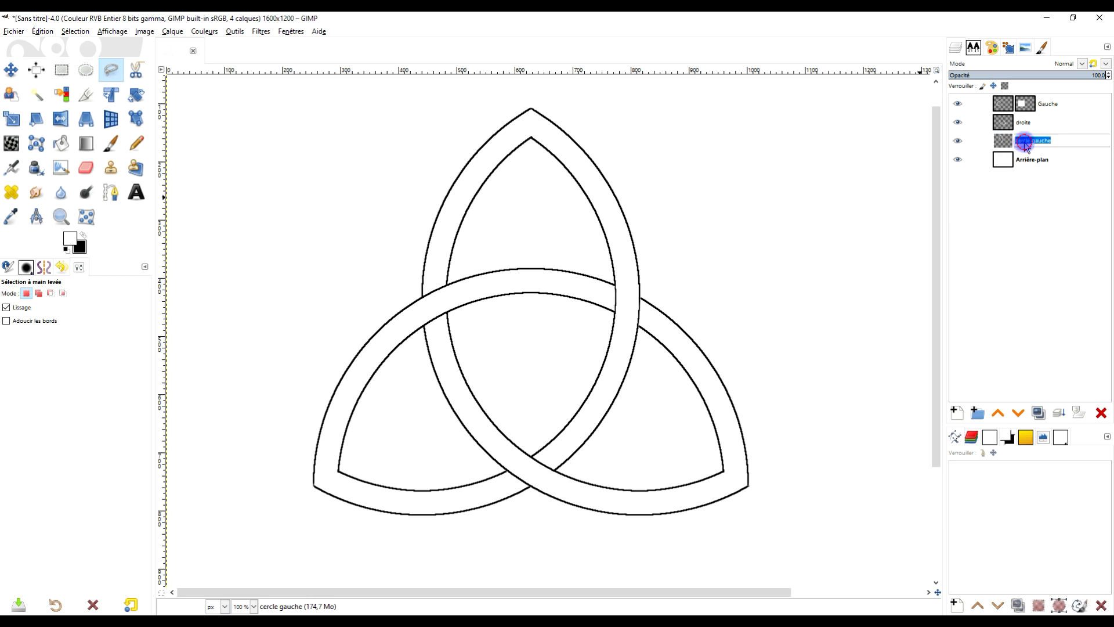
pyautogui.write('hau')
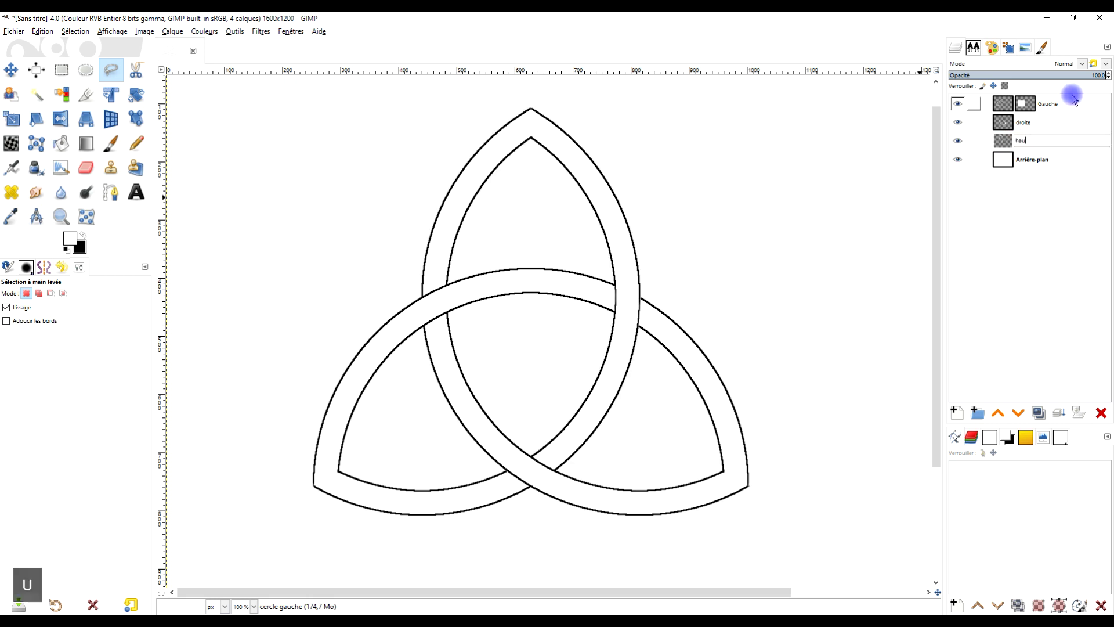
pyautogui.write('t')
pyautogui.press('Return')
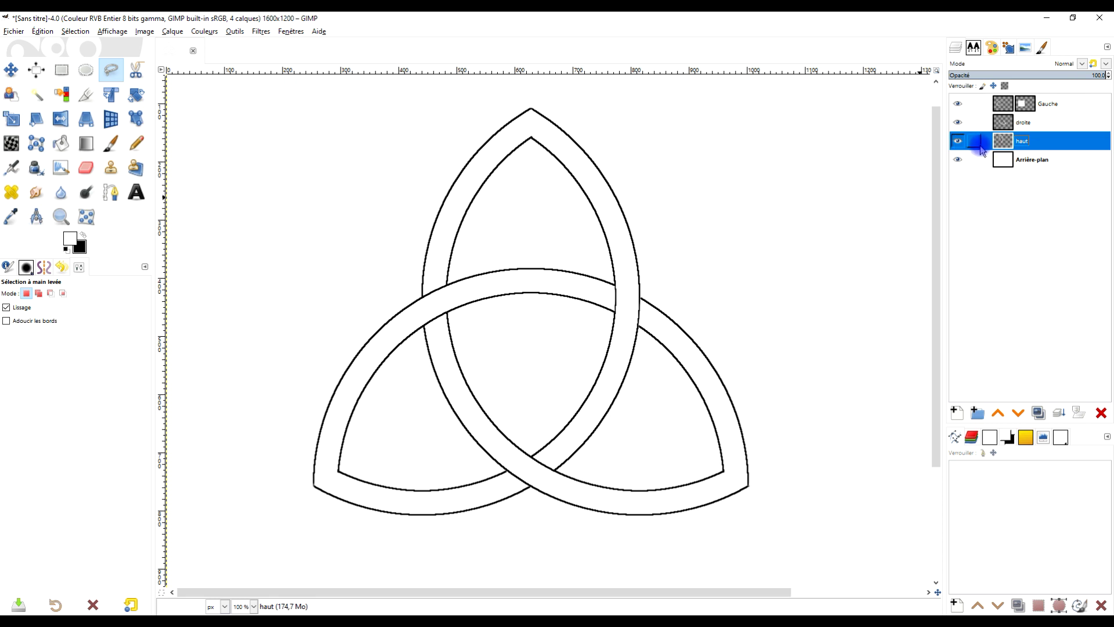
# - Apply the Gauche layer's mask and expand that layer to the image size
pyautogui.rightClick(1026, 107)
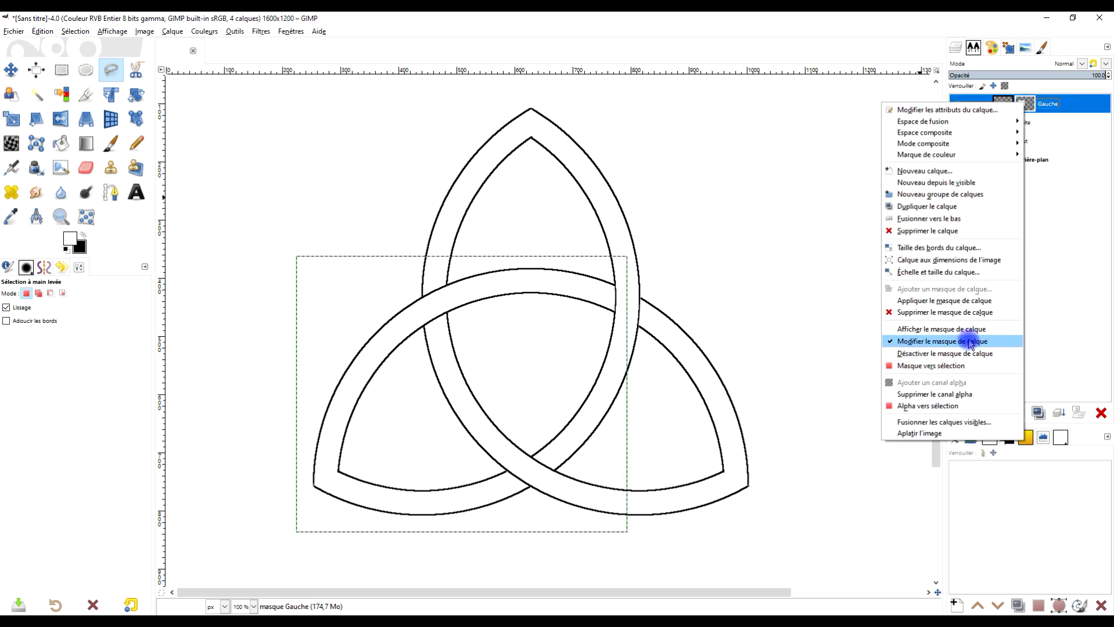
pyautogui.click(966, 300)
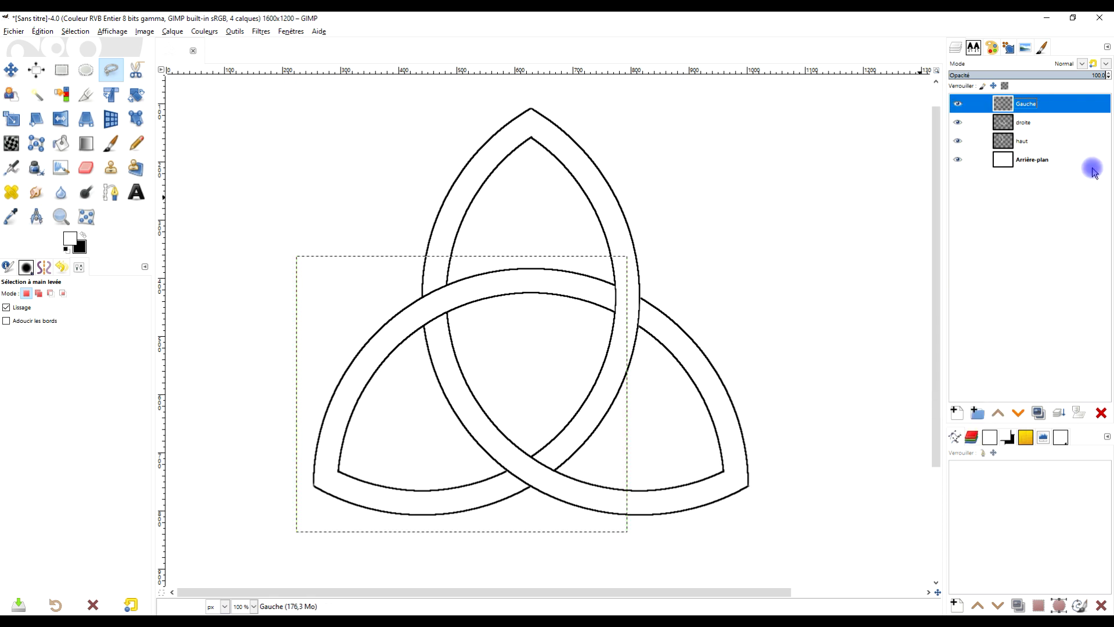
pyautogui.click(957, 105)
pyautogui.click(958, 105)
pyautogui.rightClick(1004, 110)
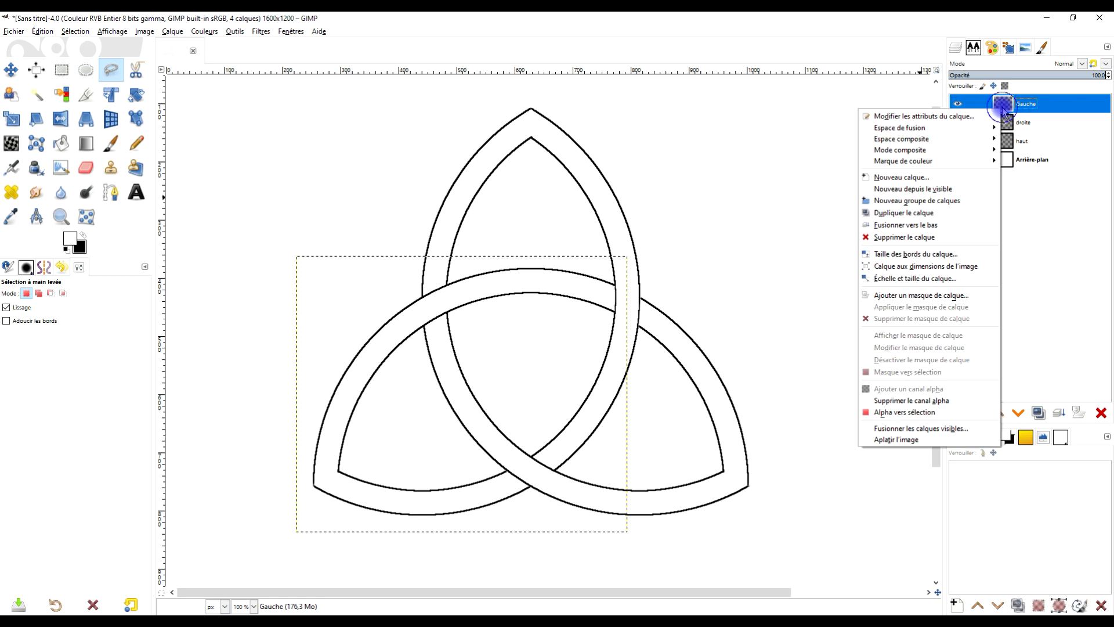
pyautogui.click(952, 270)
pyautogui.moveTo(679, 264)
pyautogui.mouseDown()
pyautogui.moveTo(656, 240)
pyautogui.moveTo(663, 261)
pyautogui.mouseUp()
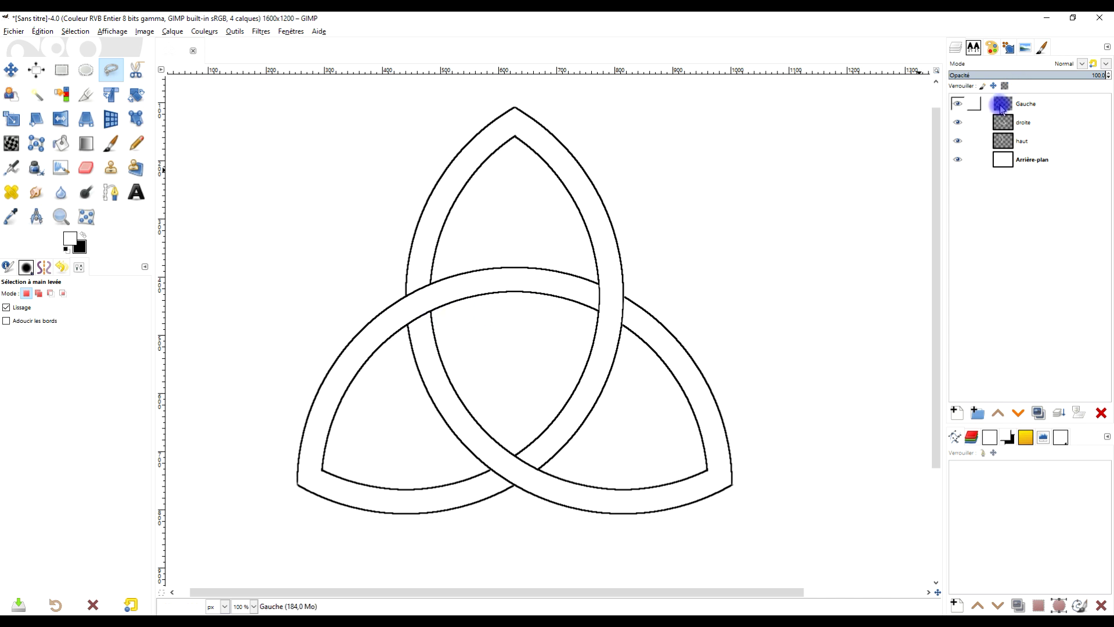
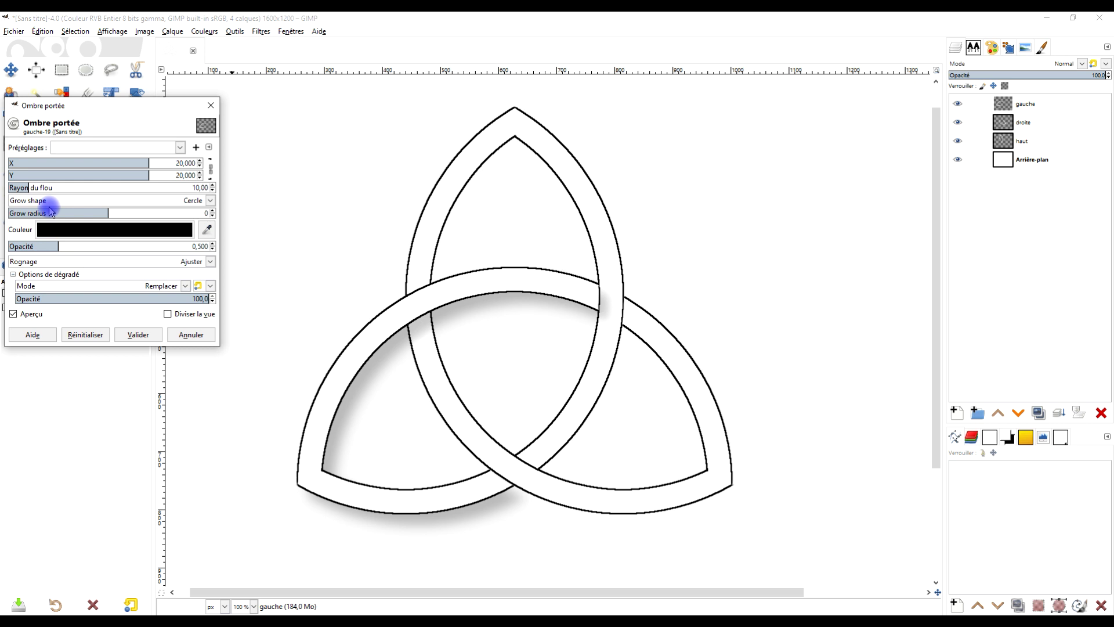
# - Unlink the X and Y offsets of the gauche layer's drop shadow, then set X to 44.444 and opacity to 0.711
pyautogui.click(211, 169)
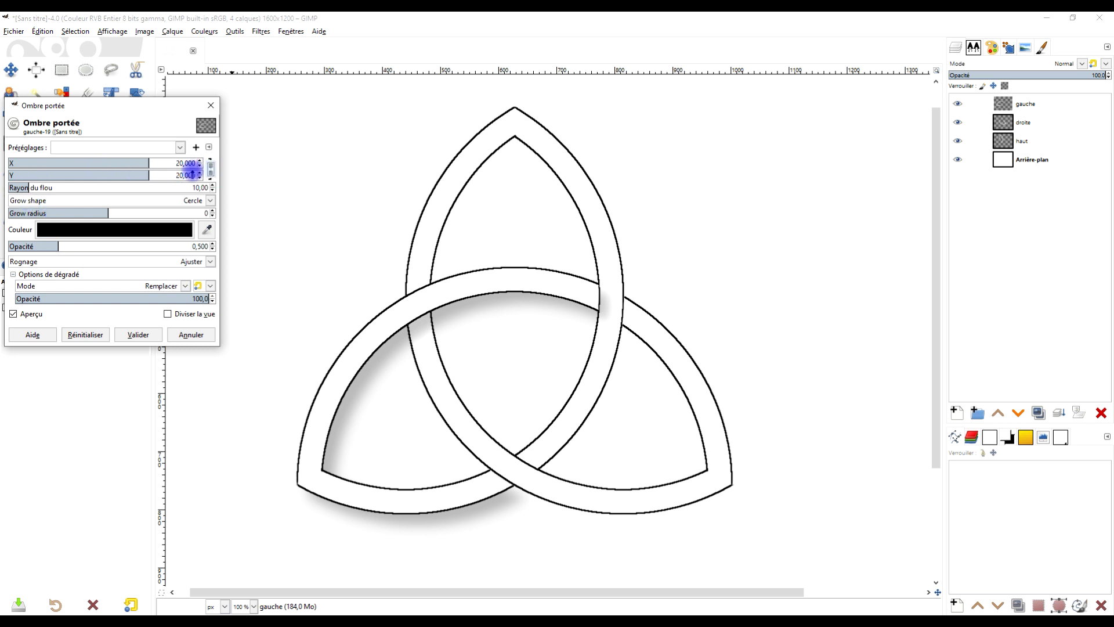
pyautogui.moveTo(150, 162)
pyautogui.mouseDown()
pyautogui.moveTo(190, 164)
pyautogui.moveTo(161, 162)
pyautogui.mouseUp()
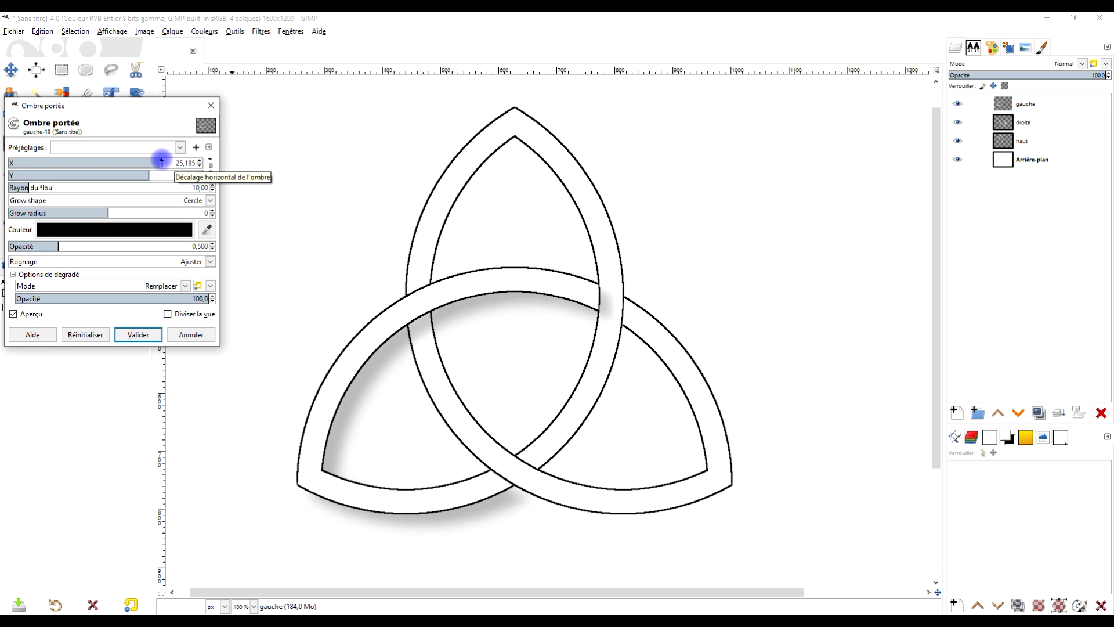
pyautogui.moveTo(69, 246); pyautogui.dragTo(69, 246)
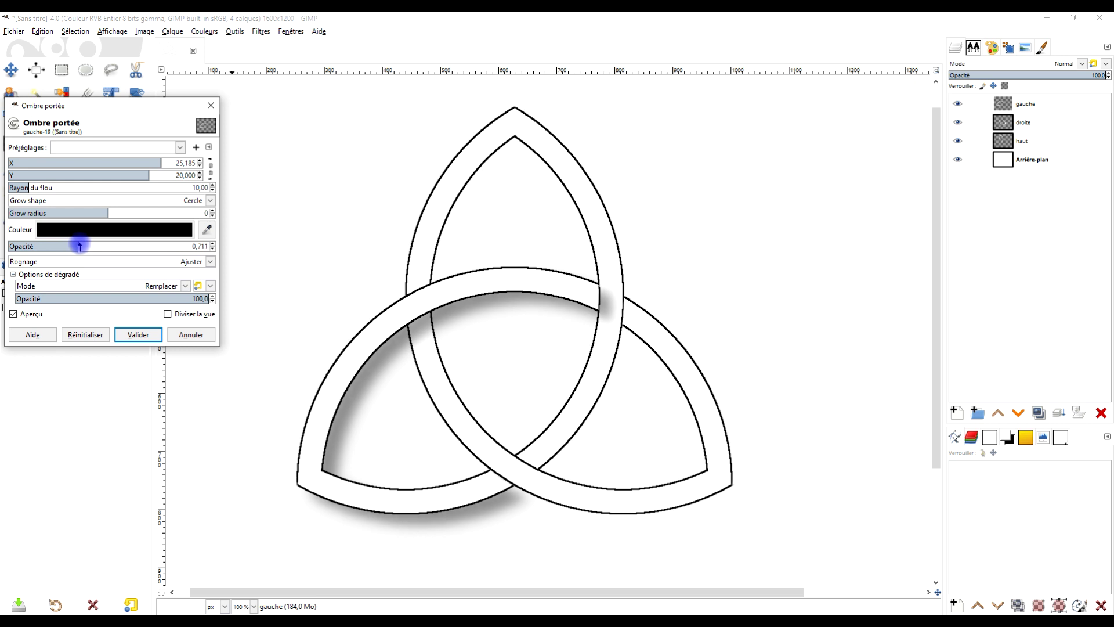
pyautogui.click(176, 162)
pyautogui.moveTo(199, 162); pyautogui.dragTo(201, 162)
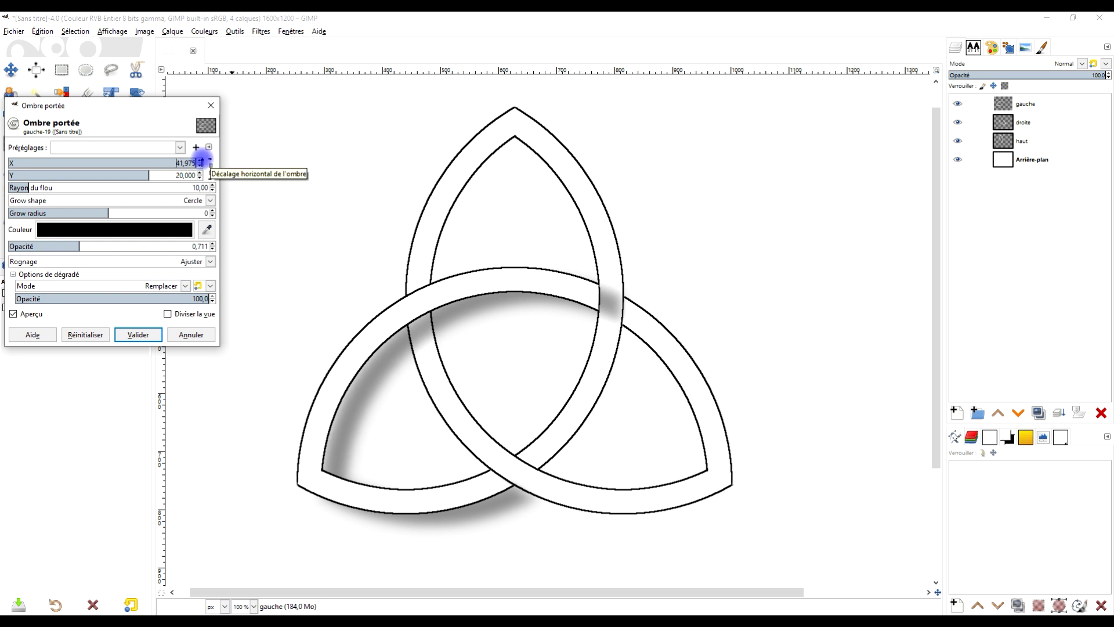
pyautogui.moveTo(200, 162); pyautogui.dragTo(209, 162)
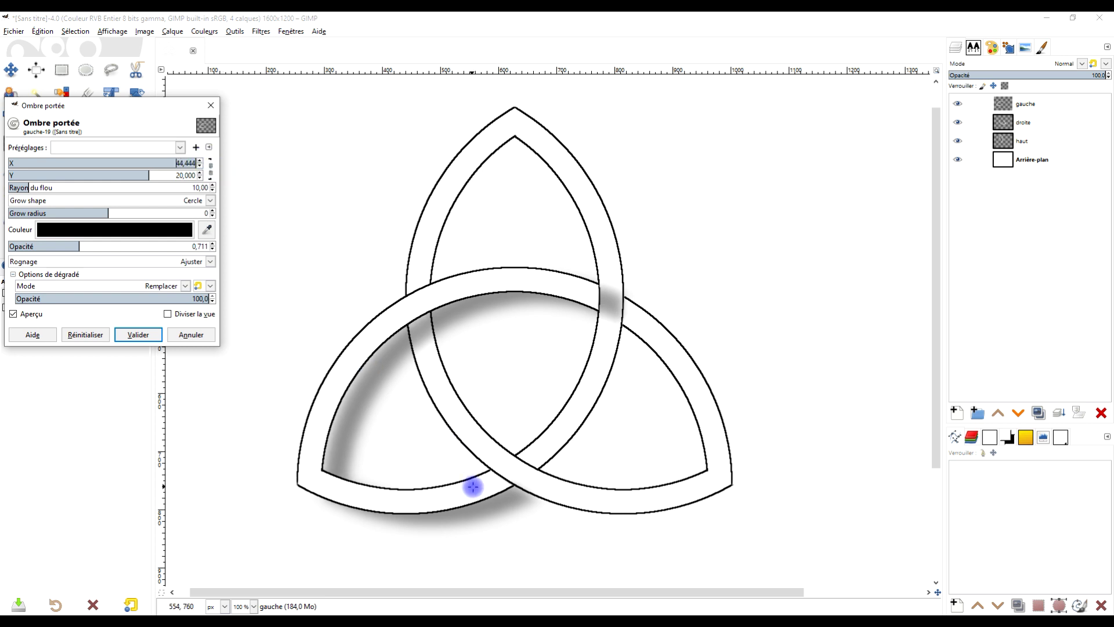
# - Refine the gauche layer's shadow offsets to X 36.543 and Y 13.827, judging them at the knot's crossings
pyautogui.scroll(1, 474, 486)
pyautogui.moveTo(694, 457); pyautogui.dragTo(714, 376)
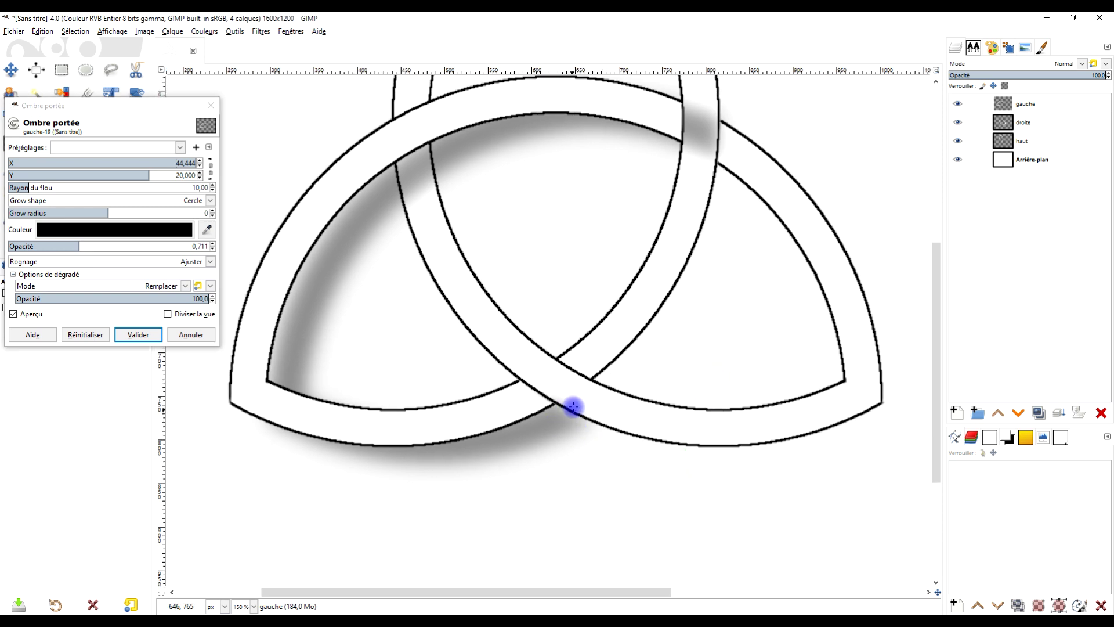
pyautogui.moveTo(559, 420); pyautogui.dragTo(576, 430)
pyautogui.moveTo(197, 163); pyautogui.dragTo(137, 174)
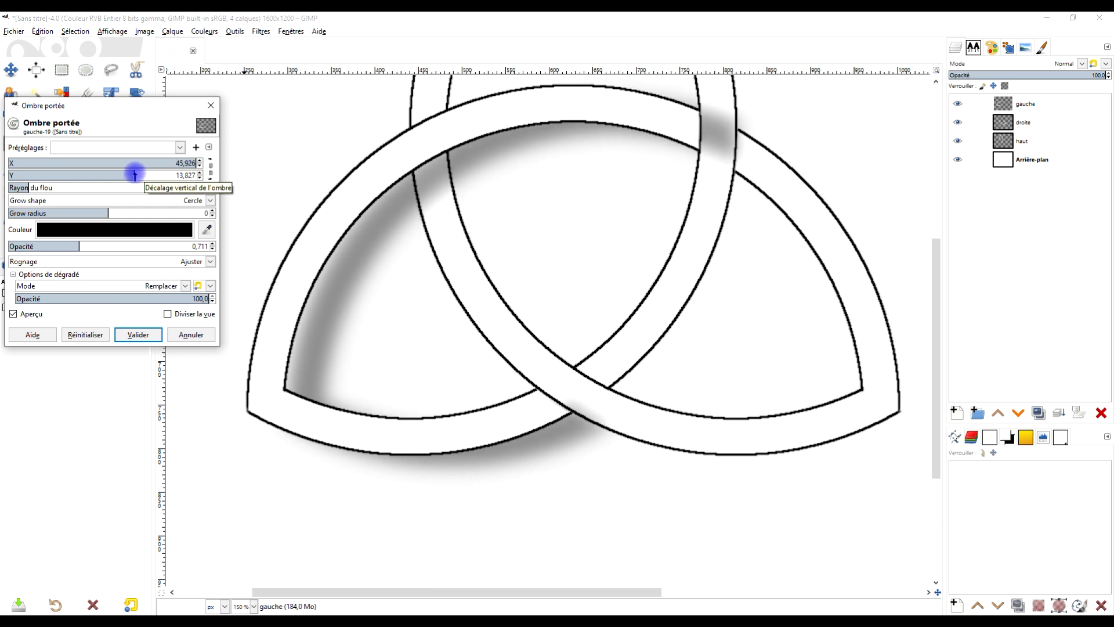
pyautogui.click(189, 163)
pyautogui.moveTo(189, 163); pyautogui.dragTo(191, 164)
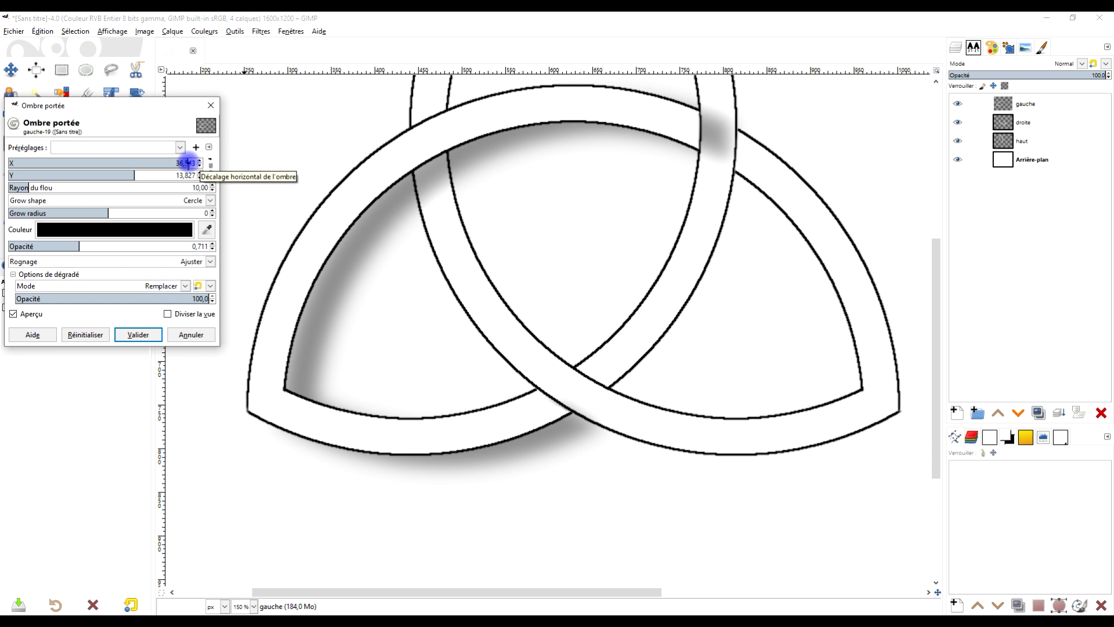
# - Set the shadow's blur radius to 5.14 and apply the drop shadow to the gauche layer
pyautogui.moveTo(25, 184); pyautogui.dragTo(19, 187)
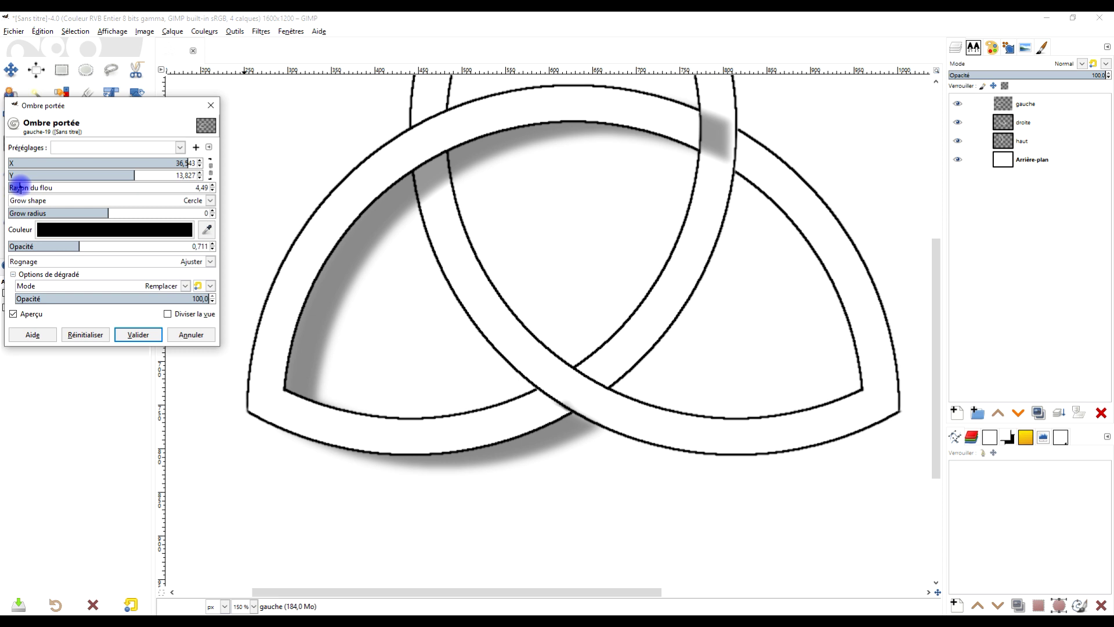
pyautogui.moveTo(20, 187); pyautogui.dragTo(21, 187)
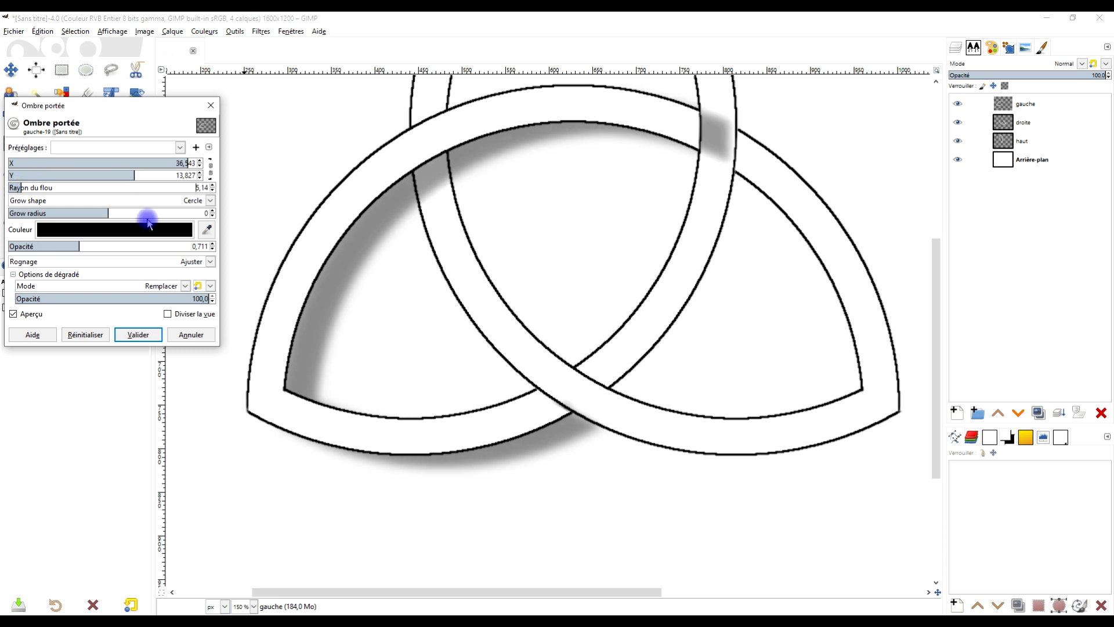
pyautogui.click(145, 332)
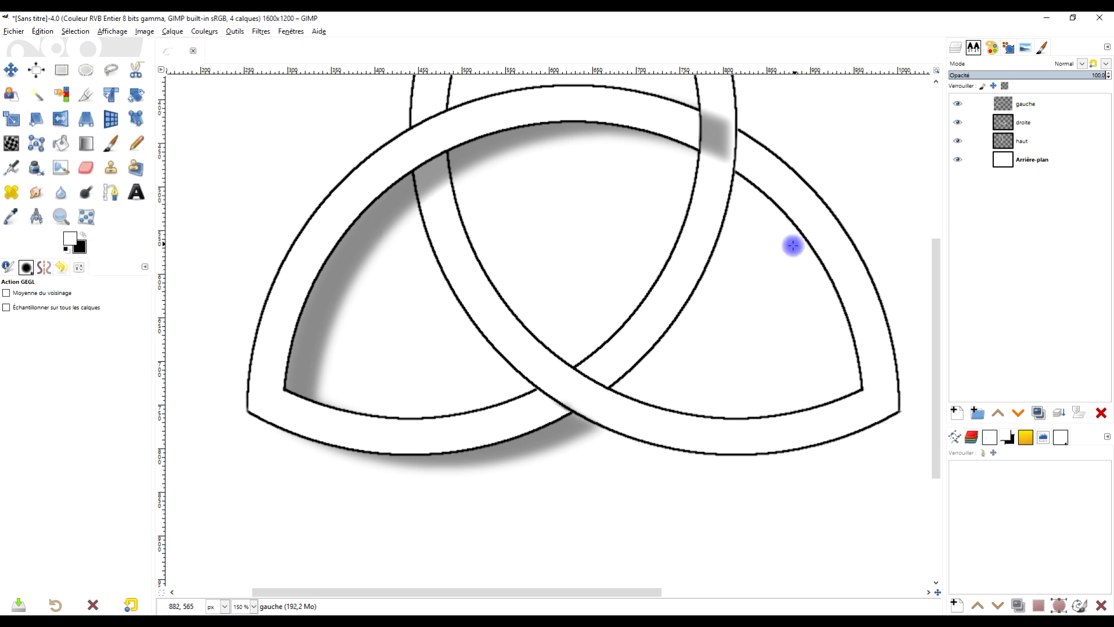
# - Add a white, full-opacity layer mask to the gauche layer
pyautogui.scroll(3, 780, 278)
pyautogui.rightClick(1010, 104)
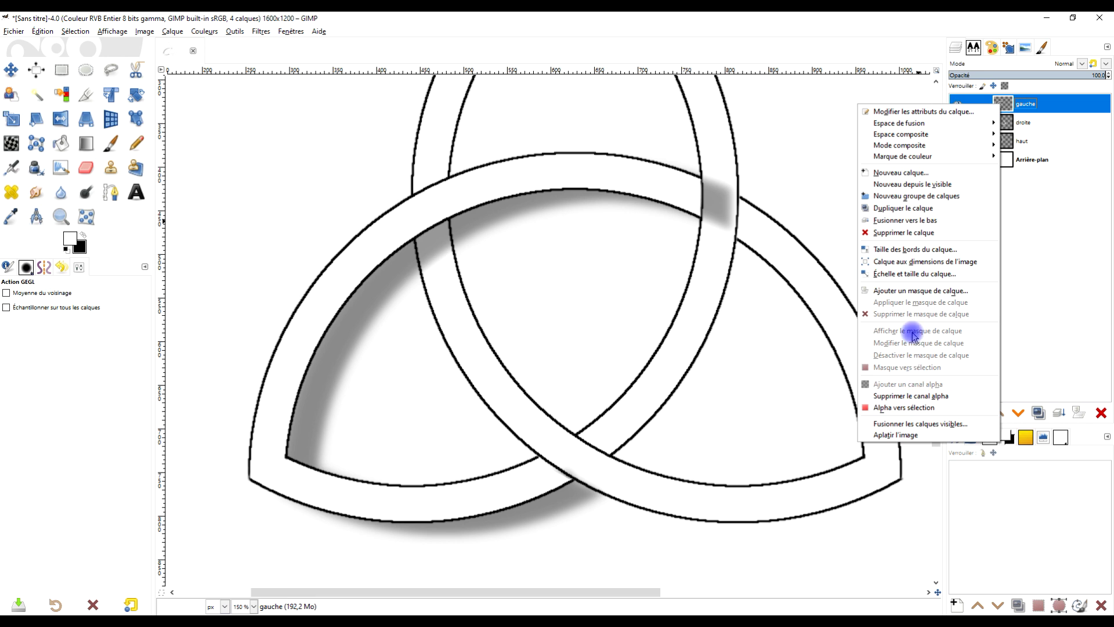
pyautogui.click(919, 290)
pyautogui.click(870, 251)
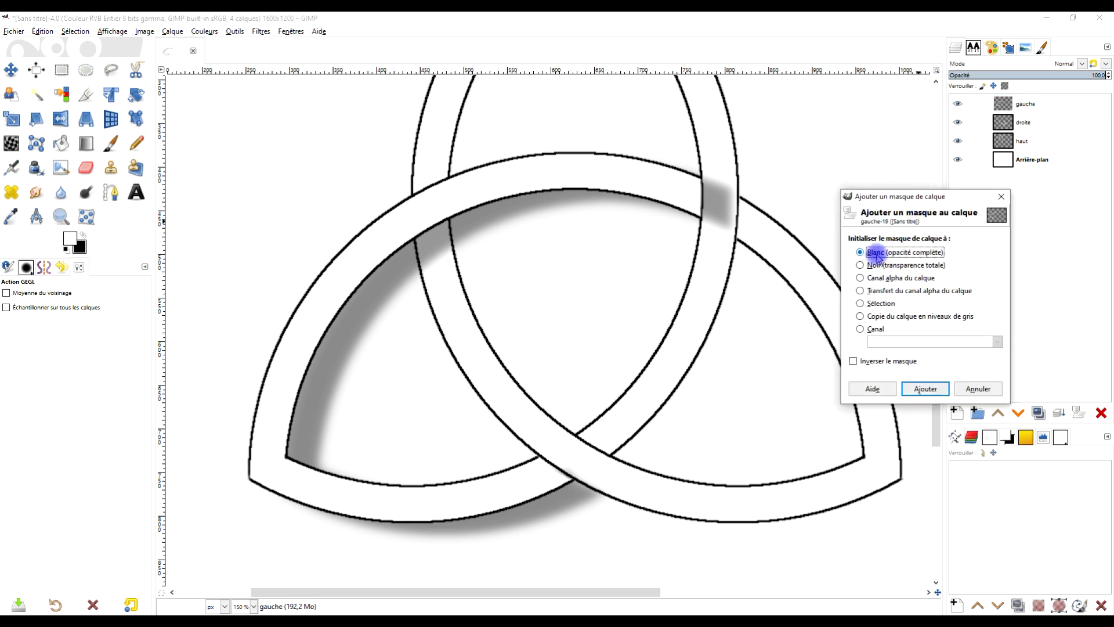
pyautogui.click(925, 389)
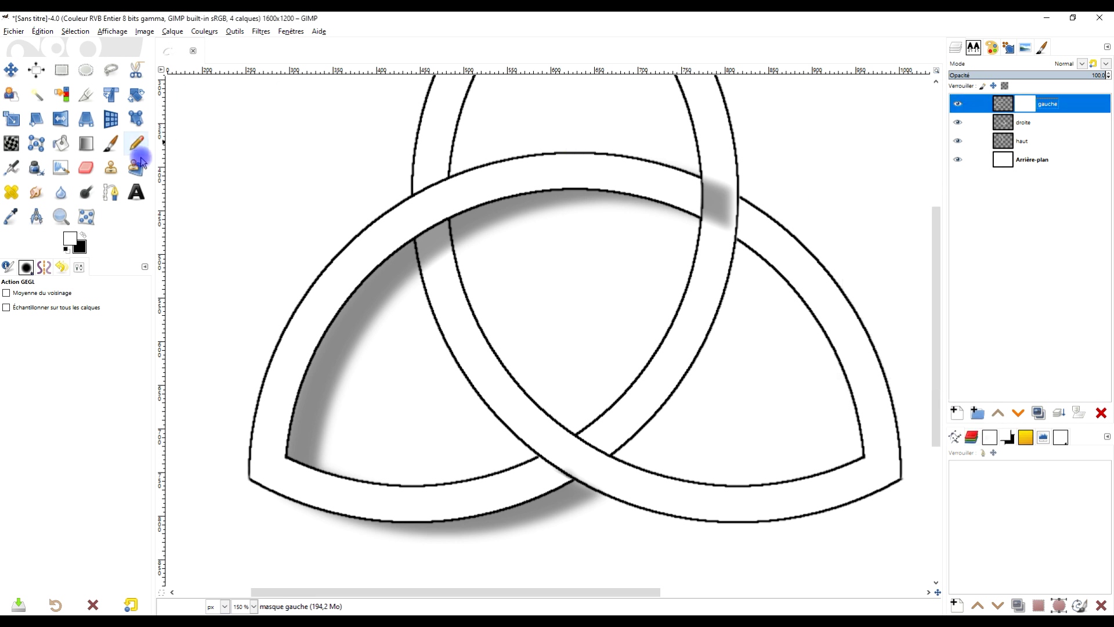
# - Paint black on the gauche mask with the Paintbrush to hide the shadow falling on the upper loop at the right-hand crossing
pyautogui.click(111, 144)
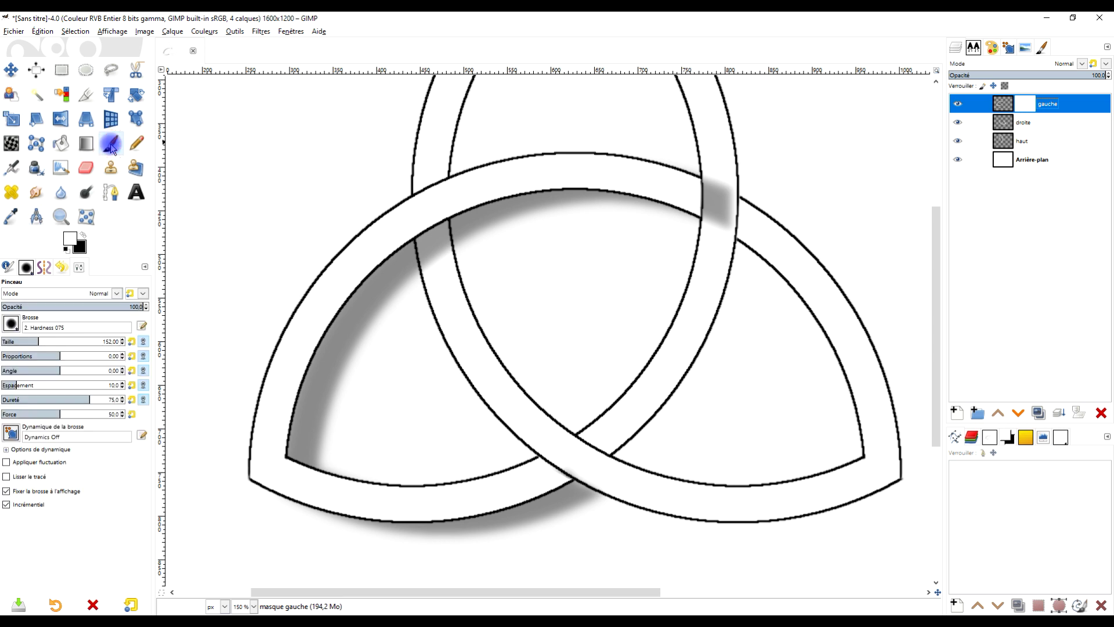
pyautogui.click(68, 248)
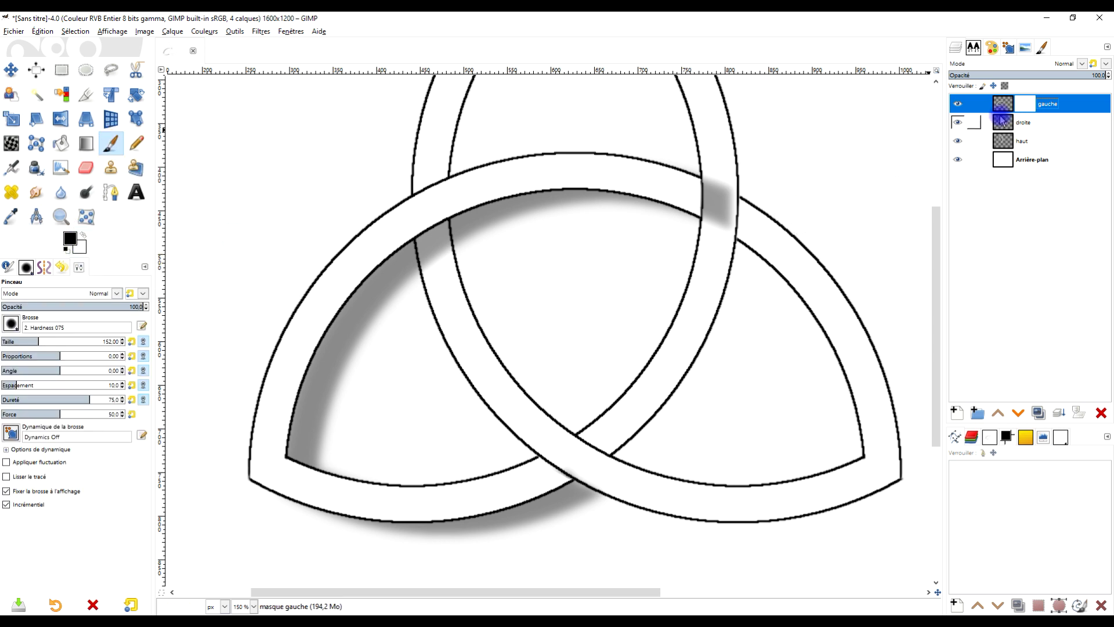
pyautogui.moveTo(716, 240)
pyautogui.mouseDown()
pyautogui.moveTo(738, 186)
pyautogui.moveTo(746, 210)
pyautogui.mouseUp()
pyautogui.moveTo(743, 331); pyautogui.dragTo(728, 256)
pyautogui.scroll(3, 631, 402)
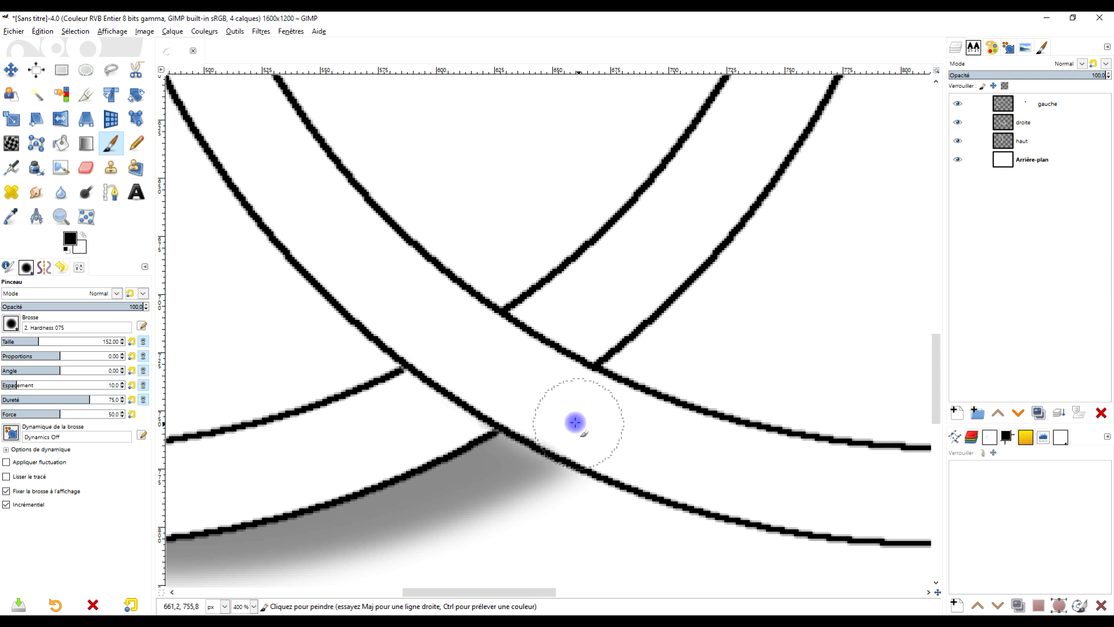
pyautogui.scroll(-2, 580, 383)
pyautogui.scroll(-2, 581, 381)
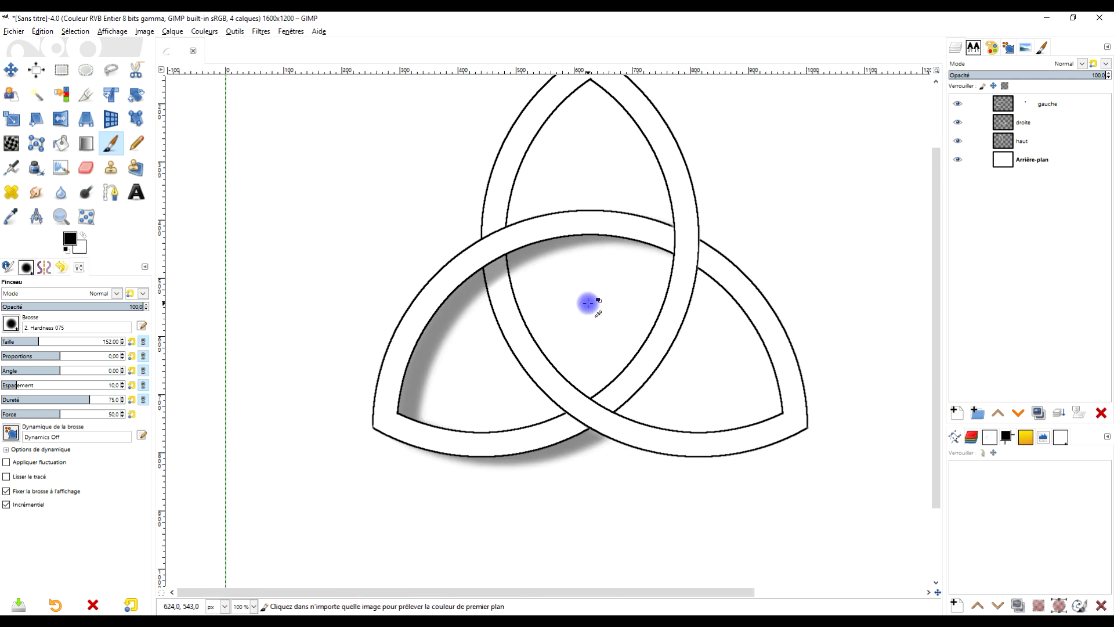
pyautogui.scroll(1, 589, 304)
pyautogui.scroll(-1, 609, 338)
pyautogui.scroll(1, 609, 338)
pyautogui.moveTo(690, 359); pyautogui.dragTo(661, 362)
# - Repeat the same drop shadow on the droite layer
pyautogui.click(1005, 124)
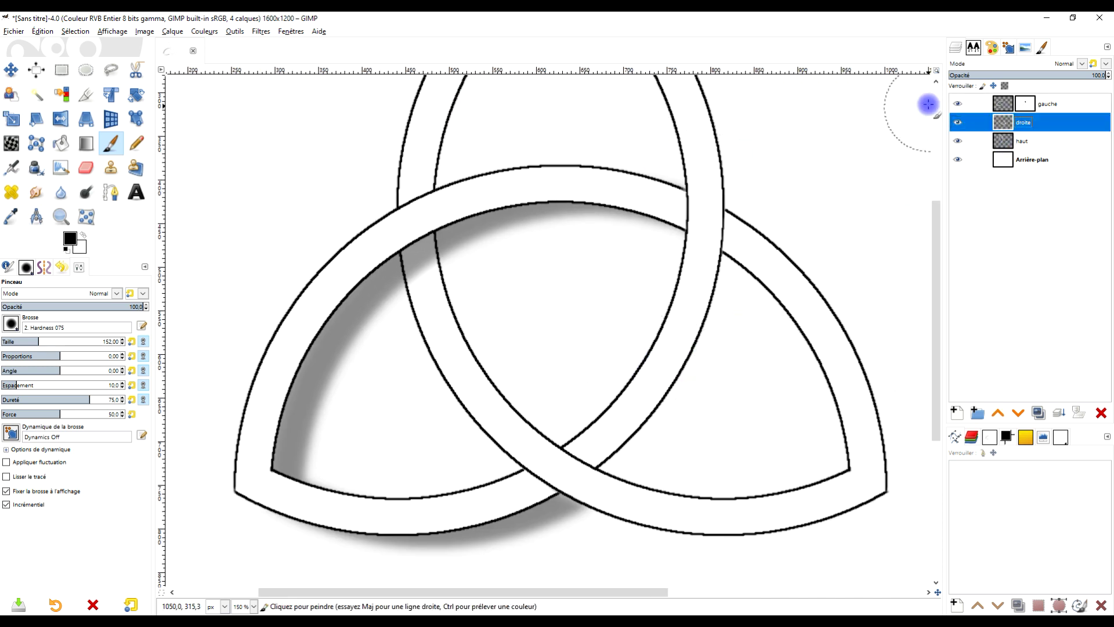
pyautogui.click(958, 123)
pyautogui.click(958, 123)
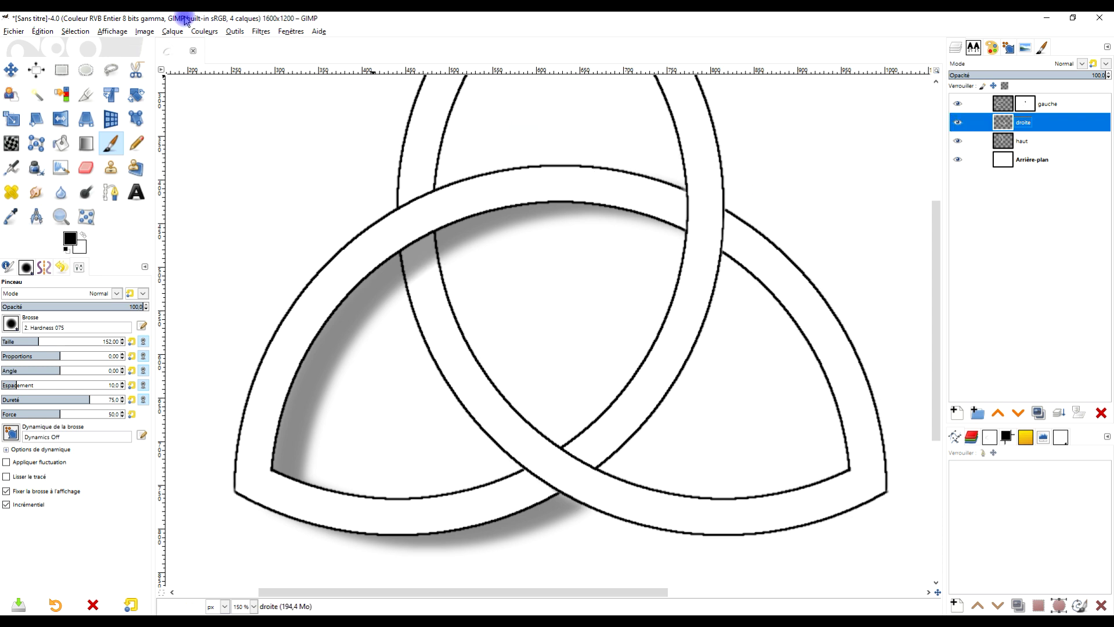
pyautogui.click(260, 31)
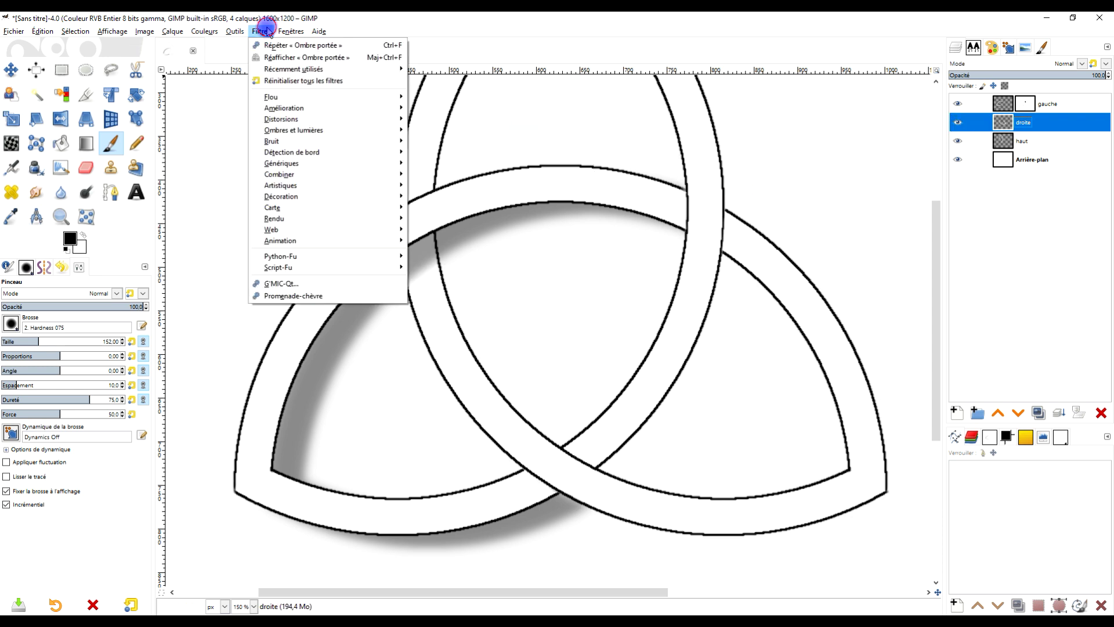
pyautogui.click(300, 46)
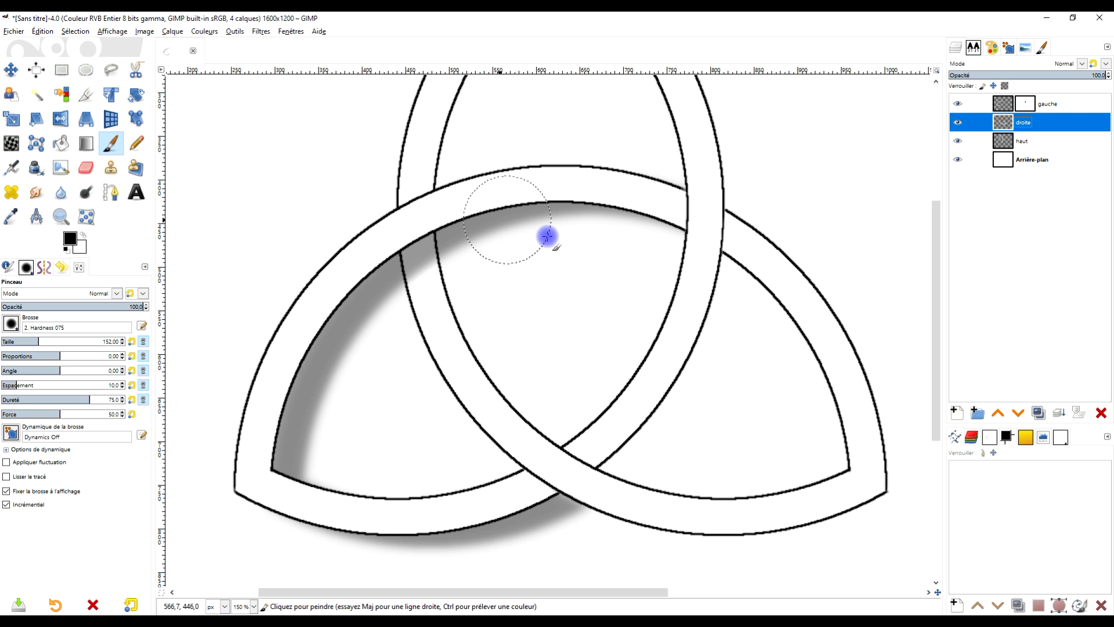
pyautogui.moveTo(701, 263); pyautogui.dragTo(661, 299)
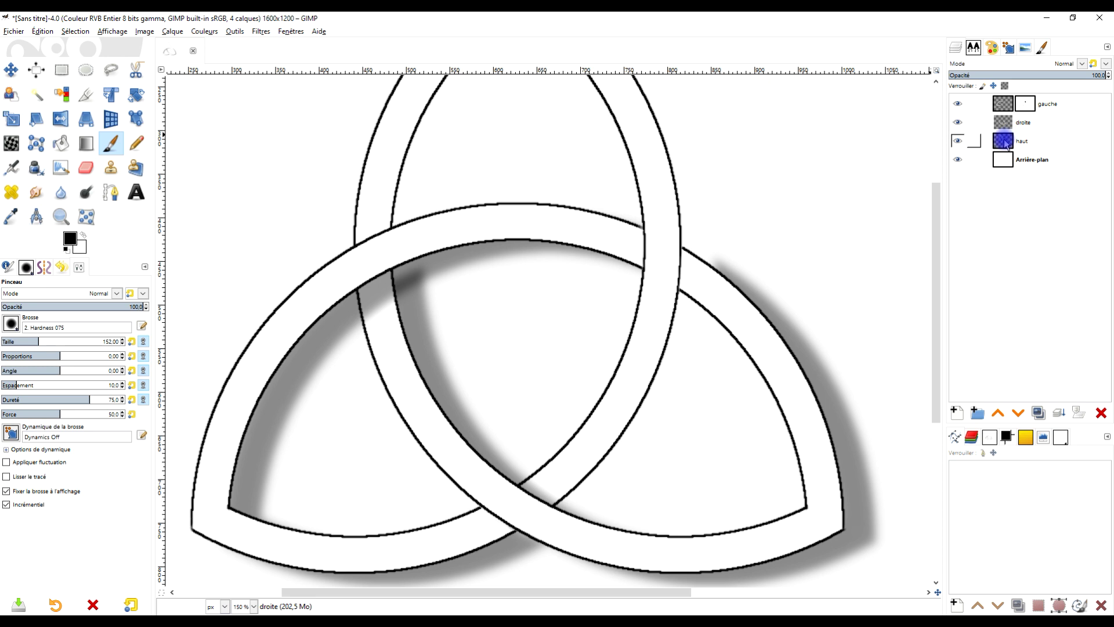
# - Repeat the last drop shadow filter on the haut layer
pyautogui.click(1005, 144)
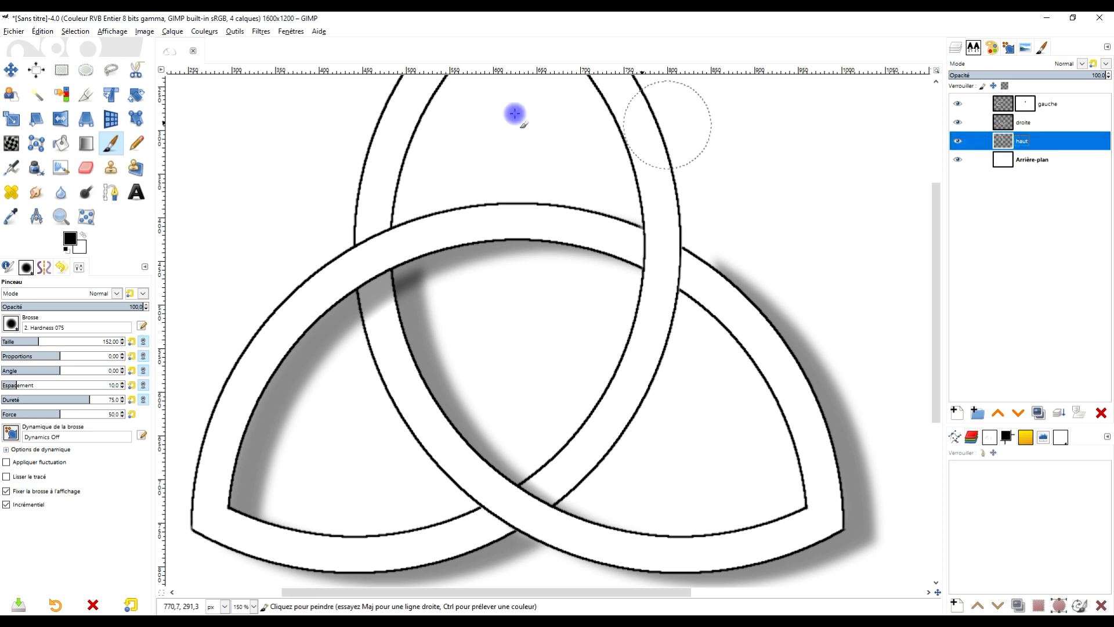
pyautogui.click(260, 32)
pyautogui.click(279, 43)
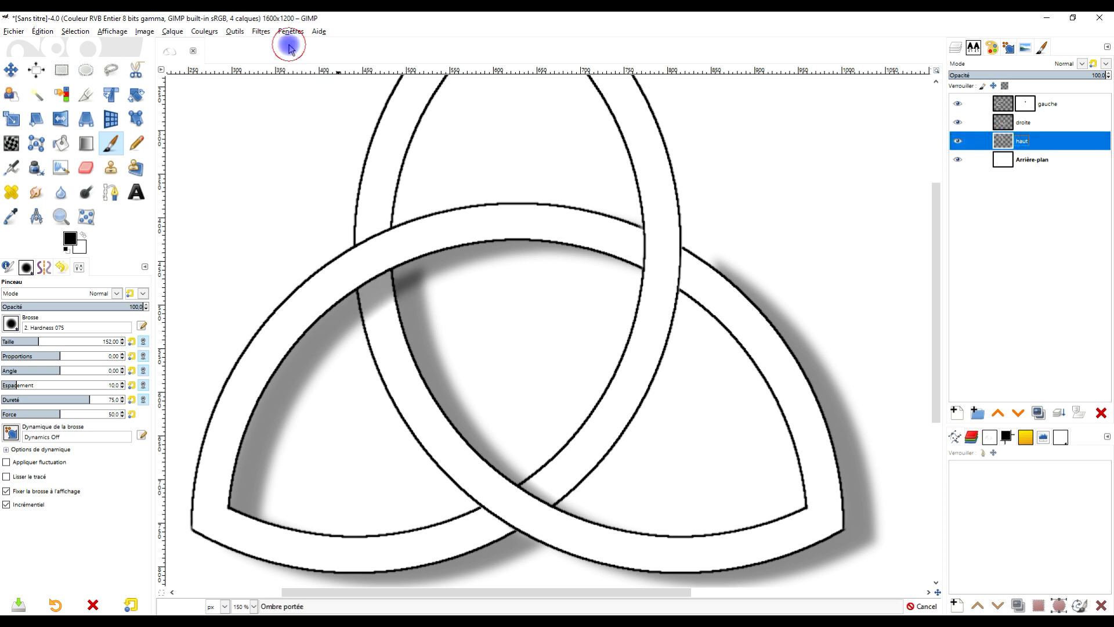
pyautogui.moveTo(544, 214); pyautogui.dragTo(509, 291)
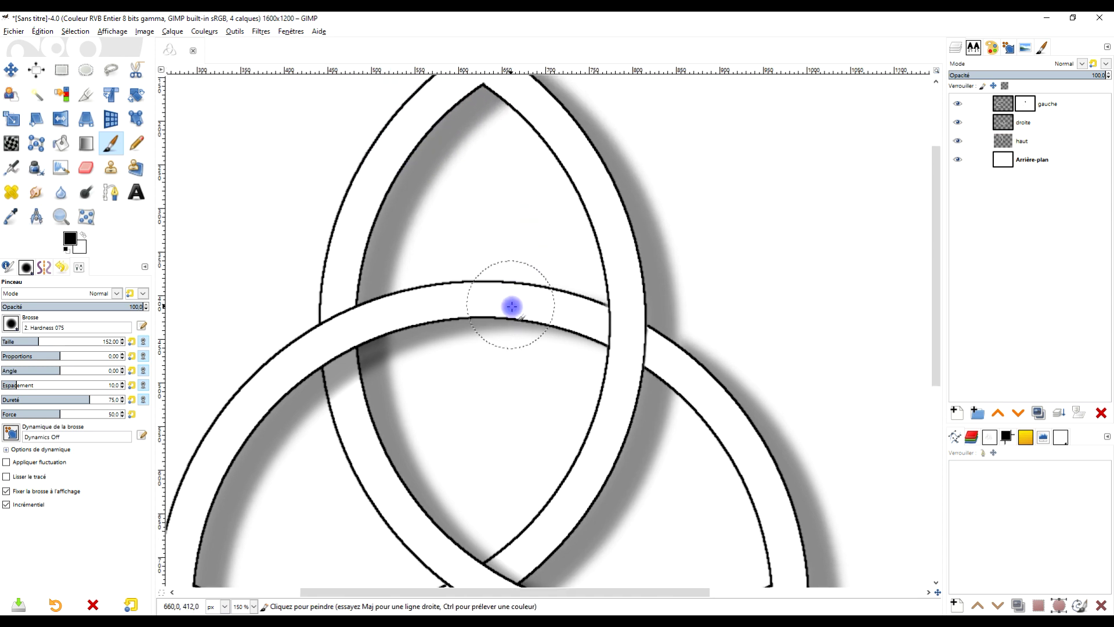
# - Start a Curves adjustment on the droite layer and work on its Alpha channel
pyautogui.scroll(-3, 513, 308)
pyautogui.scroll(3, 497, 373)
pyautogui.click(991, 129)
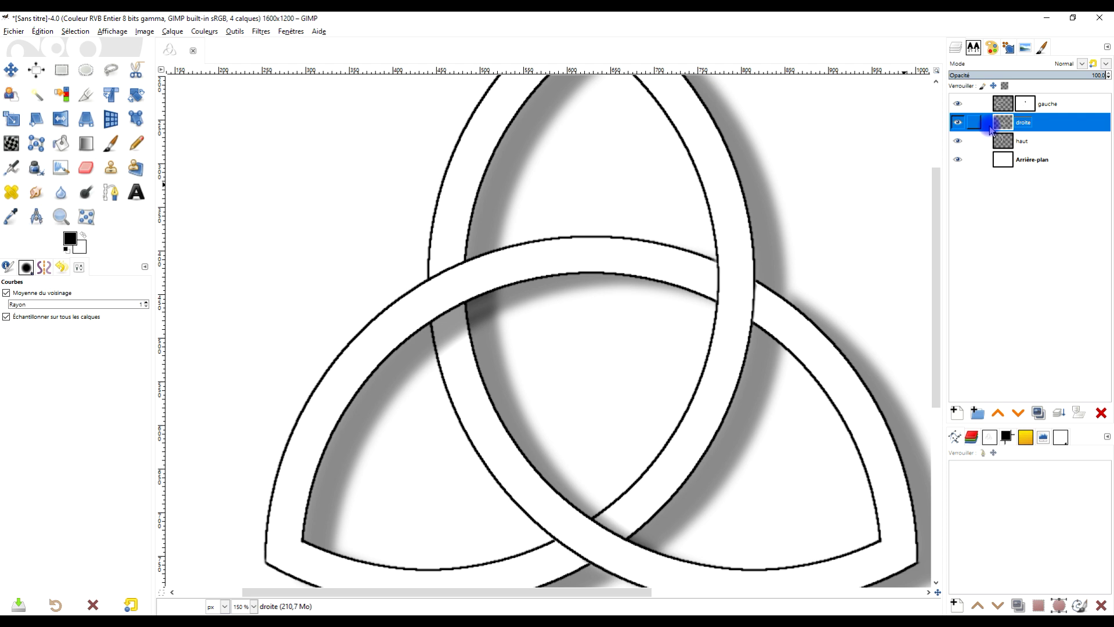
pyautogui.click(958, 122)
pyautogui.click(958, 122)
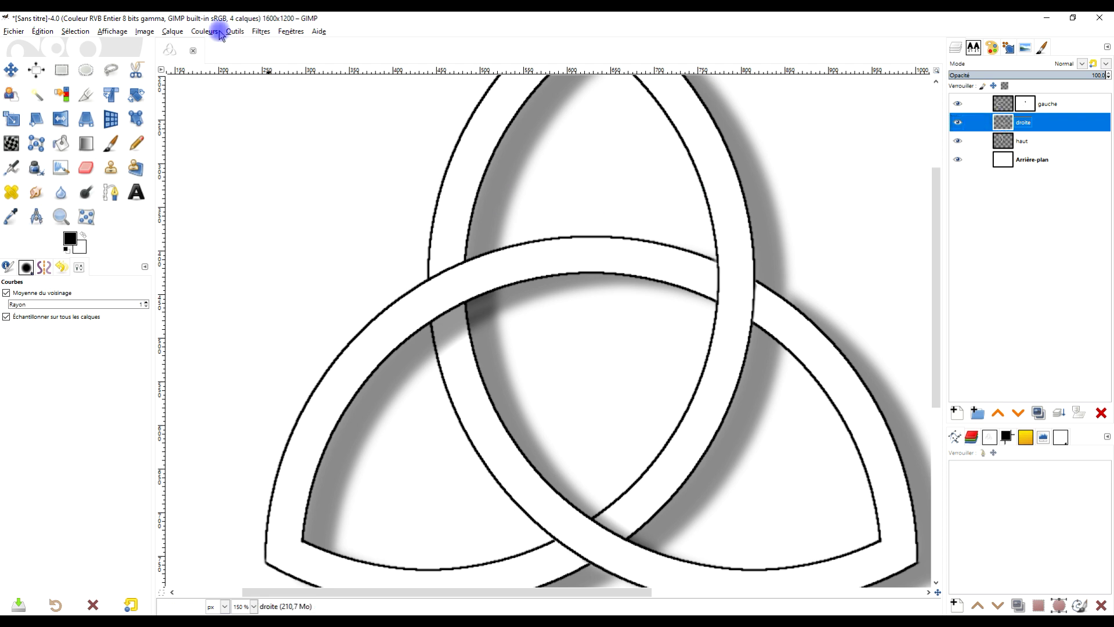
pyautogui.click(200, 31)
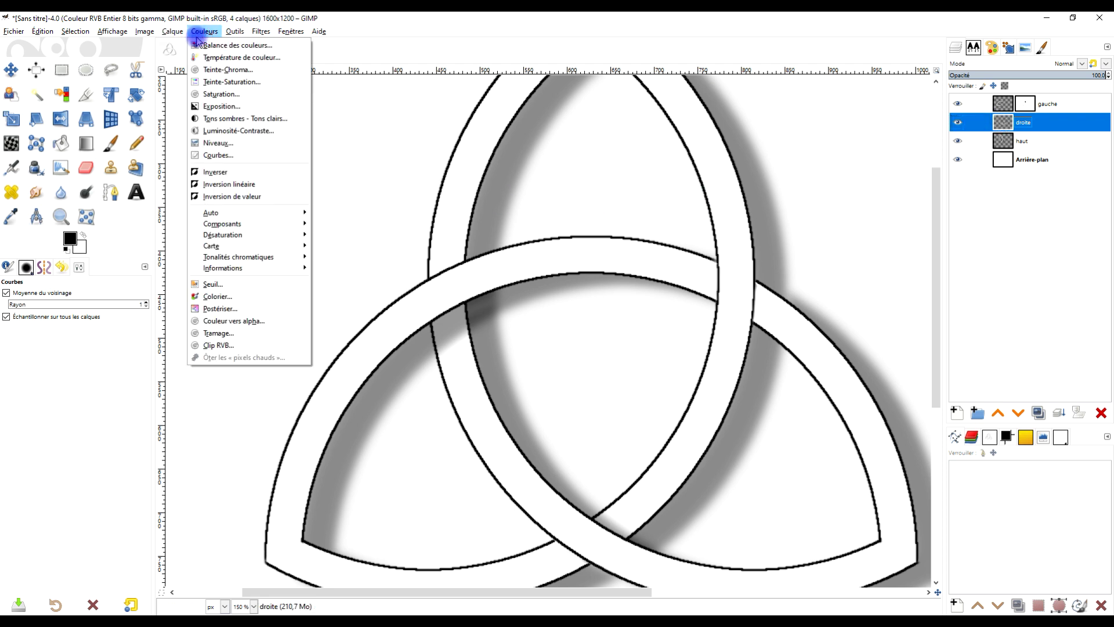
pyautogui.click(214, 156)
pyautogui.click(76, 160)
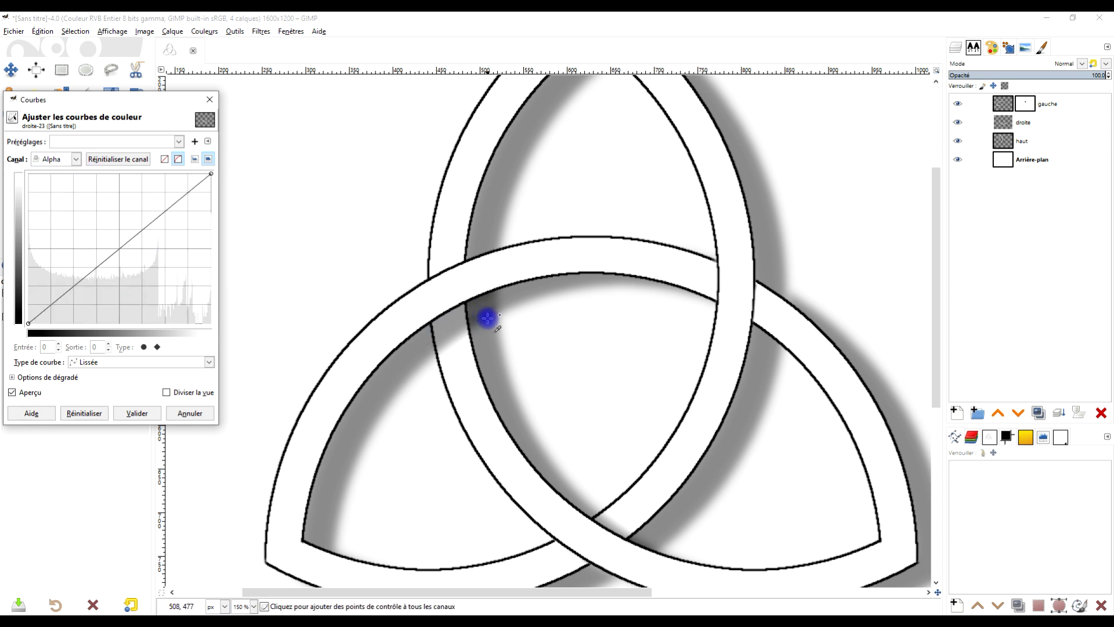
# - Lighten the droite layer's shadow by lowering the upper part of the Alpha curve to about input 233, output 180, and apply it
pyautogui.scroll(2, 482, 314)
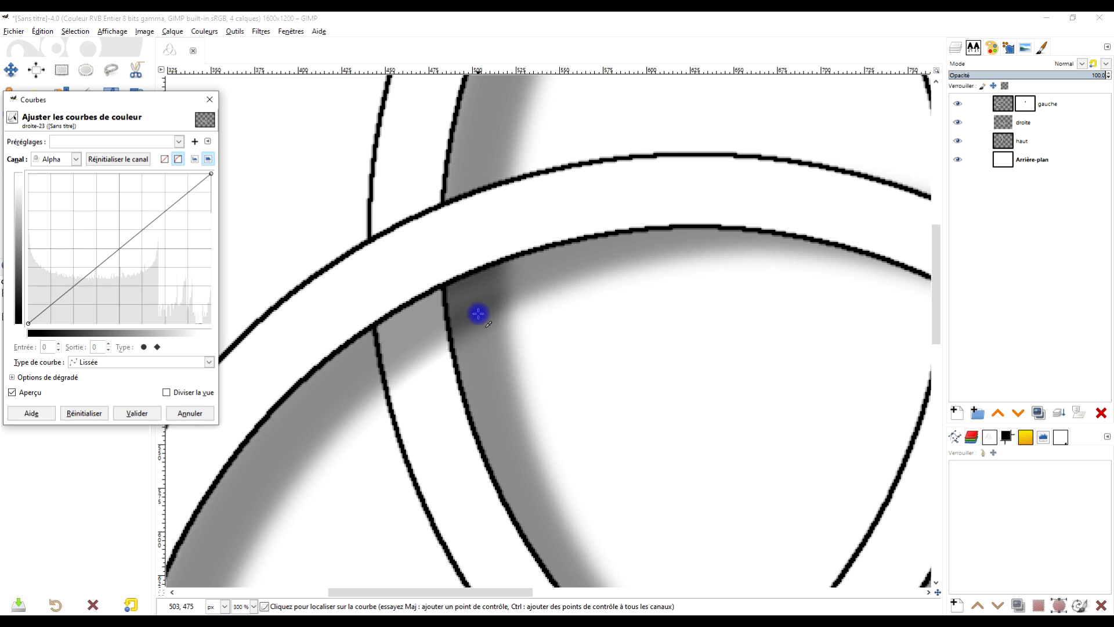
pyautogui.click(477, 314)
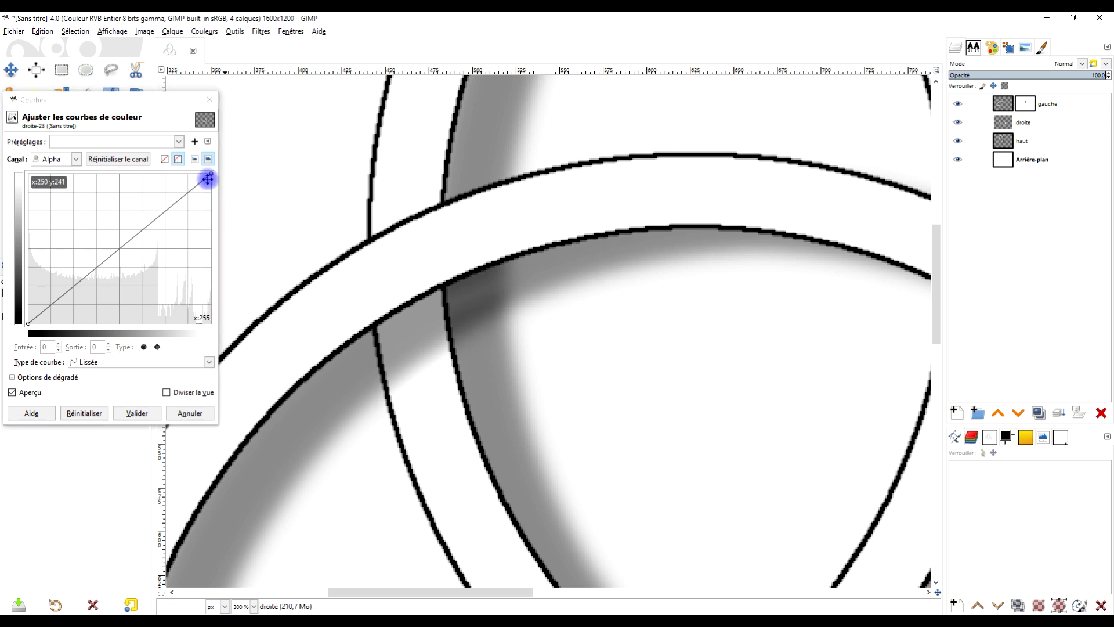
pyautogui.click(201, 181)
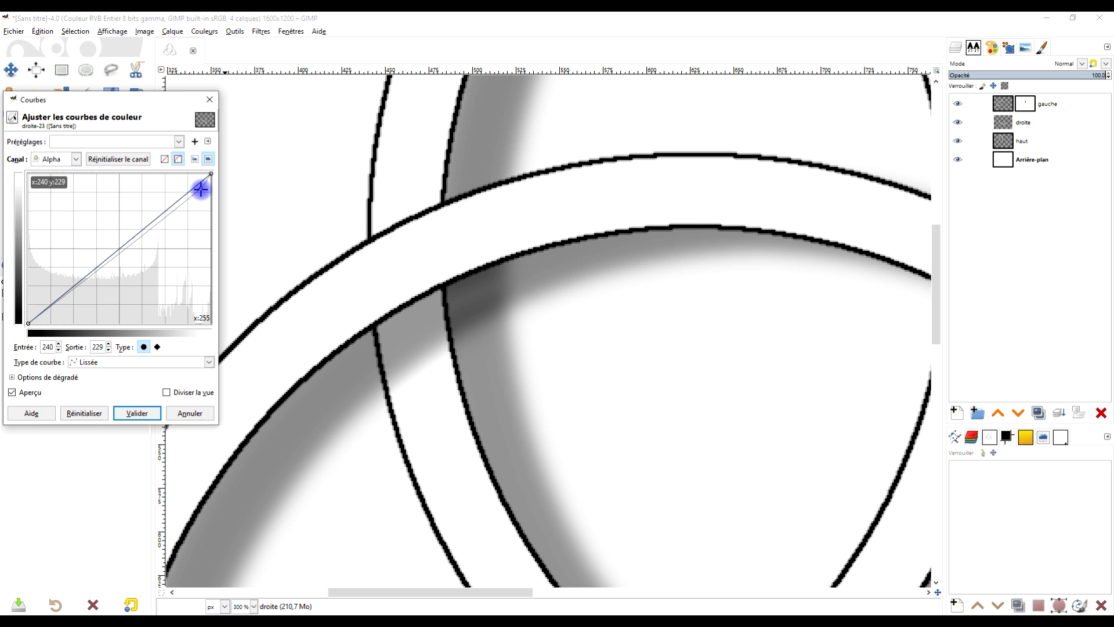
pyautogui.moveTo(199, 198); pyautogui.dragTo(199, 200)
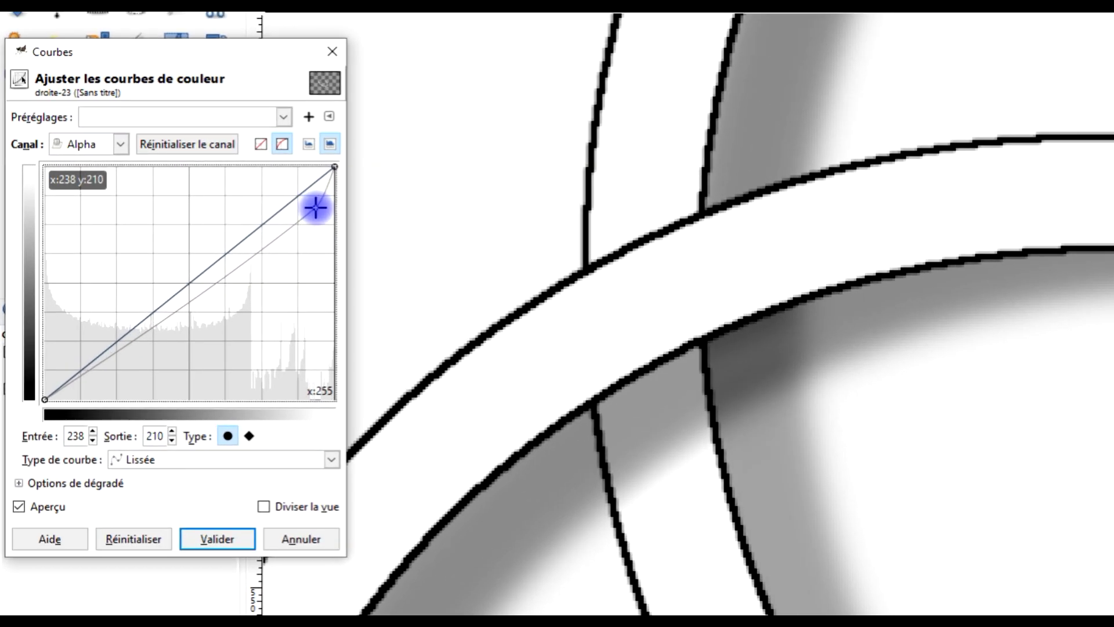
pyautogui.moveTo(318, 214)
pyautogui.mouseDown()
pyautogui.moveTo(328, 229)
pyautogui.moveTo(316, 214)
pyautogui.mouseUp()
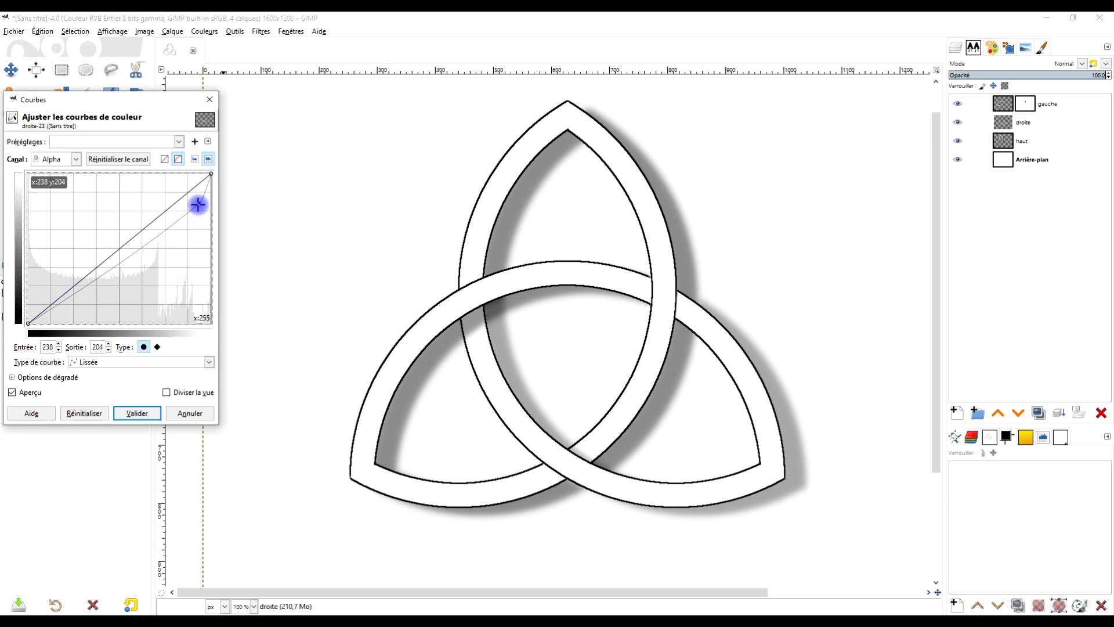
pyautogui.moveTo(198, 207); pyautogui.dragTo(198, 210)
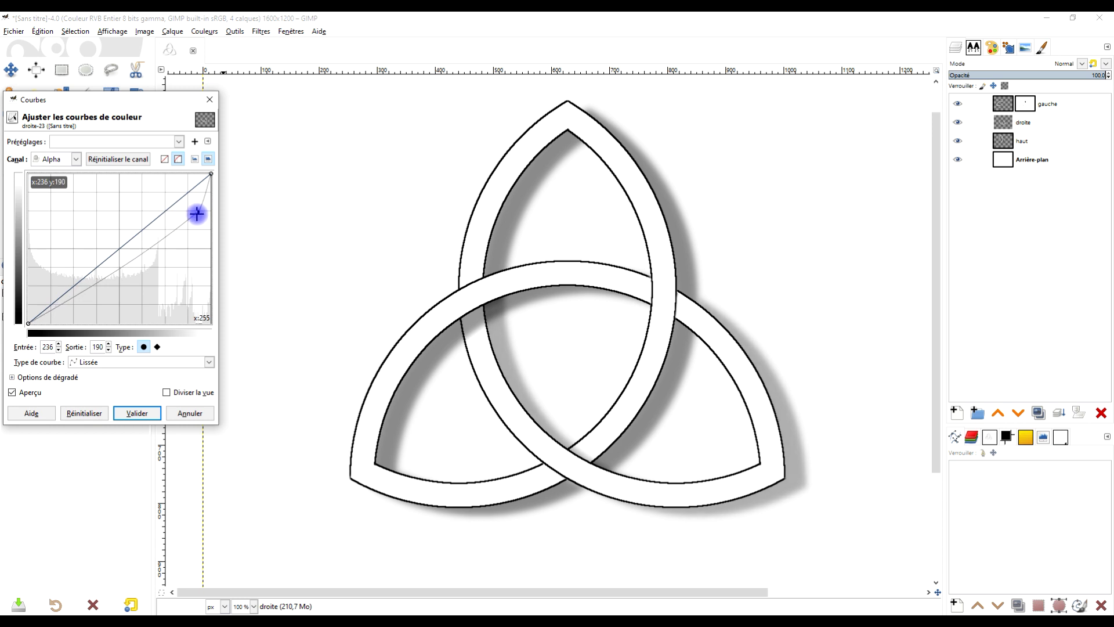
pyautogui.scroll(2, 531, 313)
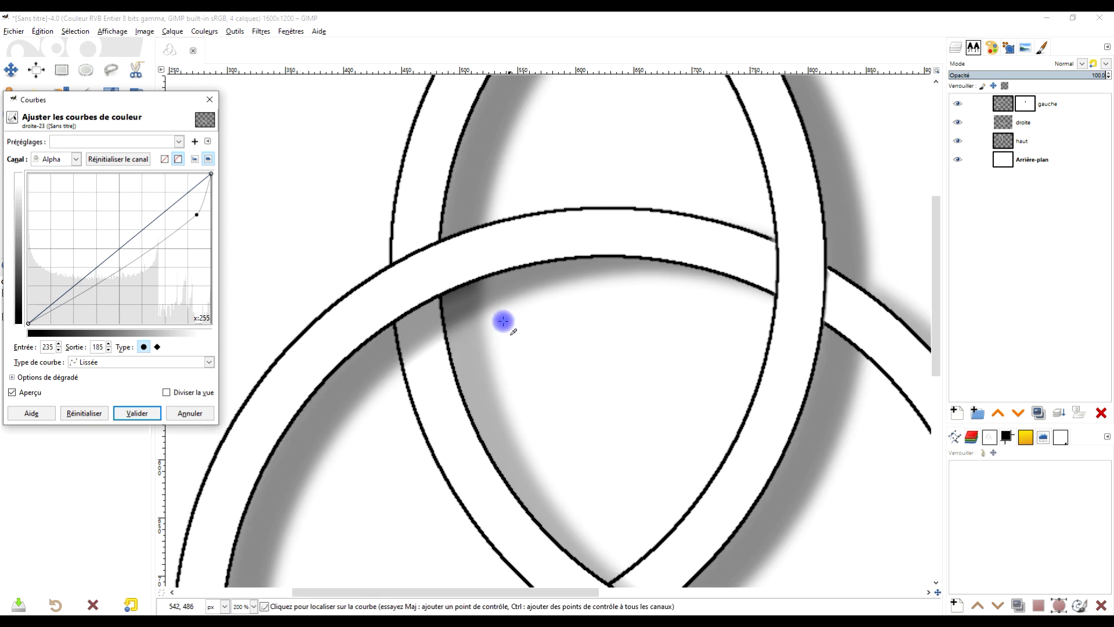
pyautogui.moveTo(197, 213); pyautogui.dragTo(195, 218)
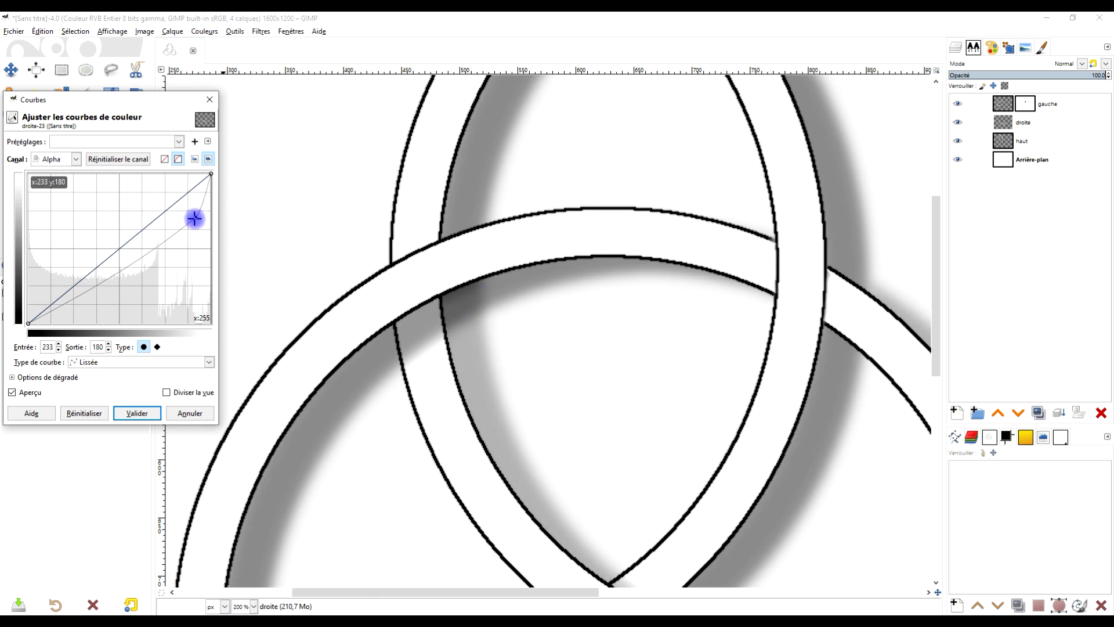
pyautogui.click(132, 414)
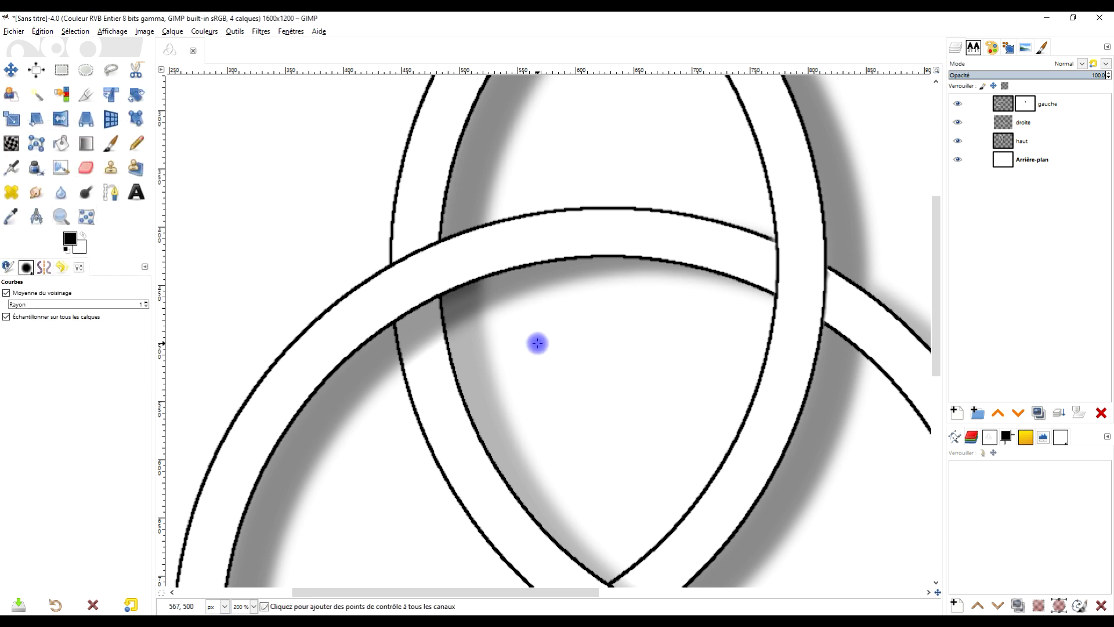
# - Apply the layer mask of the gauche layer so it merges permanently into the layer
pyautogui.press('1')
pyautogui.moveTo(597, 373); pyautogui.dragTo(621, 386)
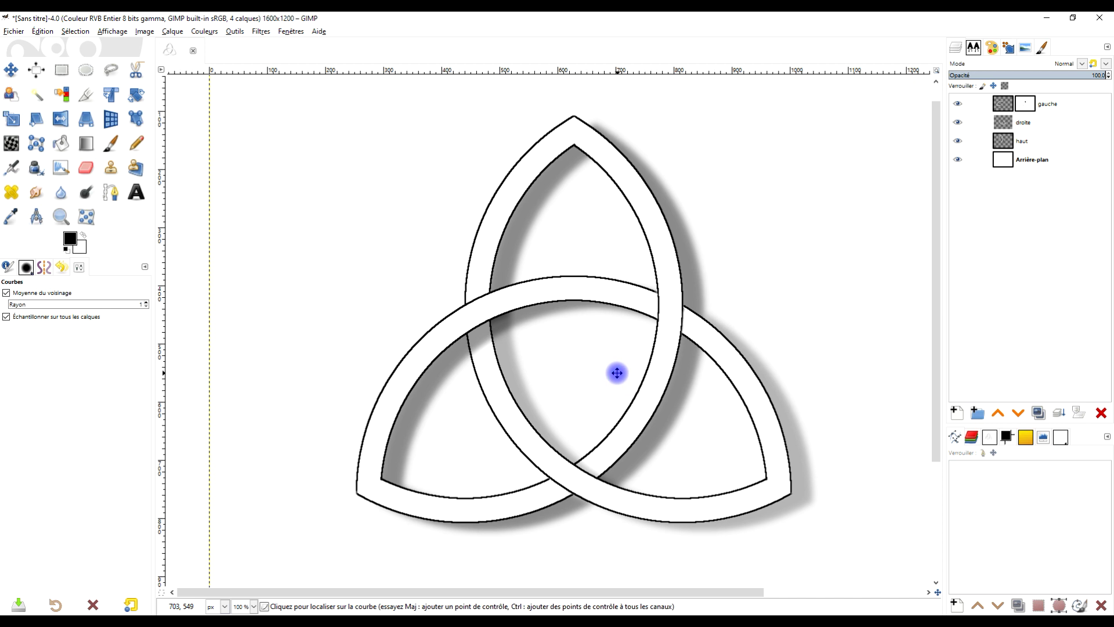
pyautogui.keyDown('ctrl'); pyautogui.scroll(-1, 629, 378); pyautogui.keyUp('ctrl')
pyautogui.keyDown('ctrl'); pyautogui.scroll(-2, 714, 409); pyautogui.keyUp('ctrl')
pyautogui.moveTo(763, 427); pyautogui.dragTo(651, 410)
pyautogui.keyDown('ctrl'); pyautogui.scroll(2, 647, 408); pyautogui.keyUp('ctrl')
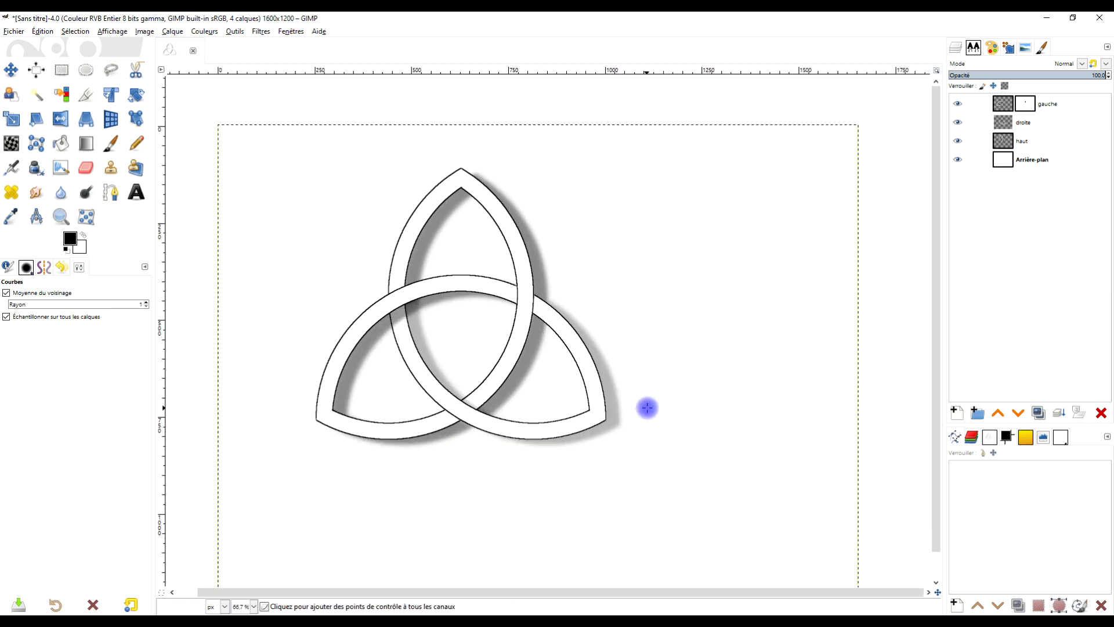
pyautogui.click(89, 96)
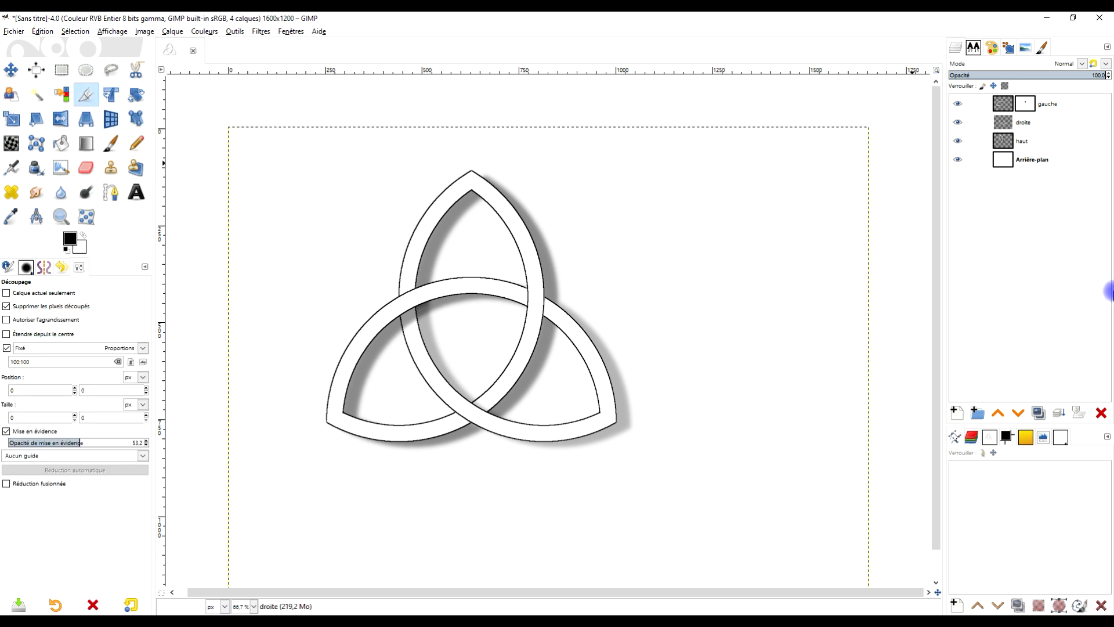
pyautogui.rightClick(1027, 108)
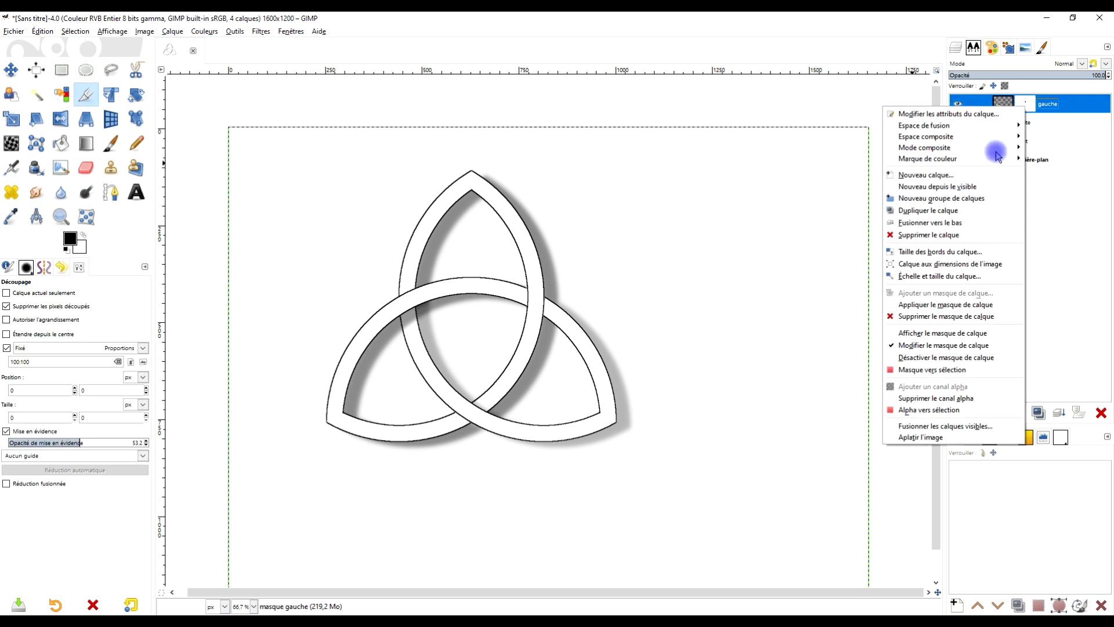
pyautogui.click(952, 304)
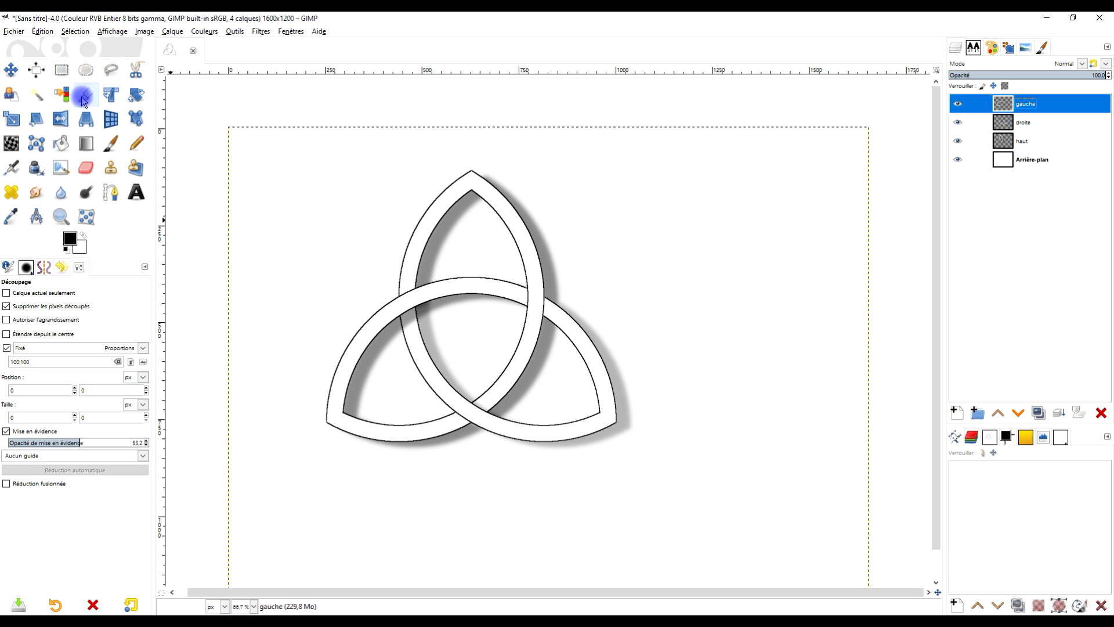
# - Crop the image to a 1009 × 1009 px square around the knot, starting at position 109, 9, with cropped pixels deleted
pyautogui.click(30, 309)
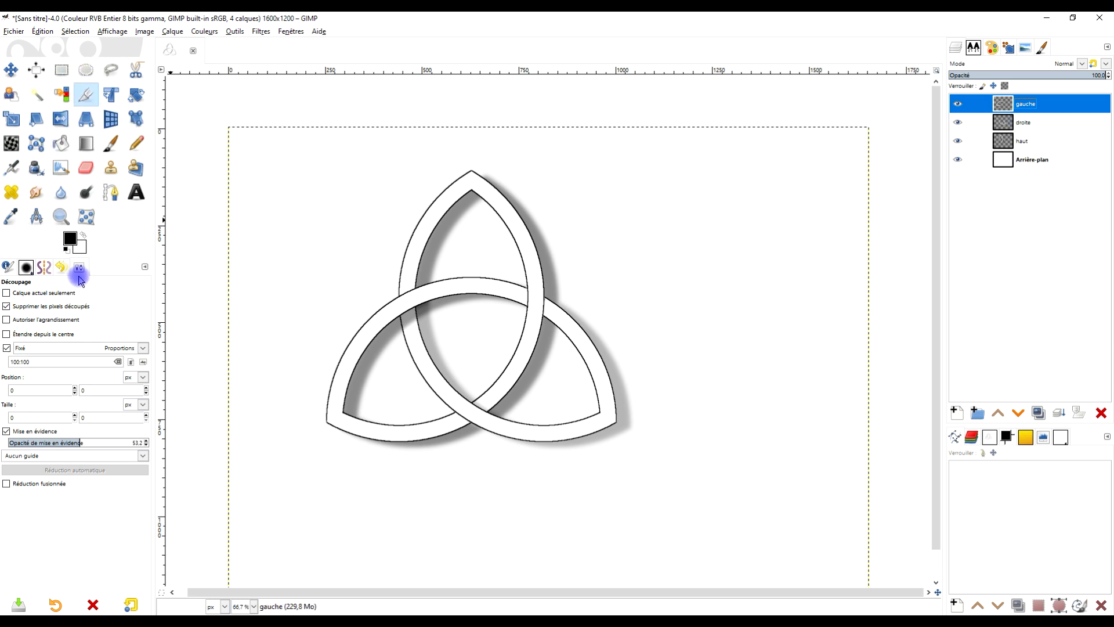
pyautogui.click(7, 306)
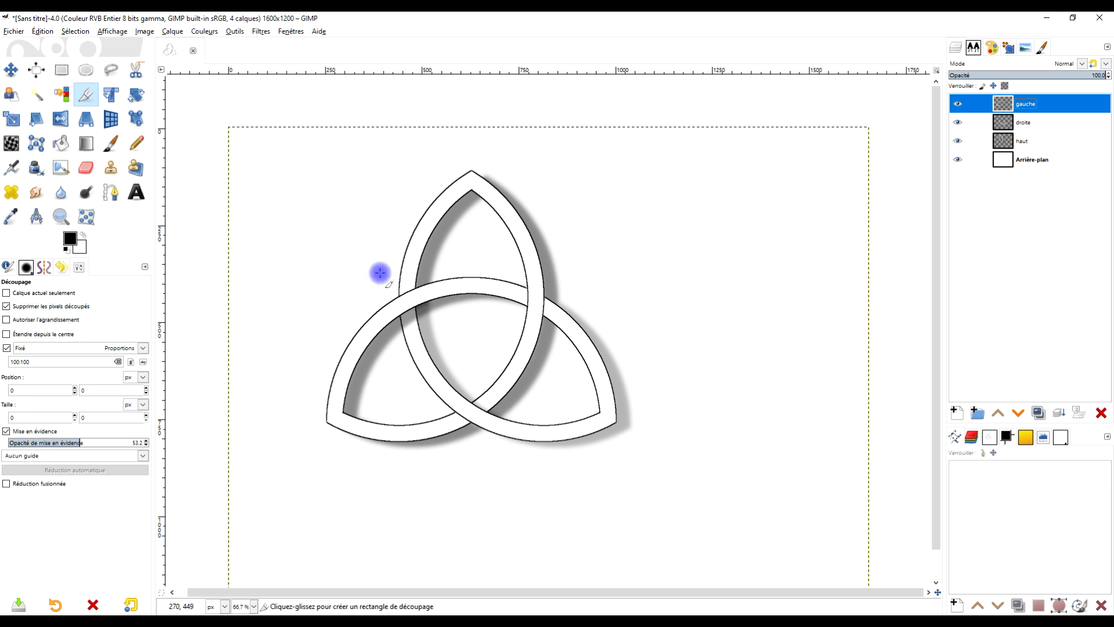
pyautogui.moveTo(289, 153); pyautogui.dragTo(319, 182)
pyautogui.moveTo(359, 249); pyautogui.dragTo(656, 480)
pyautogui.moveTo(523, 439); pyautogui.dragTo(472, 361)
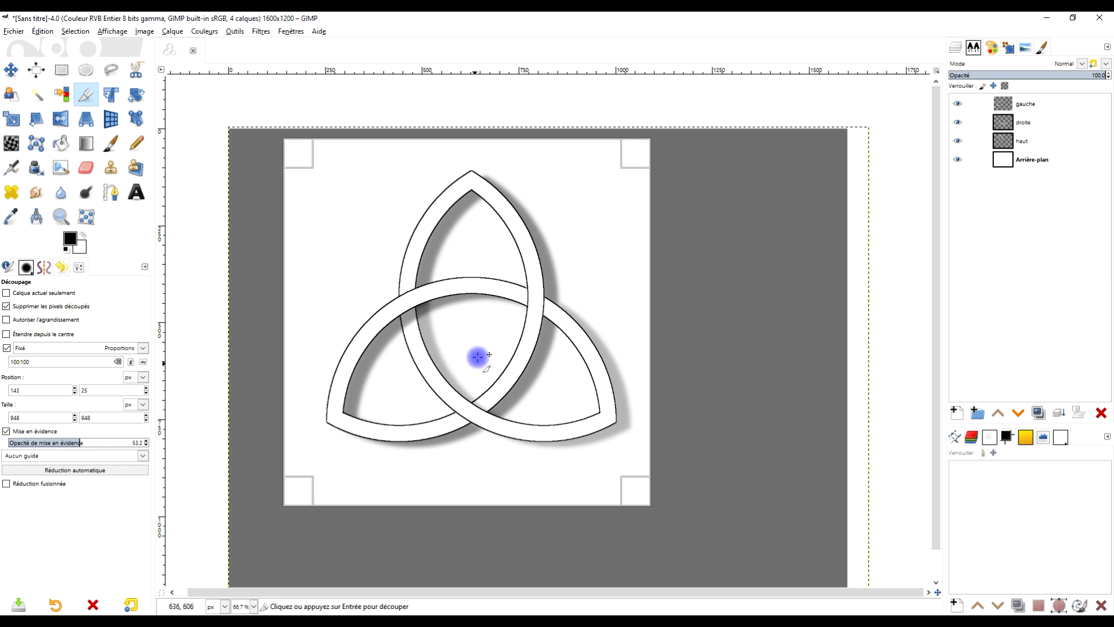
pyautogui.moveTo(644, 489); pyautogui.dragTo(610, 467)
pyautogui.moveTo(474, 351); pyautogui.dragTo(496, 360)
pyautogui.click(622, 340)
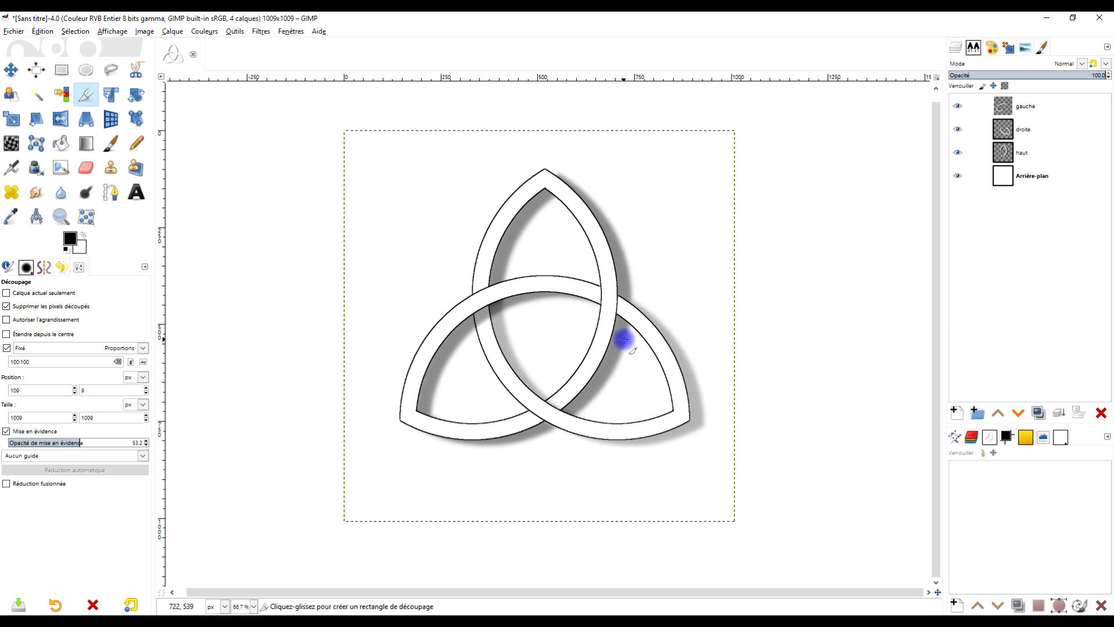
pyautogui.moveTo(654, 362)
pyautogui.mouseDown()
pyautogui.moveTo(639, 332)
pyautogui.moveTo(599, 350)
pyautogui.moveTo(601, 363)
pyautogui.moveTo(646, 360)
pyautogui.mouseUp()
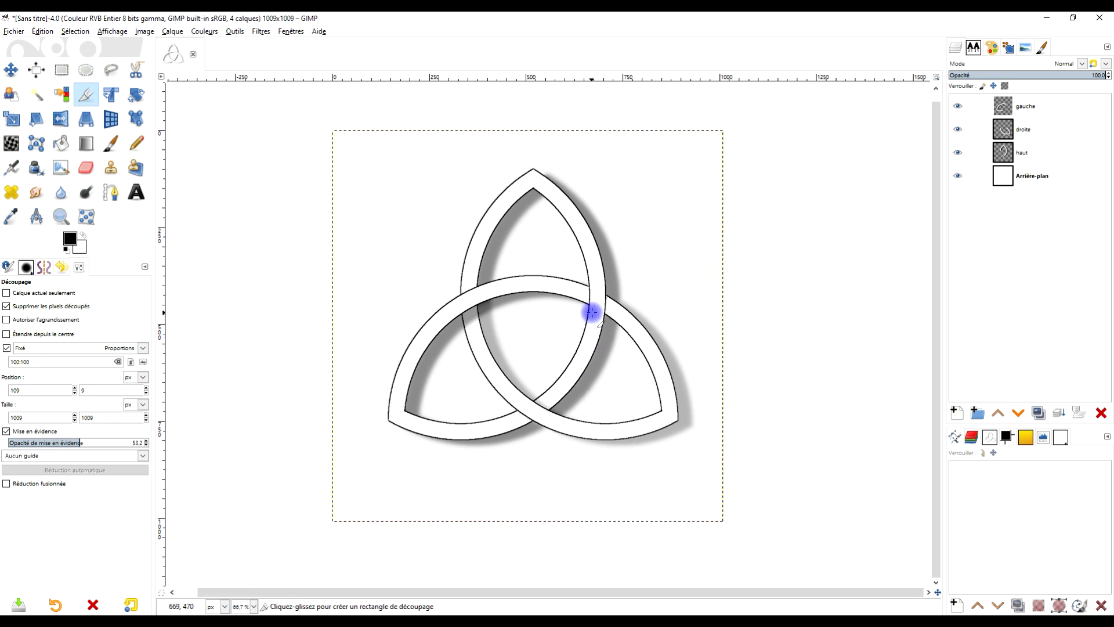
pyautogui.press('z')
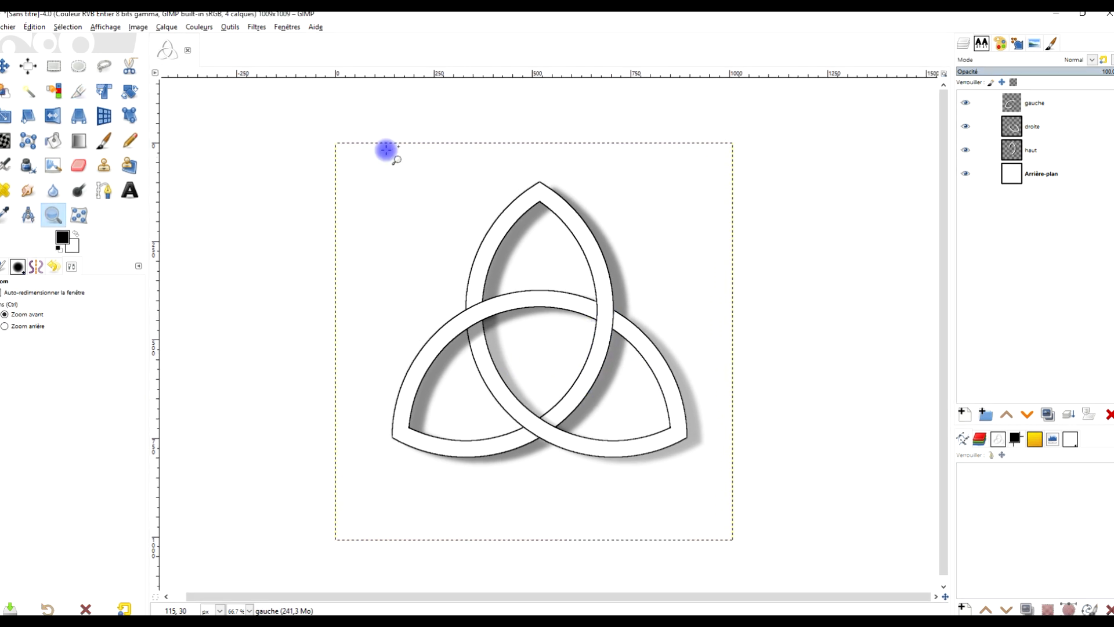
pyautogui.moveTo(321, 130); pyautogui.dragTo(749, 545)
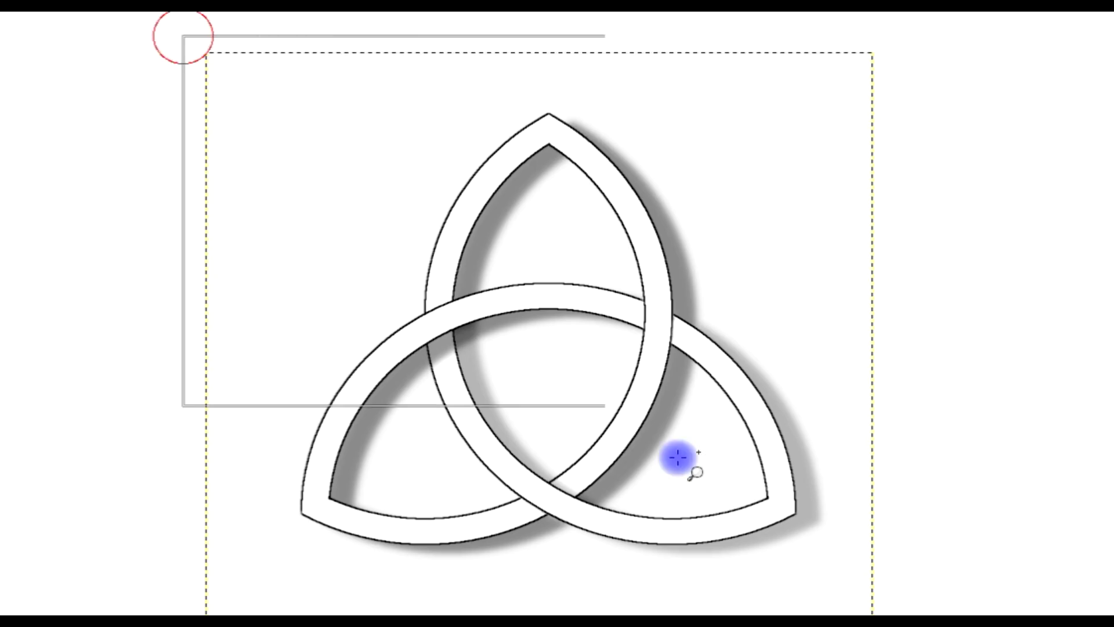
pyautogui.moveTo(901, 626); pyautogui.dragTo(900, 626)
pyautogui.moveTo(878, 579); pyautogui.dragTo(874, 579)
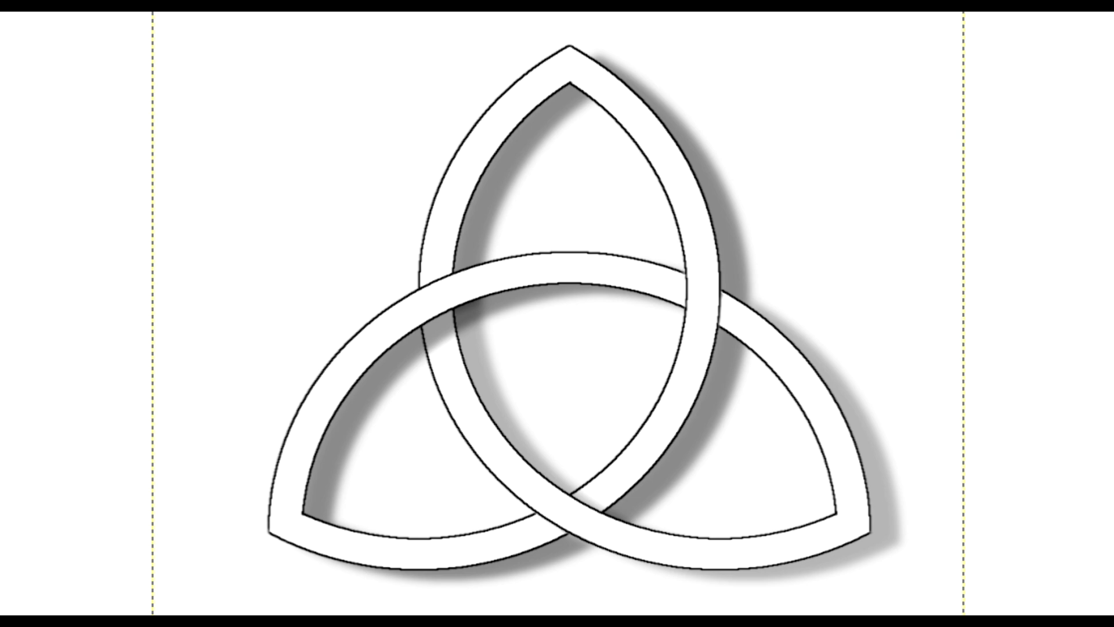